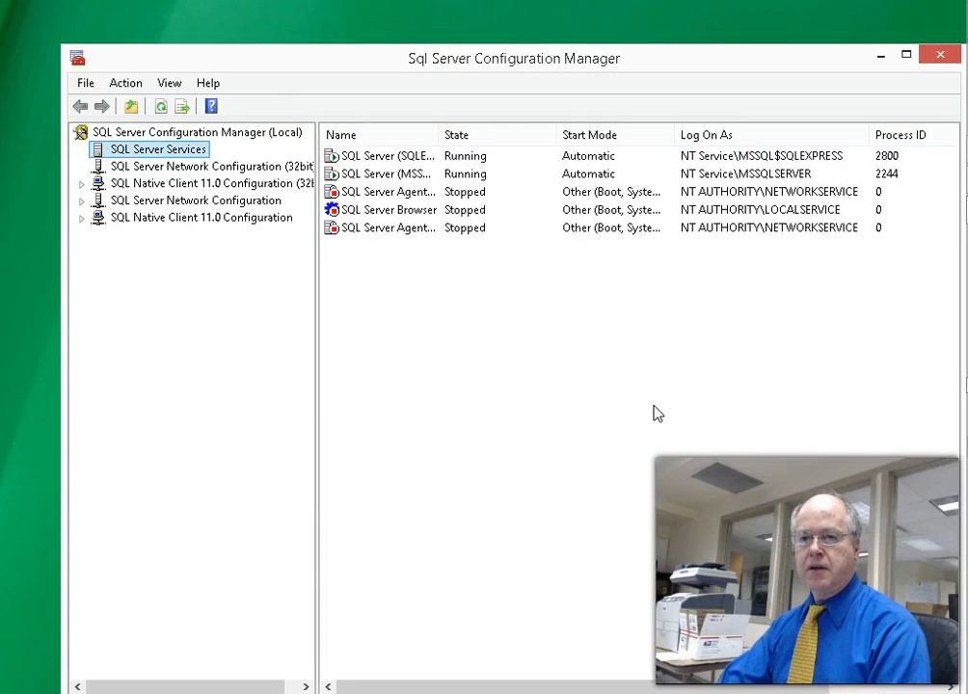
- Drag the SQL Server Configuration Manager window aside to uncover the Notepad lecture notes
drag(514, 59, 967, 111)
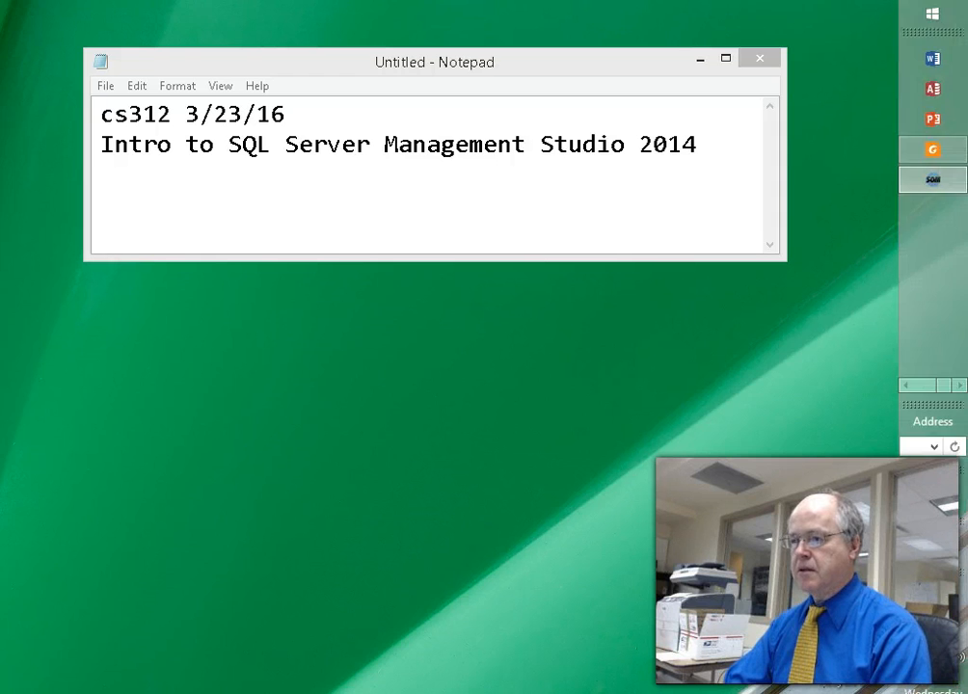
- Launch Remote Desktop Connection from the taskbar's pinned program shortcuts
mouse_move(944, 223)
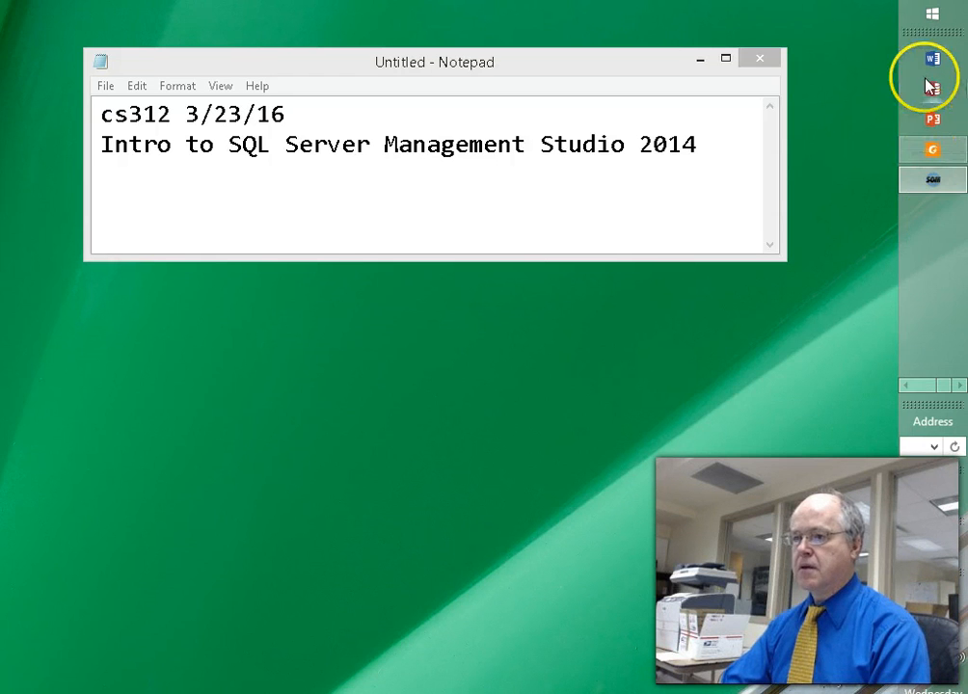
click(907, 384)
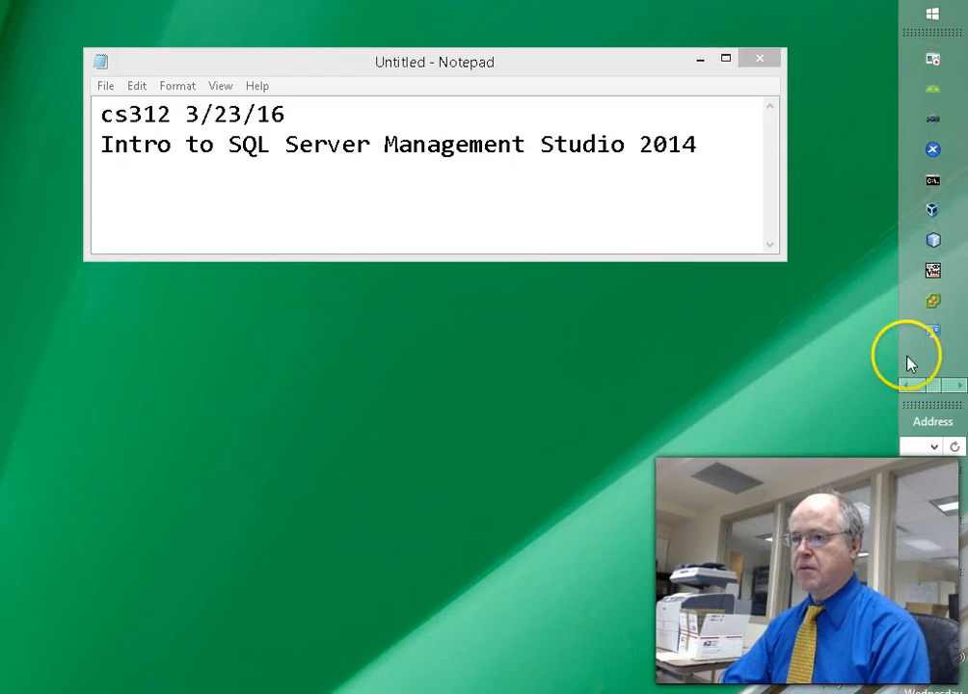
click(906, 386)
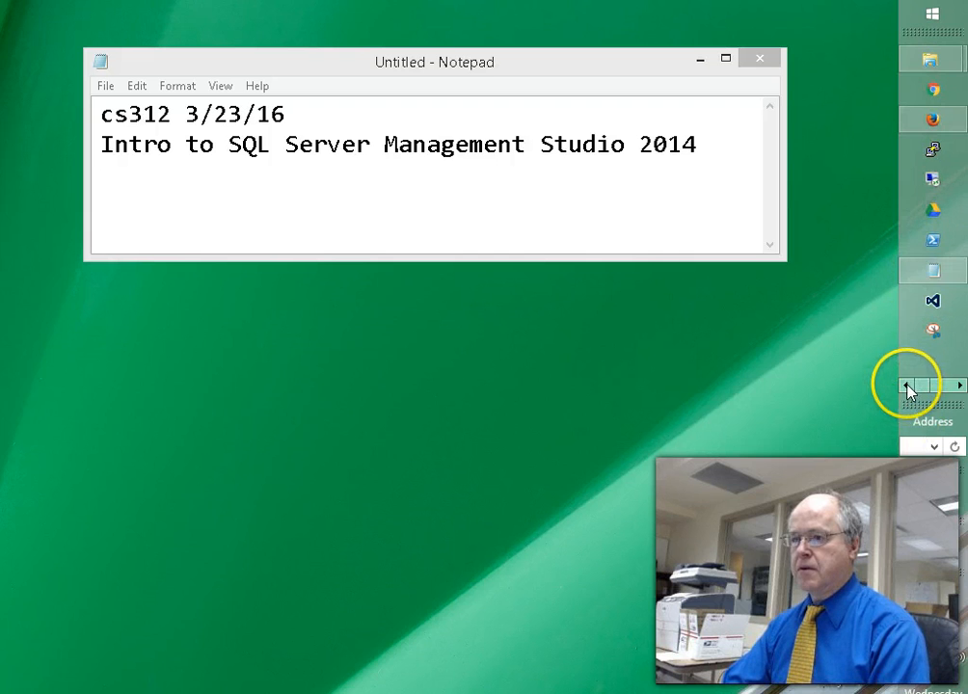
click(933, 187)
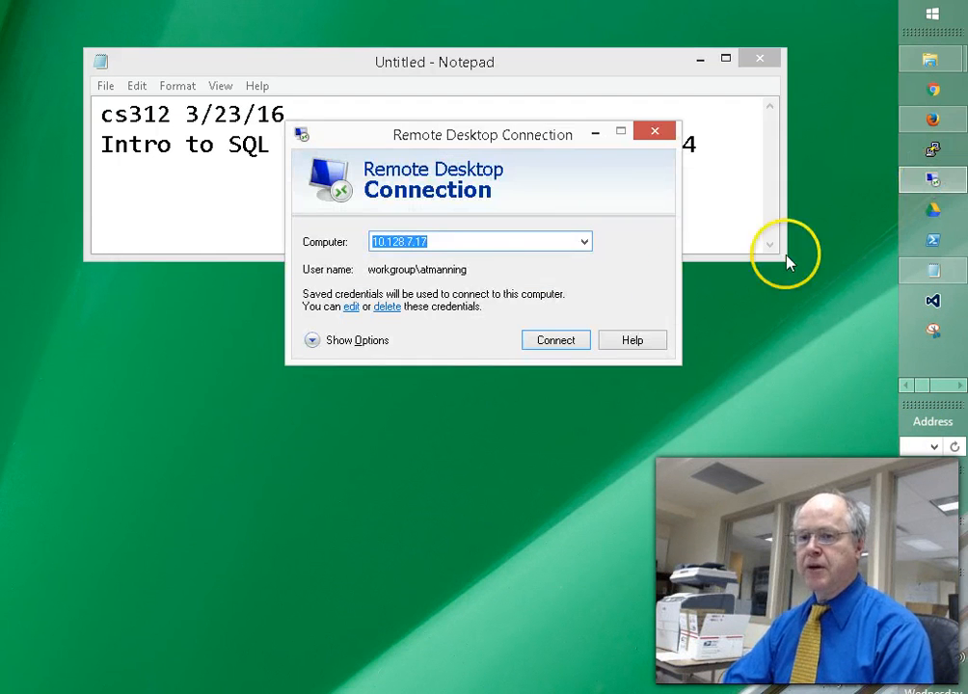
- Connect to computer 10.128.7.25 and log on with the account password
click(475, 241)
key(BackSpace)
key(BackSpace)
key(BackSpace)
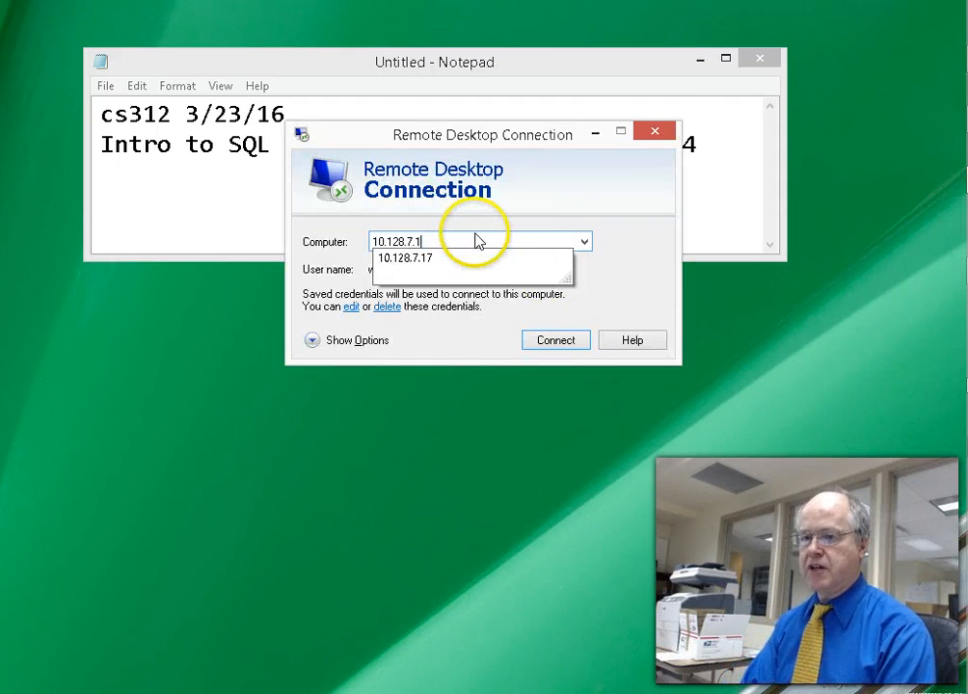
text(.25)
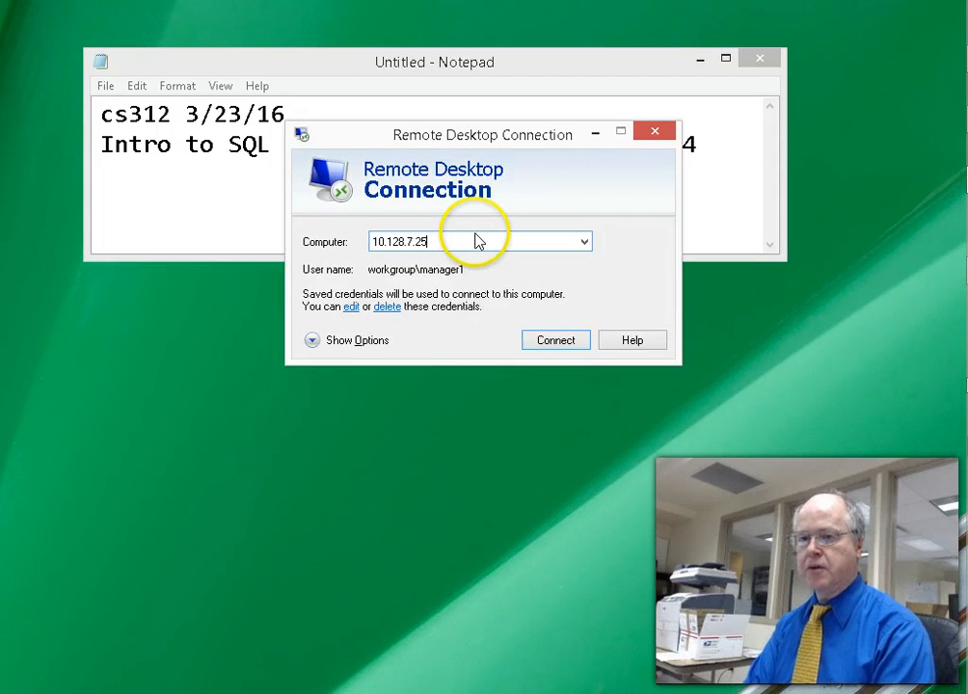
key(Return)
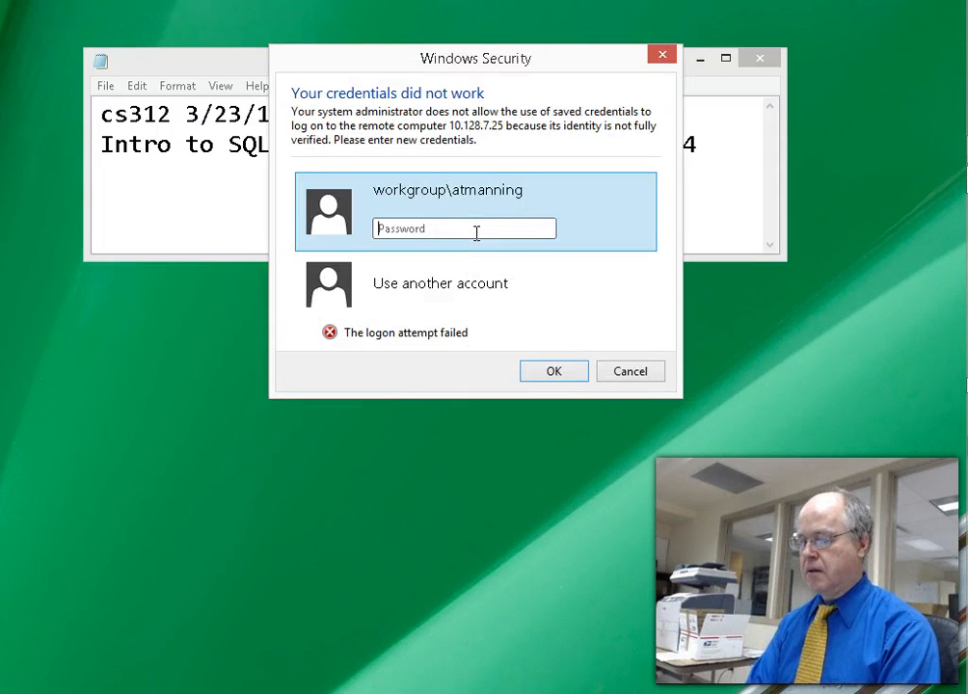
text(********)
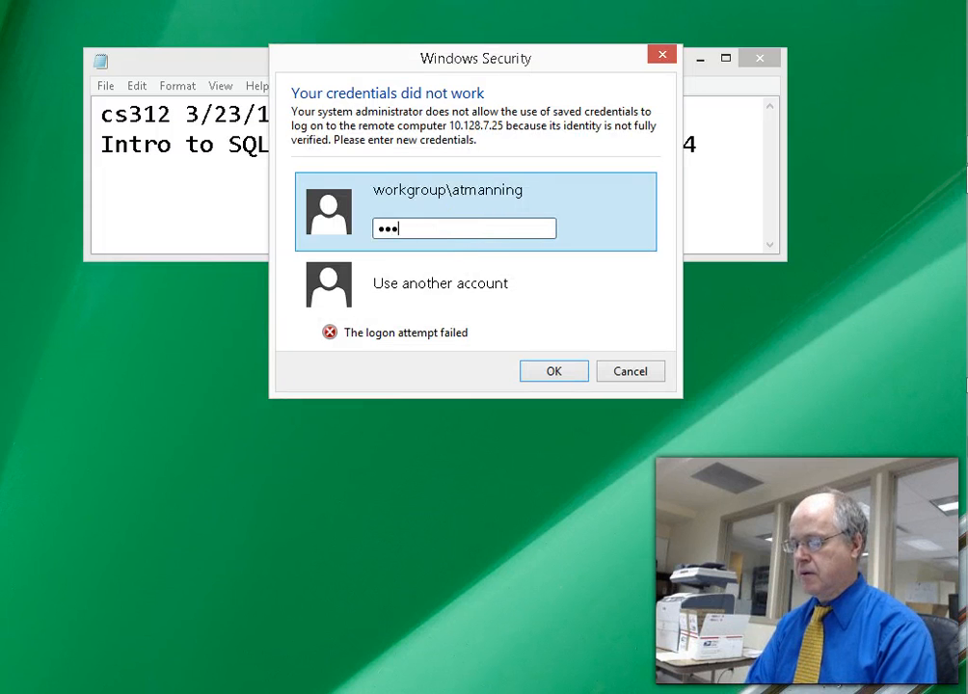
key(Return)
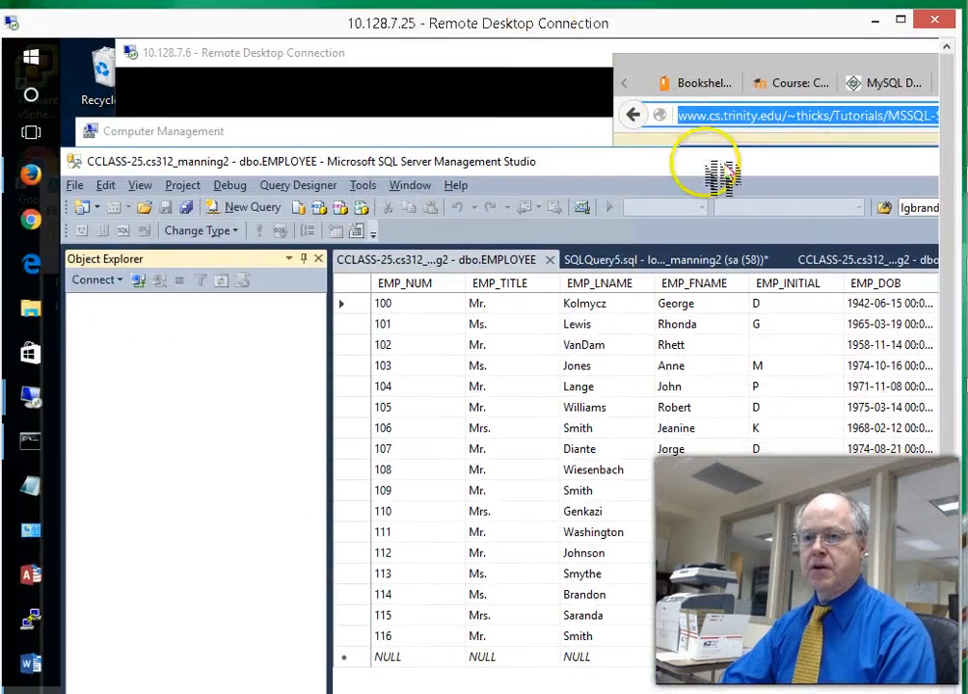
- Close the EMPLOYEE and CUSTOMER data tabs and discard SQLQuery5 and SQLQuery4 unsaved
drag(721, 173, 756, 89)
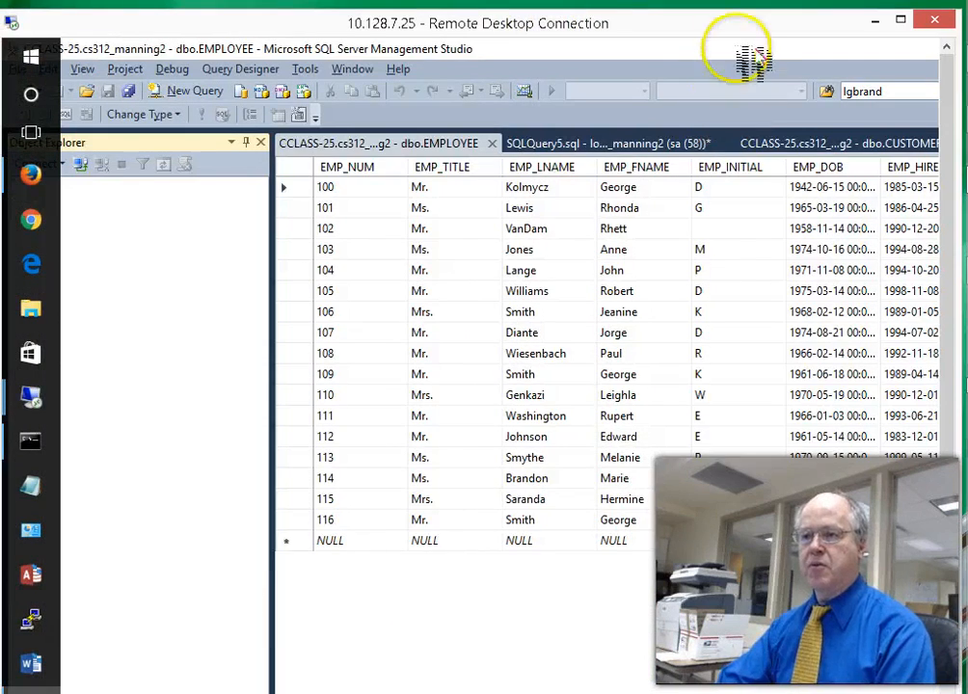
drag(732, 24, 740, 17)
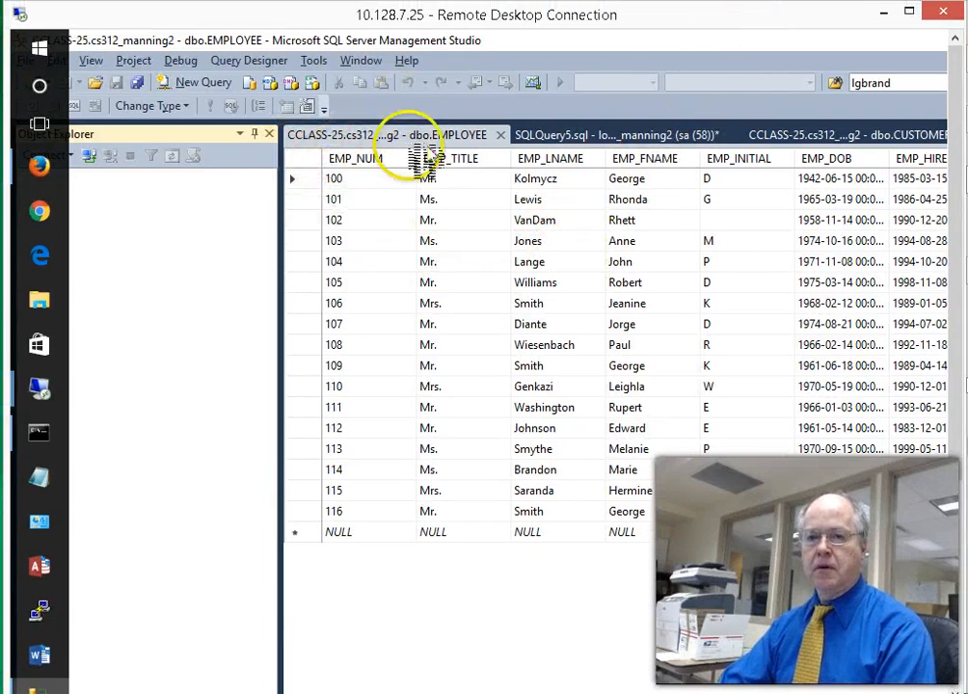
click(500, 134)
click(505, 135)
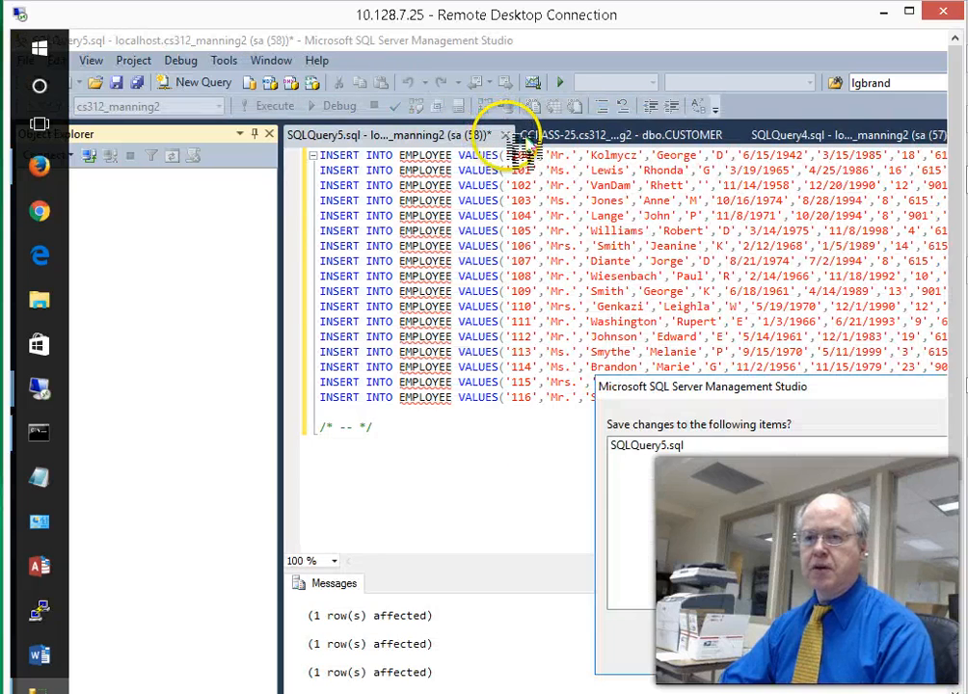
click(867, 661)
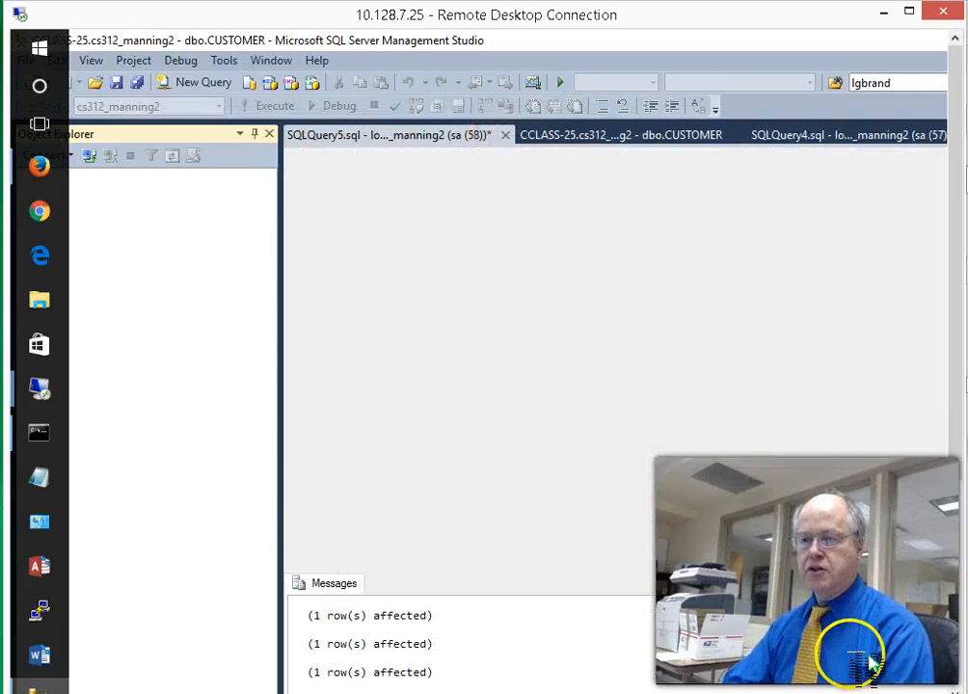
click(501, 135)
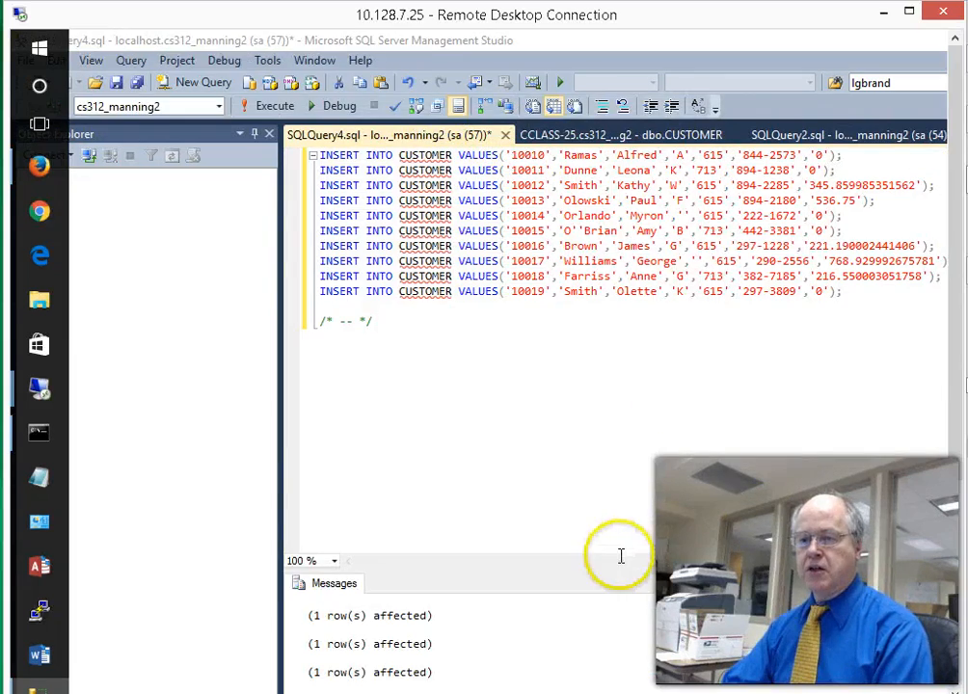
click(505, 135)
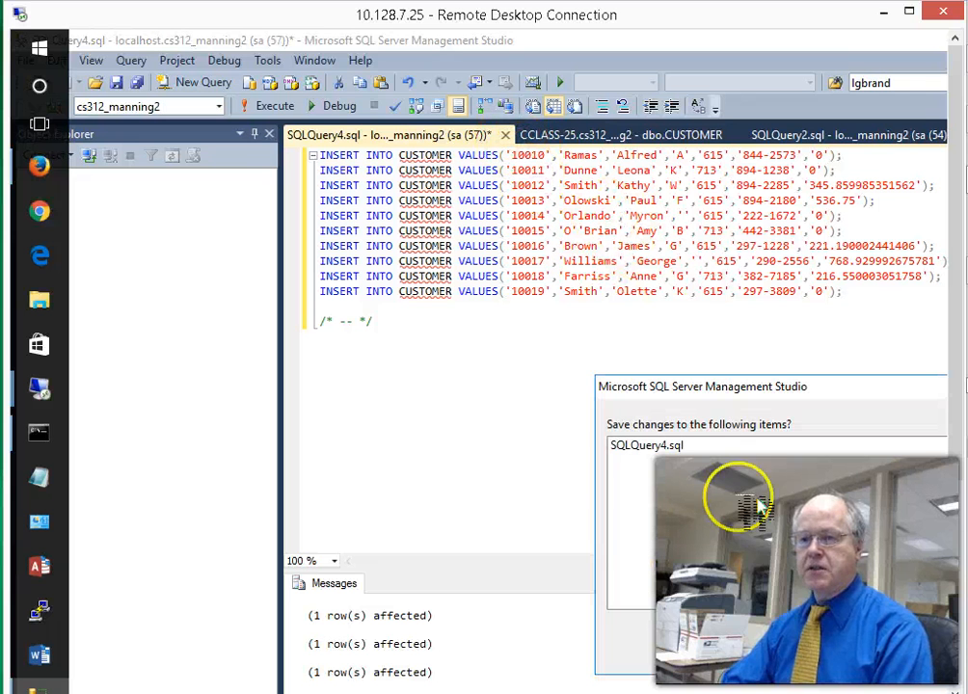
click(856, 652)
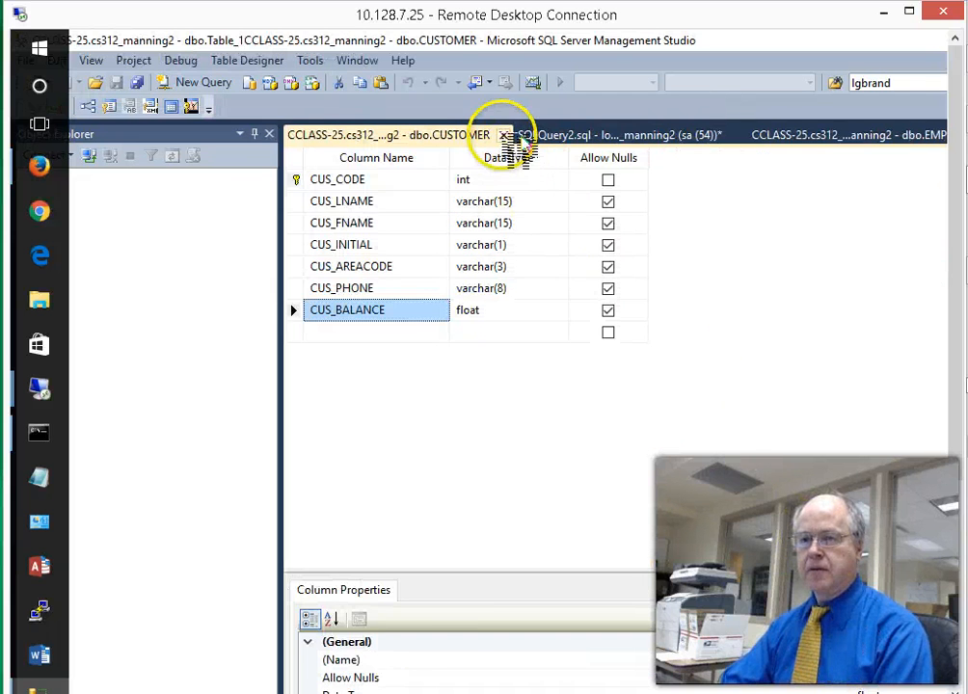
- Close the CUSTOMER and EMP design tabs plus SQLQuery2 and SQLQuery1 without saving
click(501, 135)
click(505, 135)
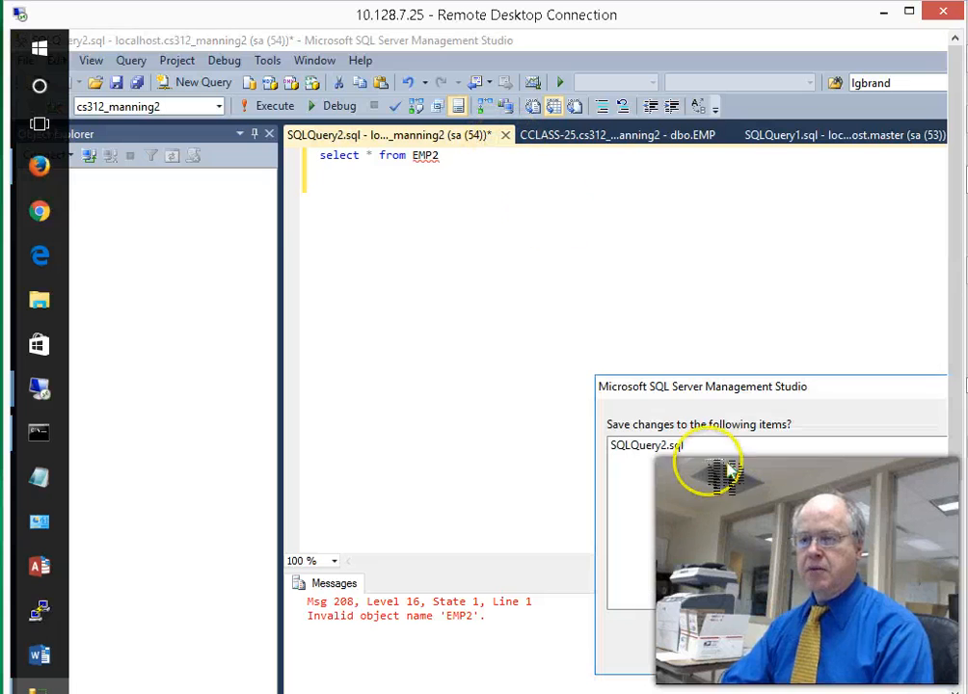
click(850, 643)
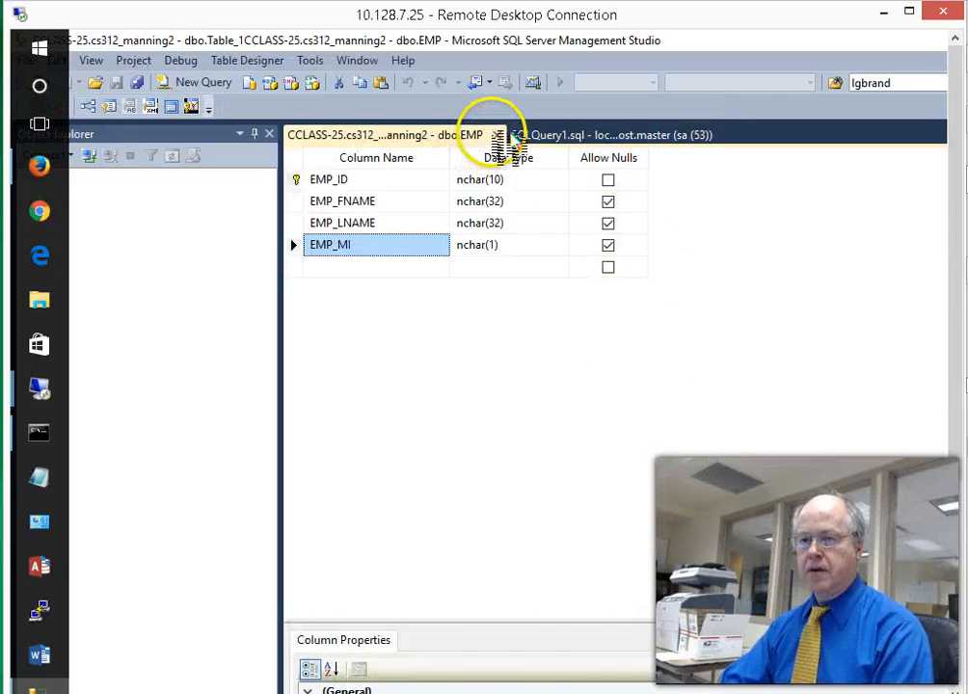
click(497, 135)
click(502, 135)
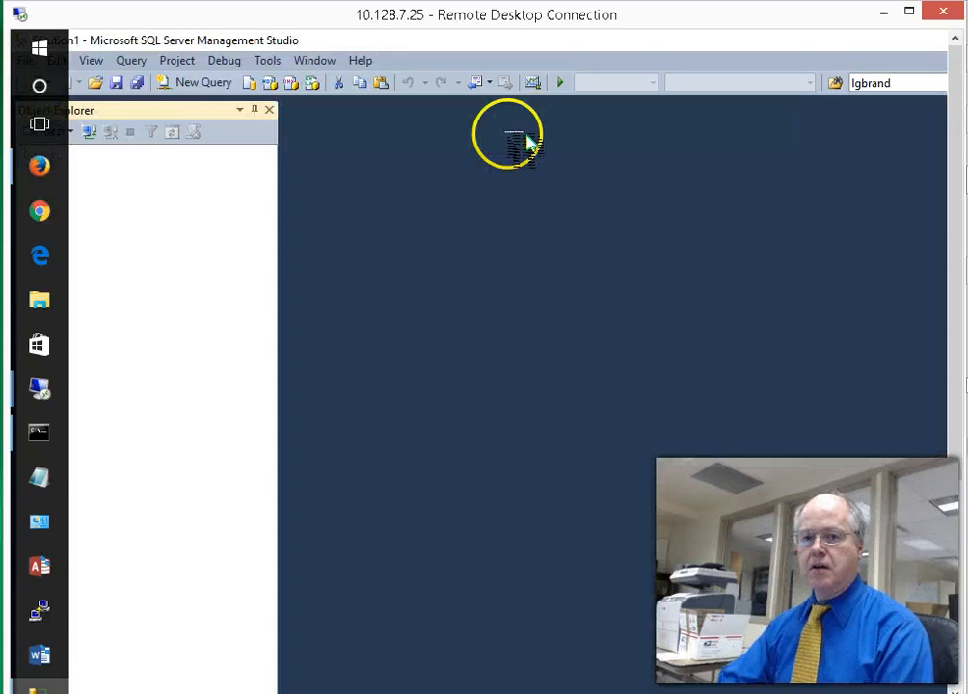
- Widen the remote session window and bring up Object Explorer's Connect server-type list
mouse_move(230, 29)
mouse_down()
mouse_move(272, 28)
mouse_move(233, 26)
mouse_up()
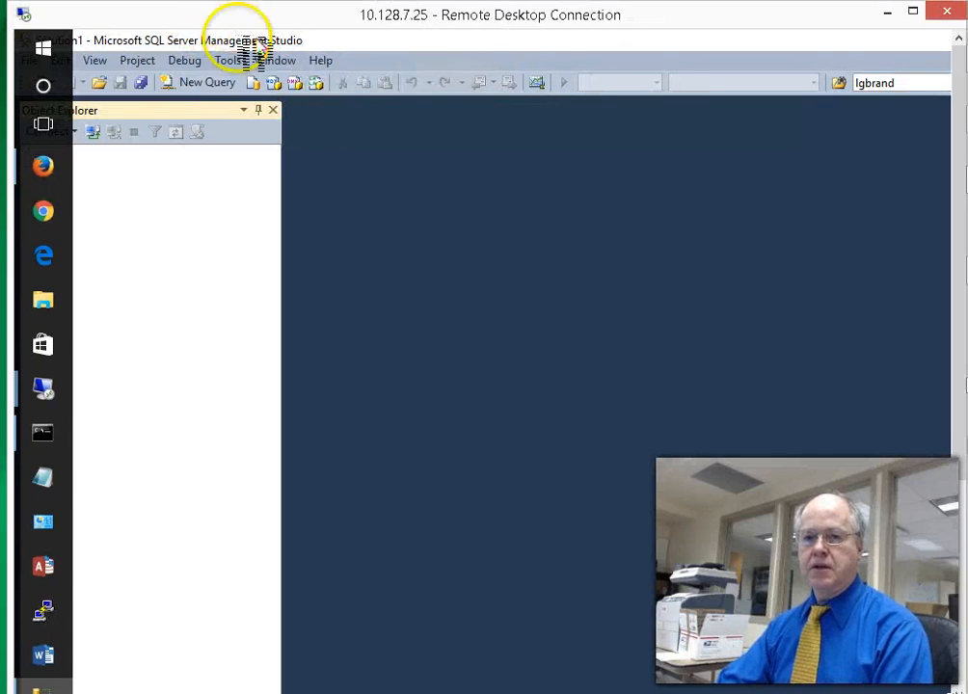
drag(335, 44, 390, 43)
drag(462, 15, 390, 15)
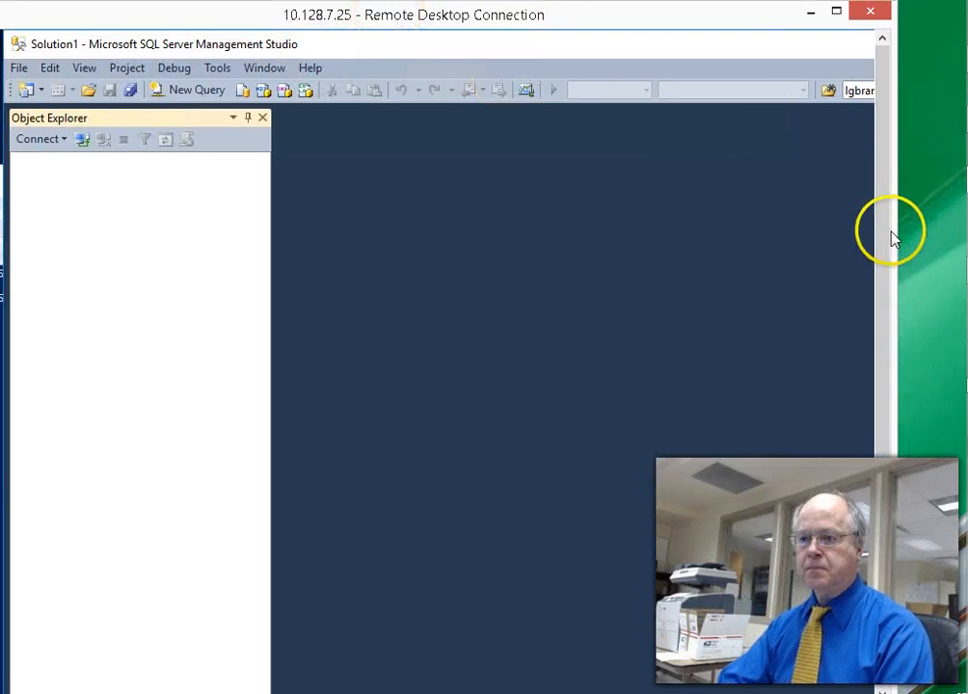
drag(892, 232, 952, 240)
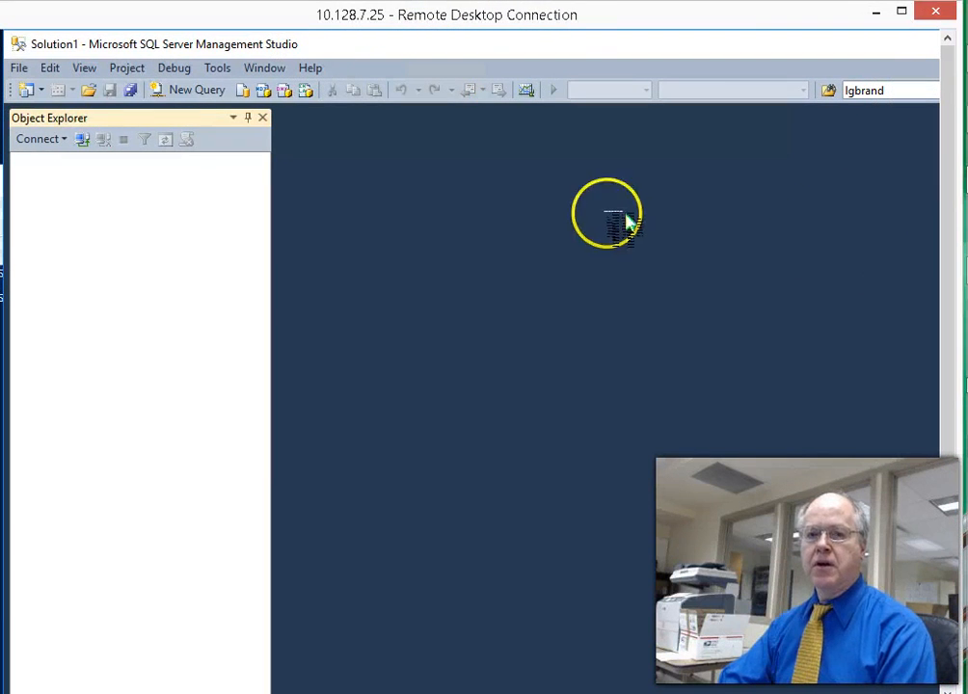
click(38, 139)
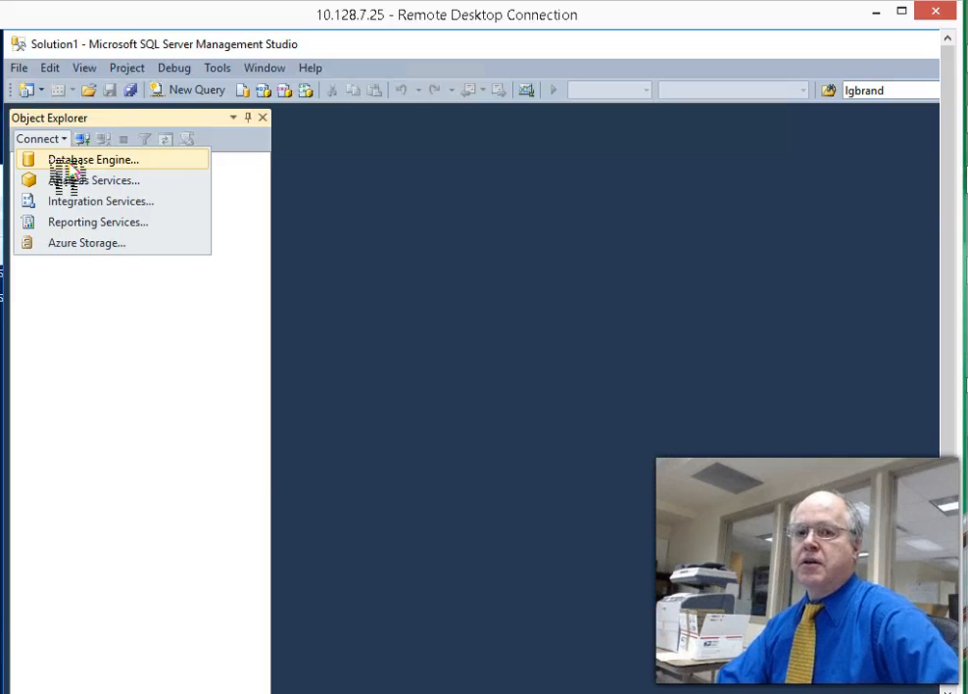
- Connect to server localhost using SQL Server Authentication with the account password
drag(513, 305, 445, 122)
click(482, 242)
drag(483, 242, 411, 241)
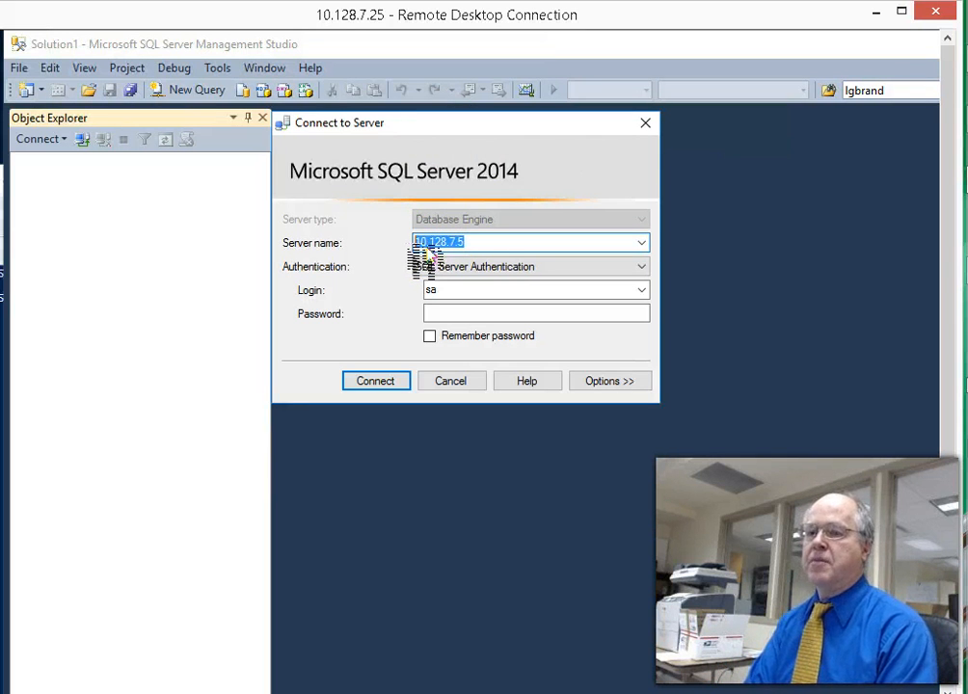
text(localhost)
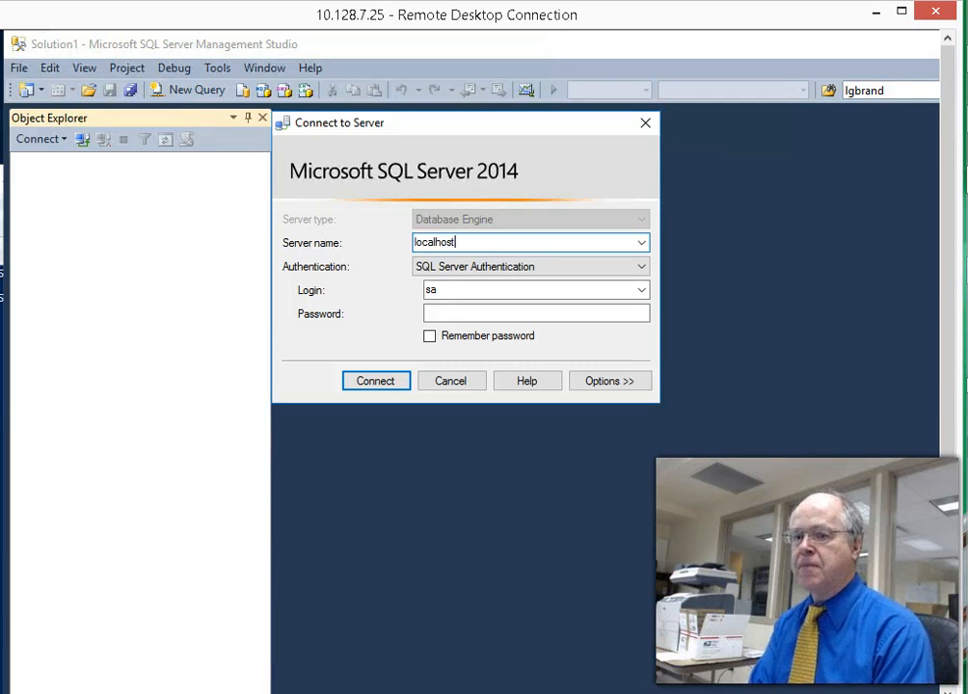
click(461, 270)
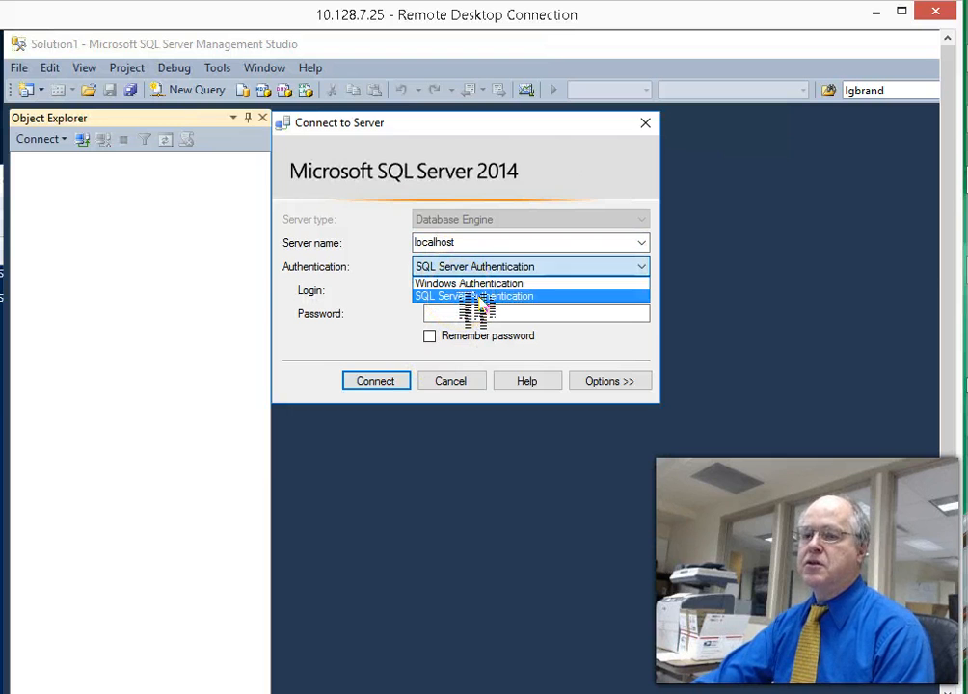
click(476, 297)
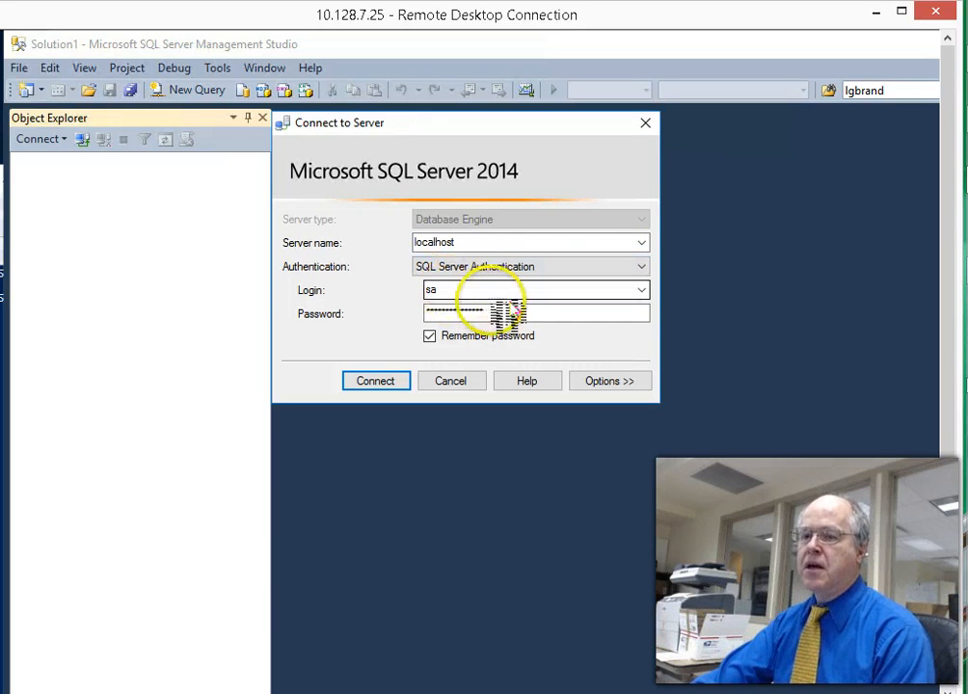
drag(485, 312, 421, 313)
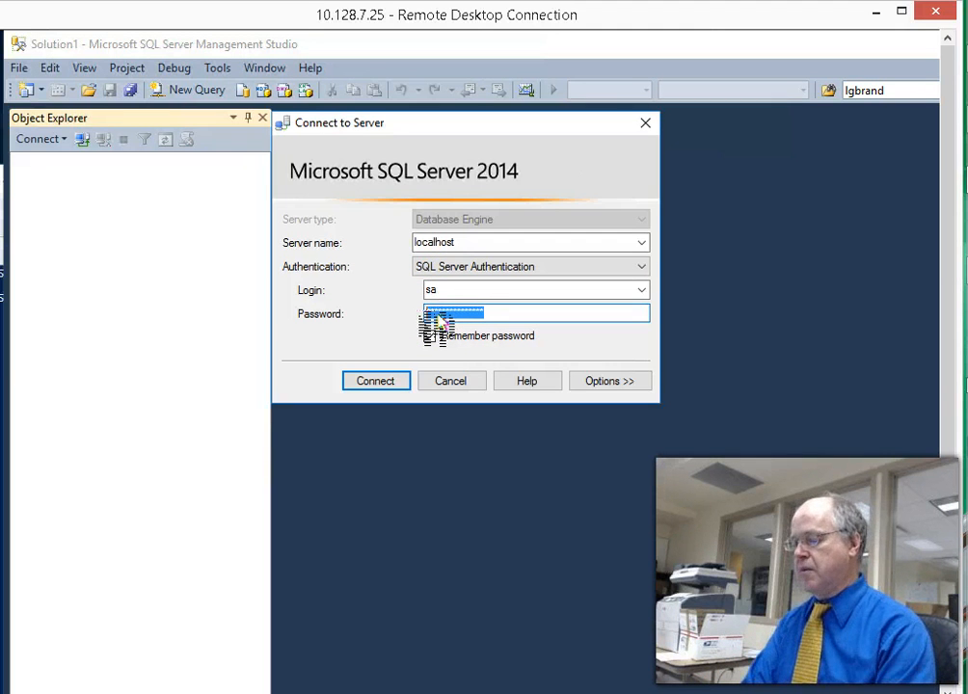
text(*)
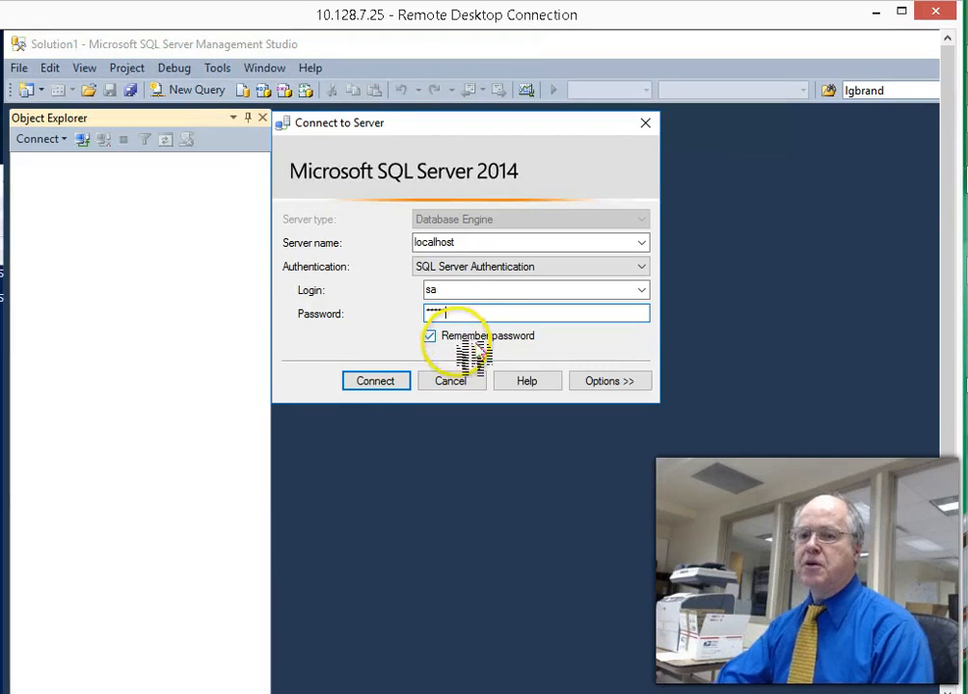
click(393, 381)
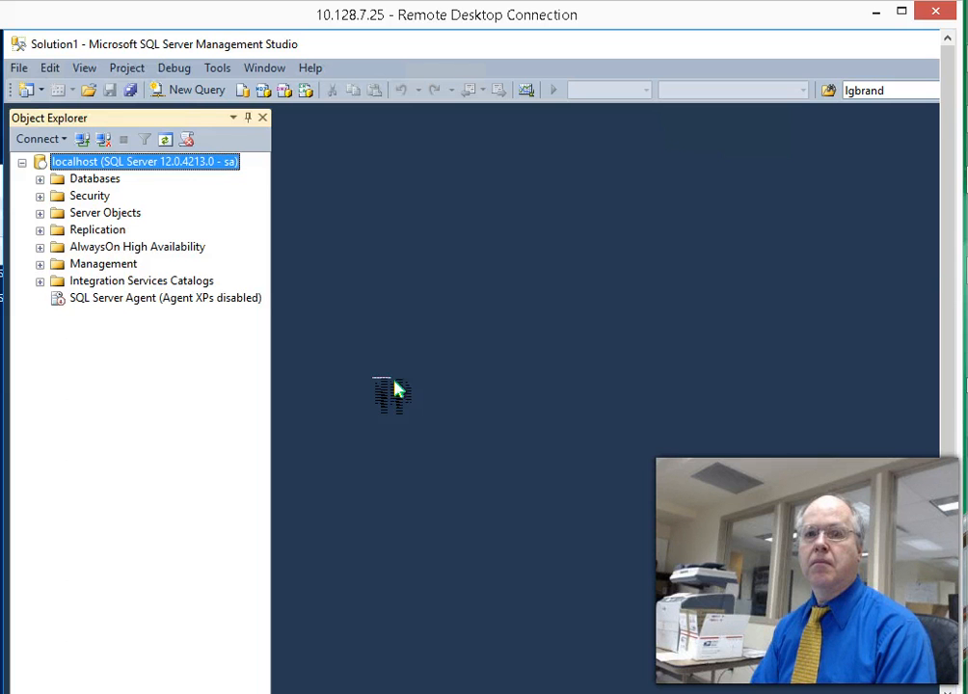
- Disconnect from localhost, reconnect to its Database Engine as sa, and undock Object Explorer
right_click(49, 166)
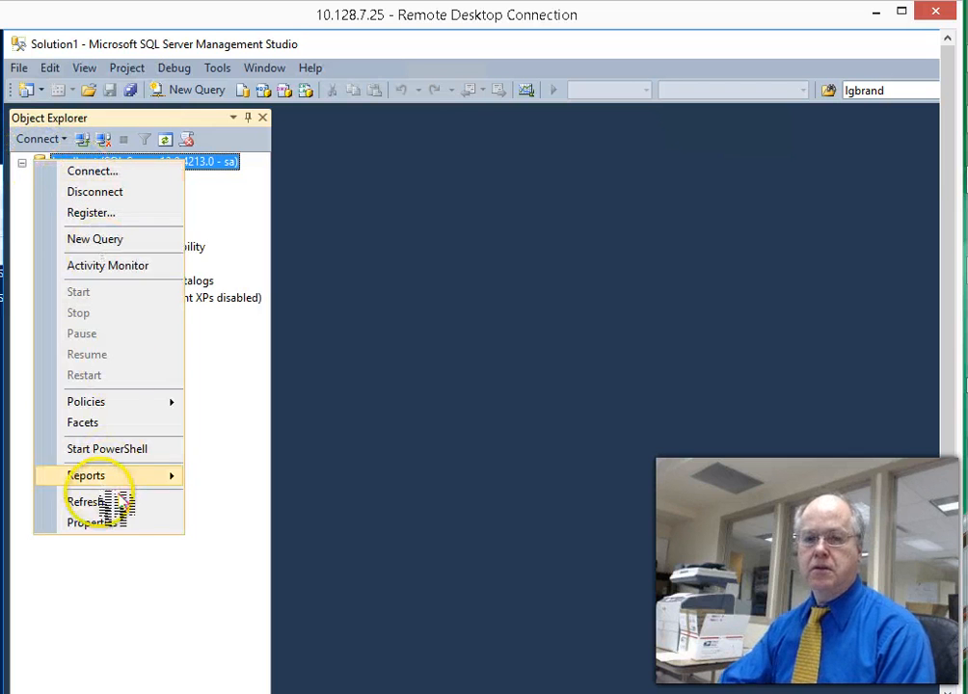
click(94, 193)
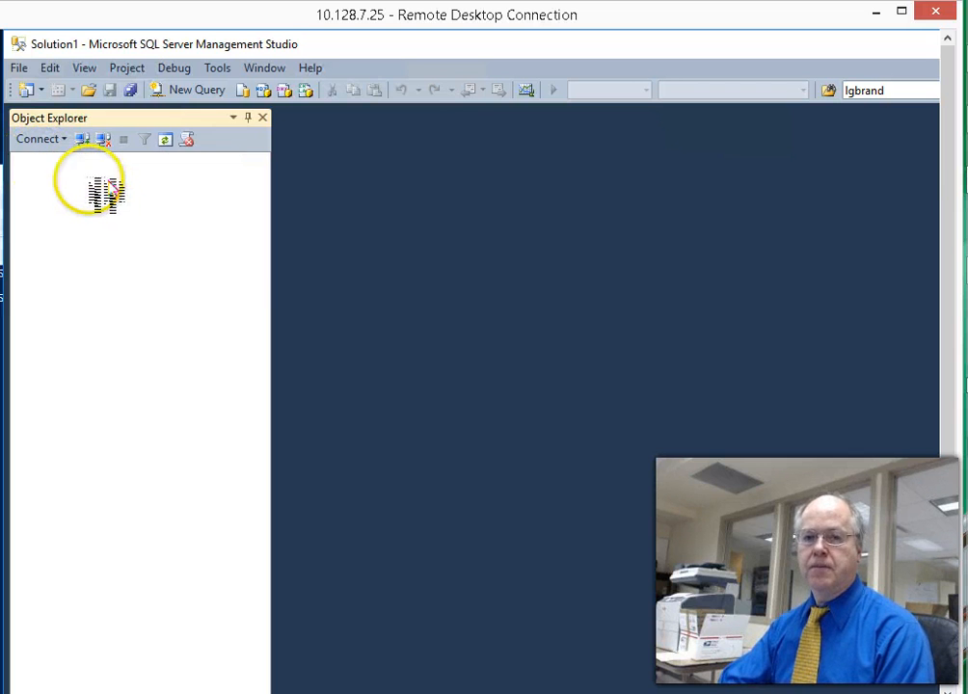
click(66, 144)
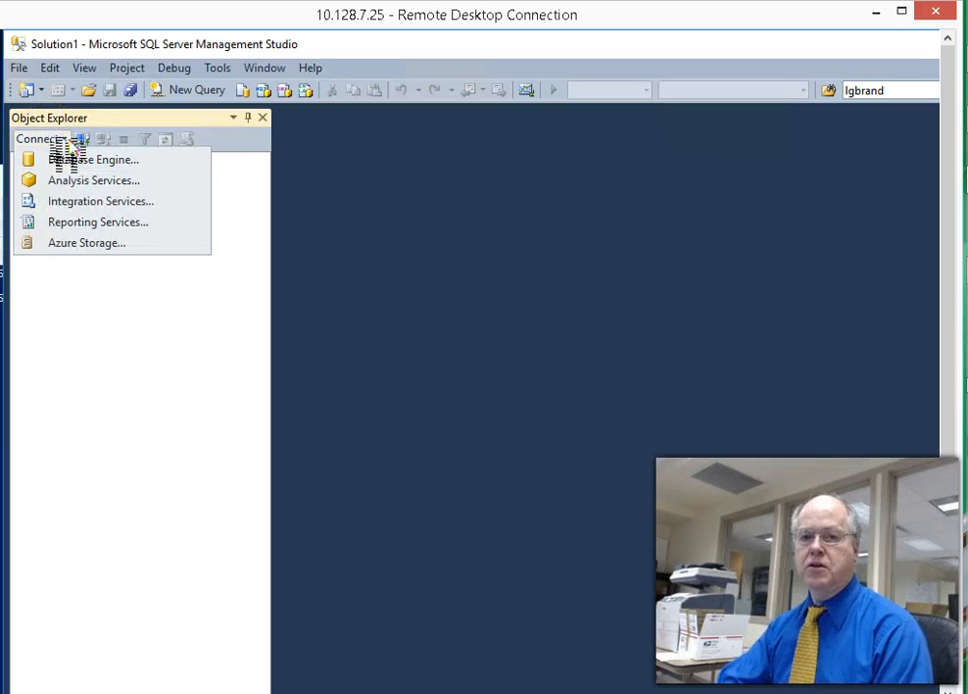
click(63, 160)
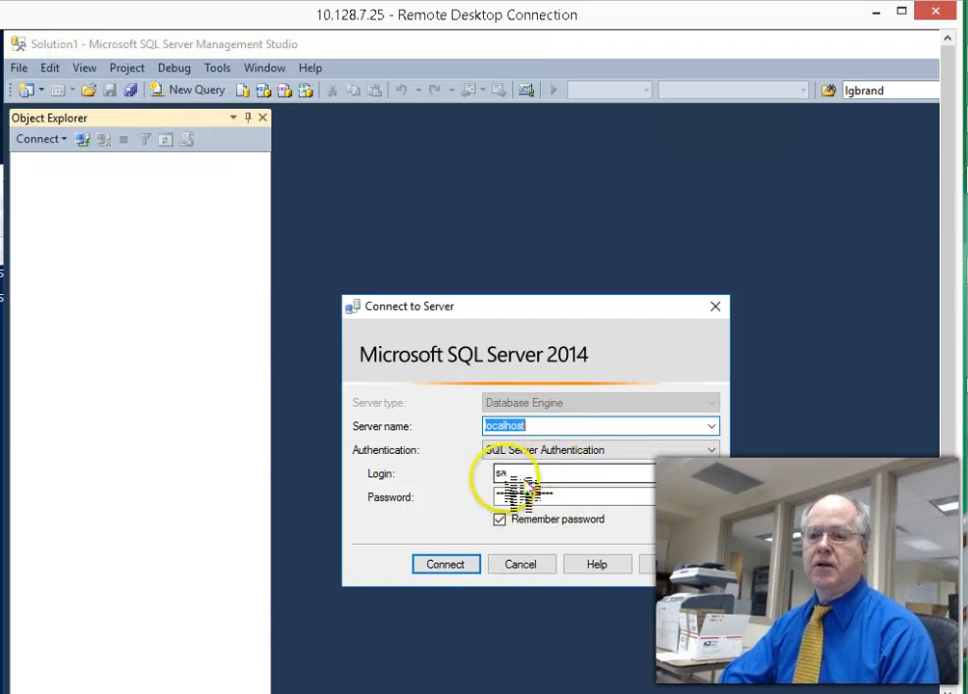
click(442, 566)
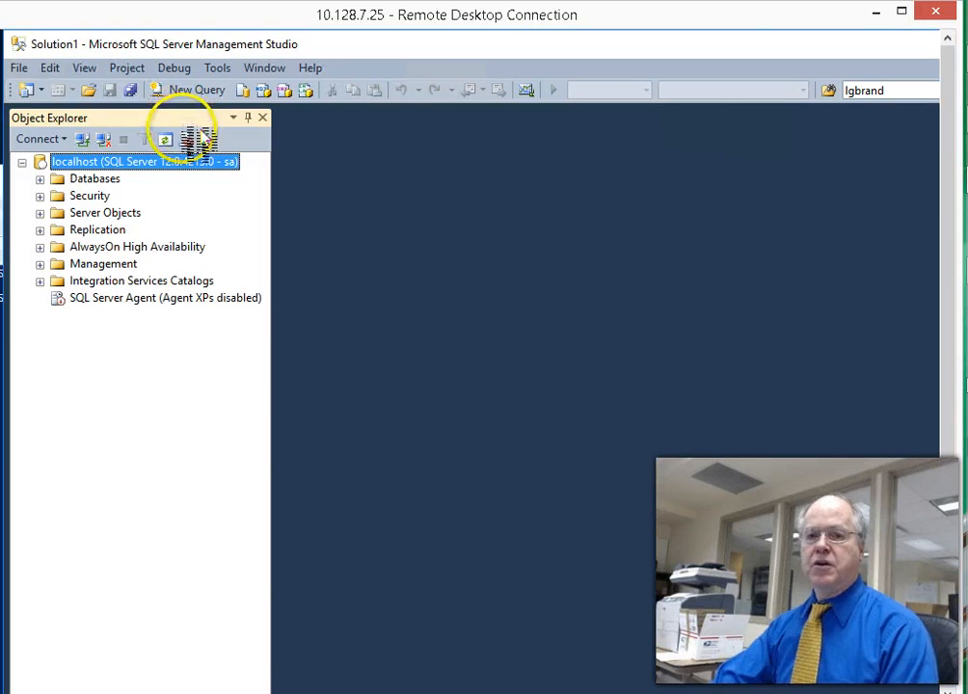
mouse_move(194, 120)
mouse_down()
mouse_move(243, 123)
mouse_move(237, 113)
mouse_move(529, 346)
mouse_move(416, 259)
mouse_move(190, 141)
mouse_move(162, 113)
mouse_move(184, 113)
mouse_move(183, 123)
mouse_up()
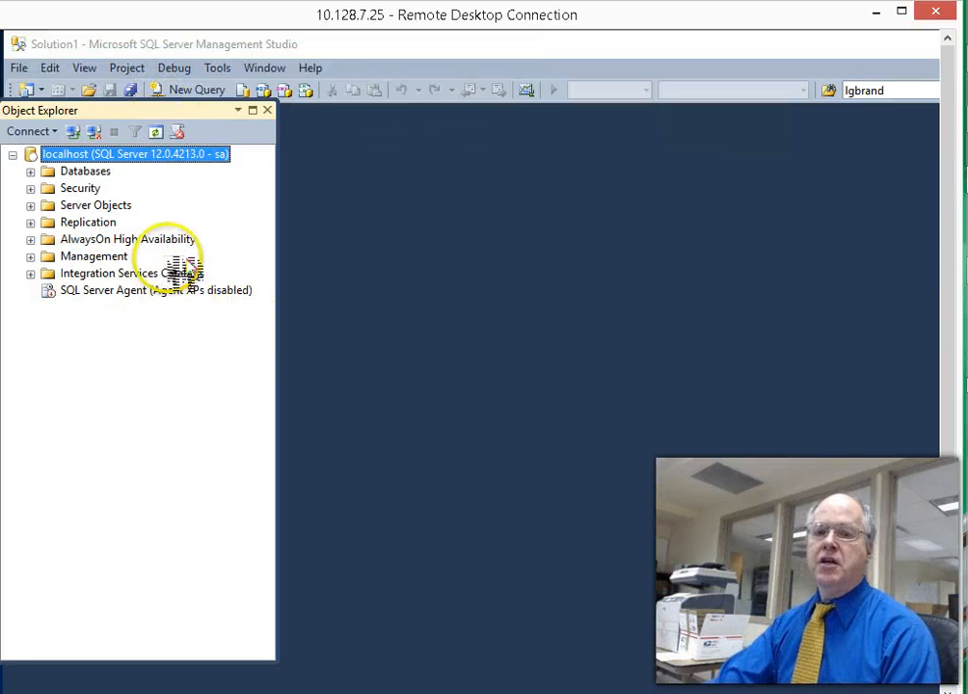
- Shorten the floating Object Explorer, move it left, and toggle the Databases list open and closed
drag(172, 109, 303, 124)
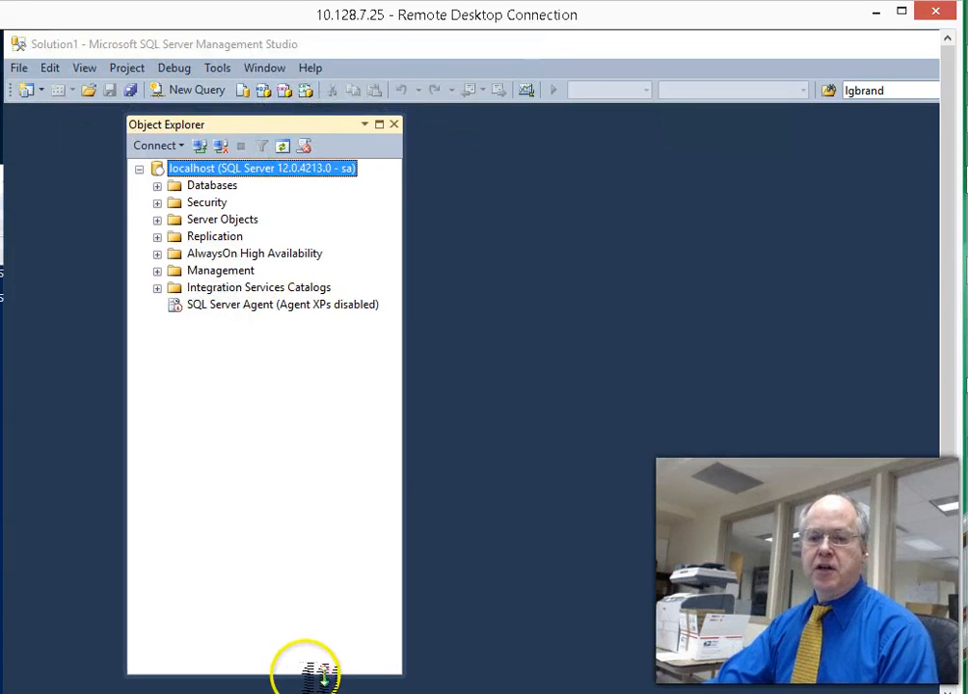
drag(308, 676, 314, 371)
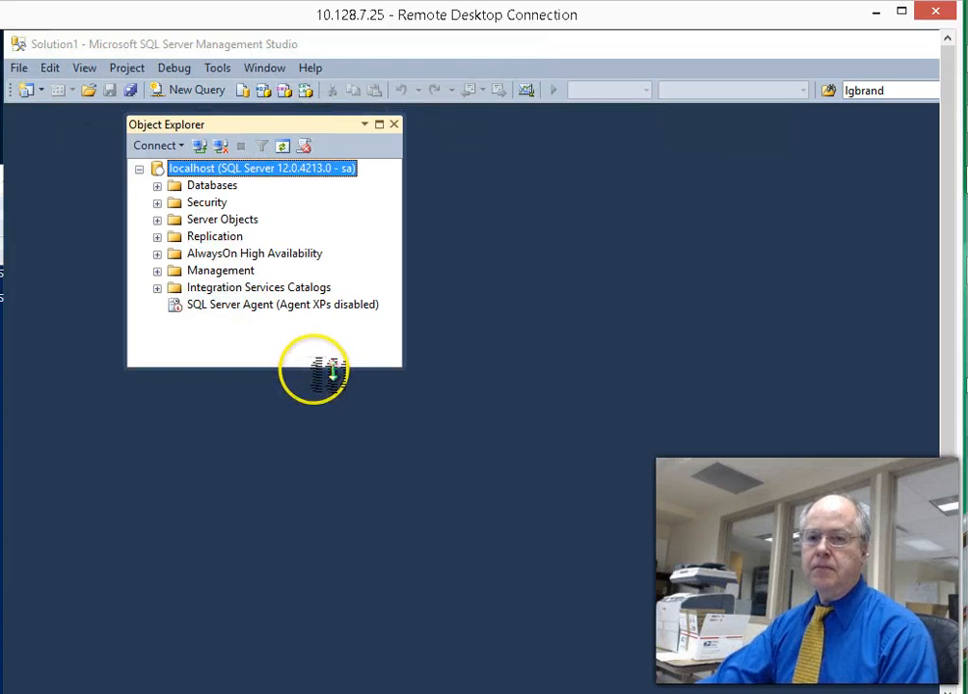
drag(325, 128, 210, 127)
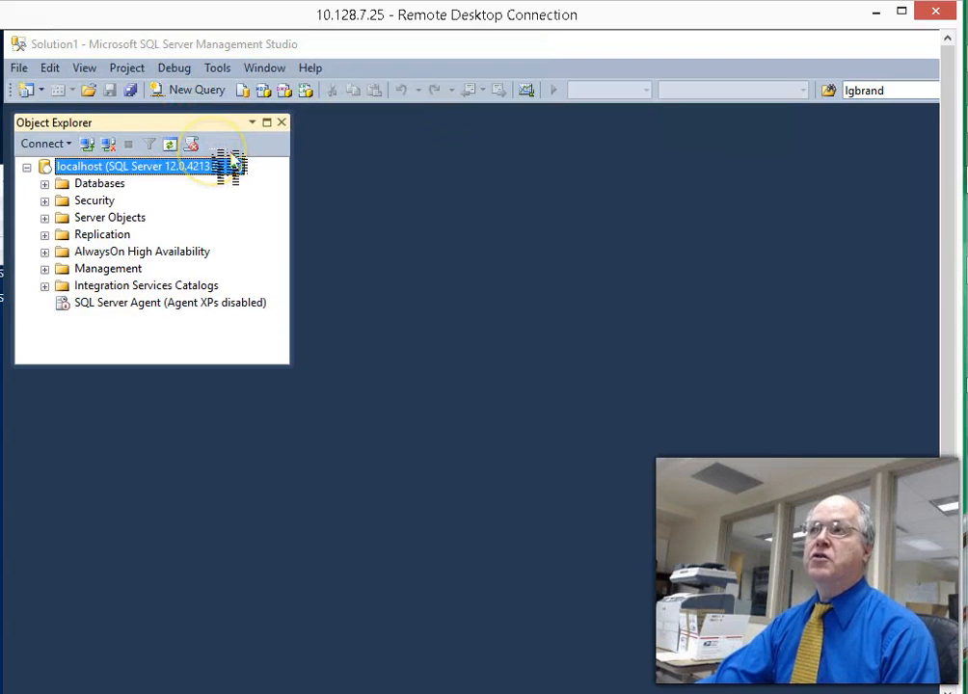
click(44, 184)
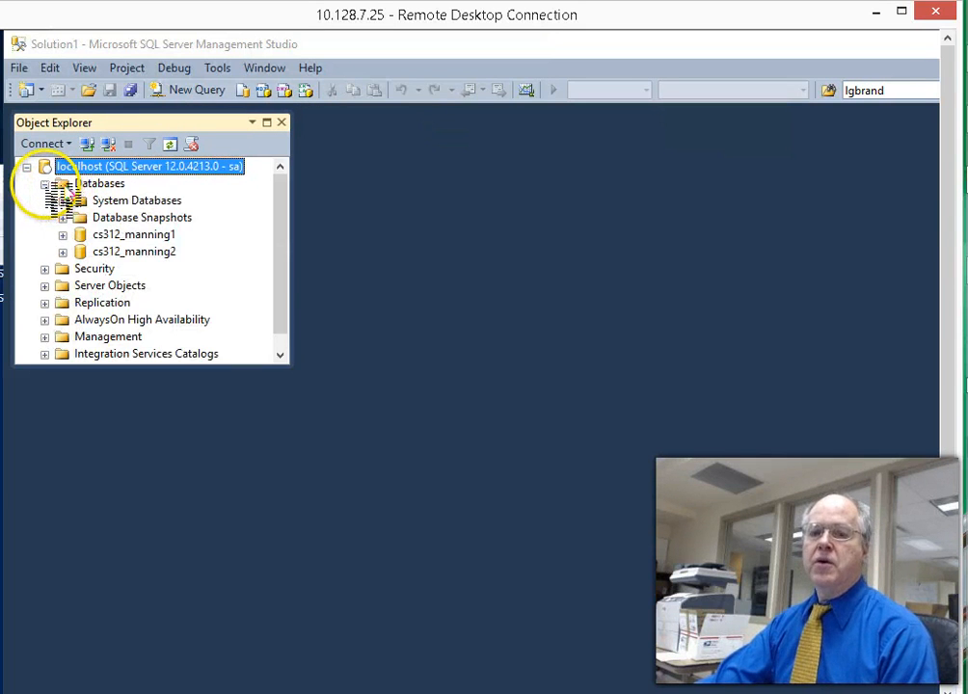
click(45, 184)
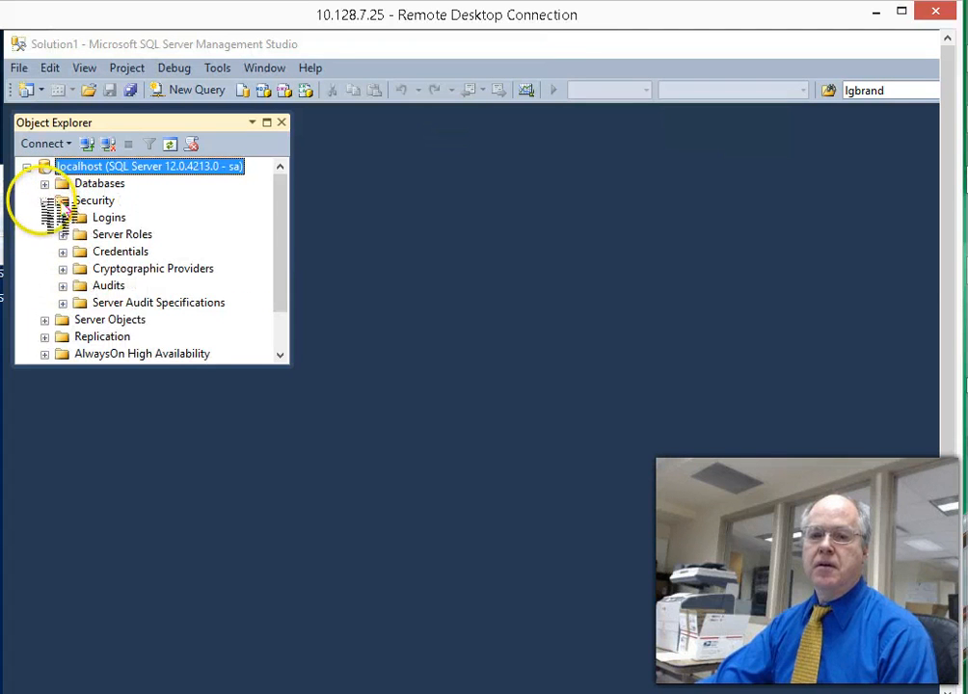
- Collapse Security, stretch Object Explorer taller, and expand Management and Integration Services Catalogs
click(45, 201)
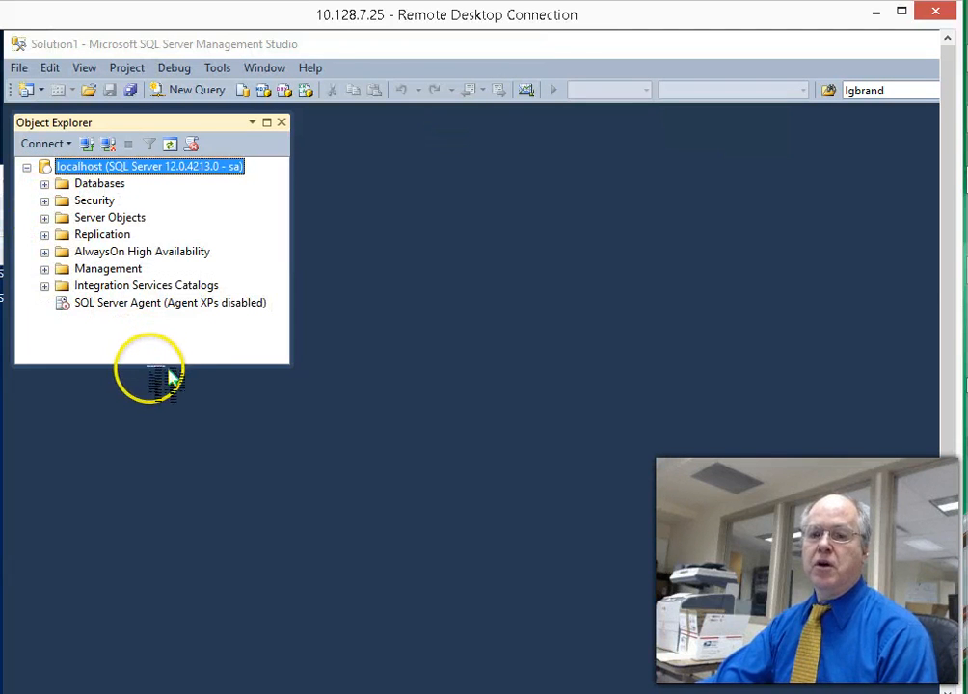
drag(163, 368, 208, 602)
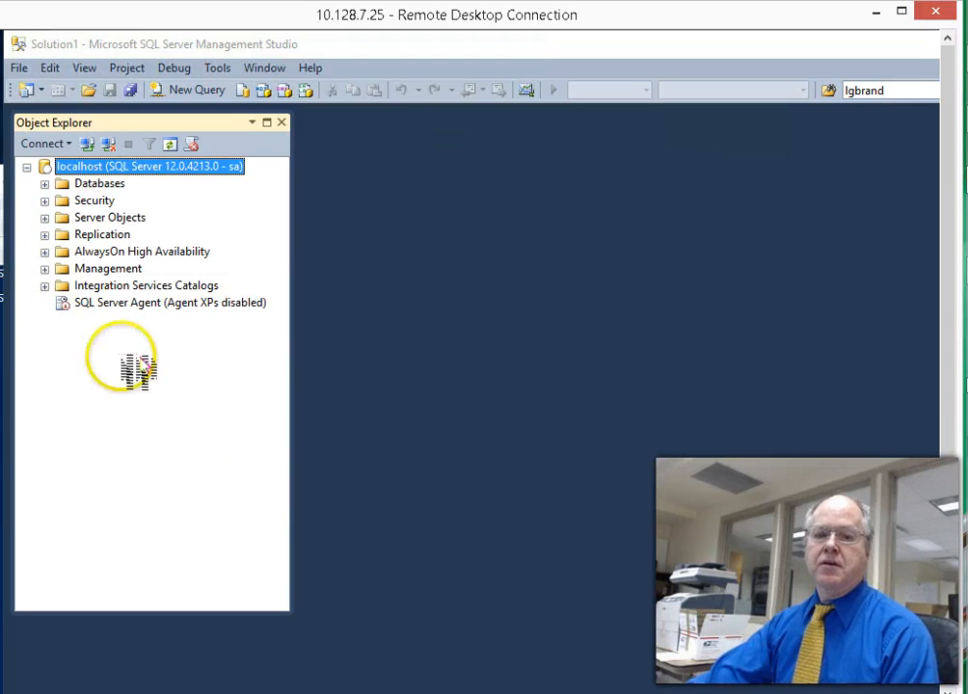
click(44, 268)
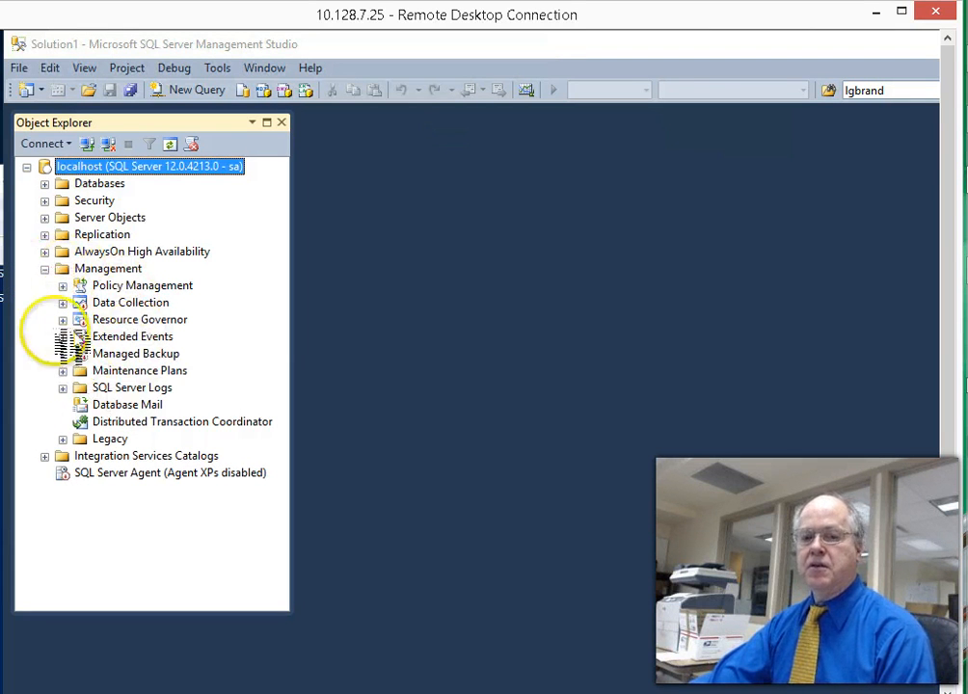
click(44, 269)
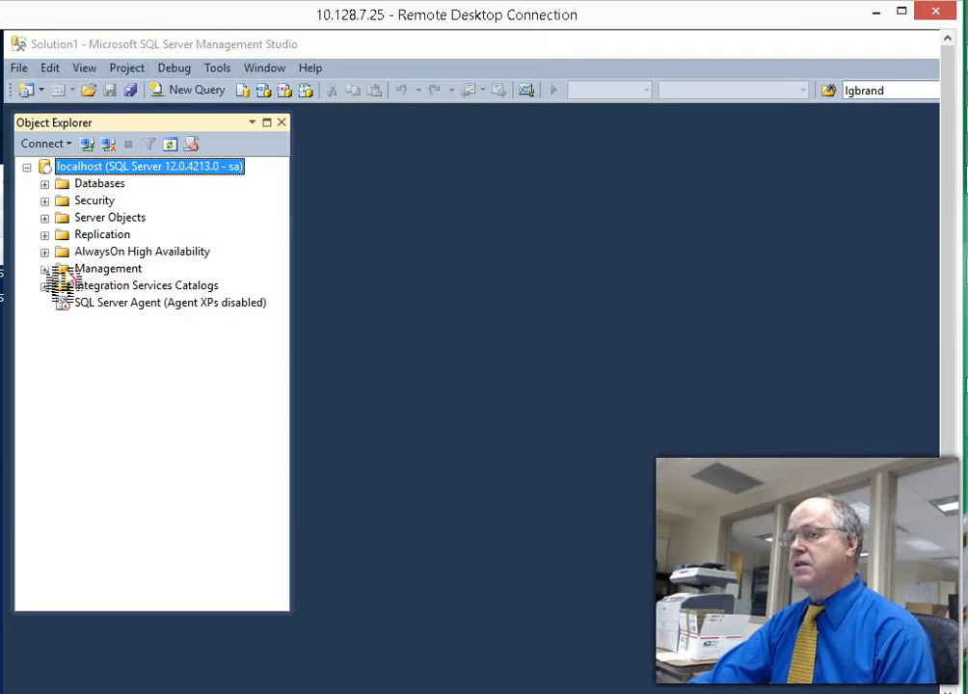
click(45, 269)
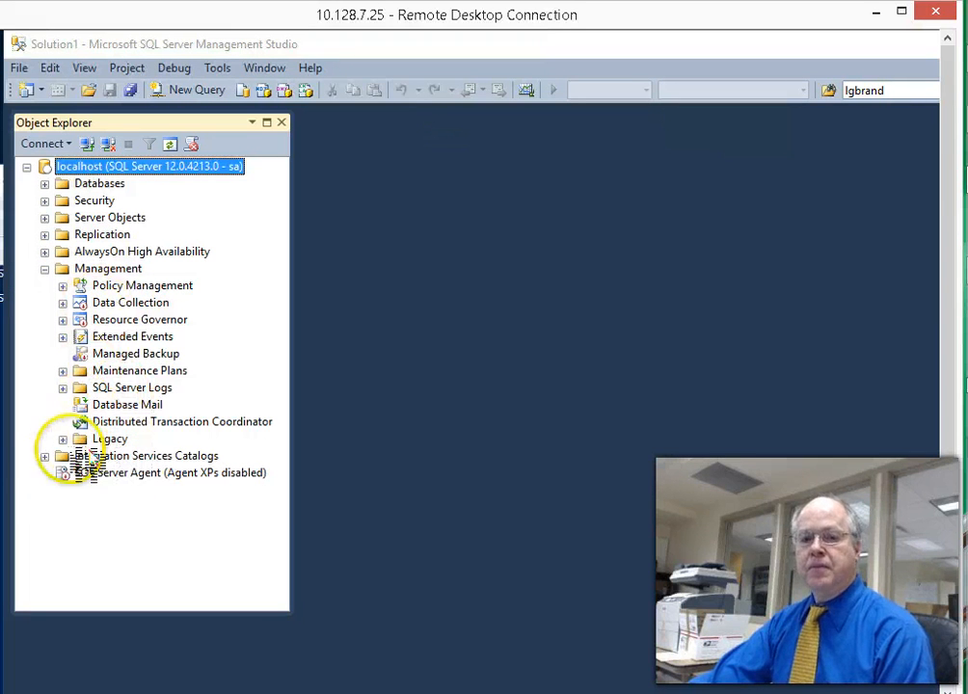
click(45, 456)
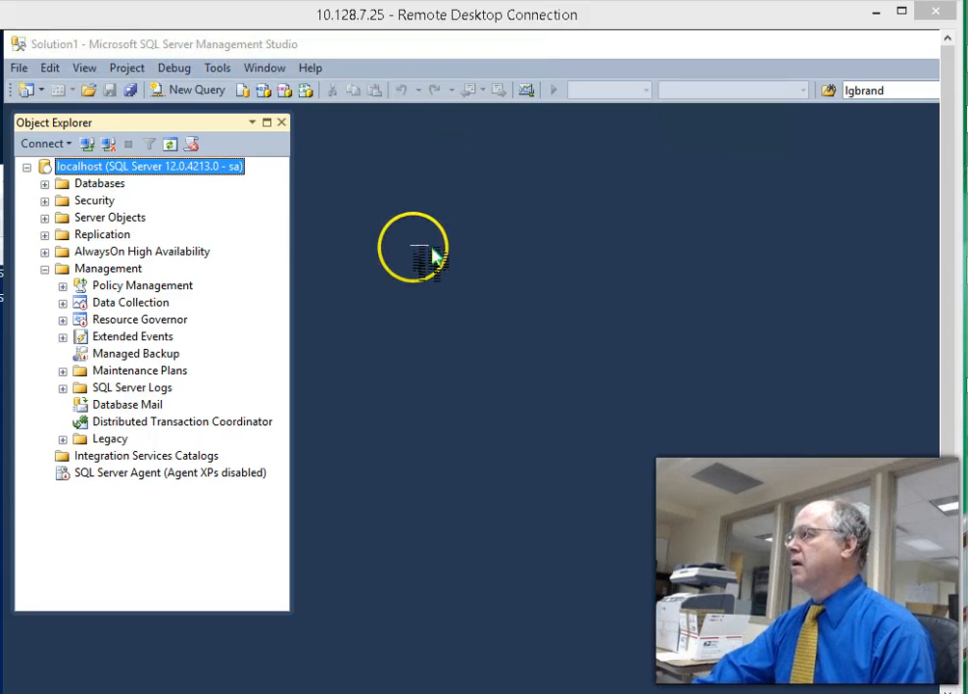
- Use Databases > New Database to create 'manning' with default settings
right_click(96, 185)
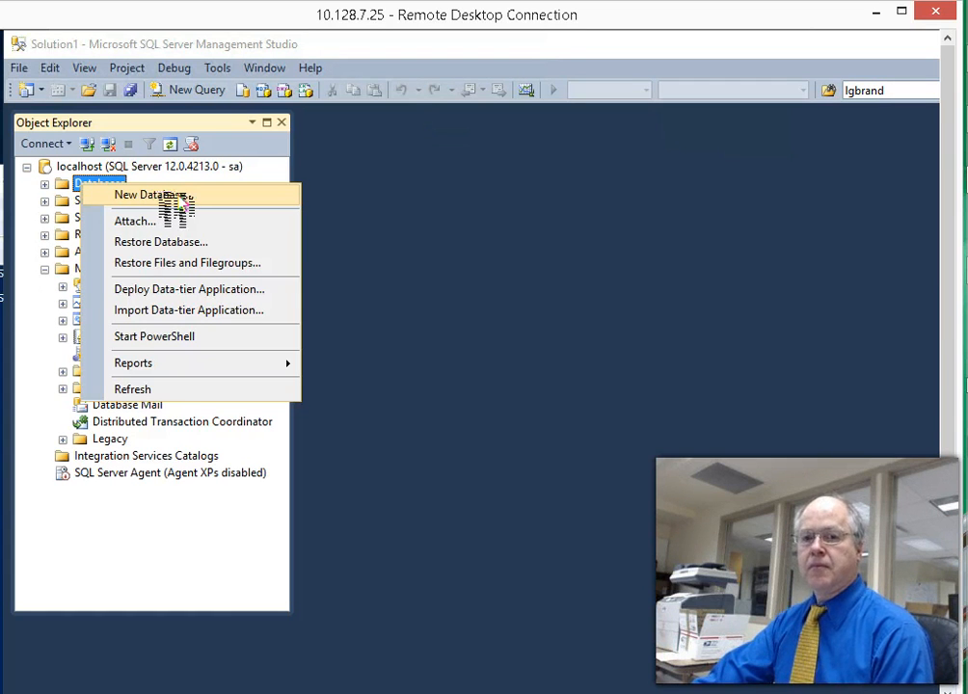
click(178, 197)
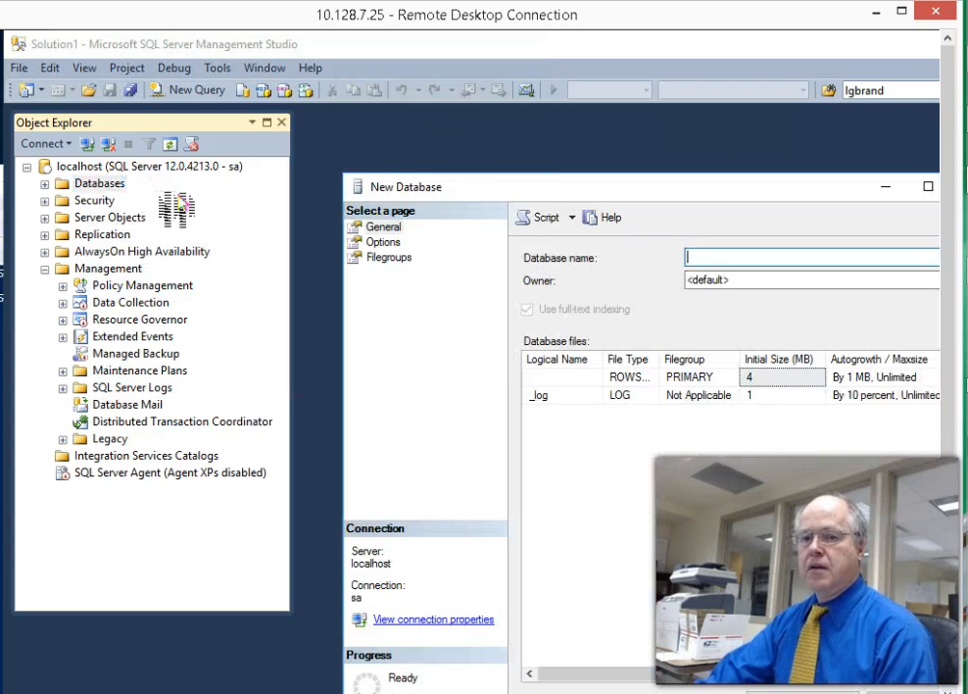
drag(588, 189, 549, 135)
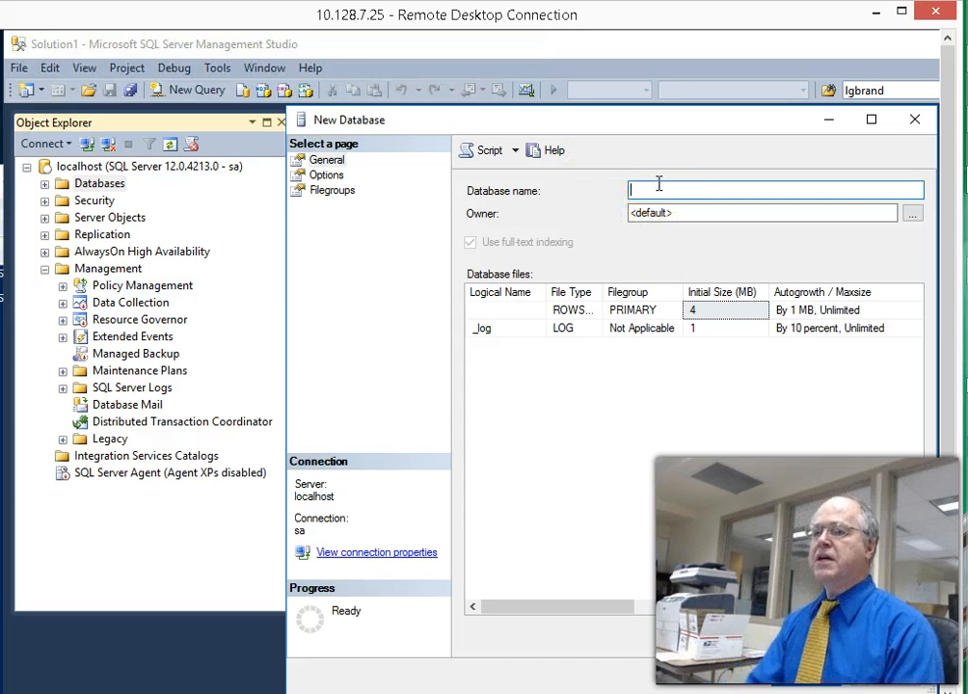
text(manning)
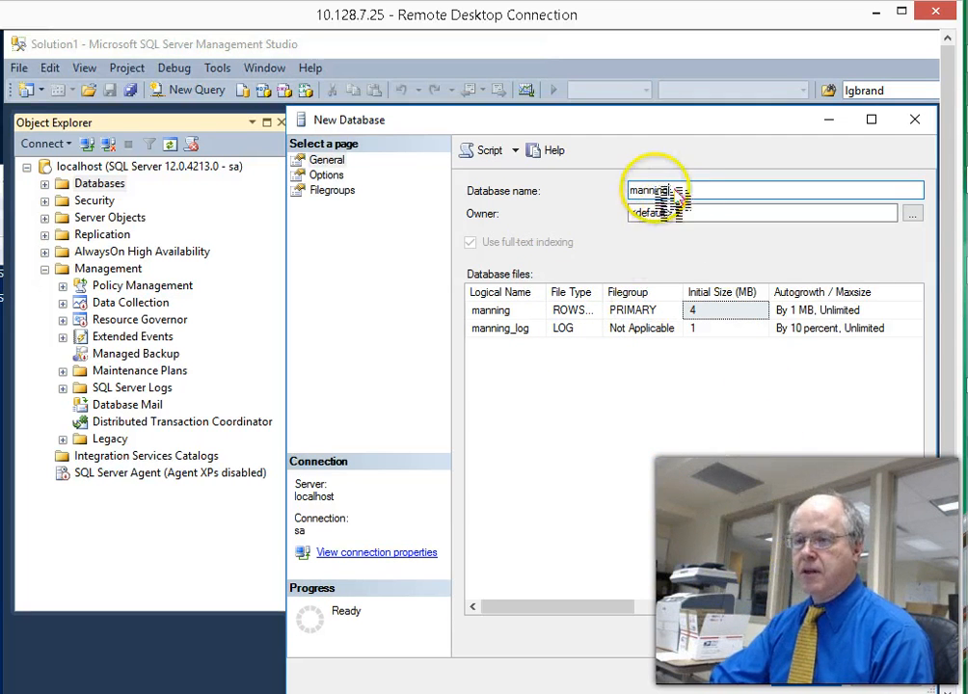
click(834, 681)
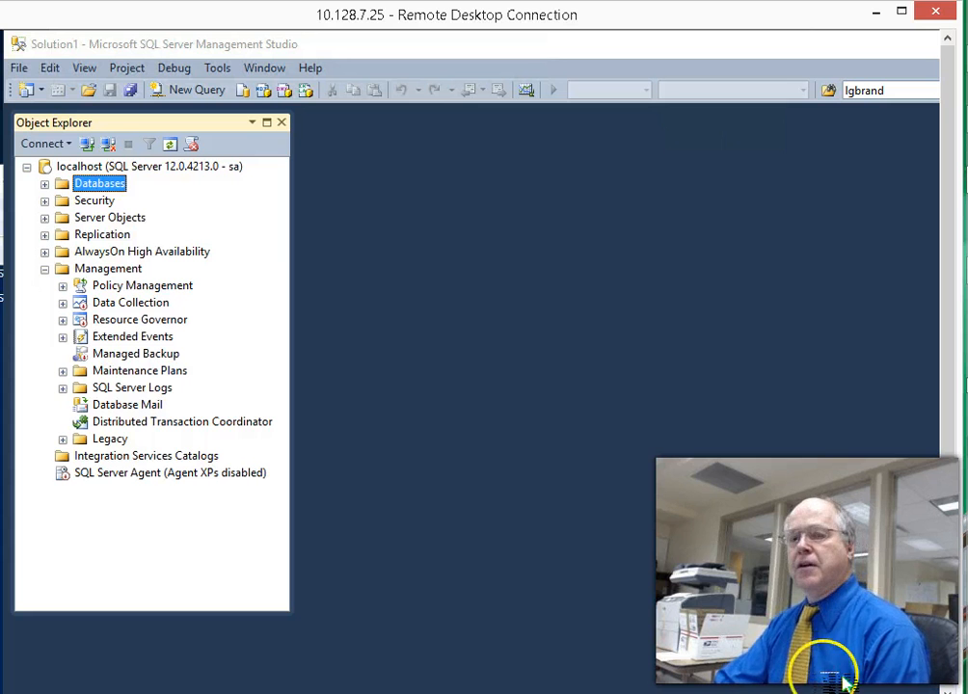
click(44, 183)
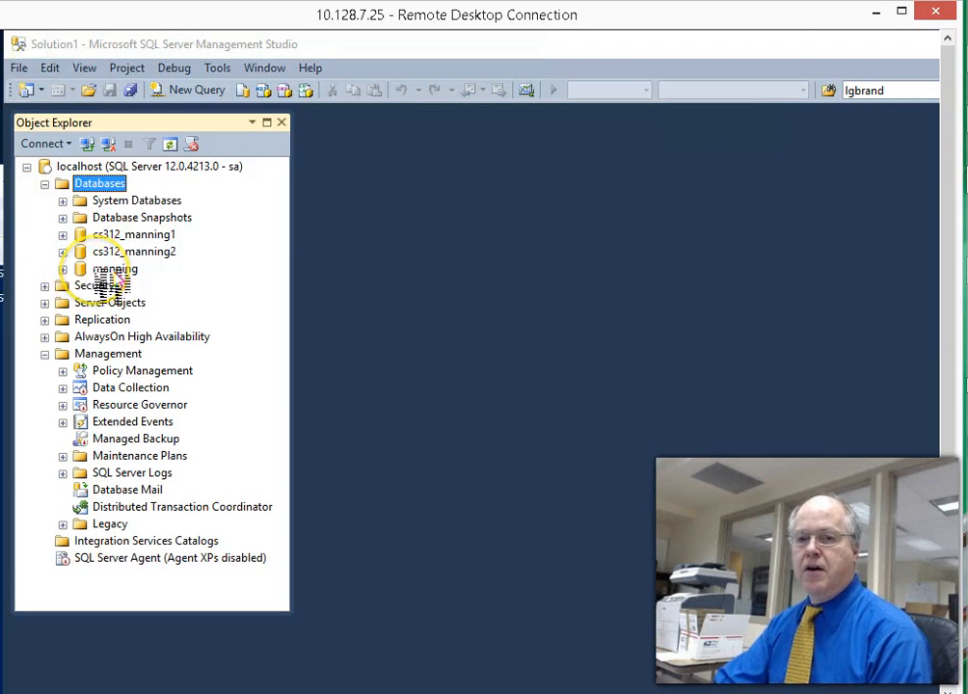
- Refresh the Databases folder and expand the new manning database to show its folders
right_click(83, 189)
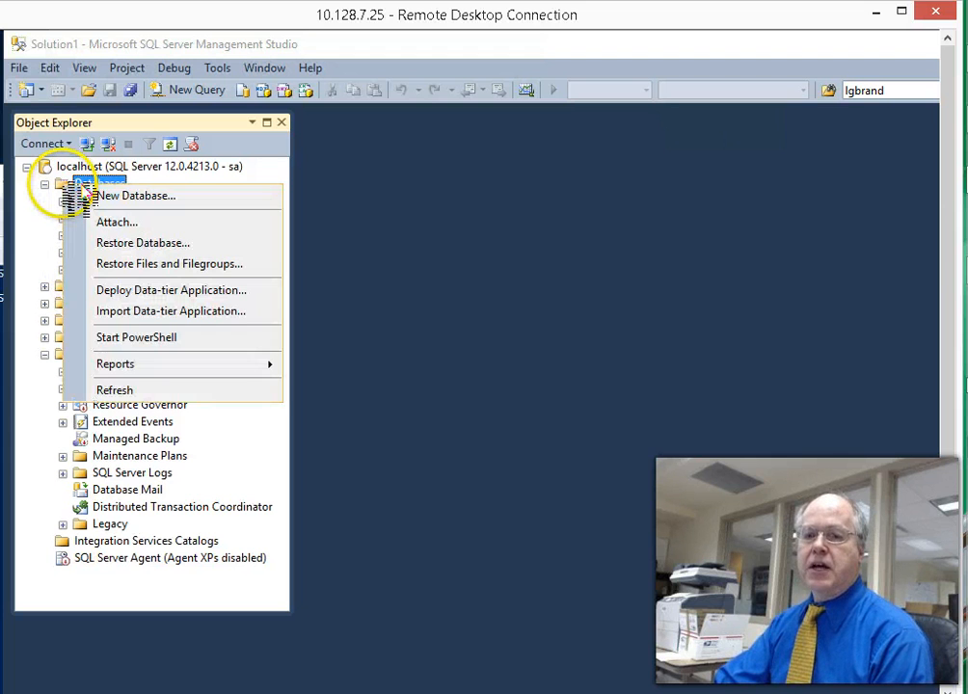
click(123, 392)
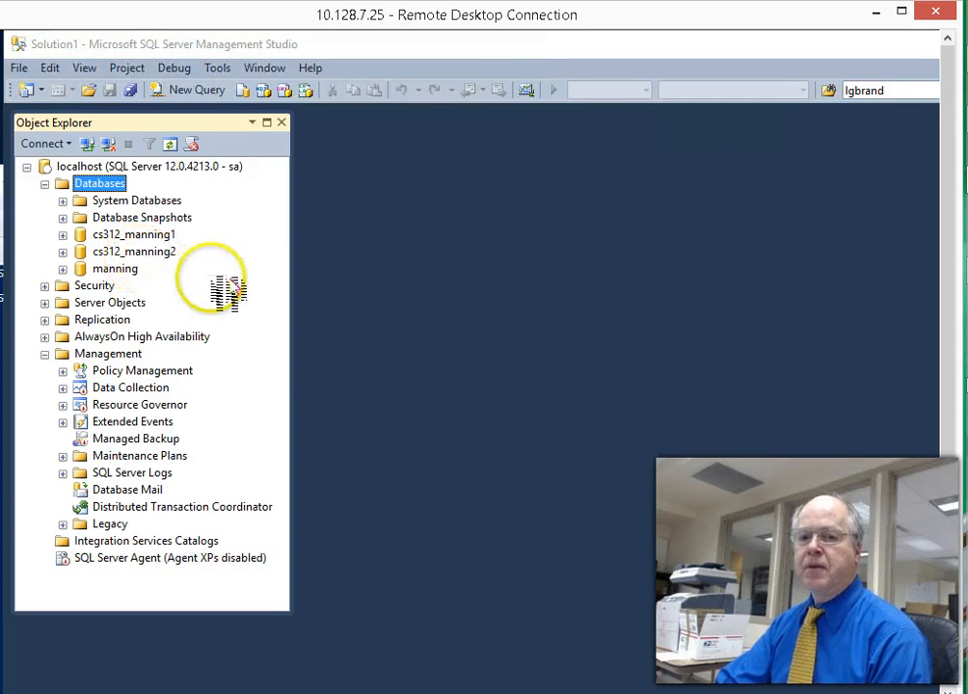
click(115, 270)
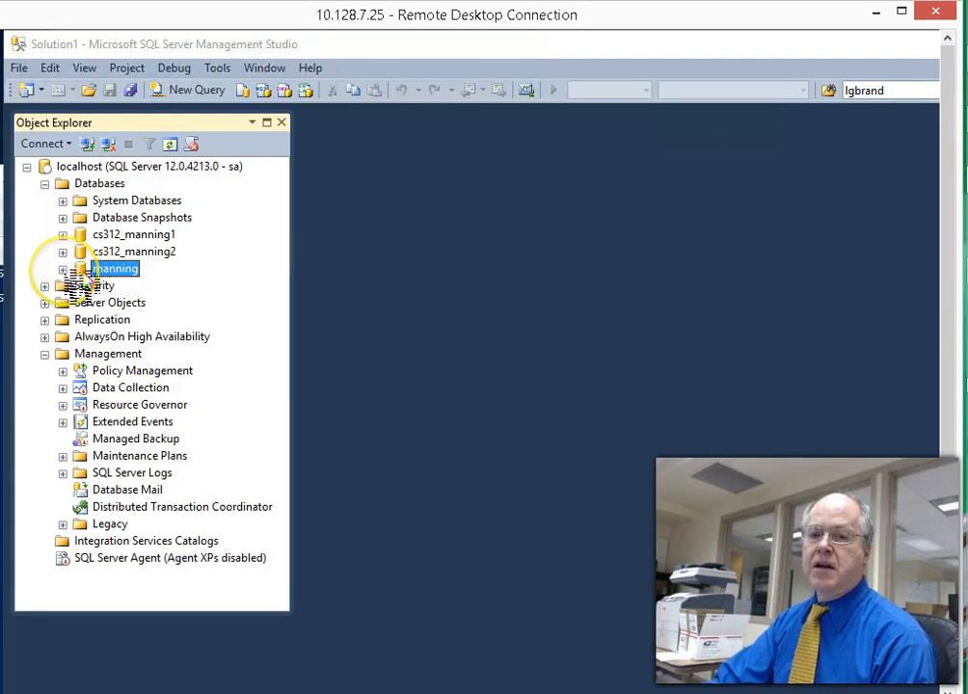
click(63, 268)
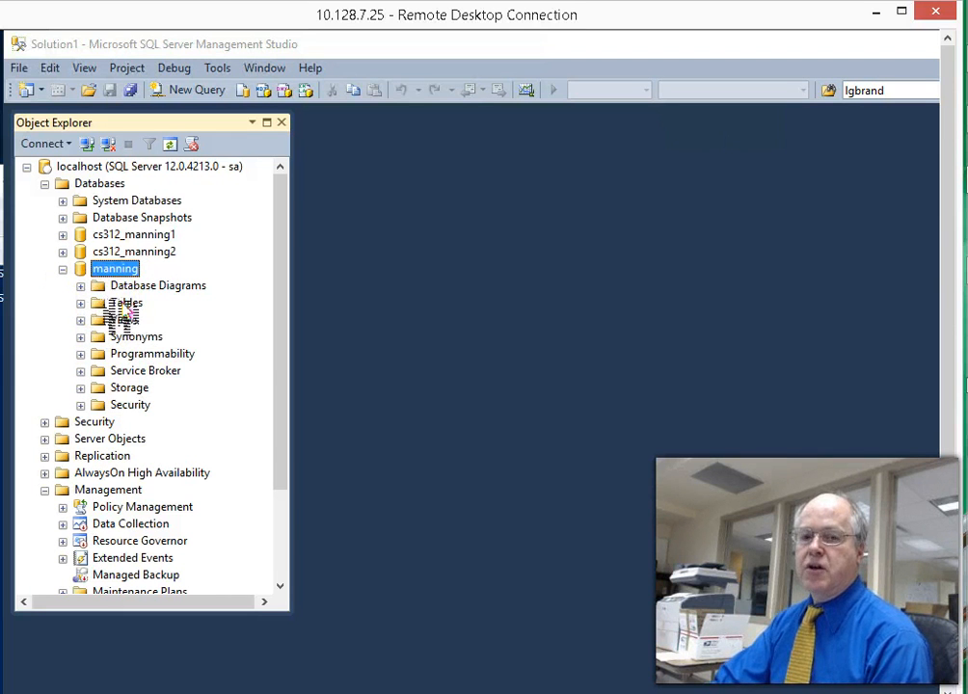
- Create a new table from the Tables folder of the manning database
right_click(124, 304)
mouse_move(146, 315)
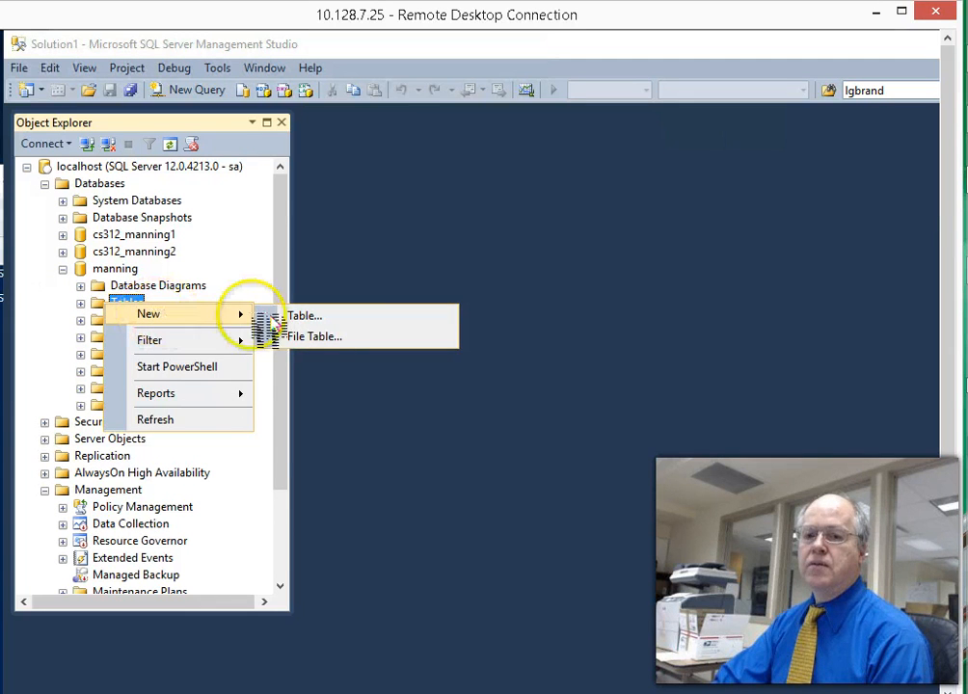
click(314, 318)
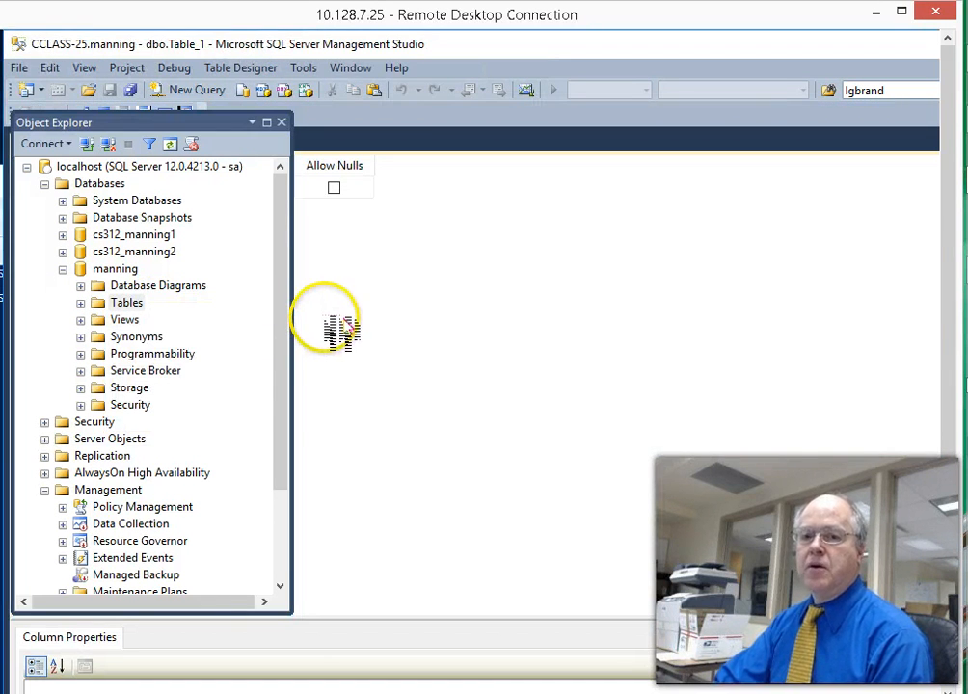
- Rearrange Object Explorer and the Table_1 designer, select the first Column Name cell, and enlarge Column Properties
drag(215, 123, 75, 156)
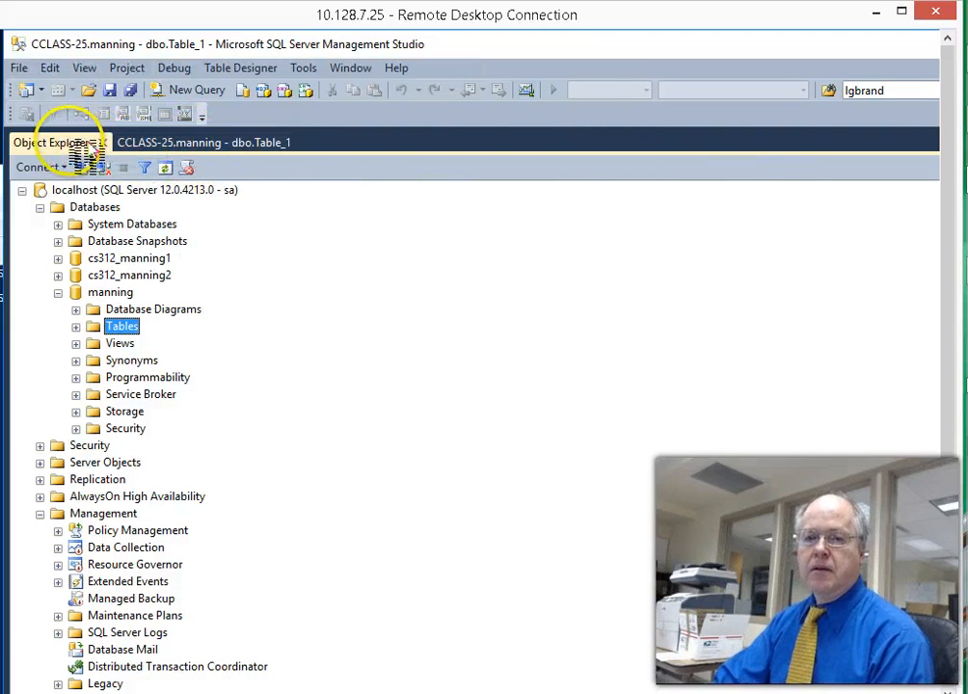
drag(65, 148, 29, 497)
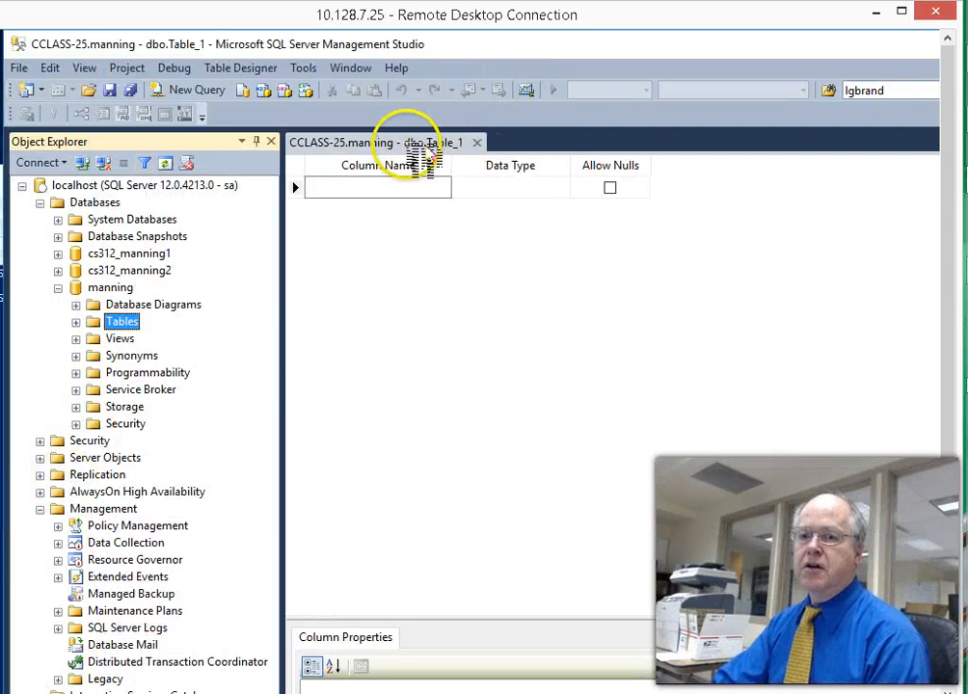
click(386, 140)
drag(575, 255, 691, 509)
click(386, 188)
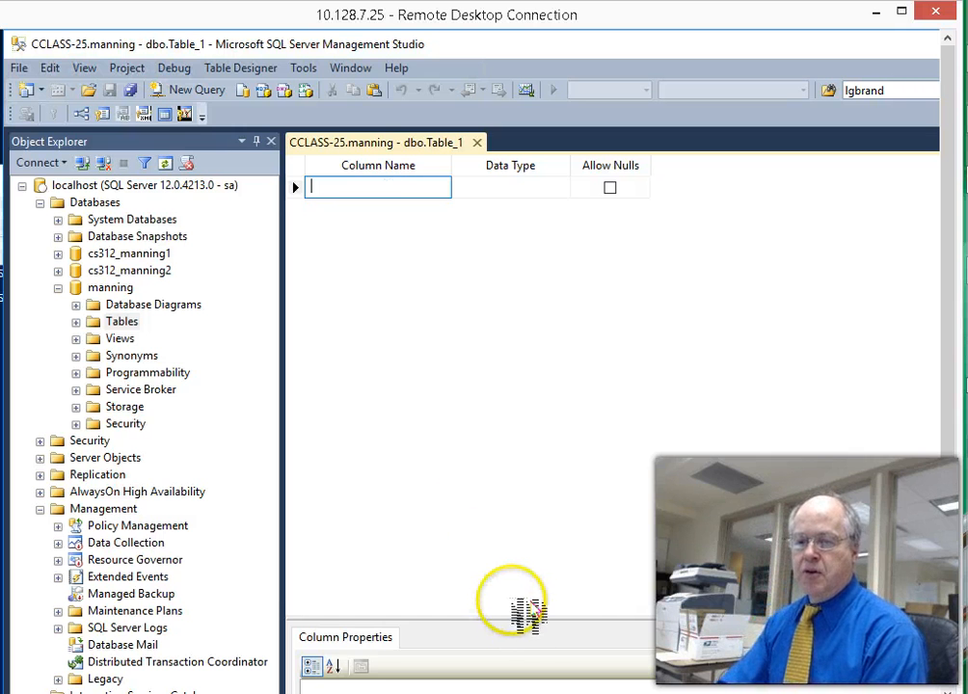
drag(548, 525, 552, 400)
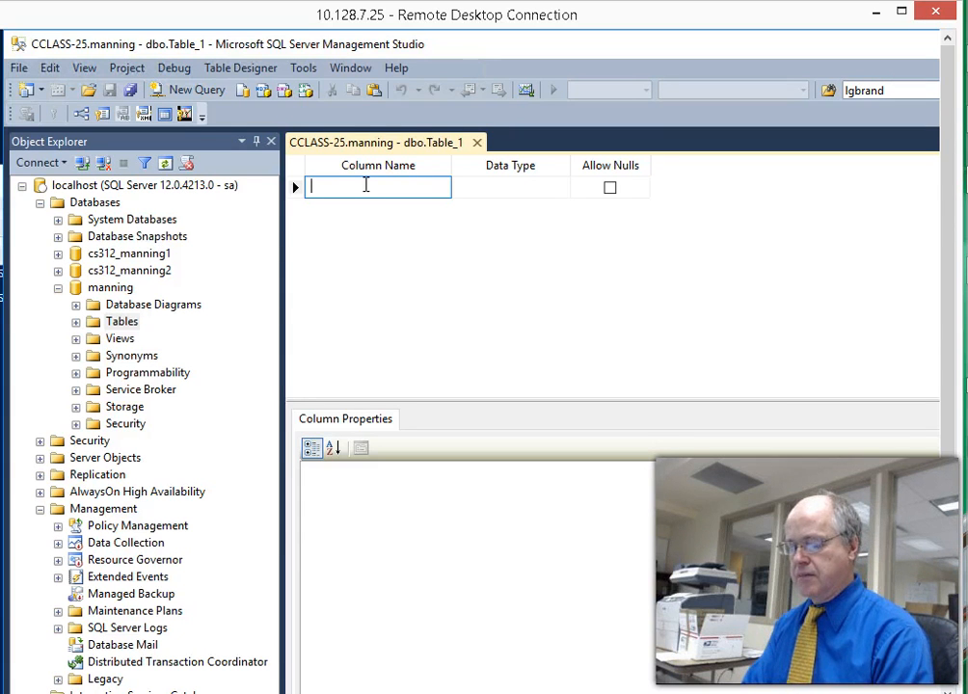
- Add a STUDENT_ID column, keeping its data type as nchar(10)
text(STUDENT)
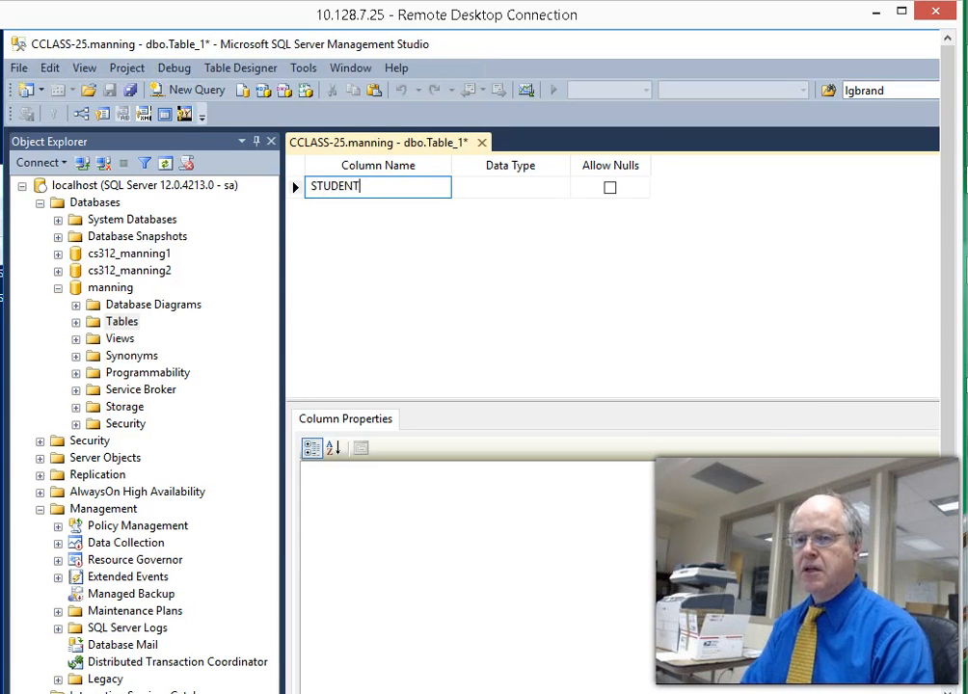
text(_ID)
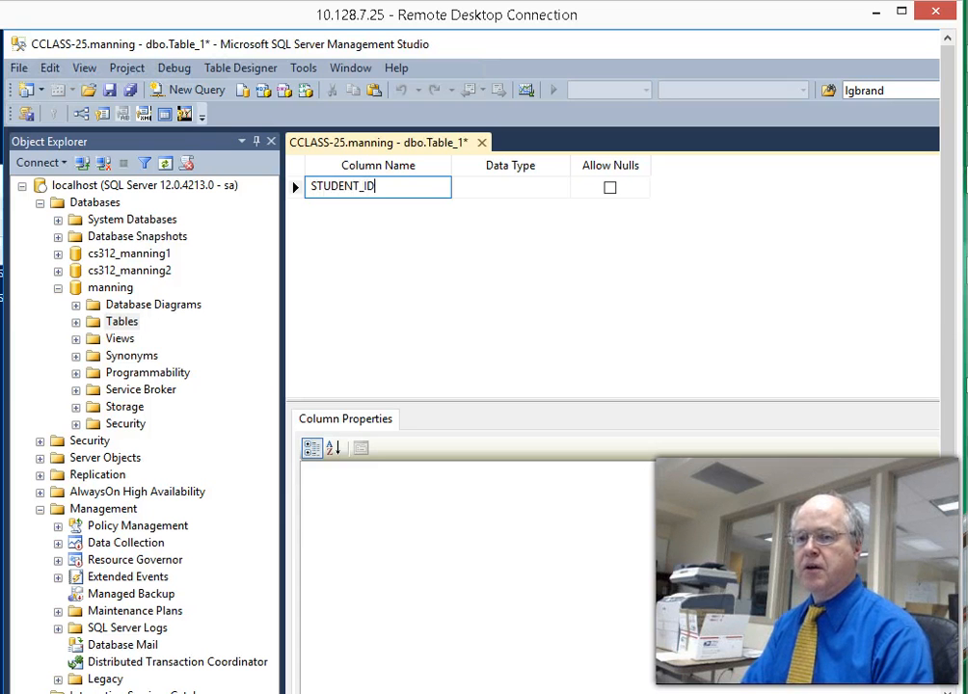
key(Tab)
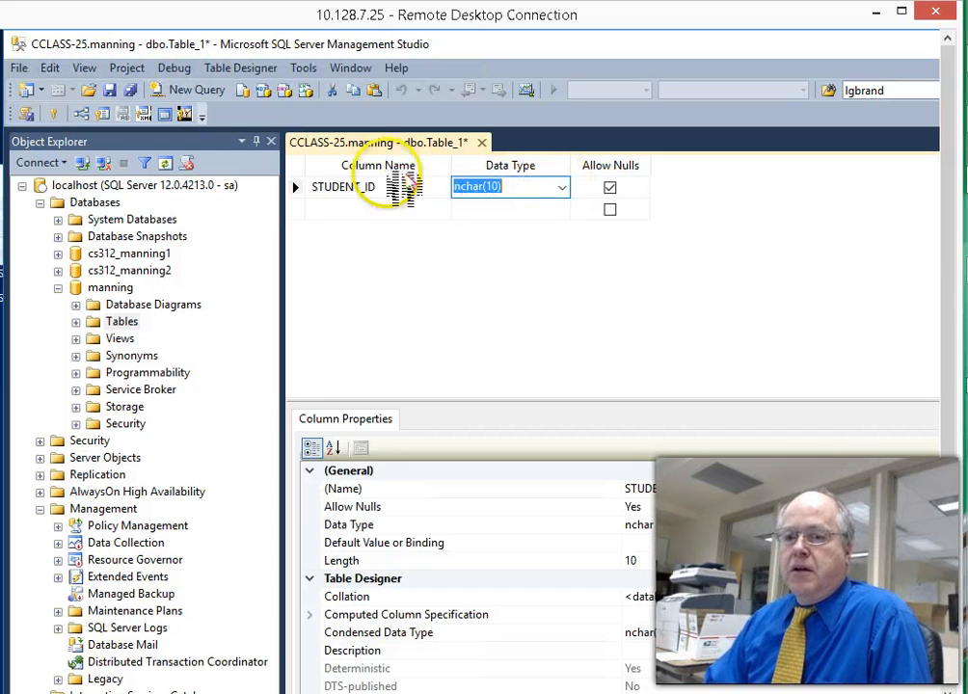
click(563, 188)
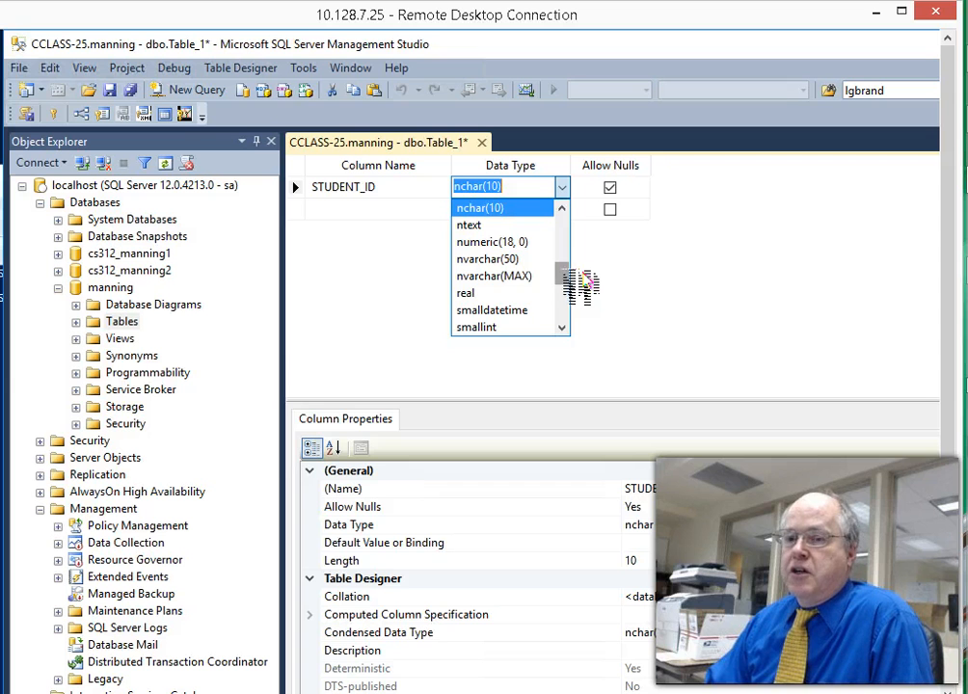
drag(565, 268, 567, 313)
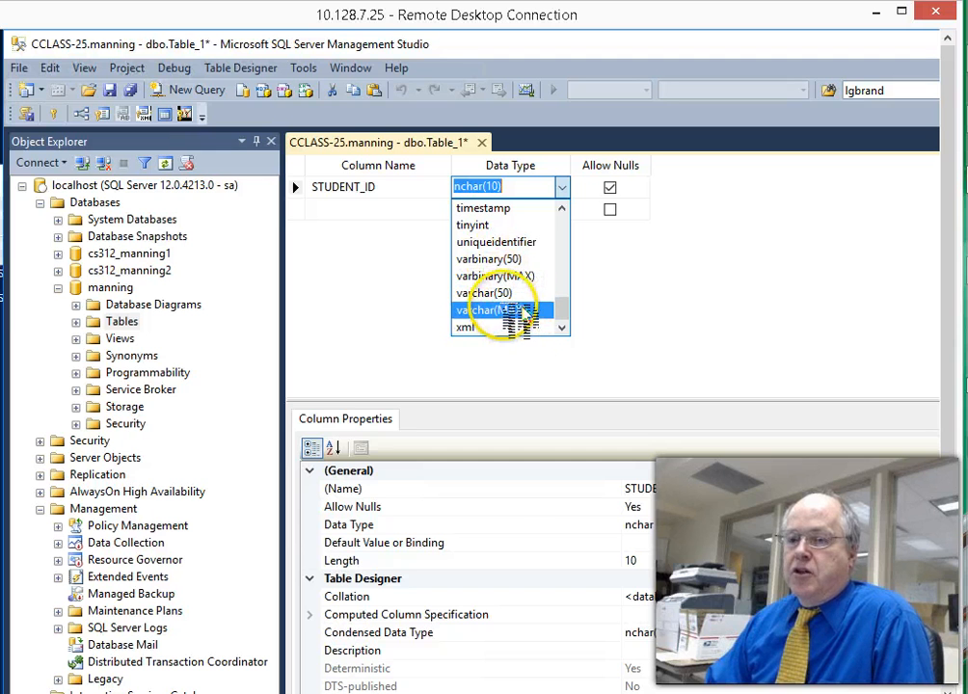
drag(565, 311, 578, 231)
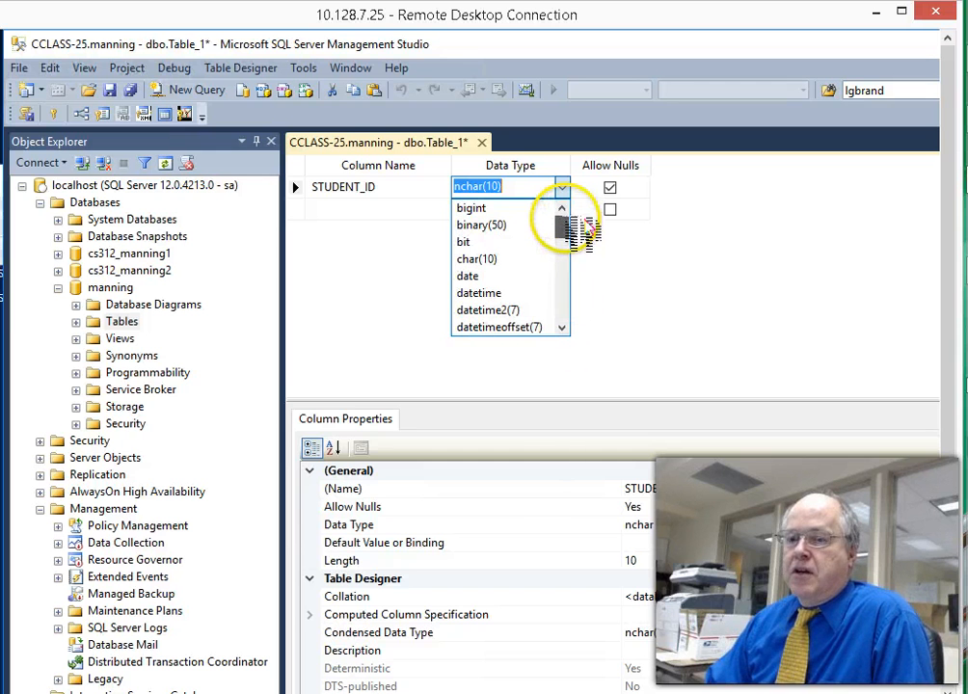
click(413, 221)
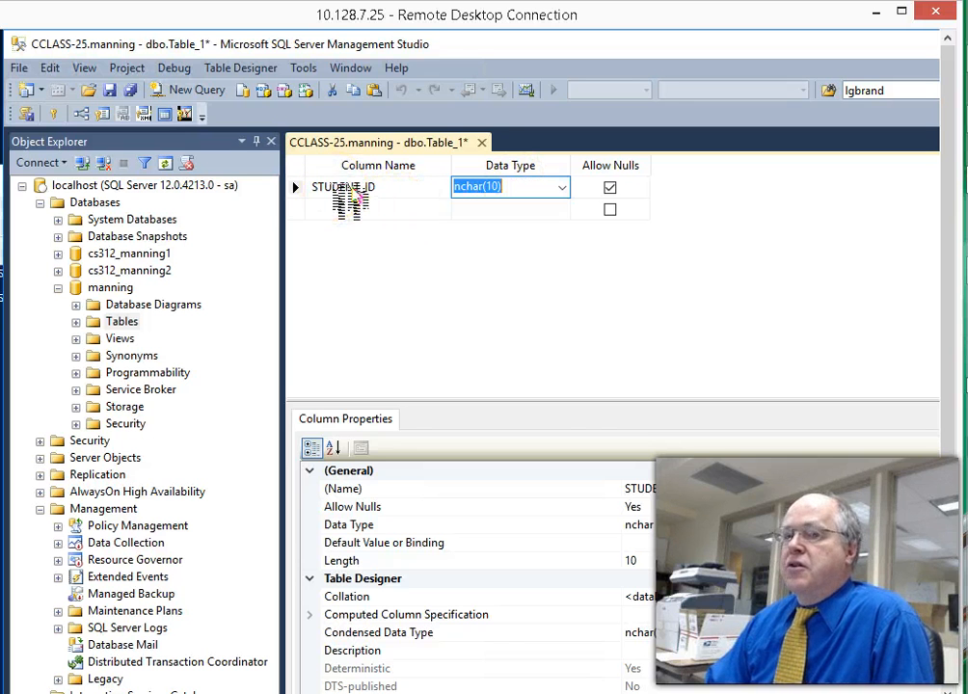
- Set STUDENT_ID as the primary key and move to the next column row
right_click(355, 194)
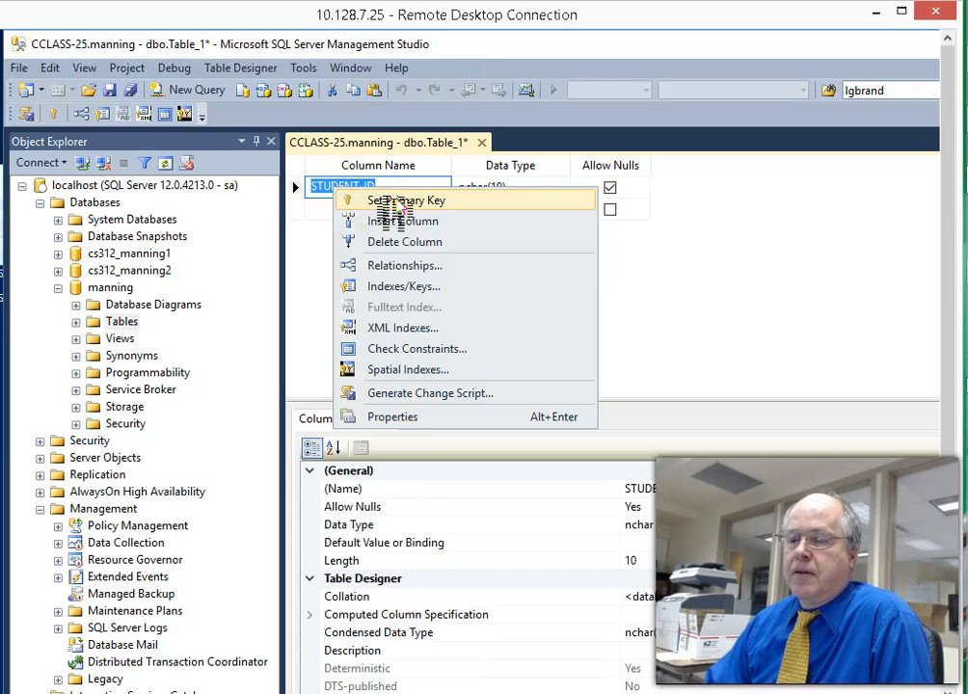
click(405, 200)
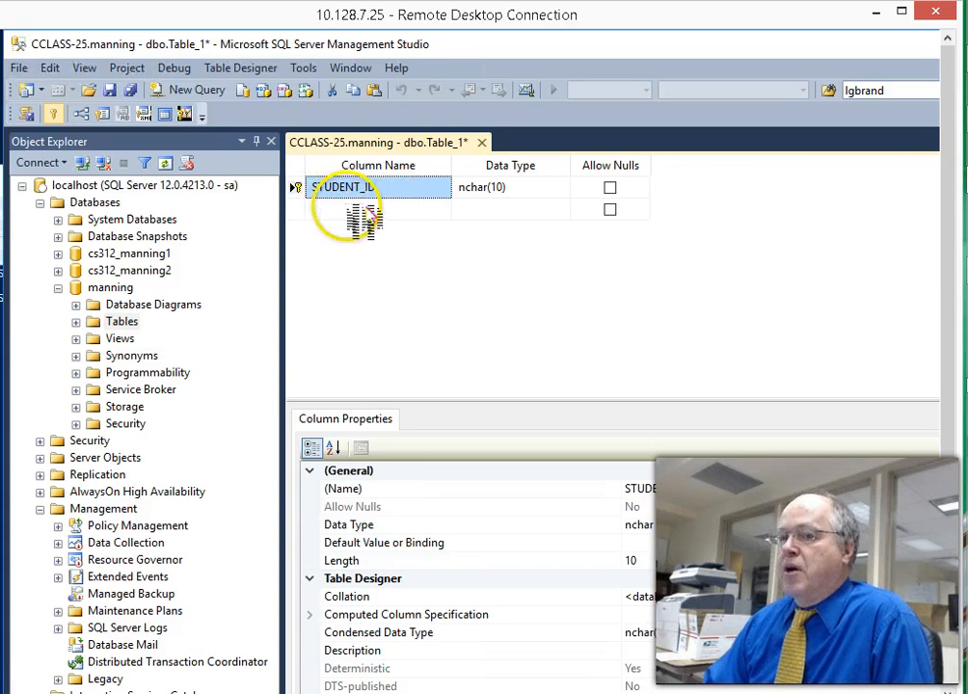
click(359, 209)
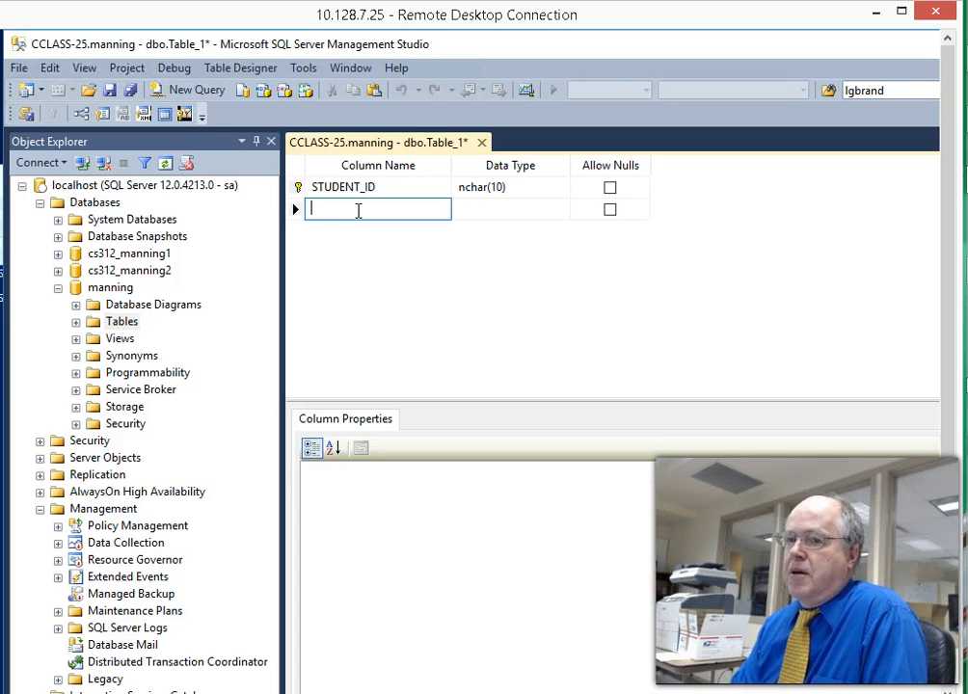
- Name the second column LNAME and change its type from nchar(10) to nchar(32)
text(LNAME)
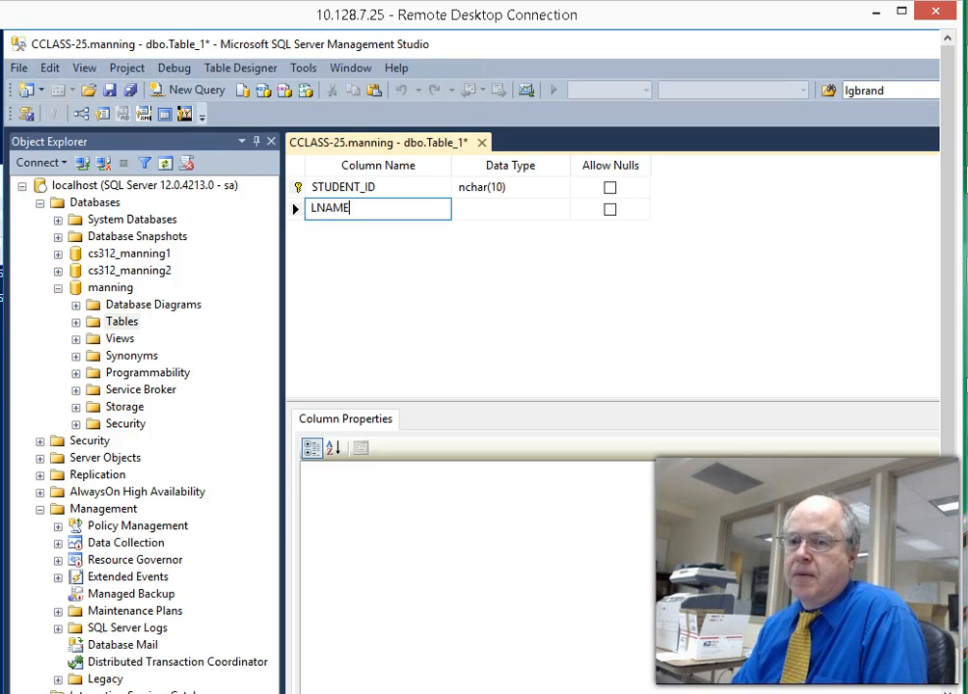
key(Tab)
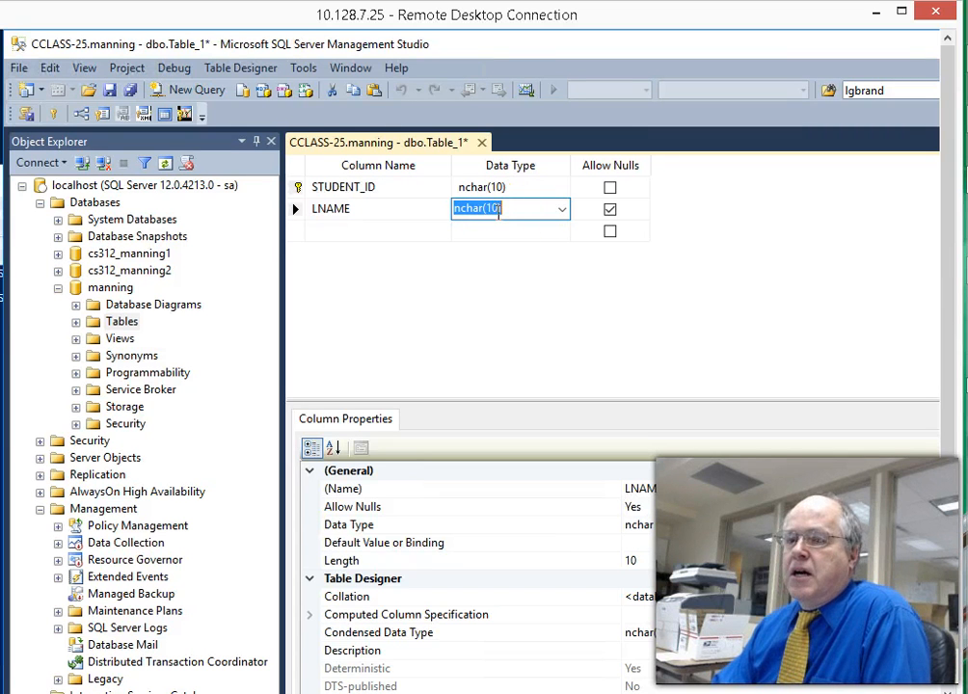
click(523, 254)
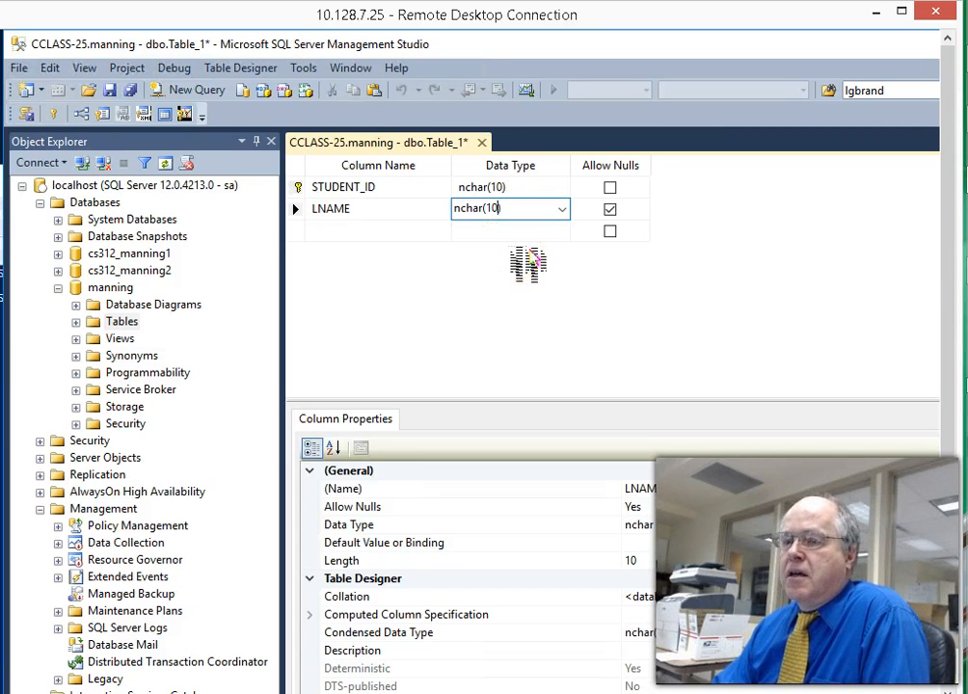
key(BackSpace)
key(BackSpace)
text(32)
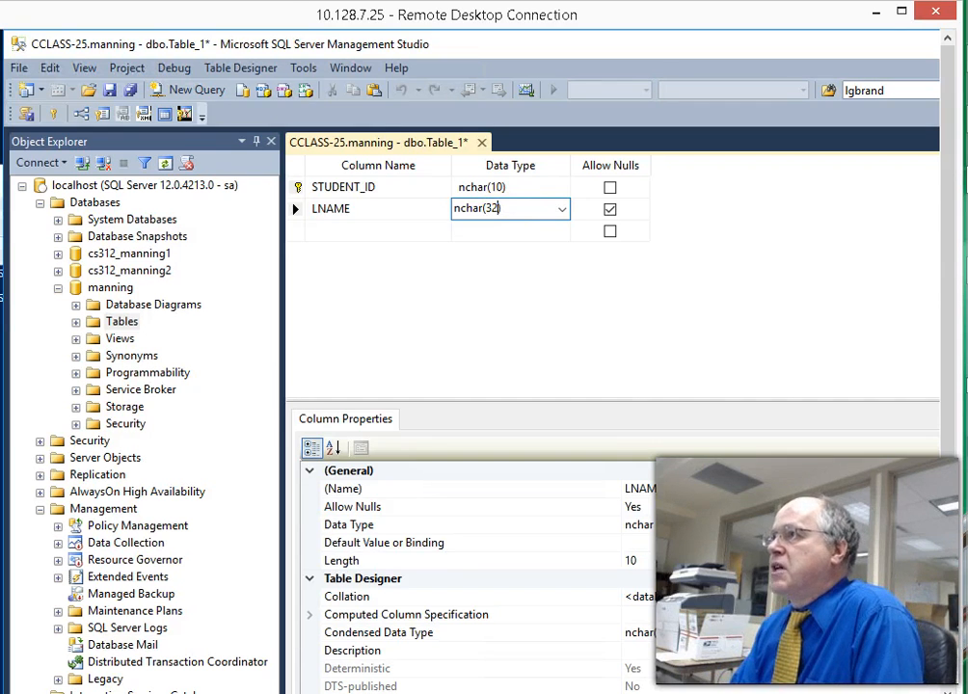
click(508, 231)
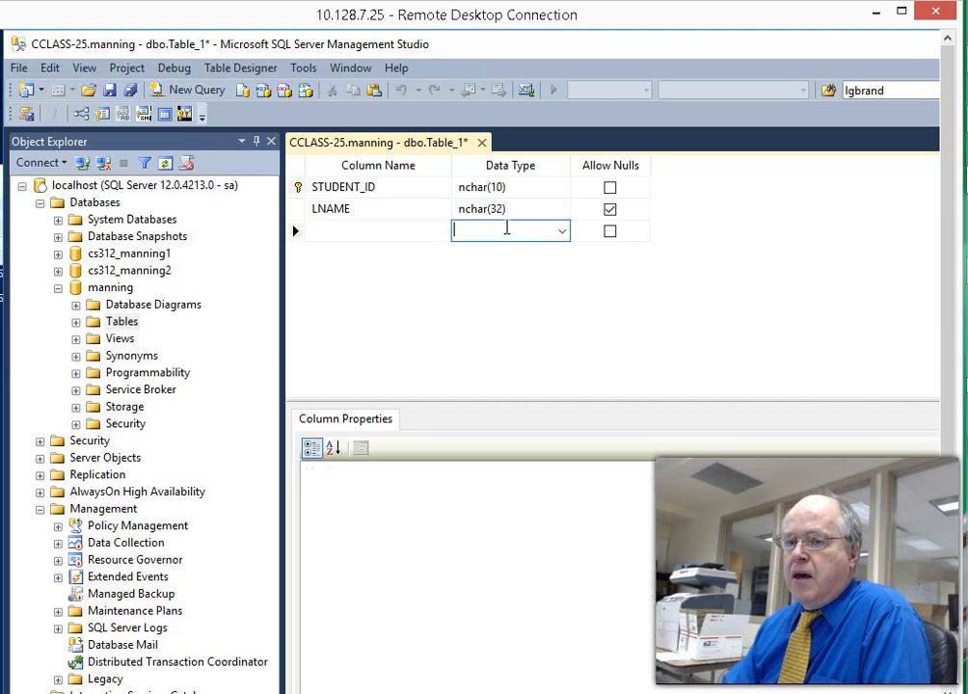
click(371, 210)
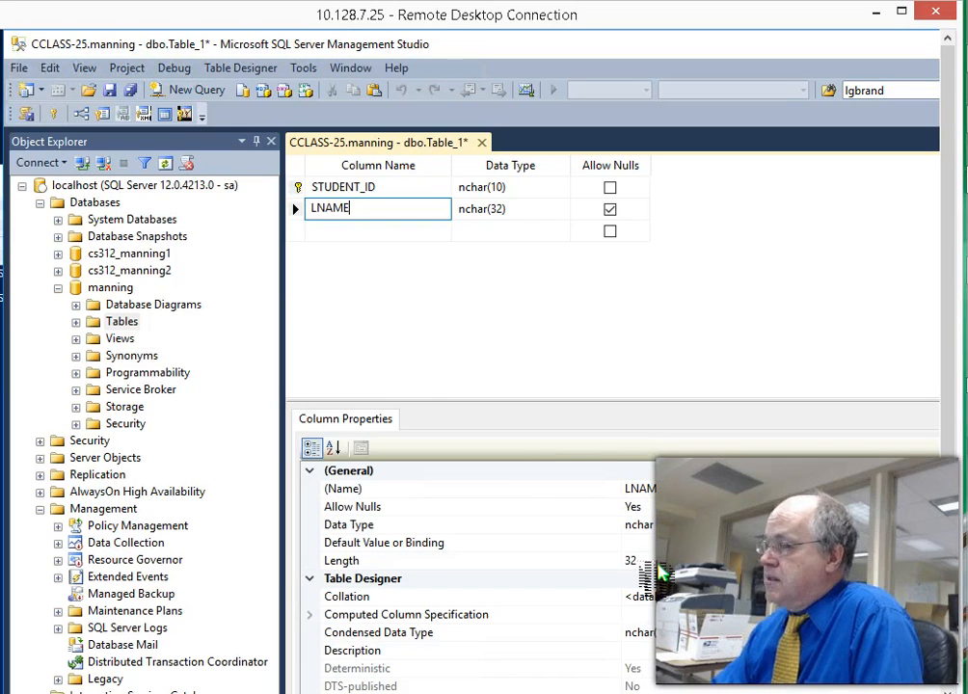
scroll(668, 570, down, 2)
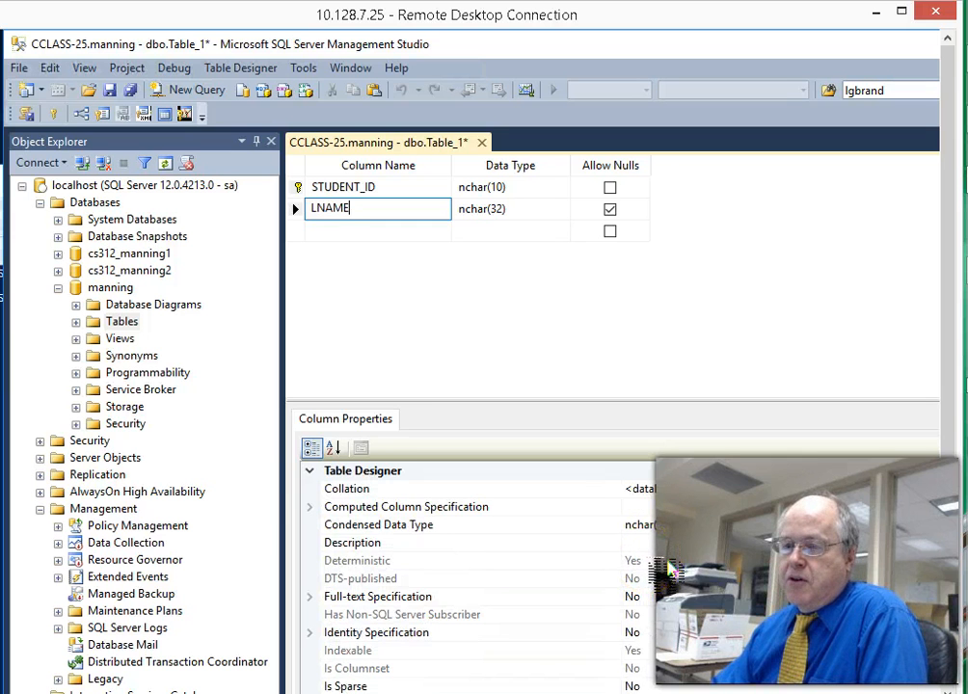
scroll(668, 570, up, 2)
scroll(668, 570, down, 2)
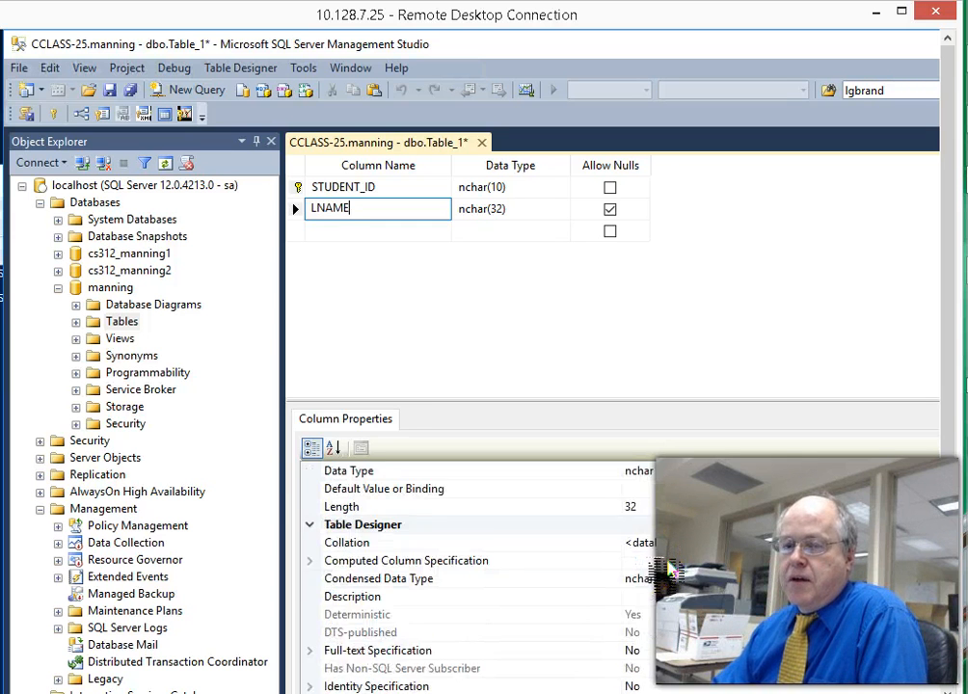
scroll(651, 570, up, 2)
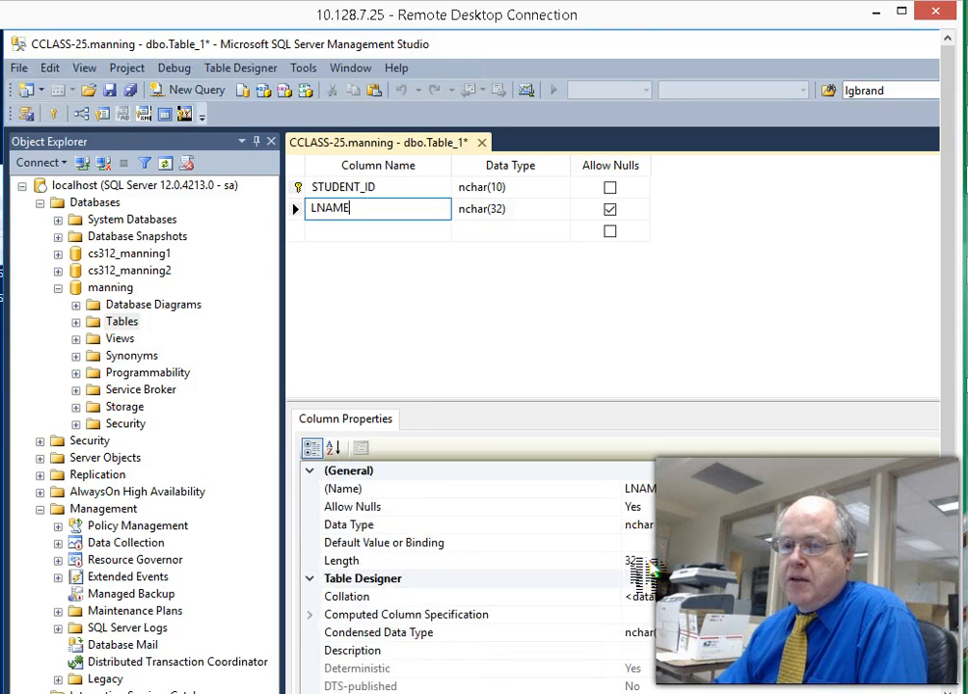
scroll(652, 571, down, 2)
scroll(655, 570, up, 2)
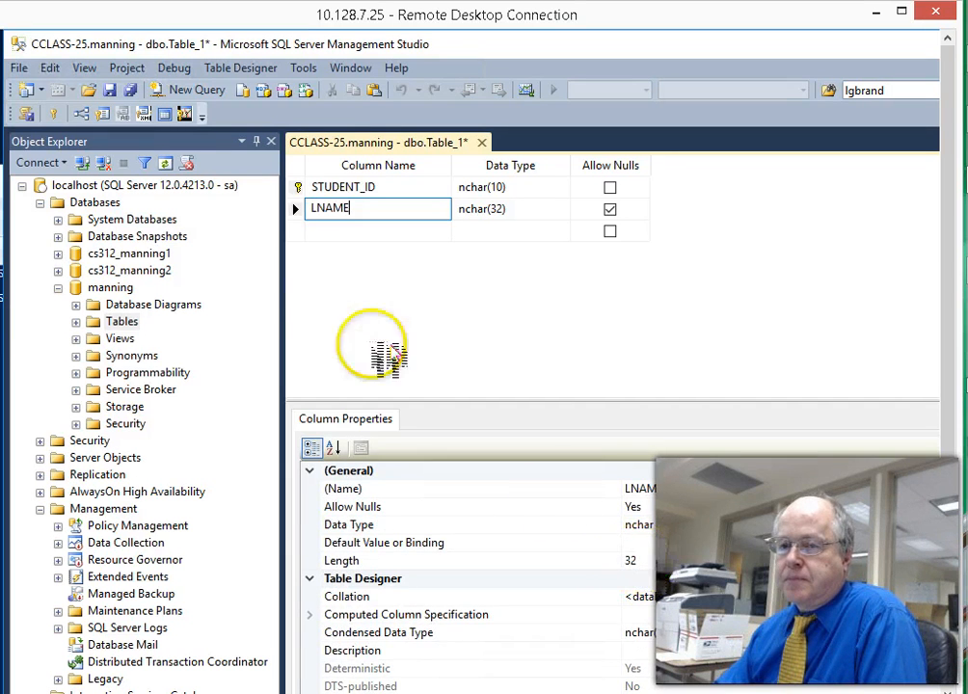
- Add an FNAME column with data type nchar(32)
click(316, 230)
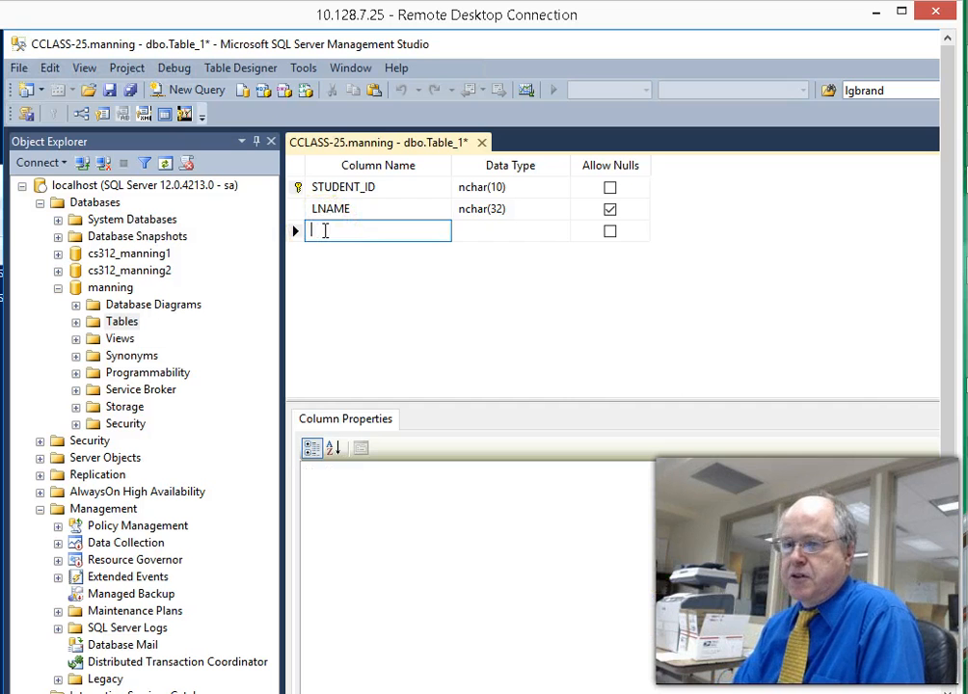
text(FNAME)
key(Tab)
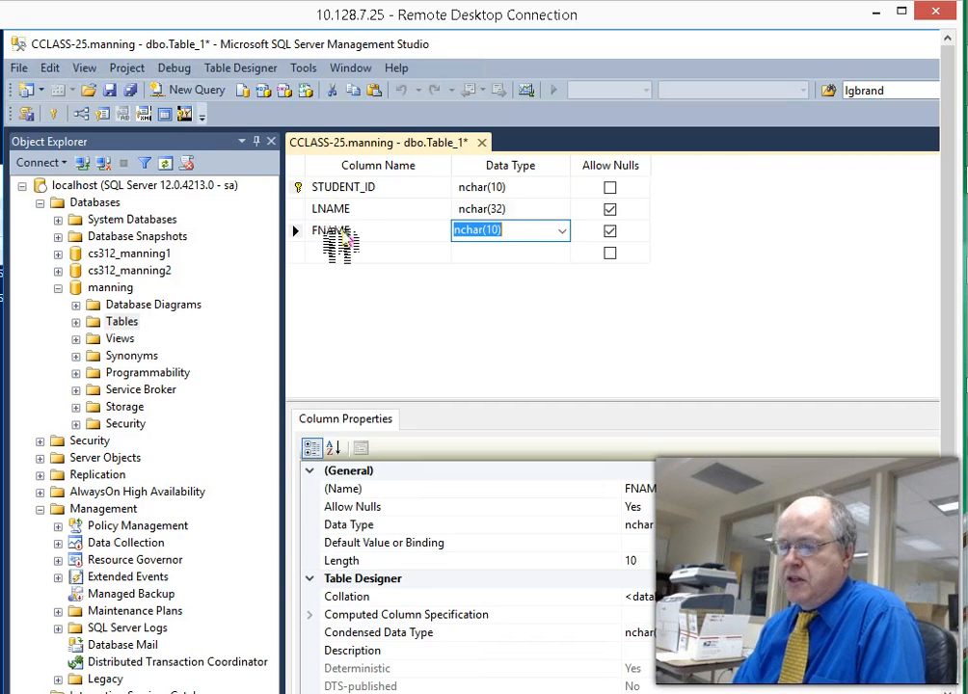
text(NCHAR)
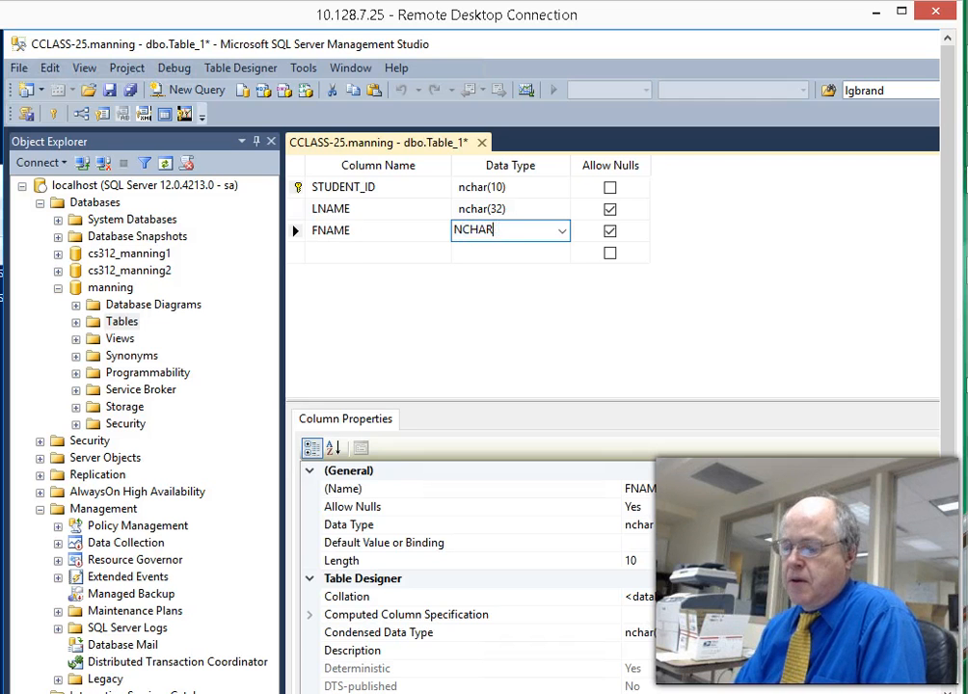
text((32)
key(Down)
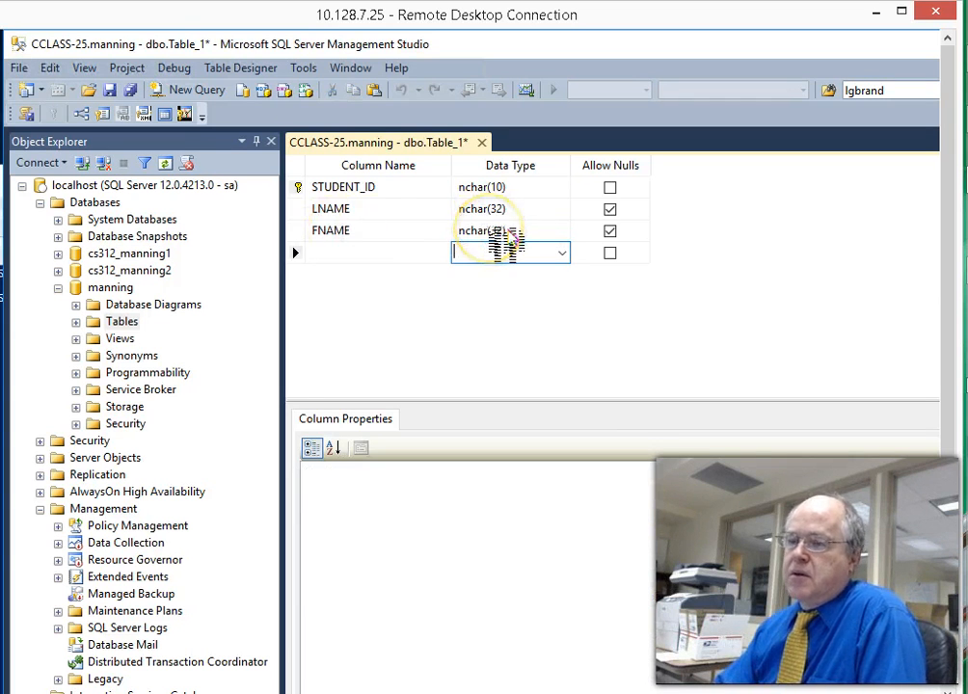
- Add an MI column with data type nchar(1)
click(396, 256)
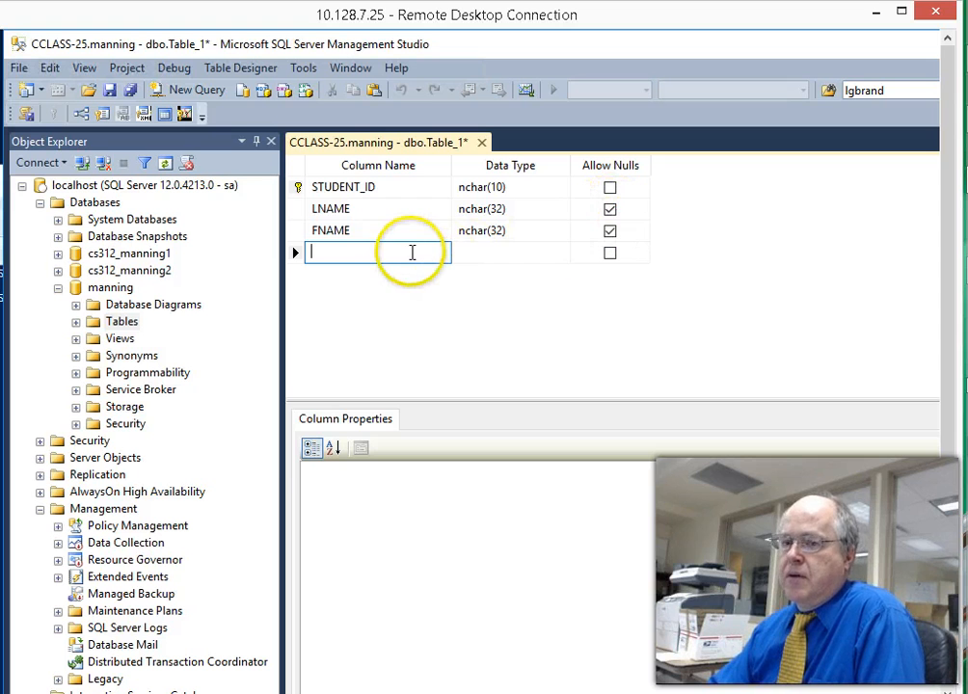
text(MI)
key(Tab)
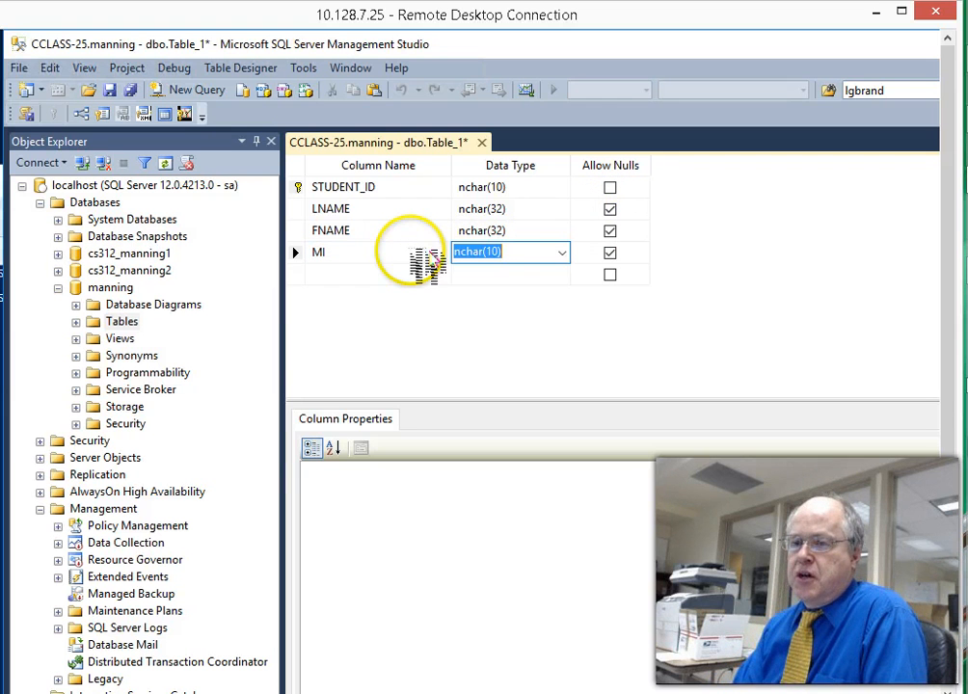
text(NCHAR(1))
key(Tab)
key(Tab)
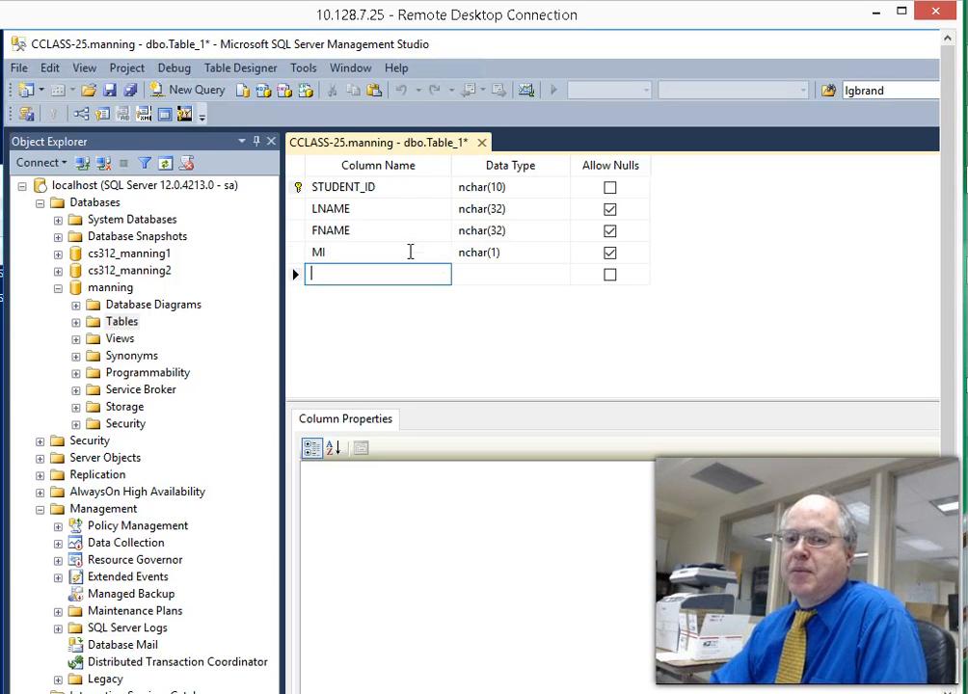
- Review the MI column's nchar(1) properties, then begin a new column row below it
click(410, 252)
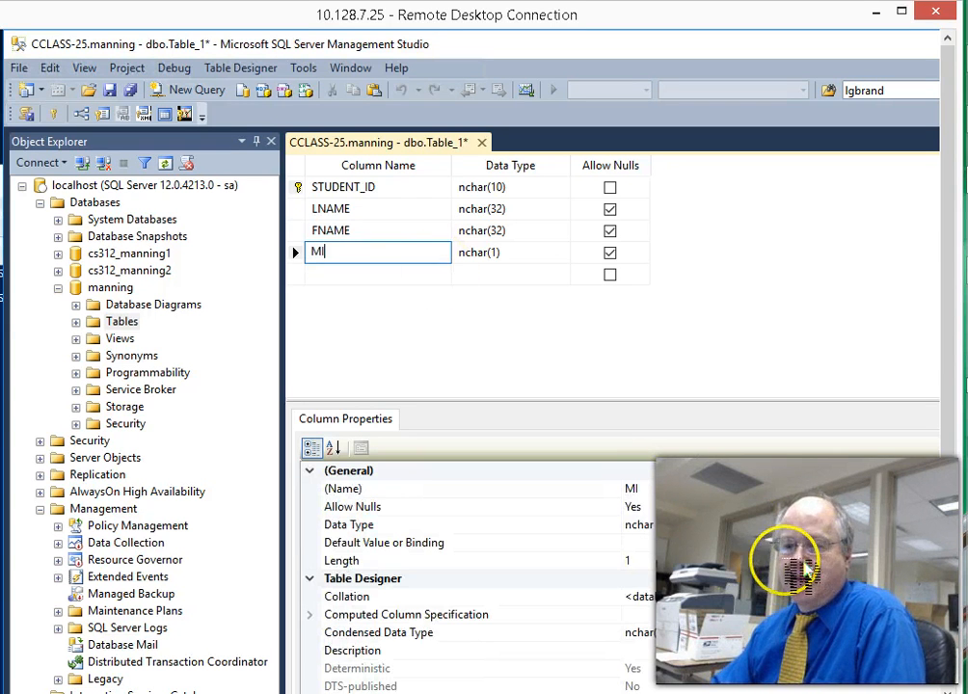
scroll(708, 553, down, 1)
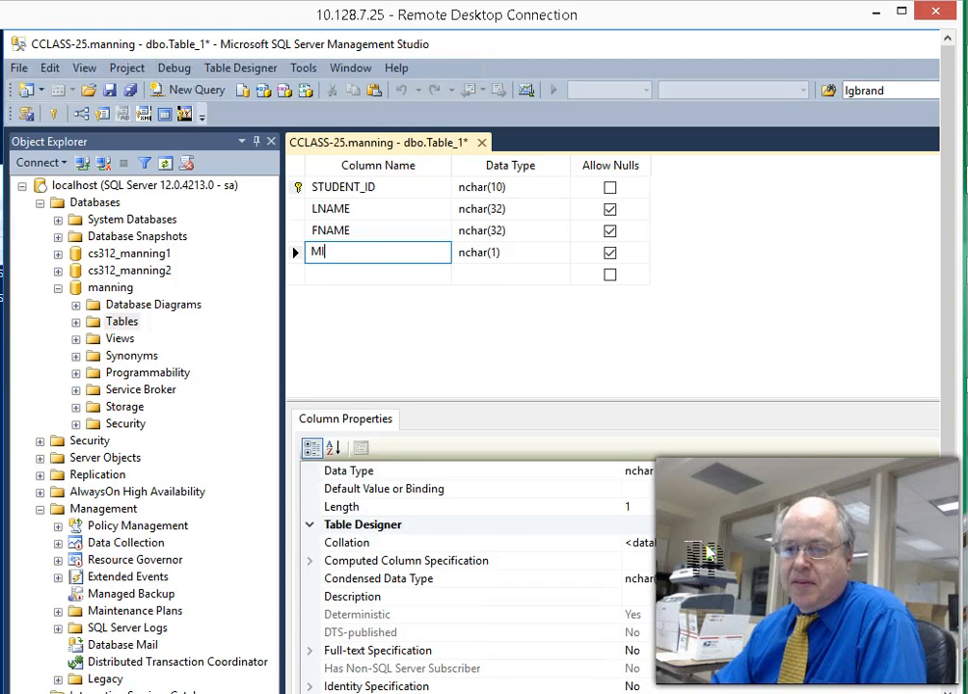
scroll(708, 553, down, 1)
scroll(708, 553, up, 2)
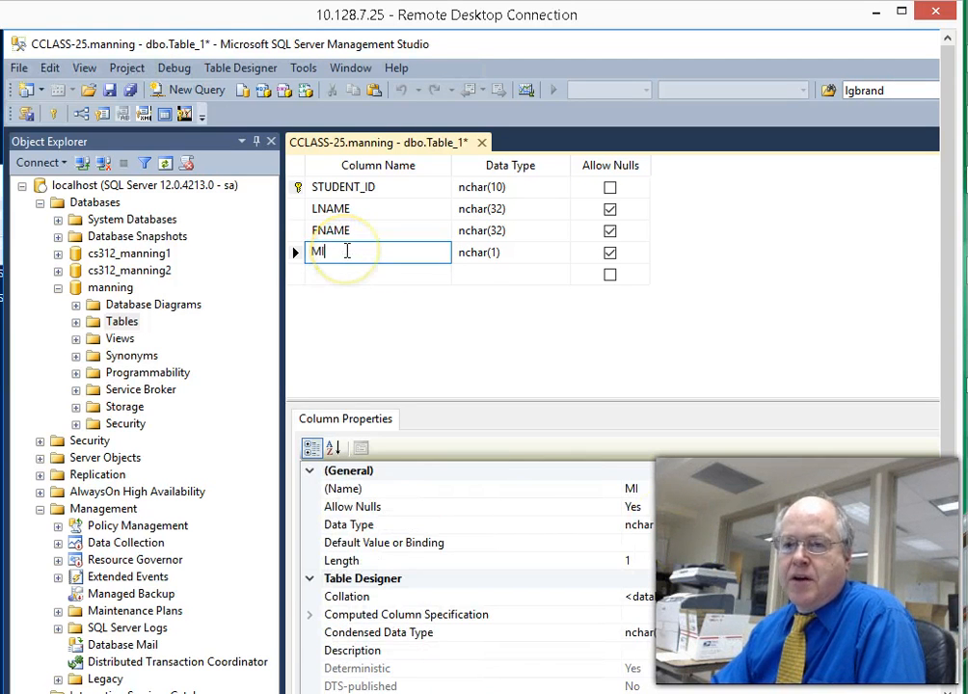
scroll(714, 518, down, 2)
scroll(682, 512, up, 2)
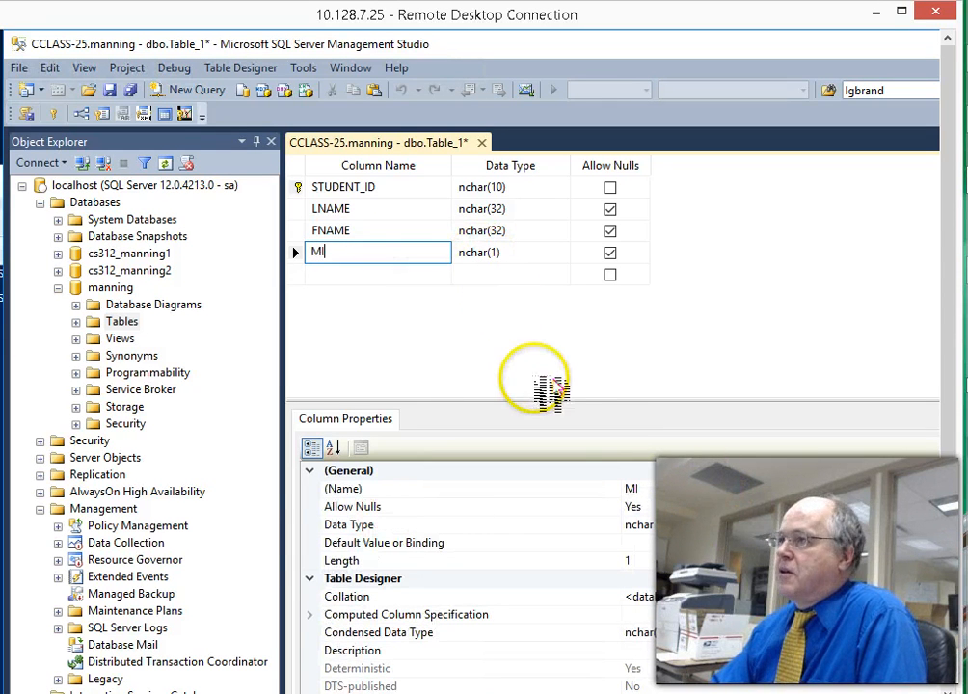
click(345, 276)
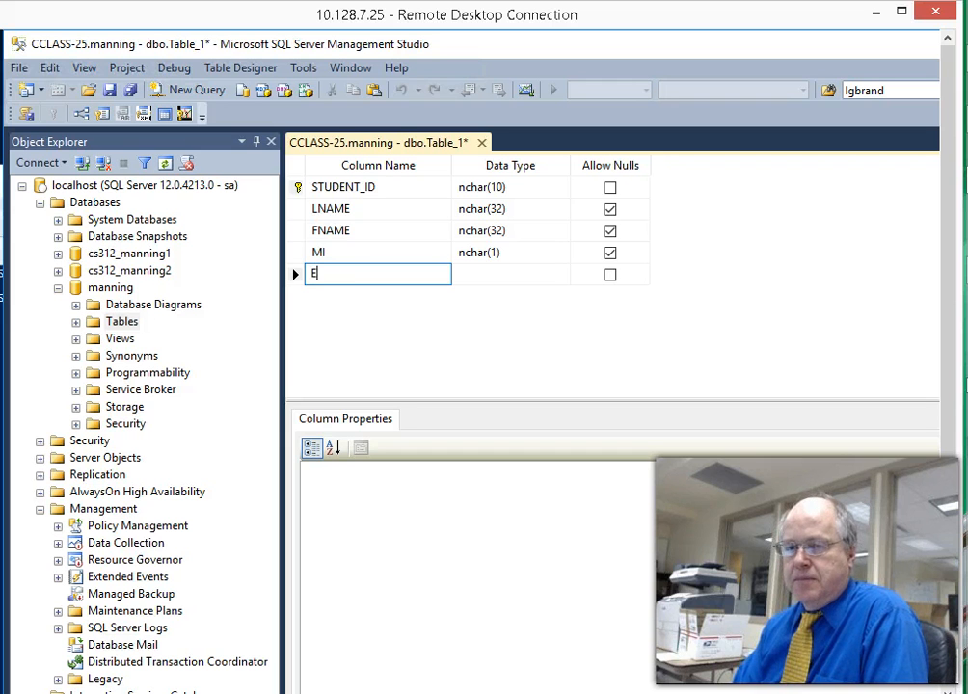
- Confirm the EMAIL column and set its data type to nchar(128)
key(Tab)
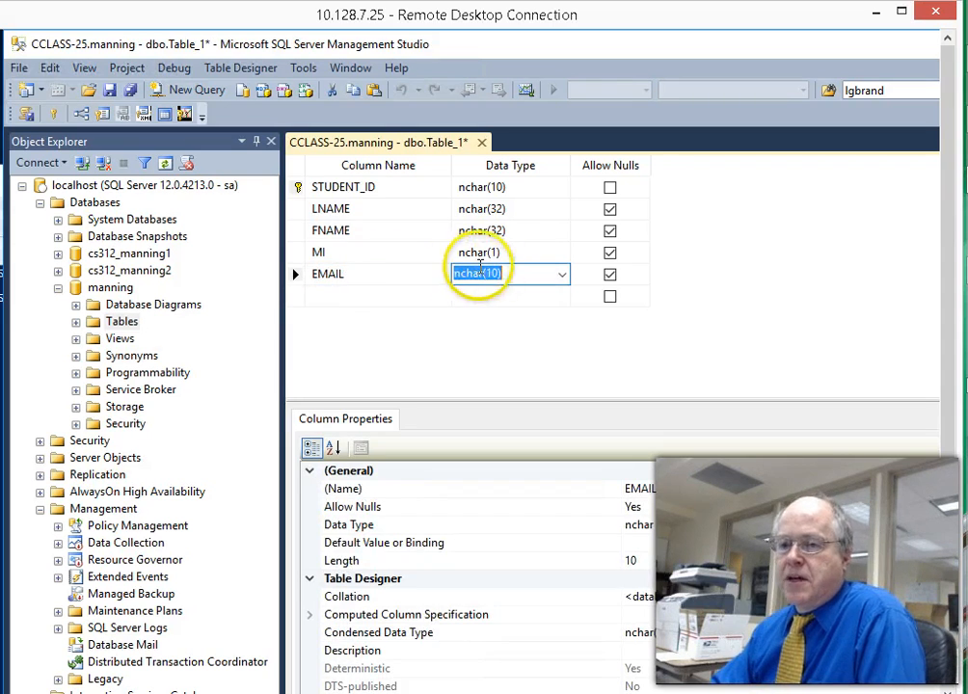
click(497, 274)
drag(497, 274, 490, 275)
text(128)
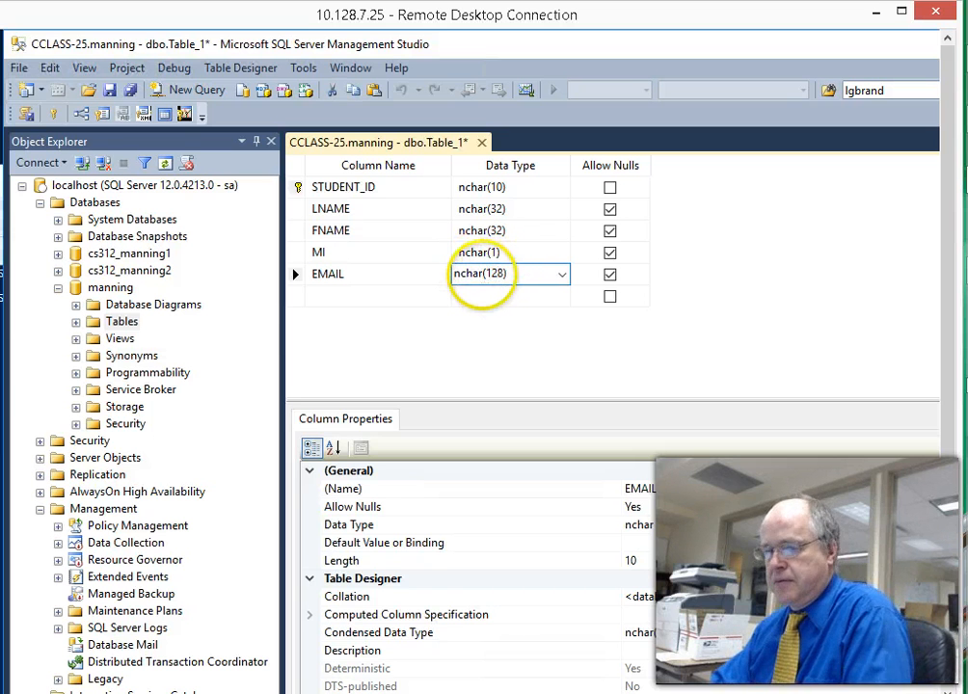
click(352, 292)
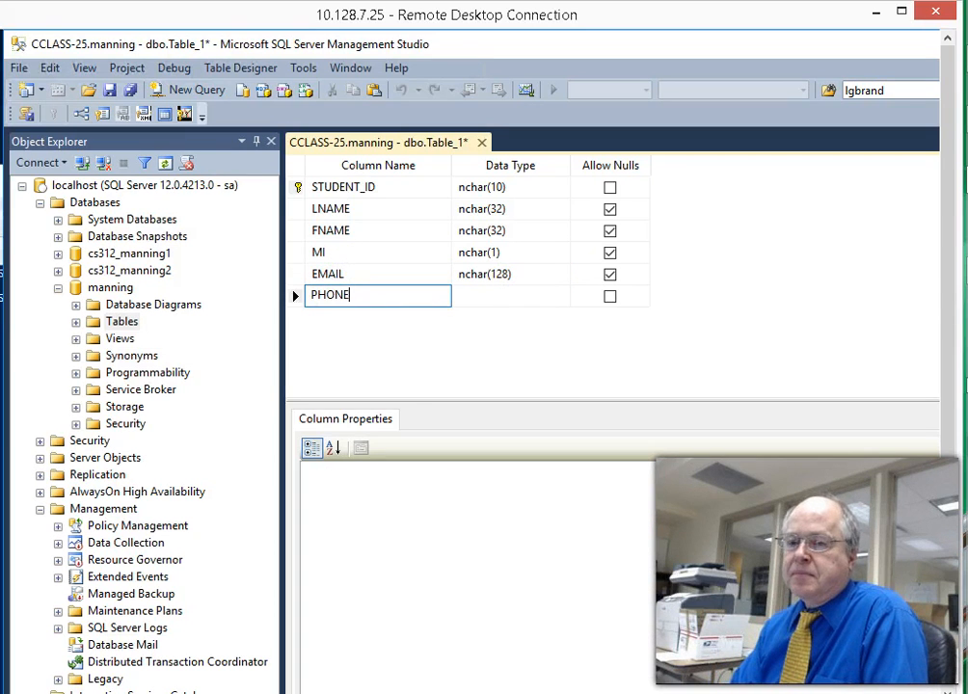
- Add a PHONE column with data type nchar(32), then move to the next empty row
text(PHONE)
key(Tab)
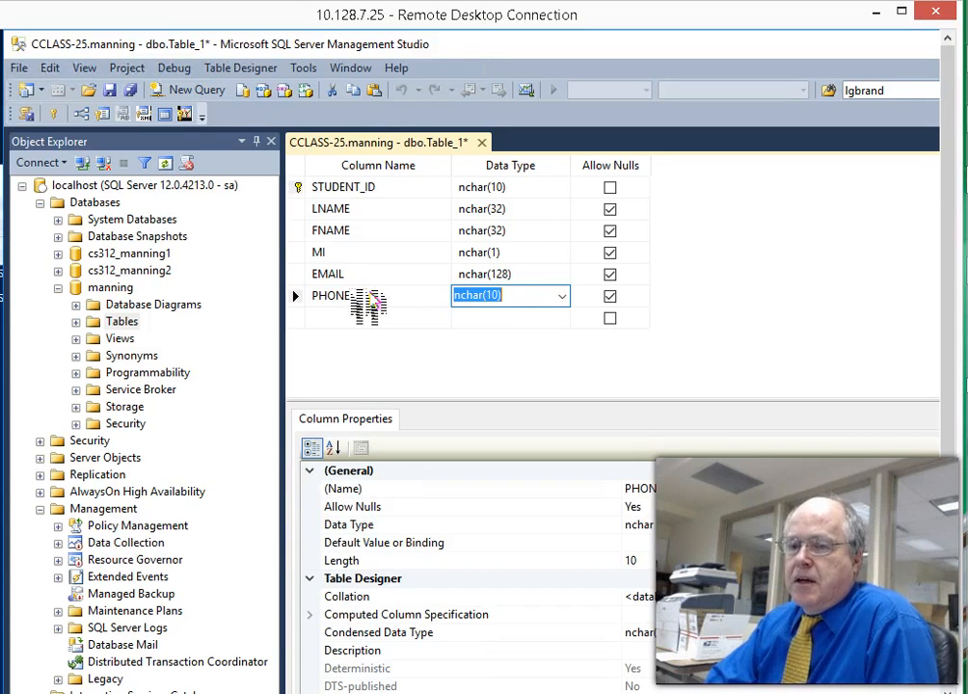
click(497, 294)
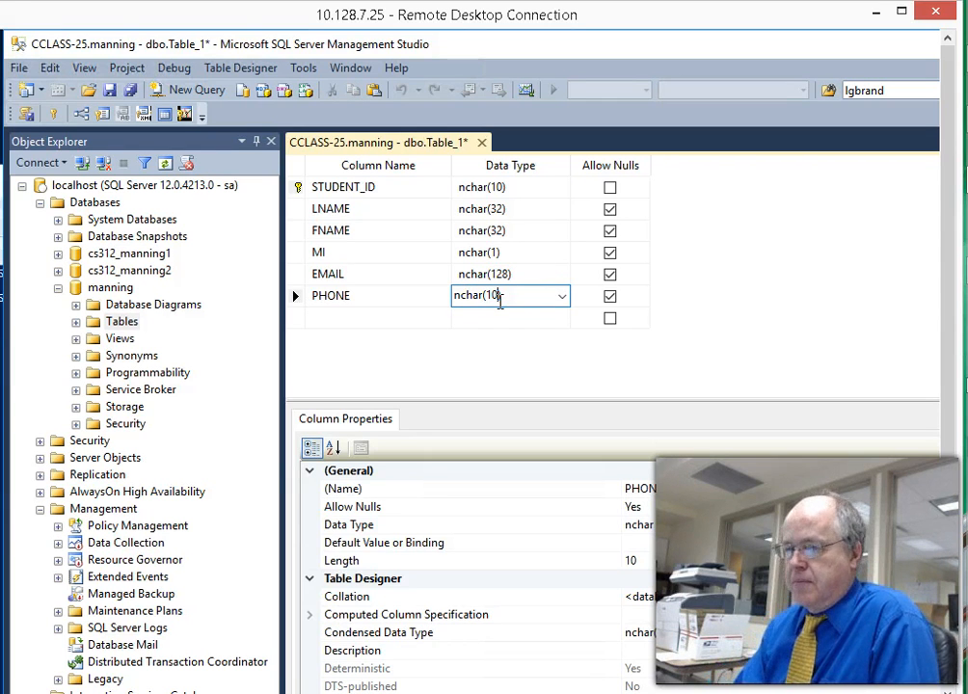
text(3)
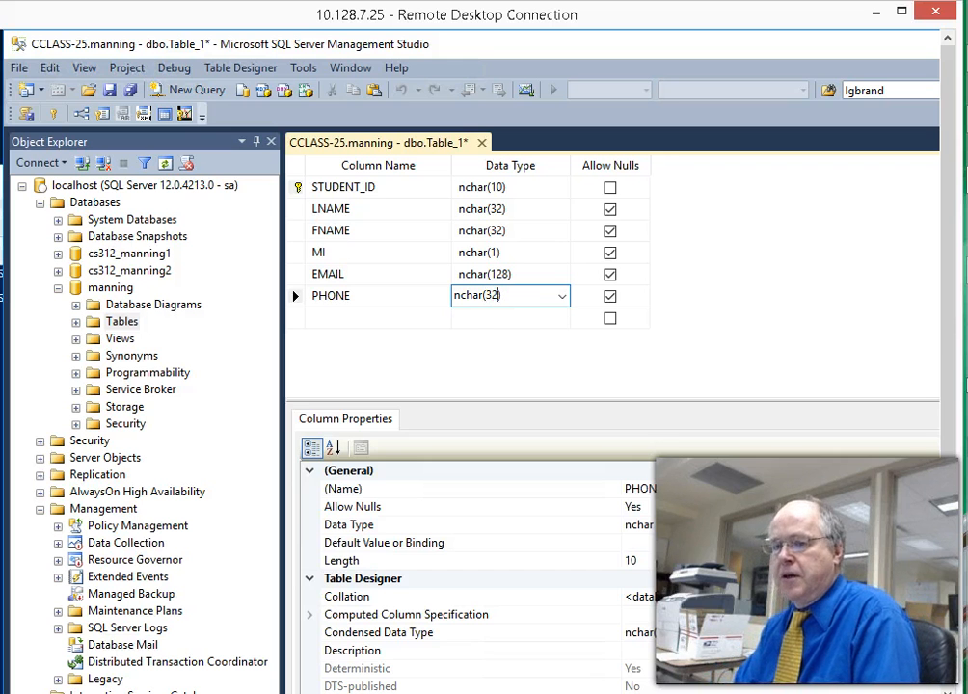
text(2)
click(516, 316)
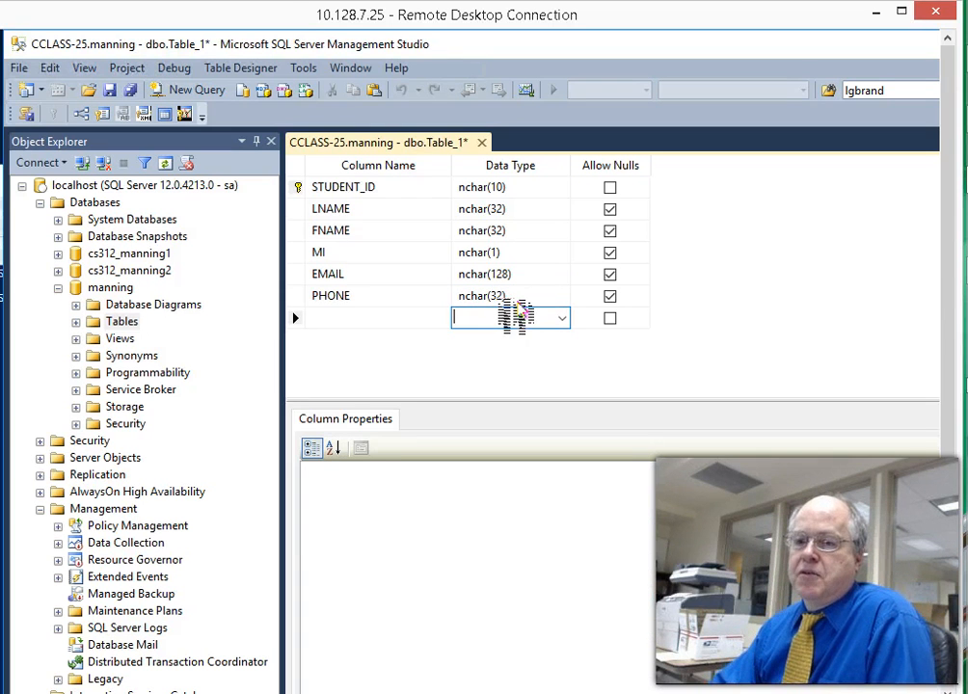
click(377, 319)
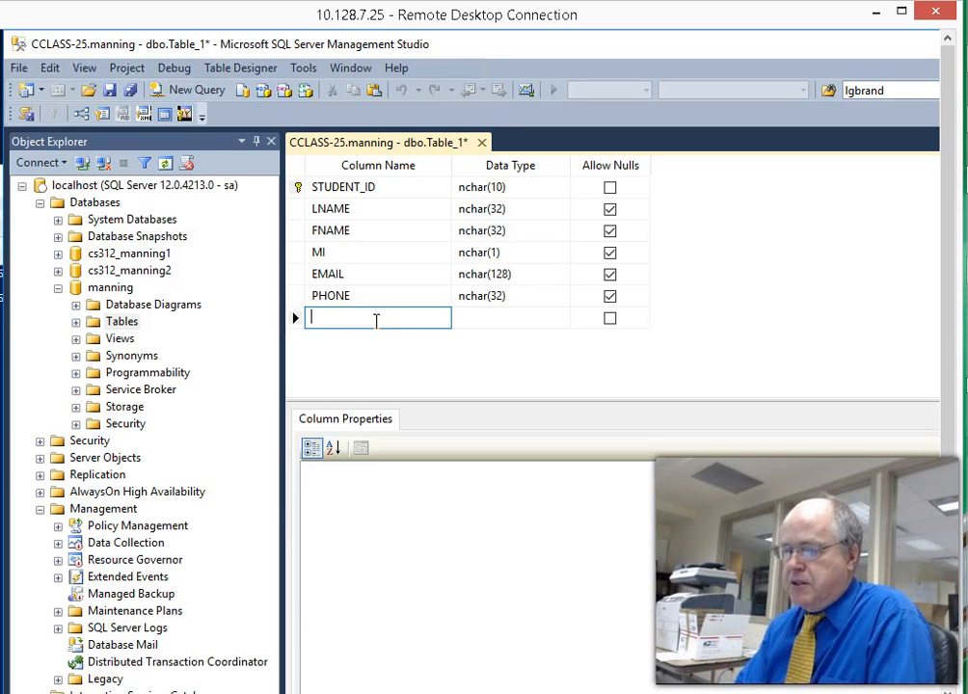
- Add a NOTES column and choose text as its data type
text(NOTE)
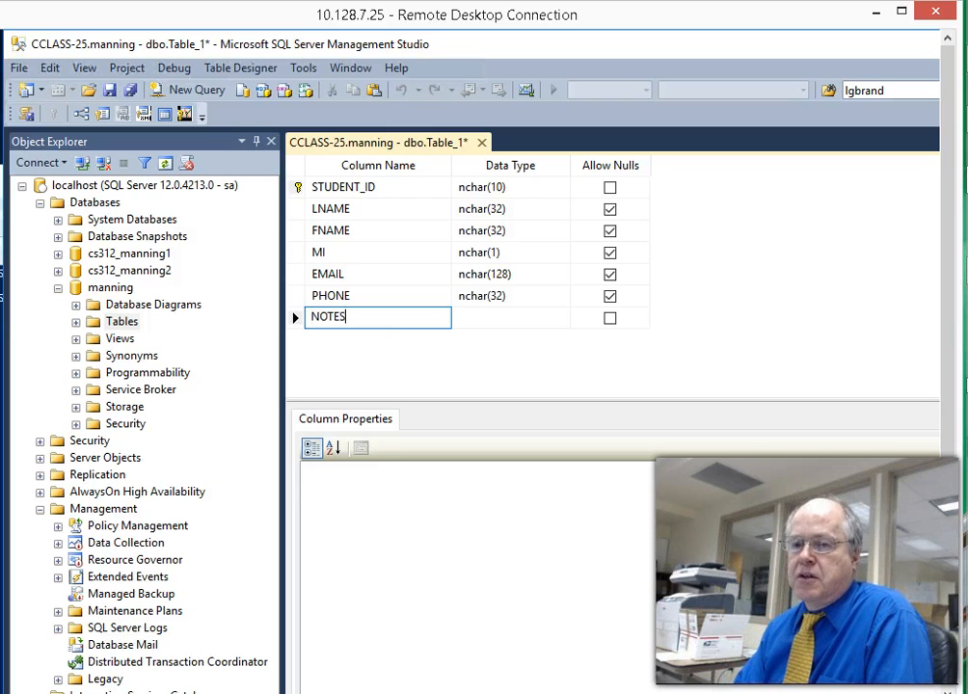
text(S)
key(Tab)
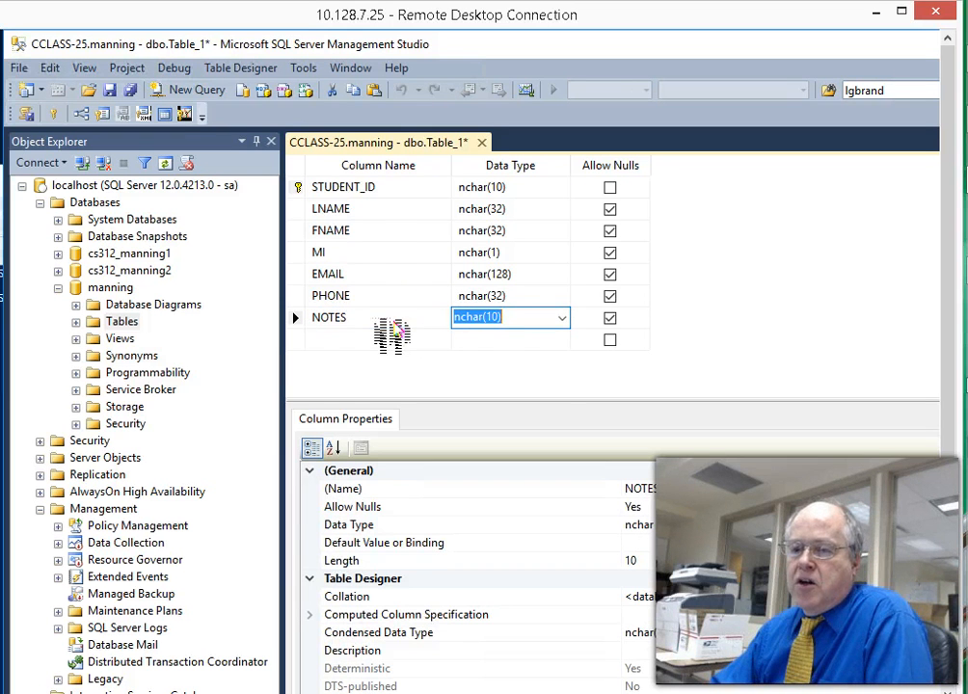
click(563, 317)
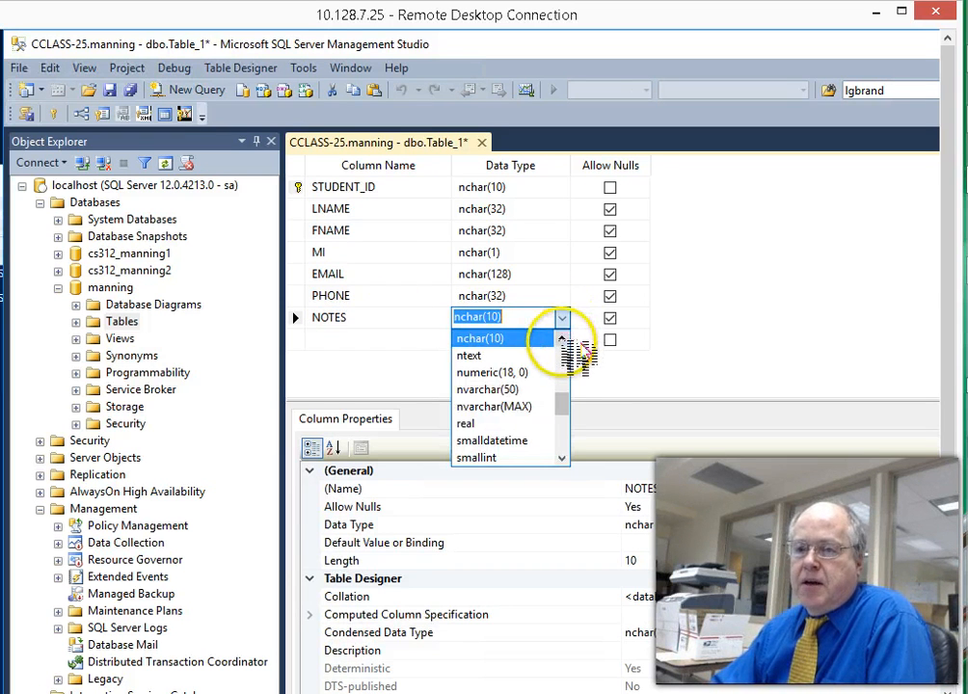
scroll(568, 421, down, 2)
scroll(574, 424, down, 2)
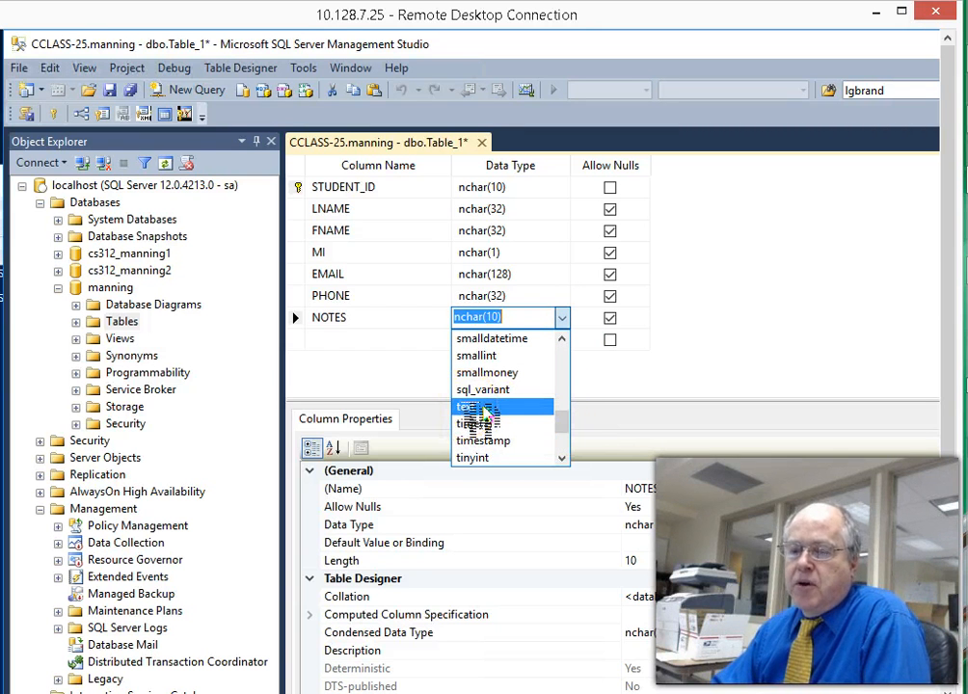
scroll(566, 424, down, 2)
scroll(574, 438, down, 2)
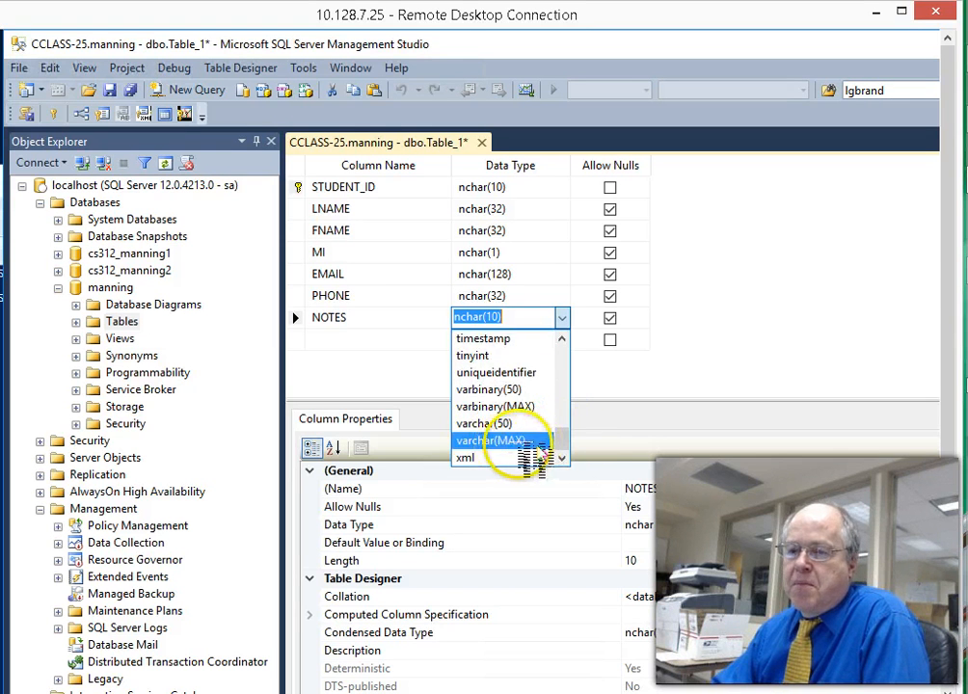
scroll(567, 443, up, 2)
click(479, 374)
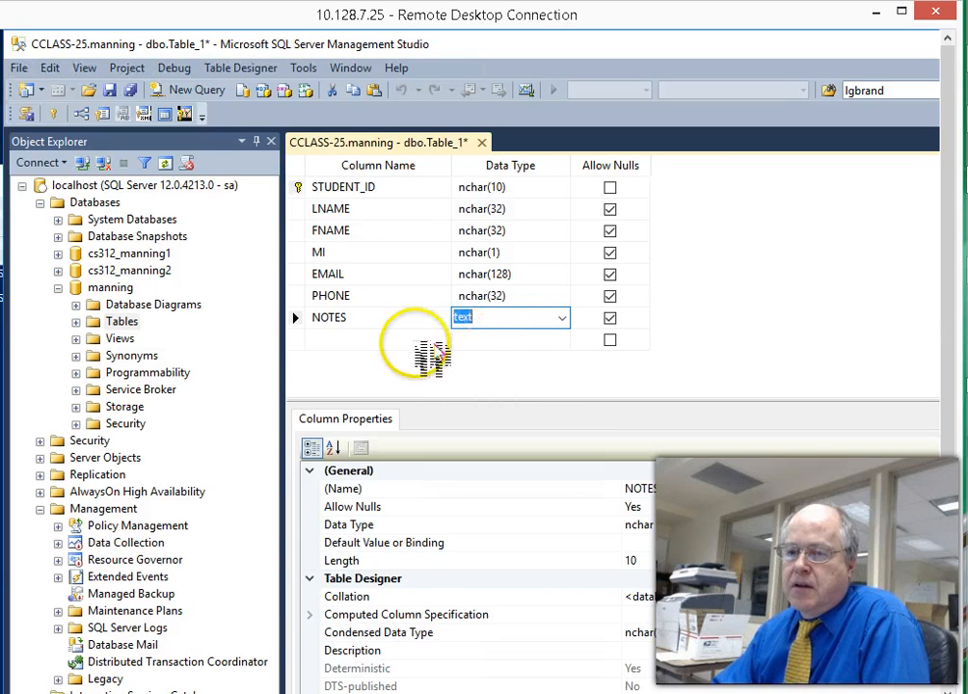
click(410, 339)
- Review the NOTES column and move to the next empty column row
click(405, 322)
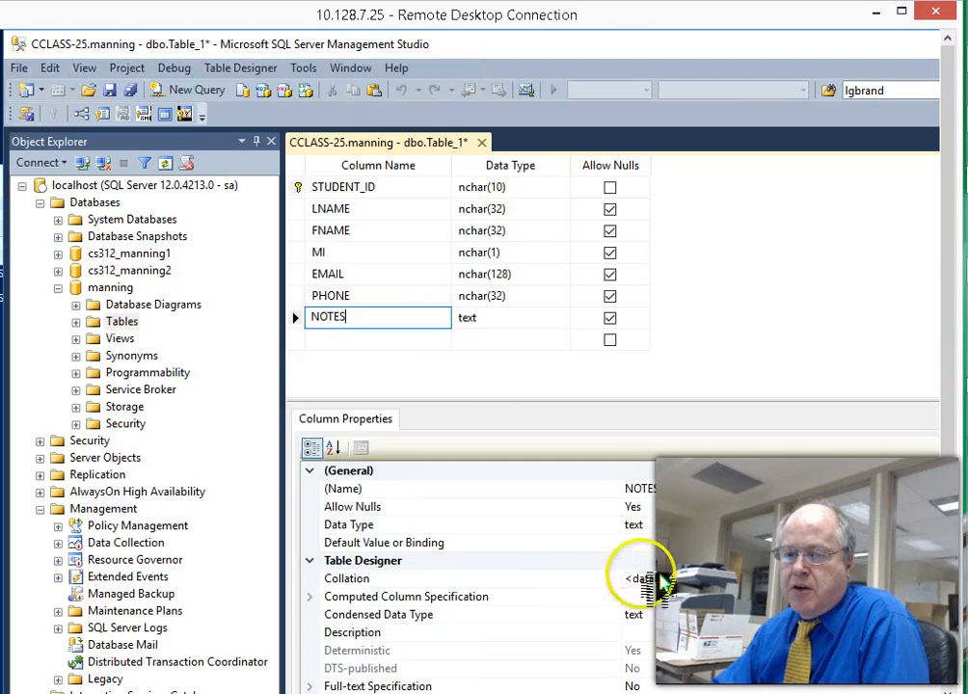
scroll(675, 602, down, 2)
scroll(674, 603, up, 2)
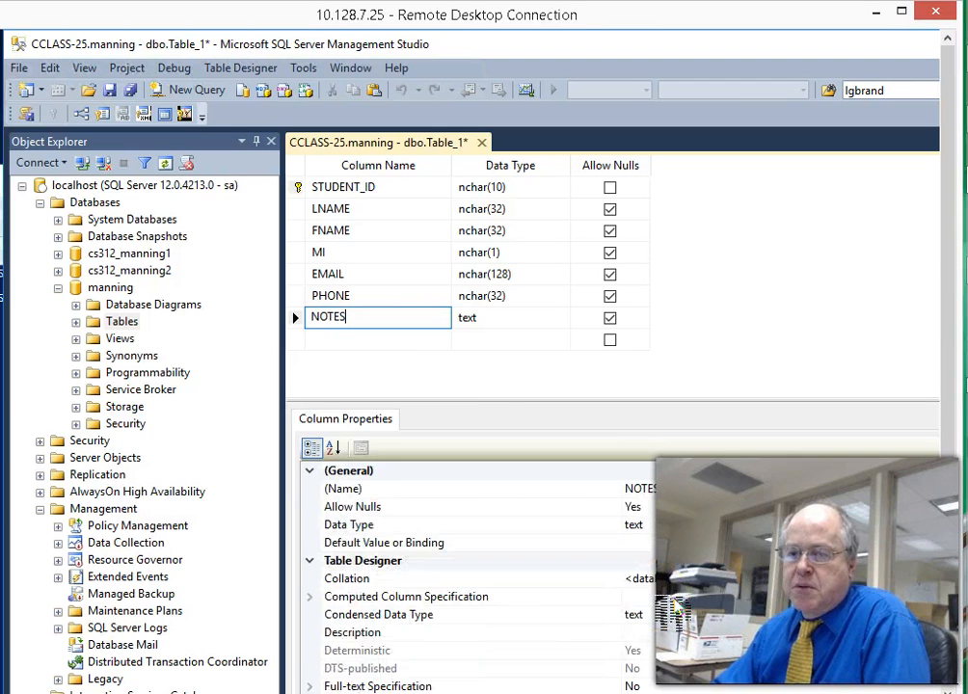
scroll(674, 605, down, 2)
scroll(674, 605, up, 2)
scroll(674, 605, down, 2)
scroll(576, 554, up, 2)
click(345, 339)
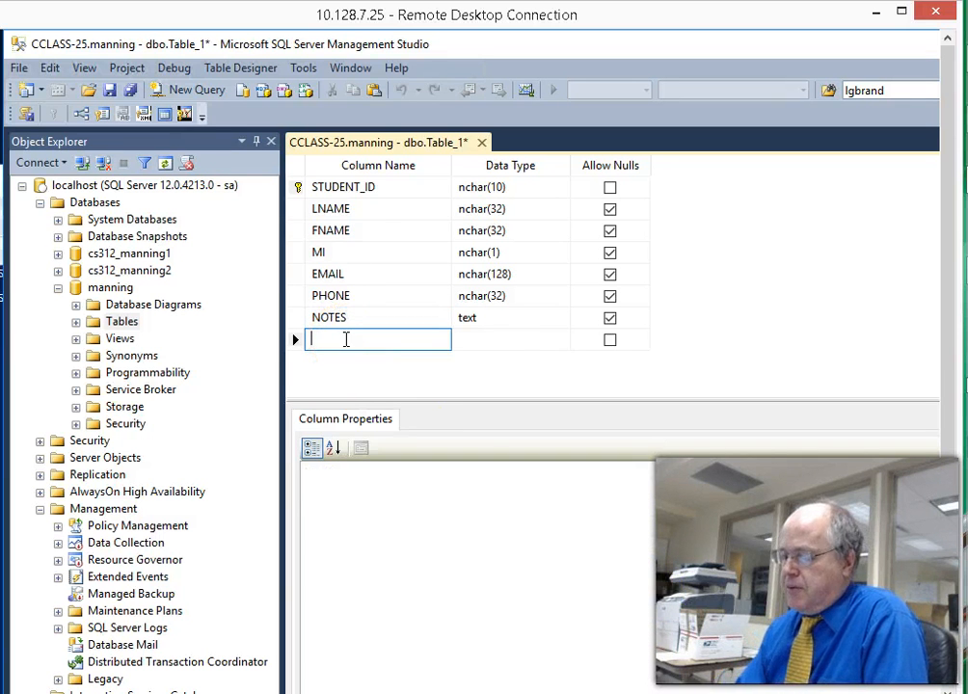
- Add a BALANCE column, initially picking decimal(18, 0) as its data type
text(BALAN)
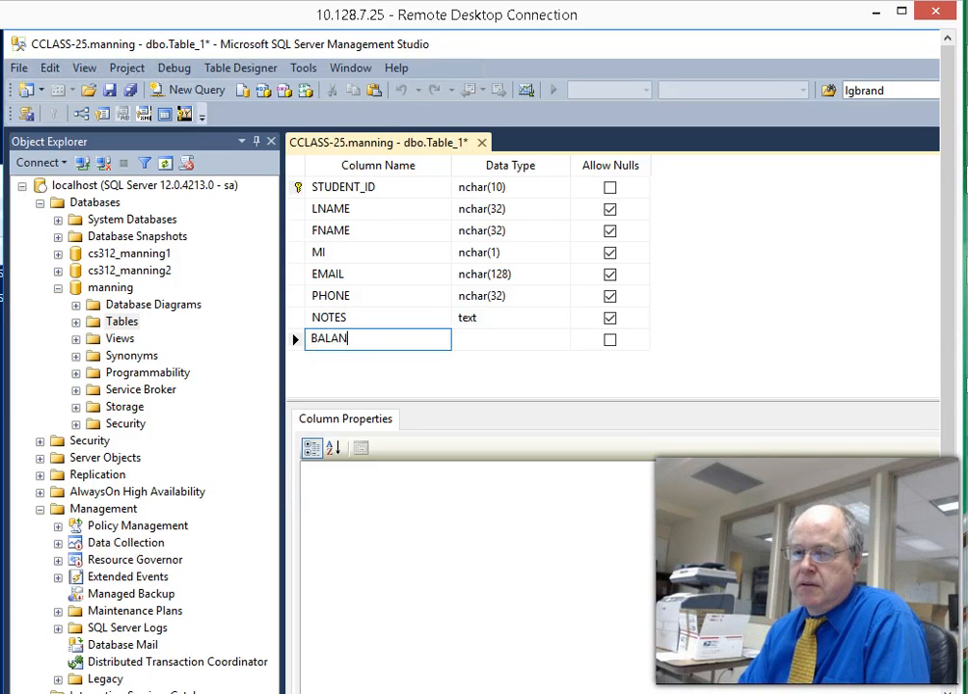
text(CE)
key(Tab)
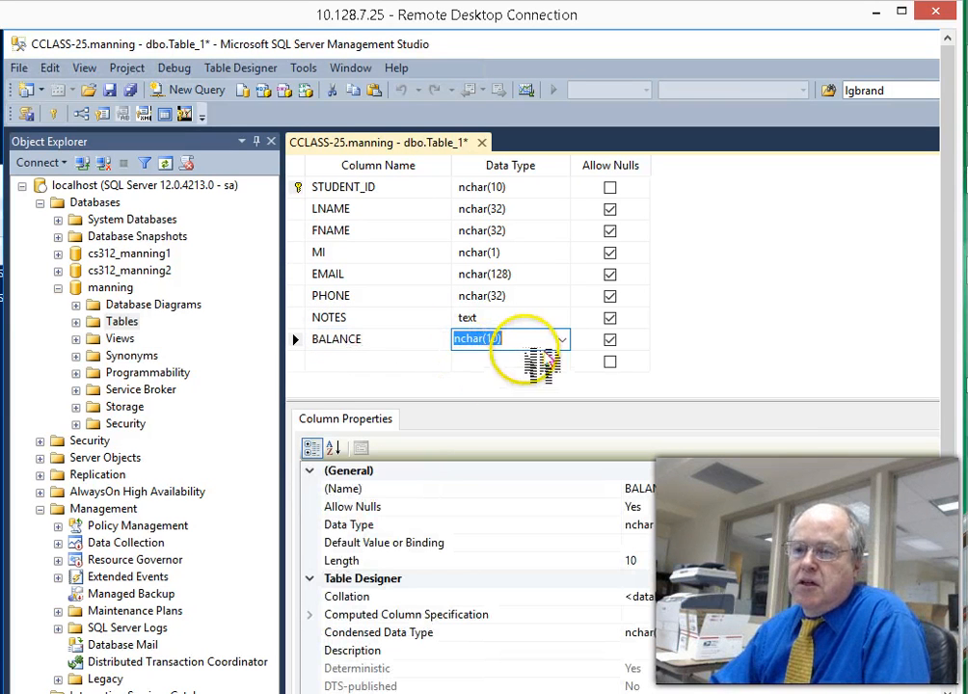
click(562, 340)
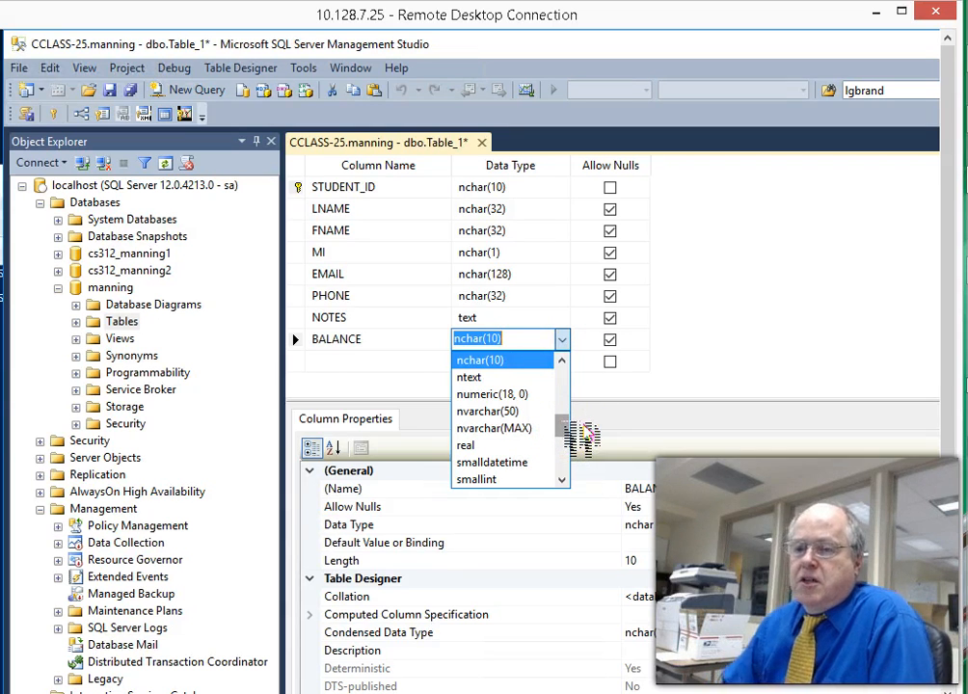
click(559, 424)
drag(566, 430, 567, 405)
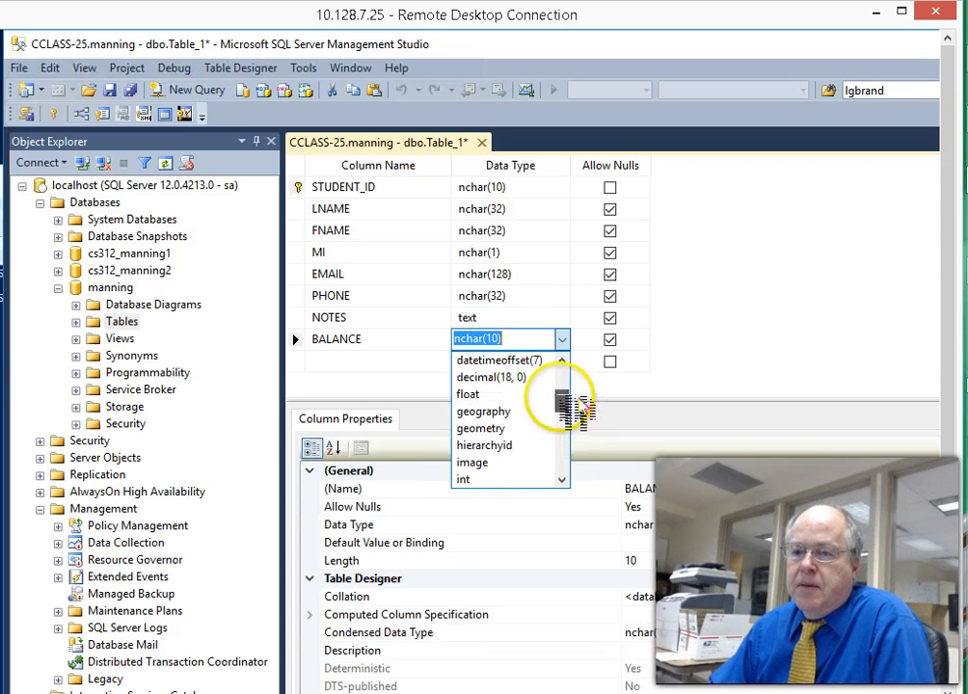
click(525, 377)
drag(566, 400, 566, 371)
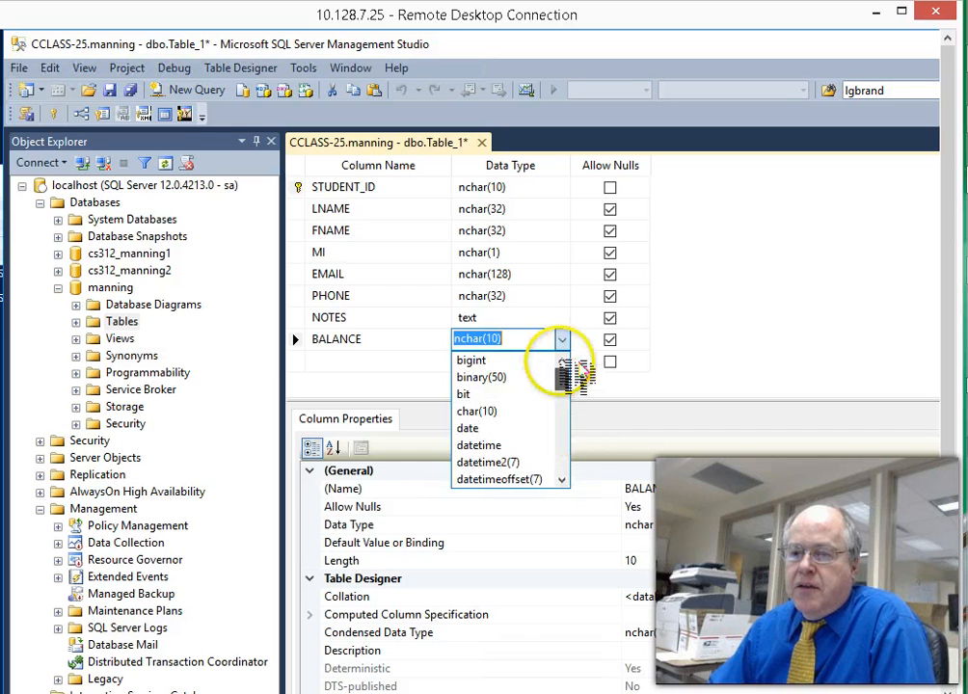
scroll(579, 449, down, 1)
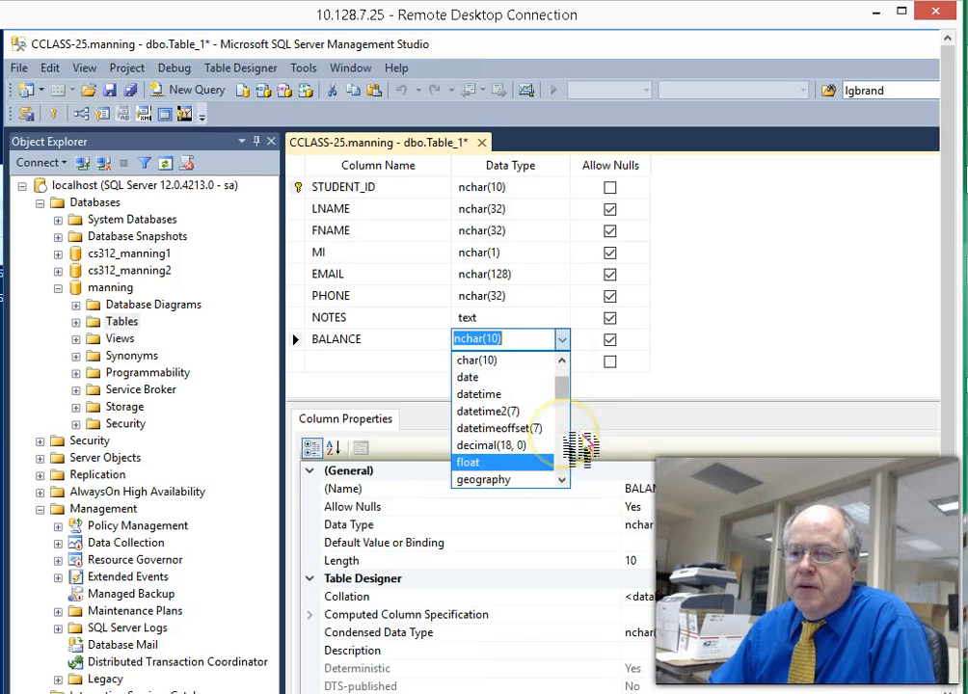
scroll(581, 445, down, 1)
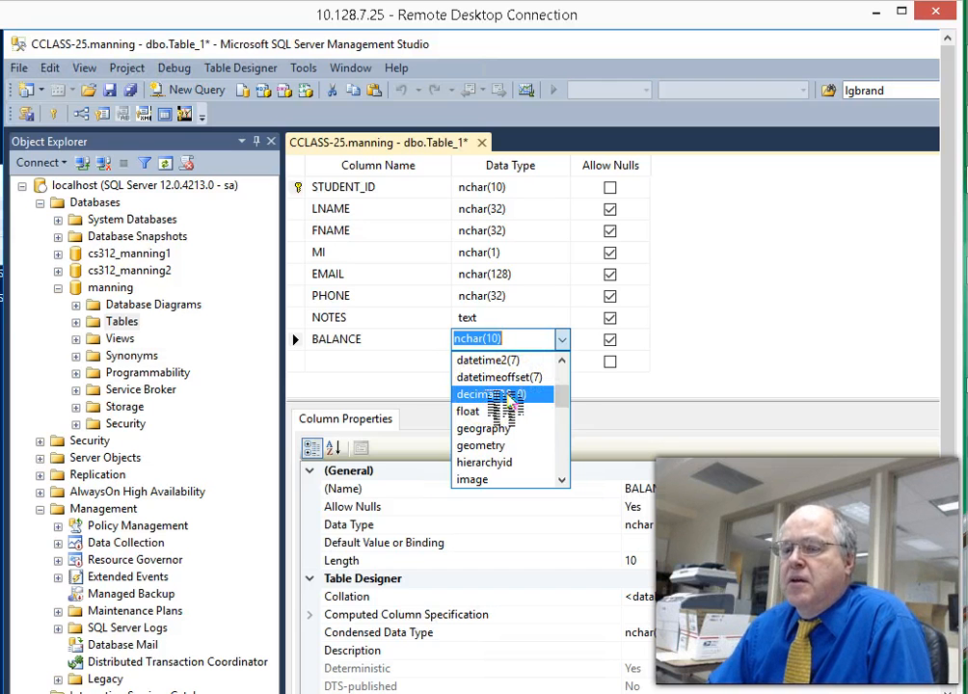
click(504, 405)
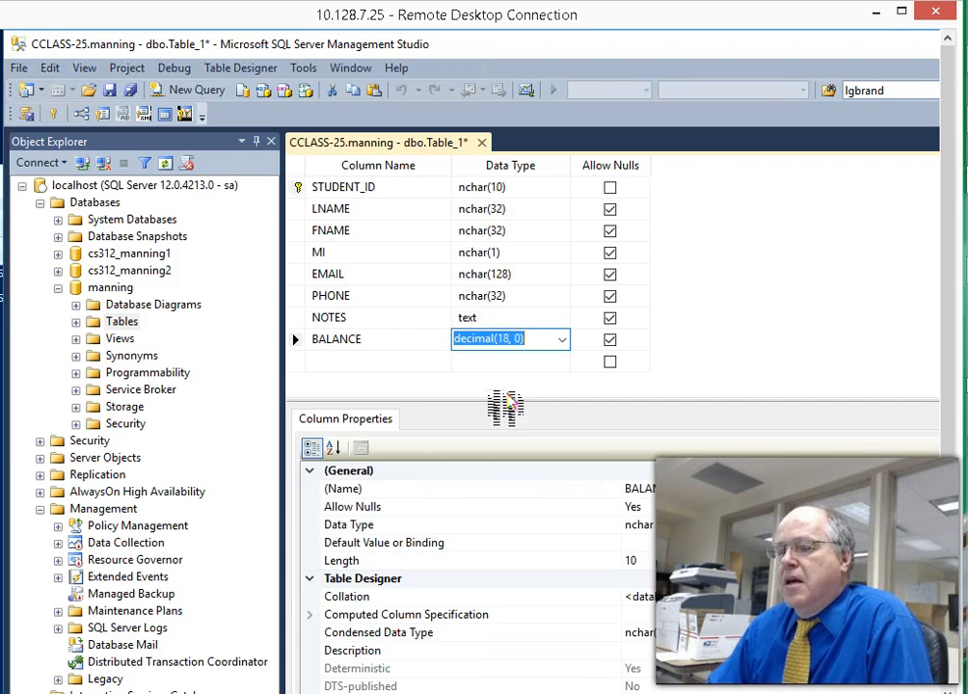
- Change BALANCE's data type from decimal(18, 0) to float
click(500, 344)
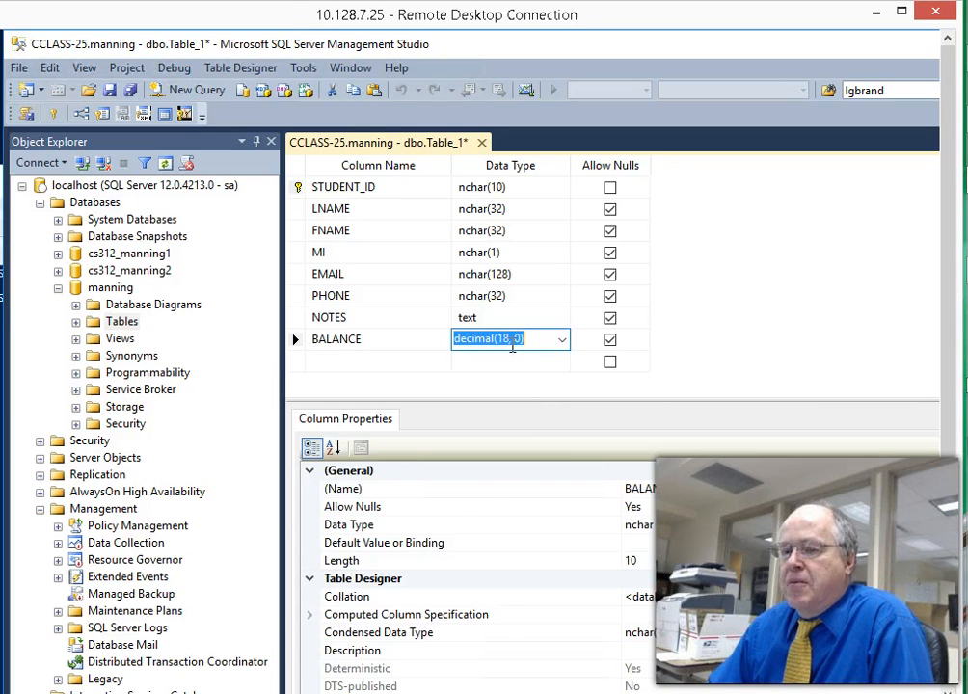
click(561, 339)
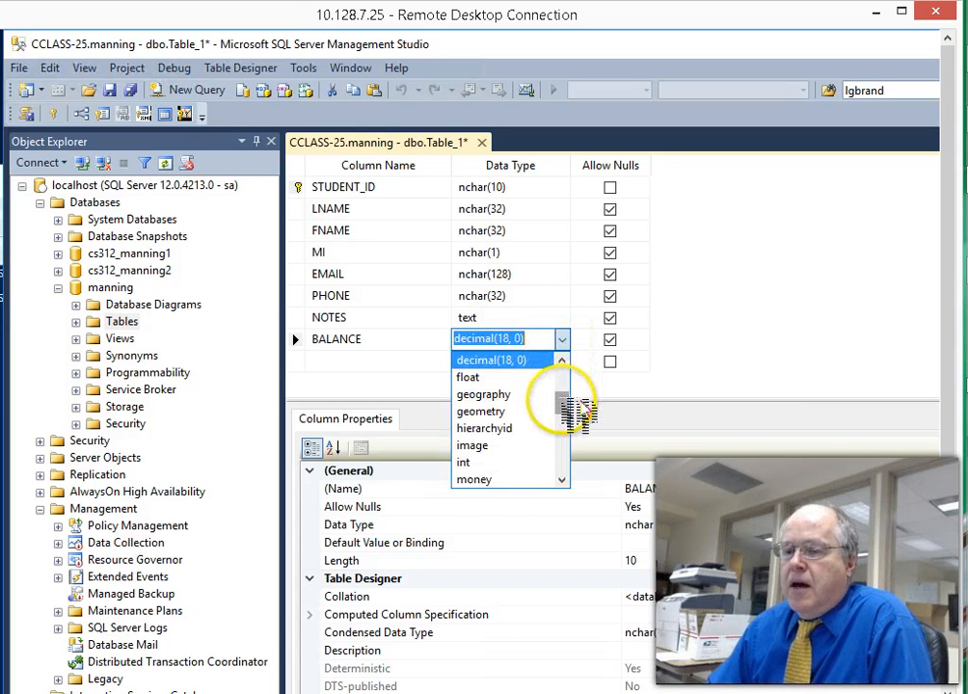
drag(571, 405, 569, 409)
click(486, 372)
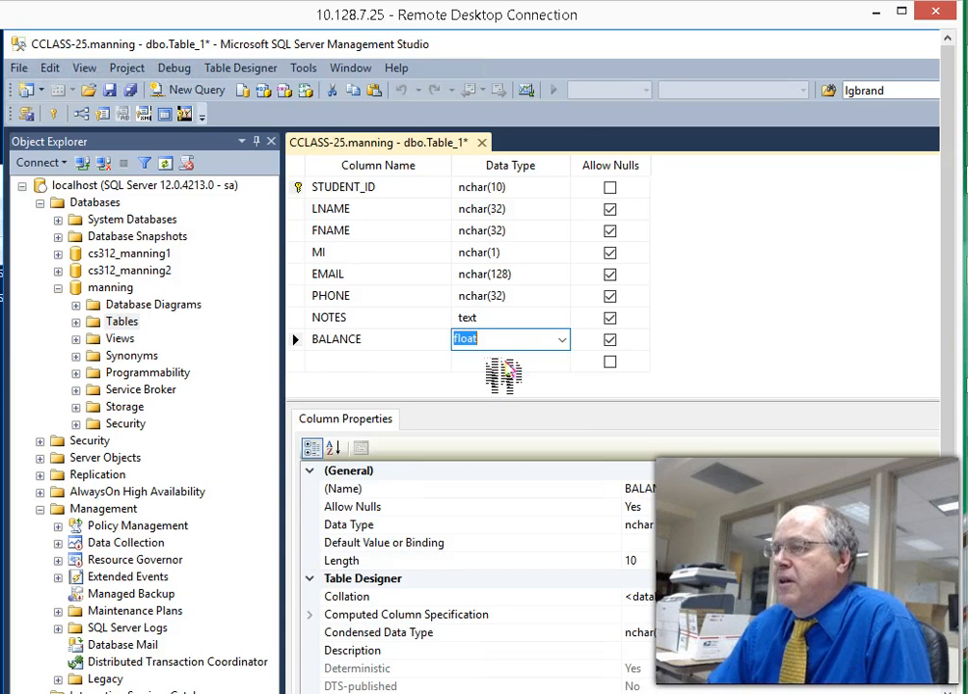
click(742, 568)
- Enlarge the column grid, confirm BALANCE stays float, and start the next column row
click(404, 340)
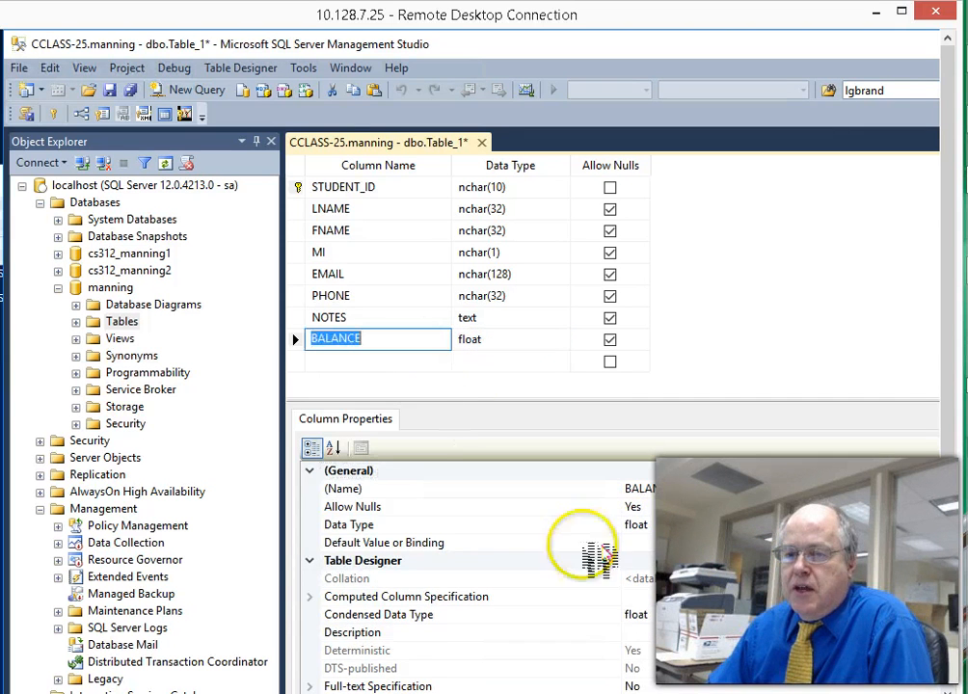
scroll(636, 588, down, 2)
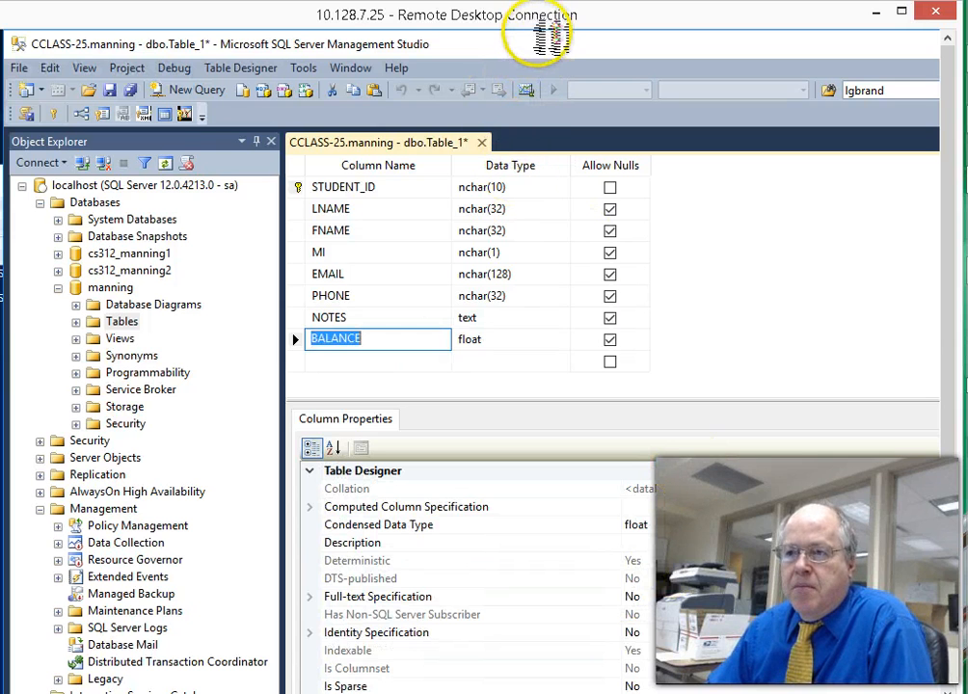
drag(554, 39, 572, 65)
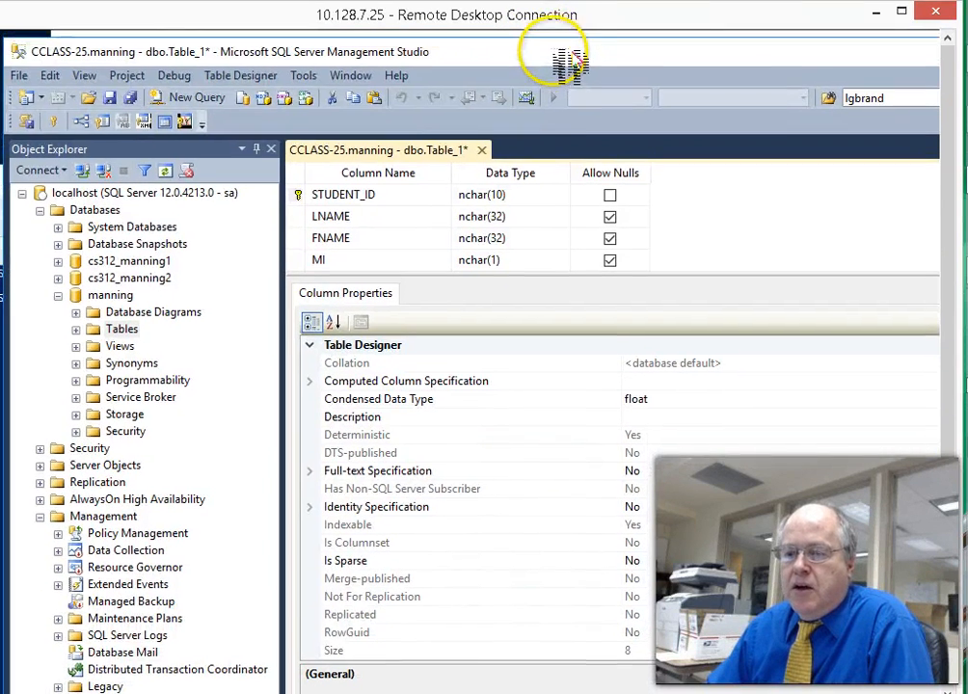
drag(576, 277, 605, 422)
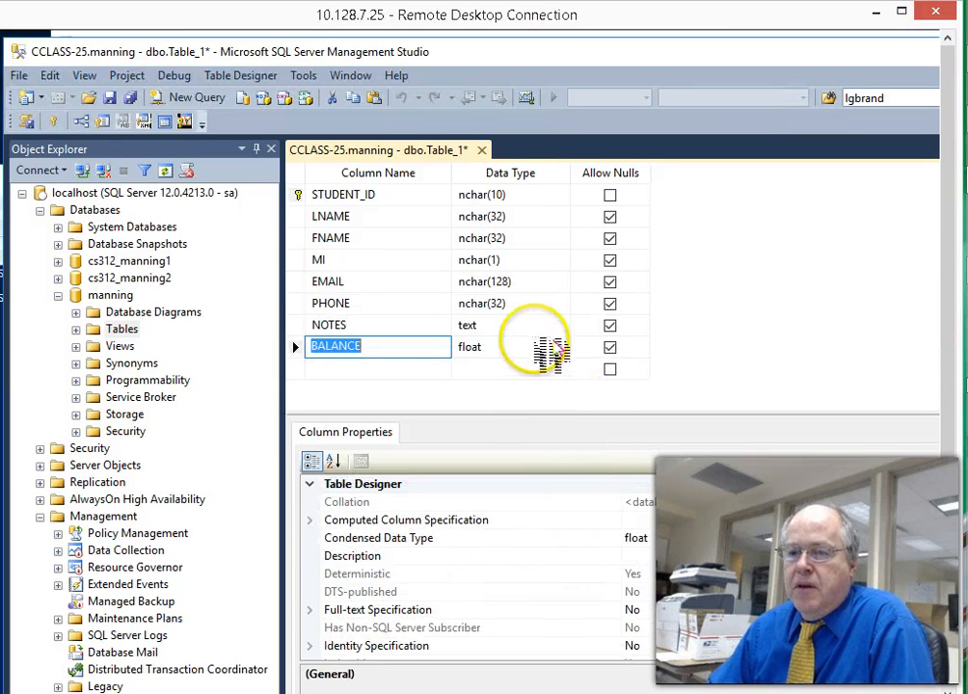
click(553, 347)
click(562, 348)
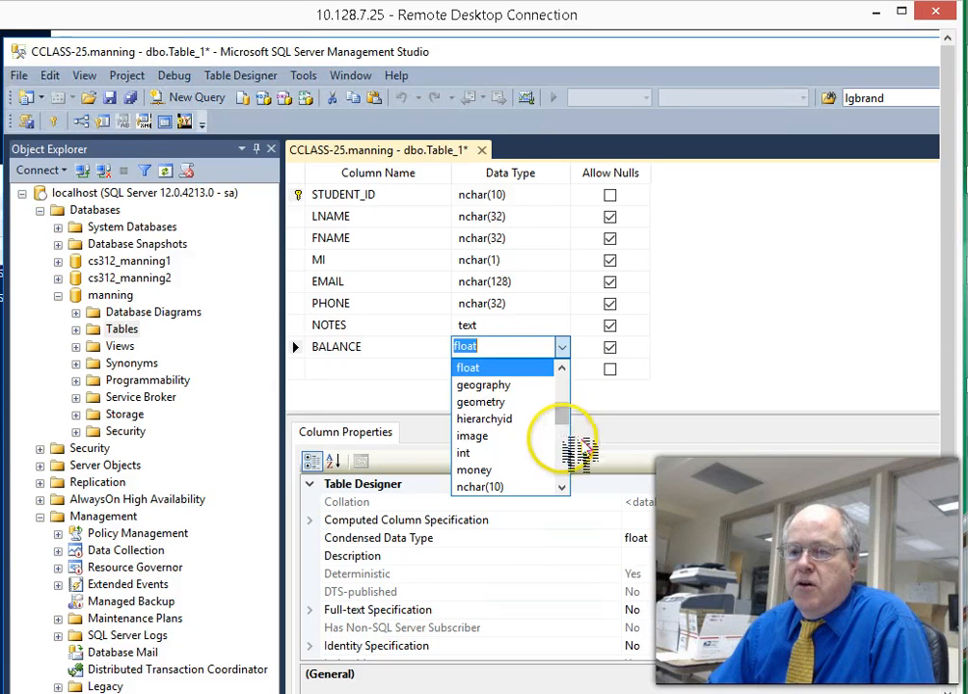
drag(563, 410, 566, 377)
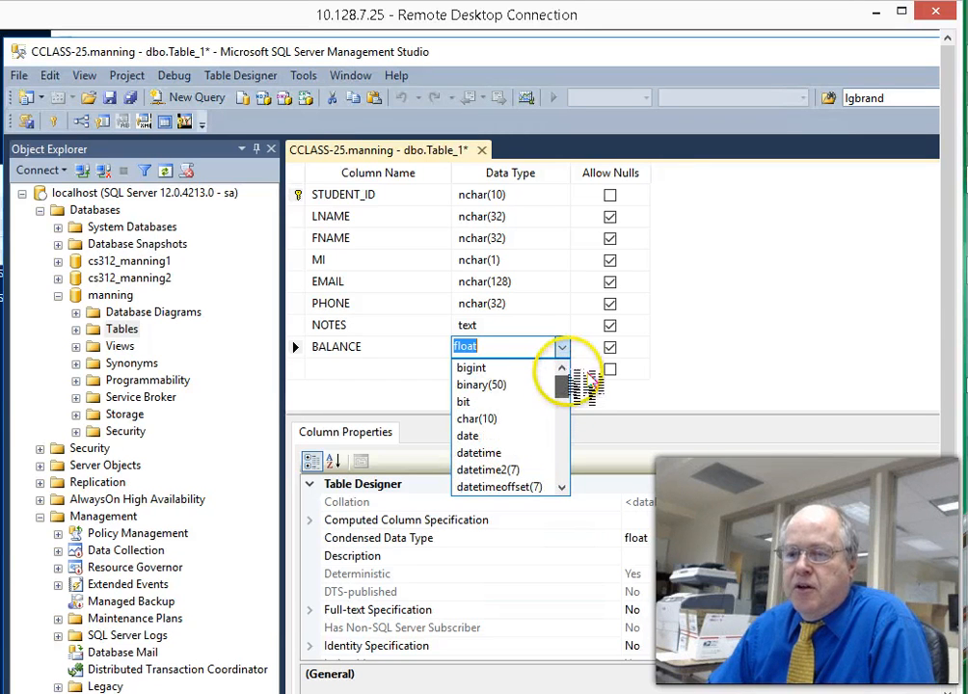
click(495, 344)
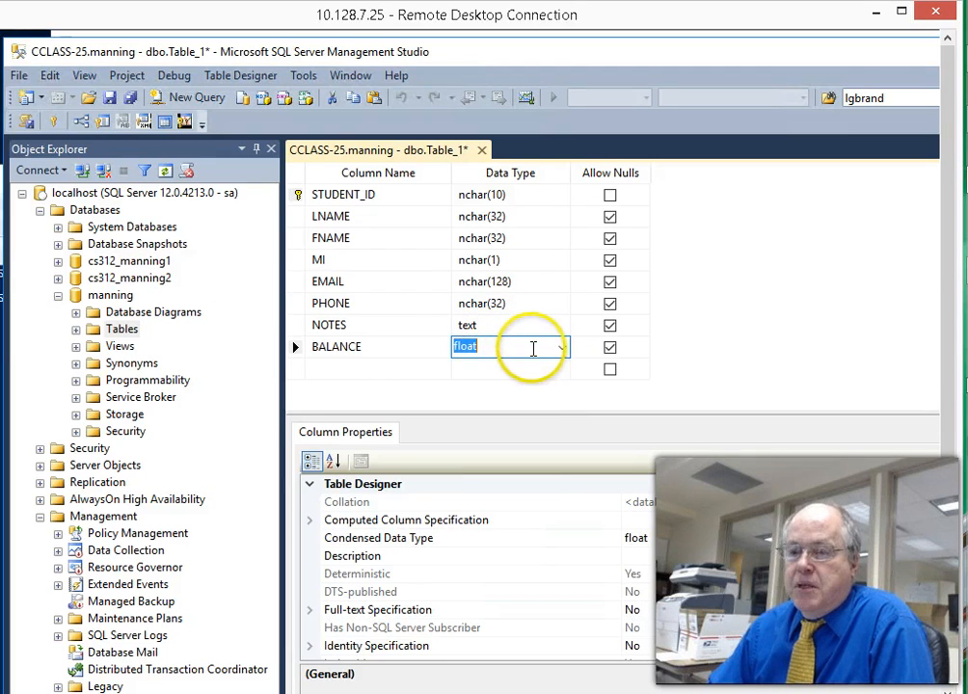
click(384, 366)
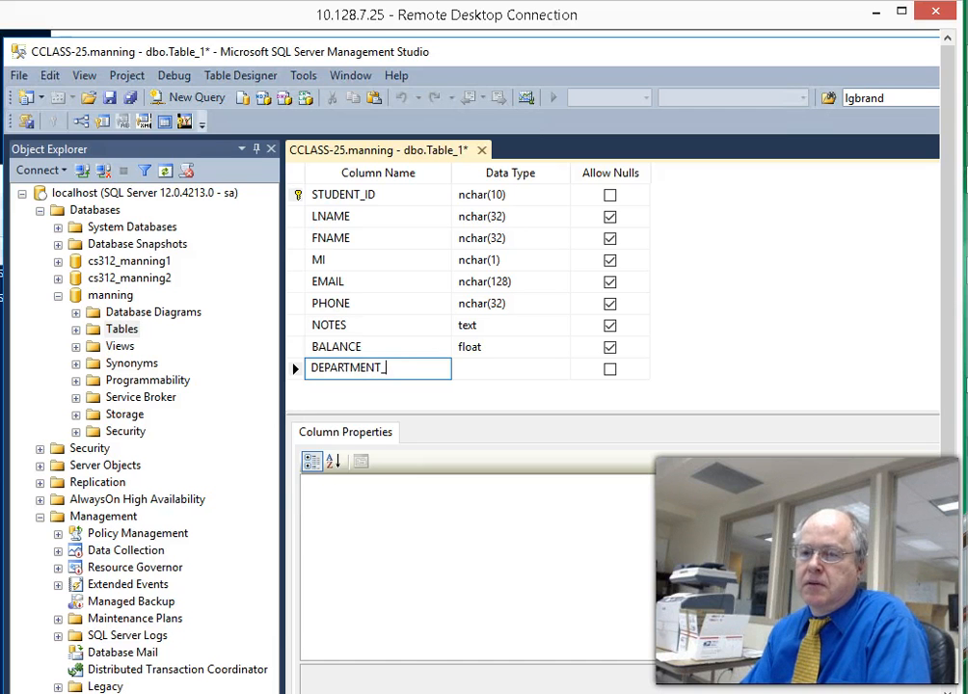
- Accept DEPARTMENT_ID with the default nchar(10) type and open the Table_1 tab's menu
key(Tab)
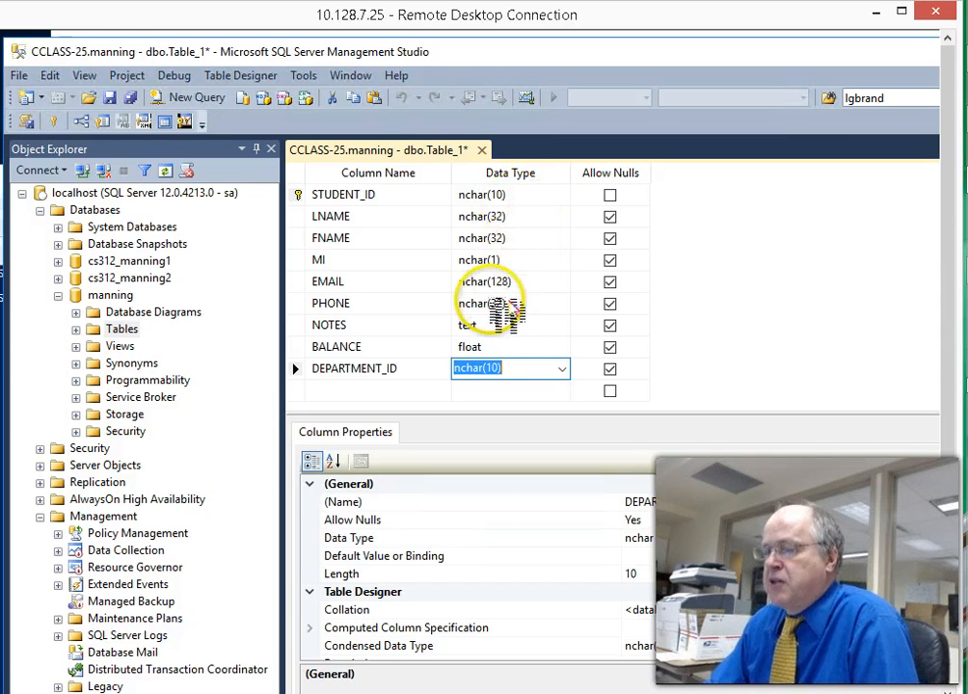
right_click(409, 152)
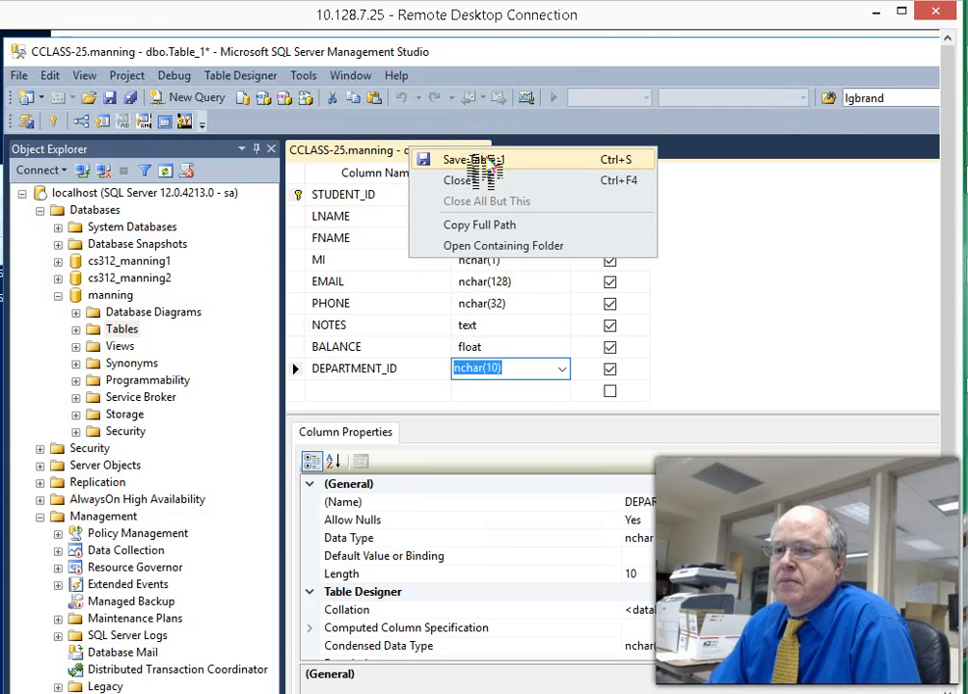
- Save the table as STUDENT and close its design view
click(482, 160)
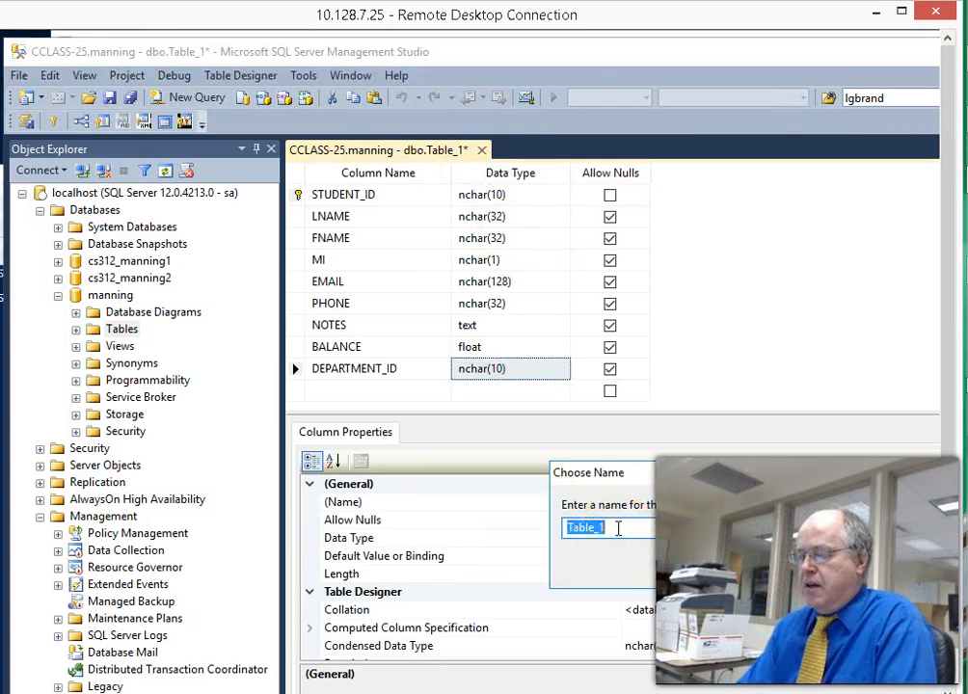
text(STUDENT)
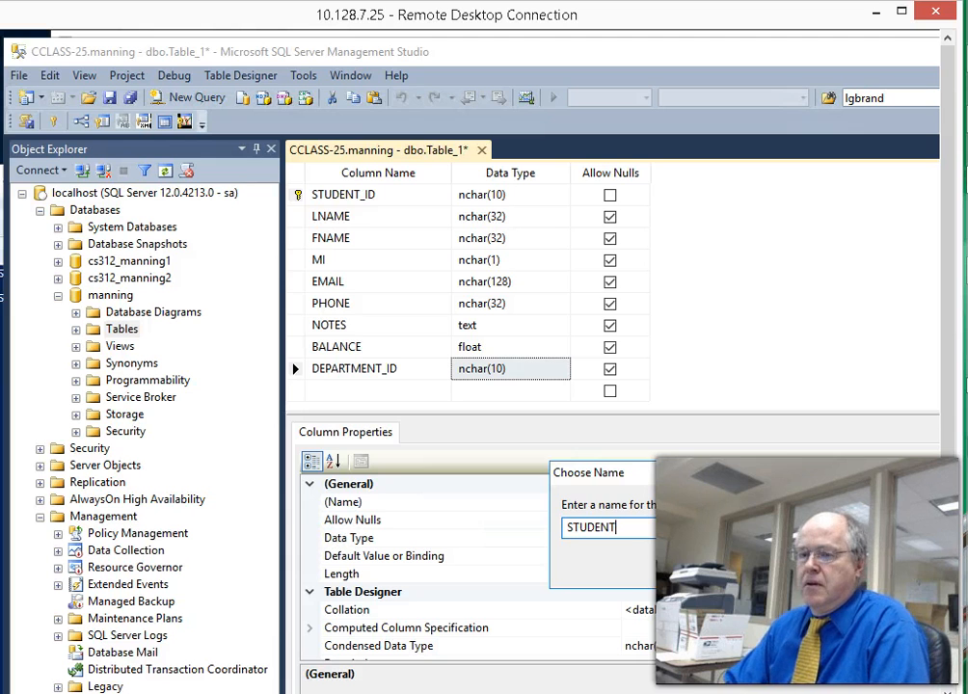
key(Return)
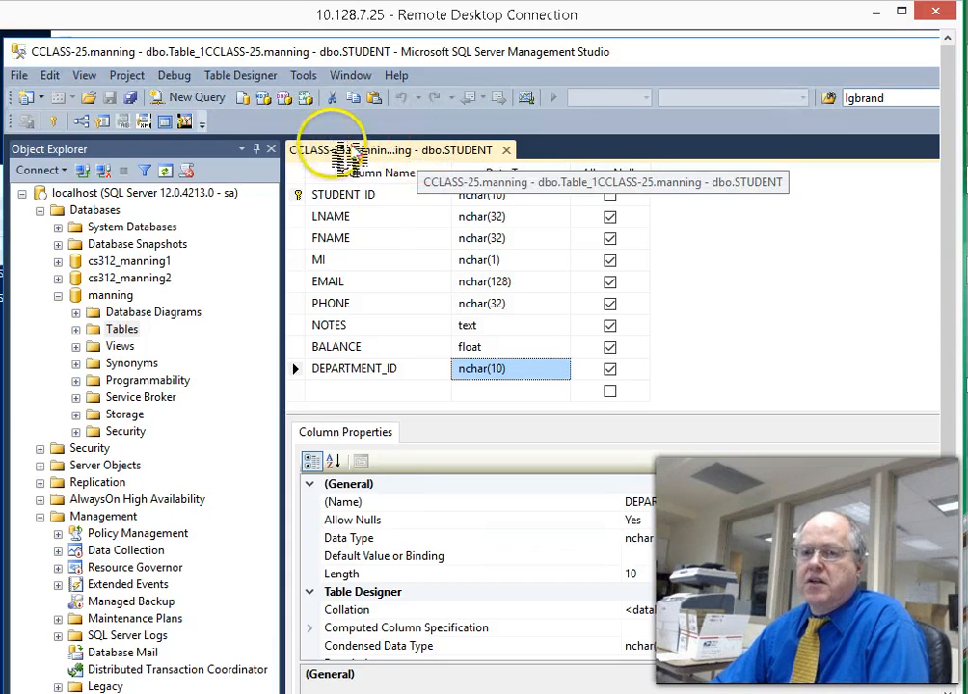
click(506, 152)
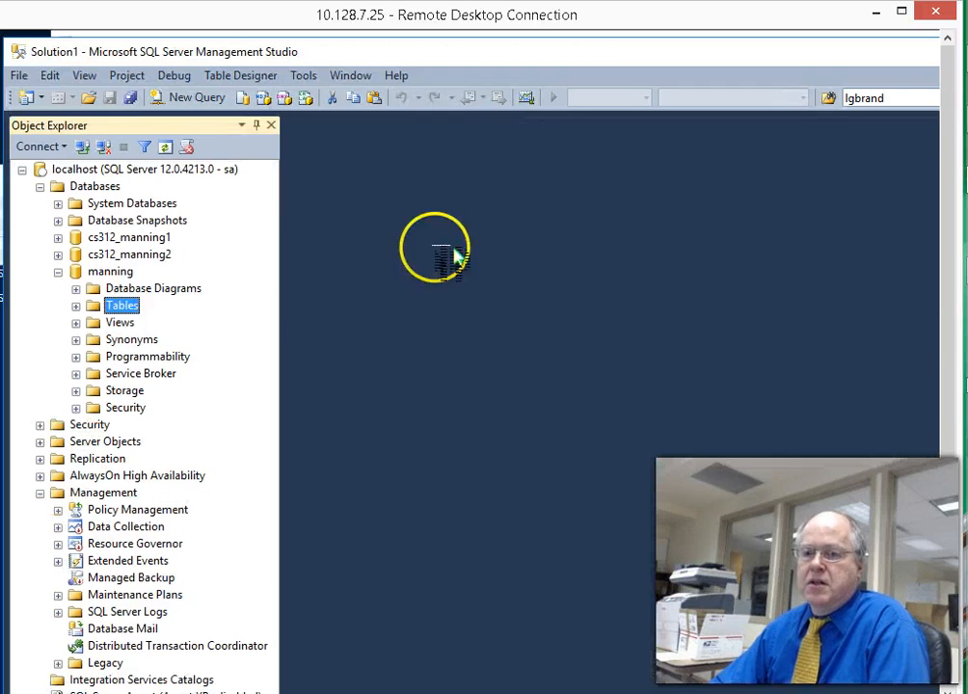
- Expand manning's Tables folder and view dbo.STUDENT in Design, then close it
click(76, 306)
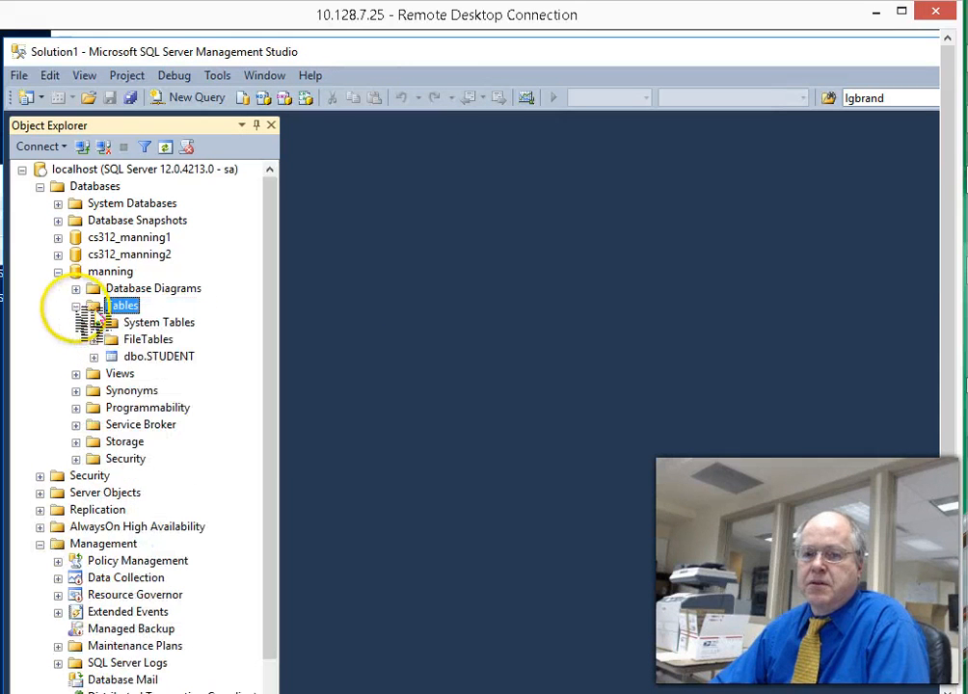
right_click(146, 357)
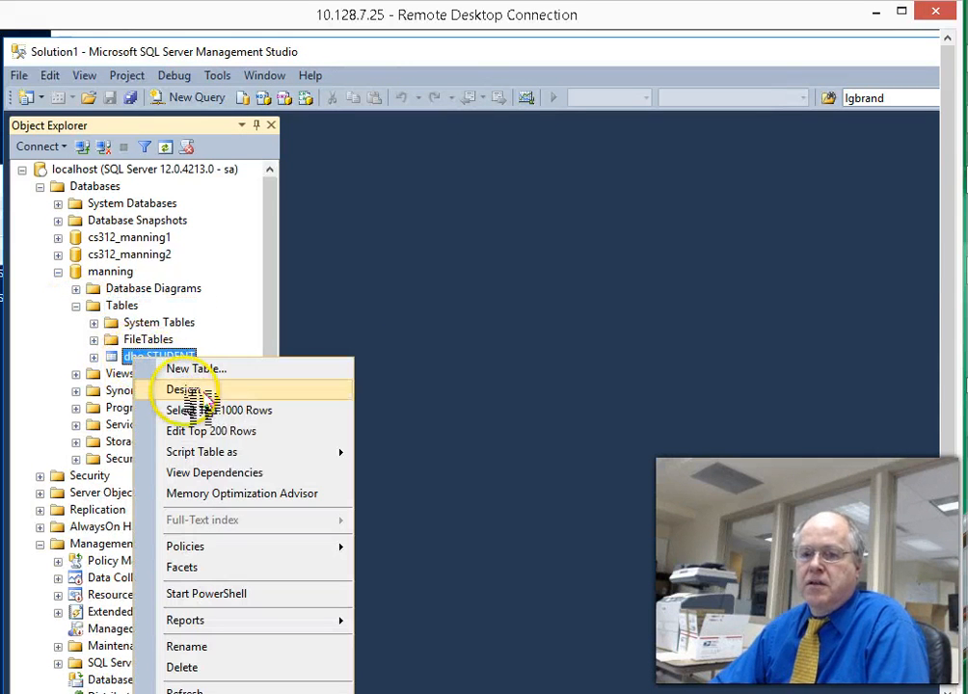
click(182, 390)
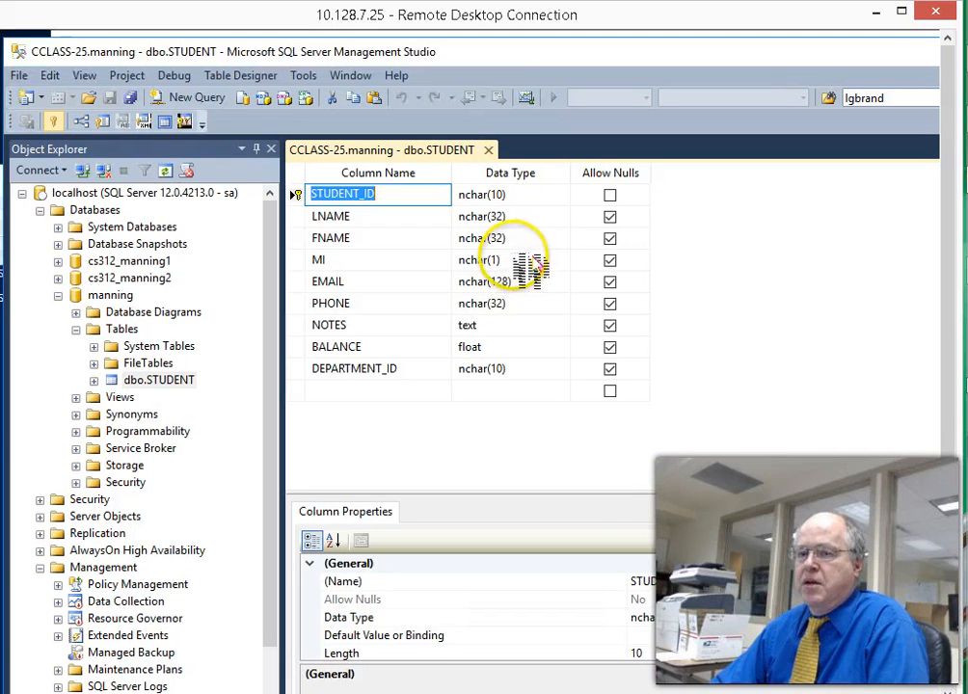
click(488, 150)
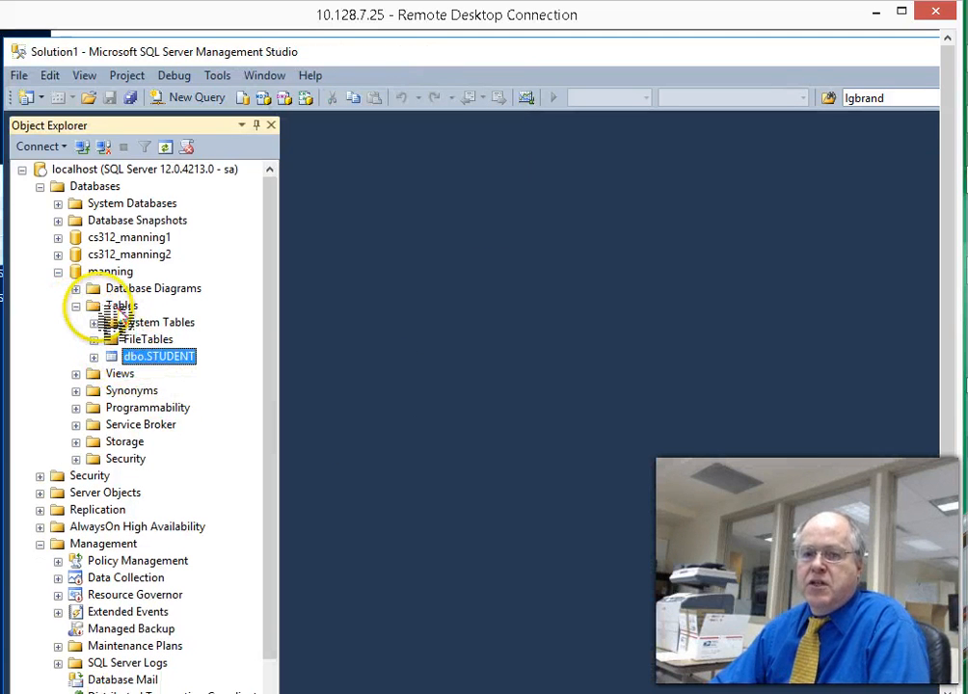
- Refresh the Tables list and recheck dbo.STUDENT's design to confirm it is listed
right_click(111, 304)
click(152, 426)
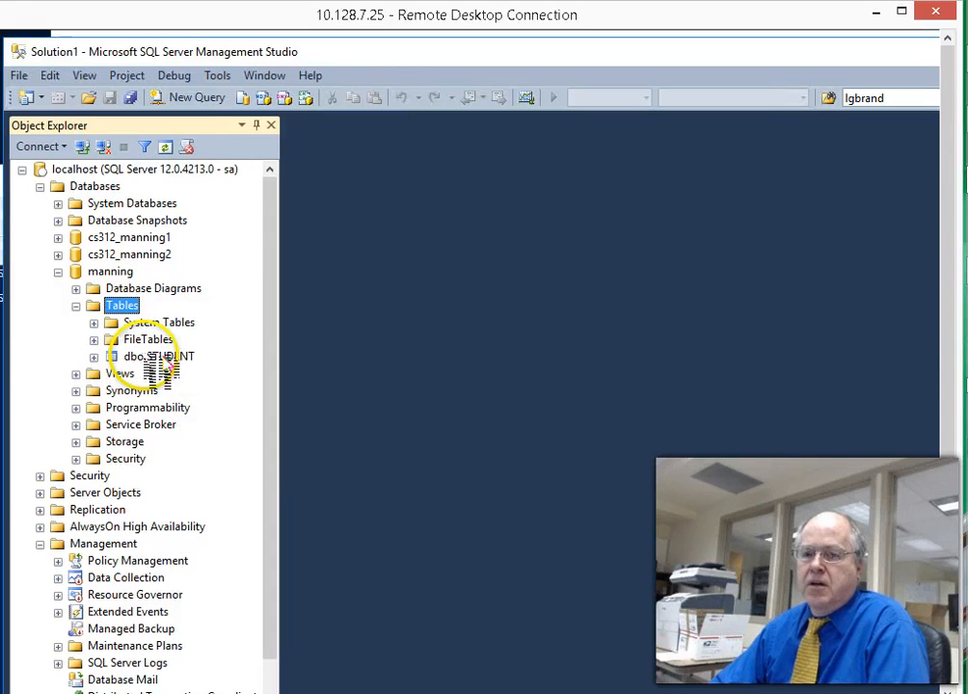
right_click(151, 357)
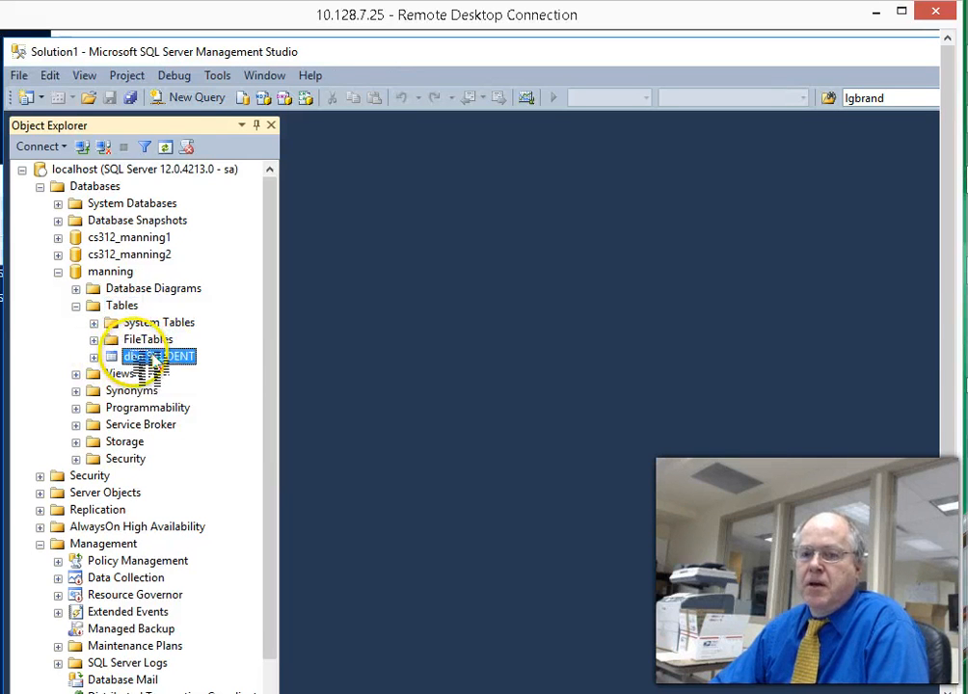
click(184, 384)
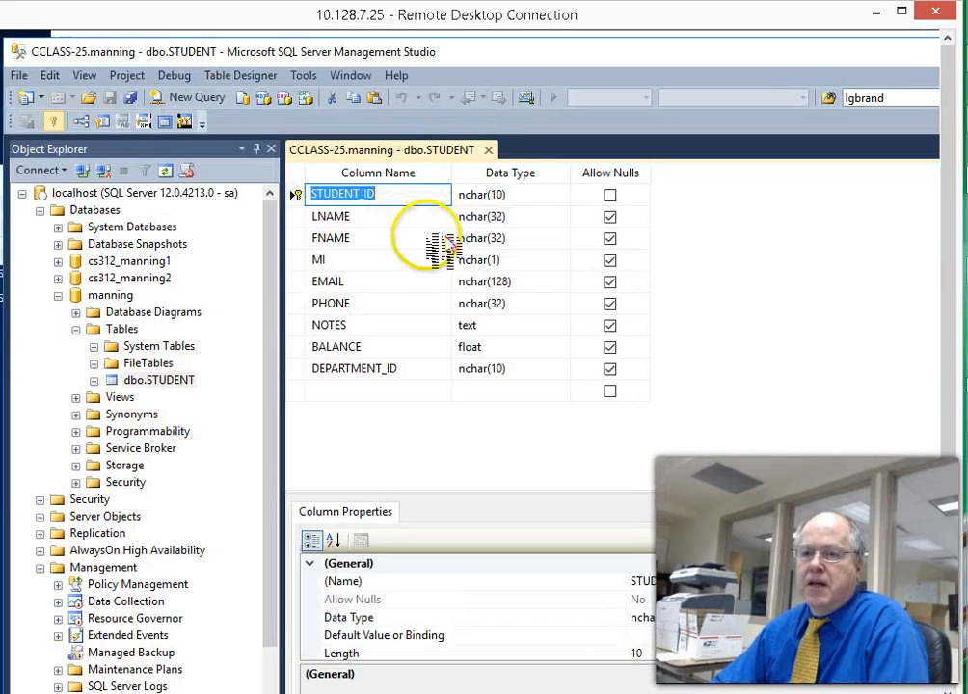
click(489, 149)
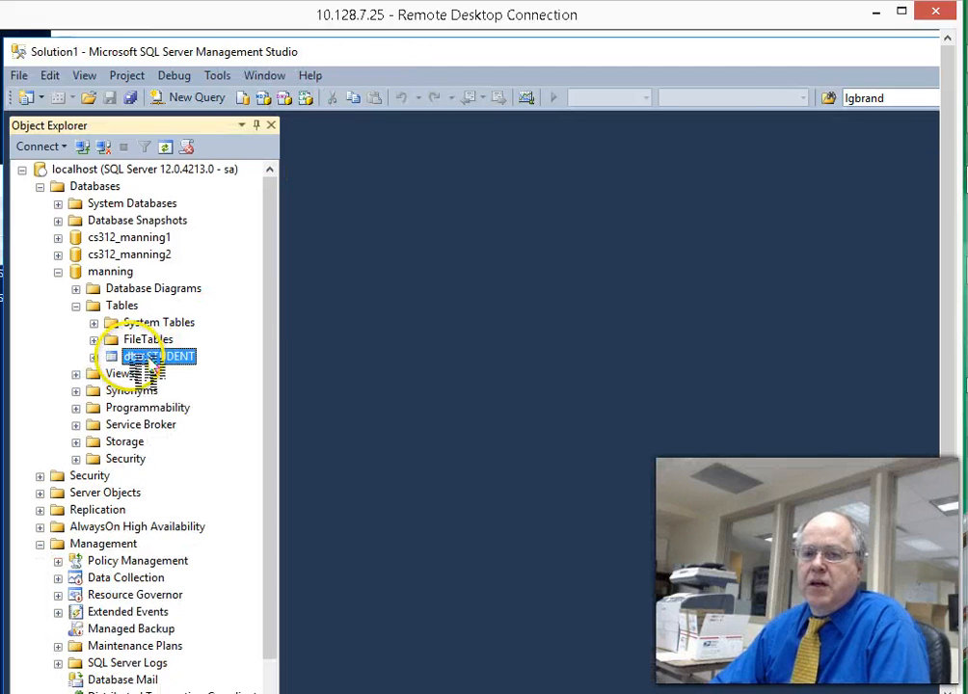
right_click(154, 357)
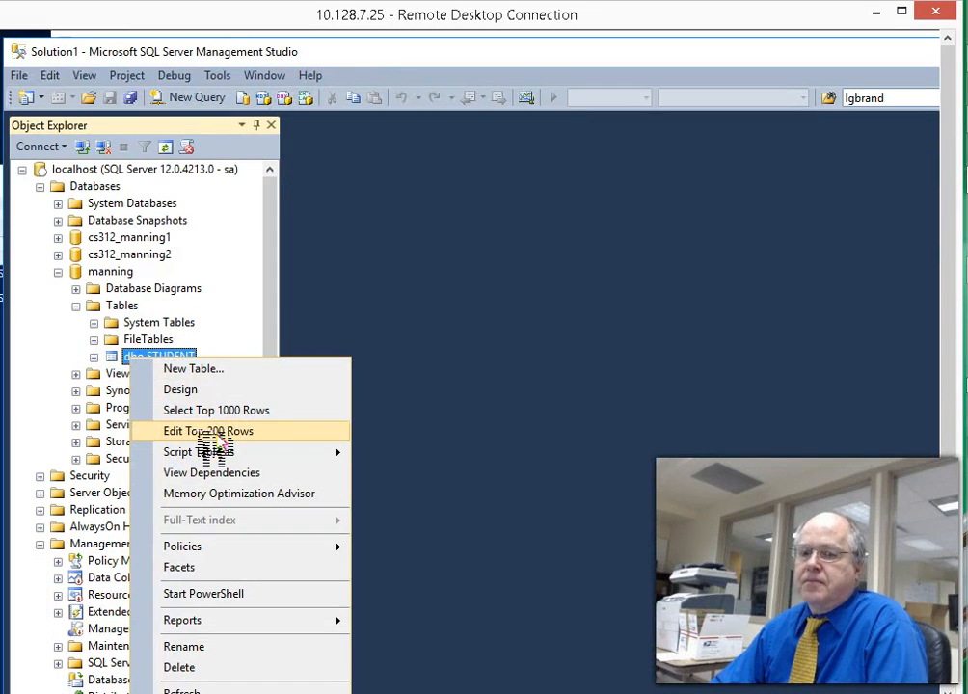
- Open dbo.STUDENT's Edit Top 200 Rows grid and enter STUDENT_ID 1 with the student's last name
click(214, 430)
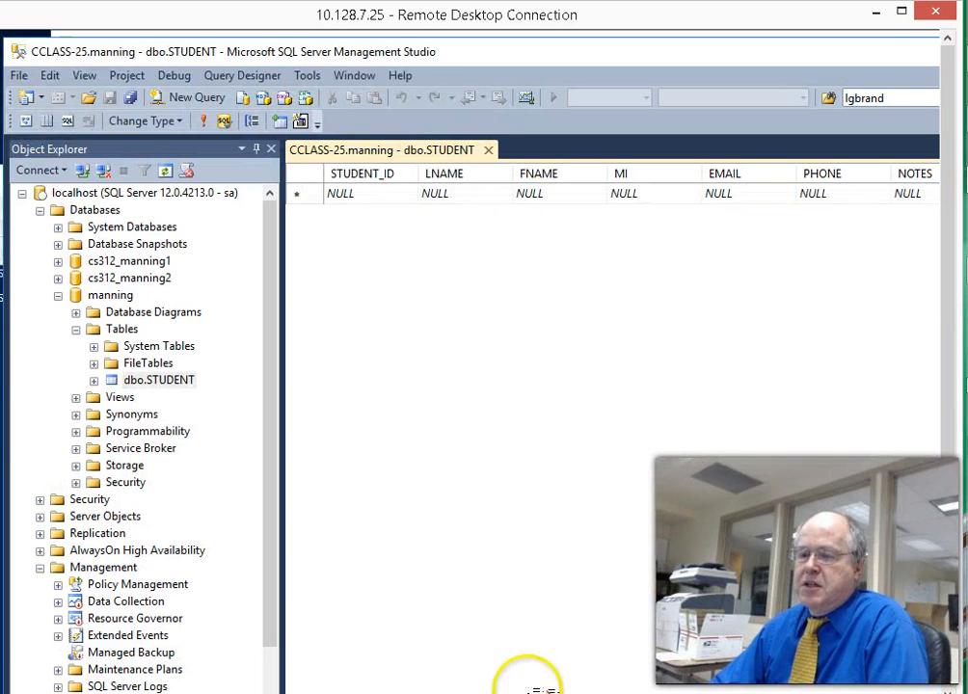
mouse_move(564, 692)
mouse_down()
mouse_move(790, 692)
mouse_move(563, 692)
mouse_up()
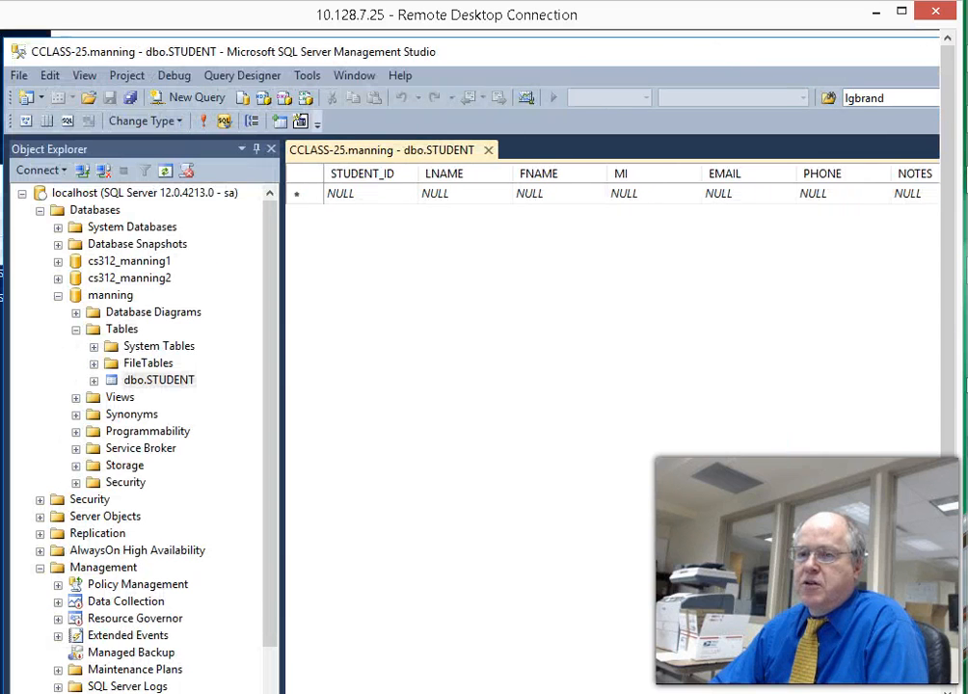
click(367, 194)
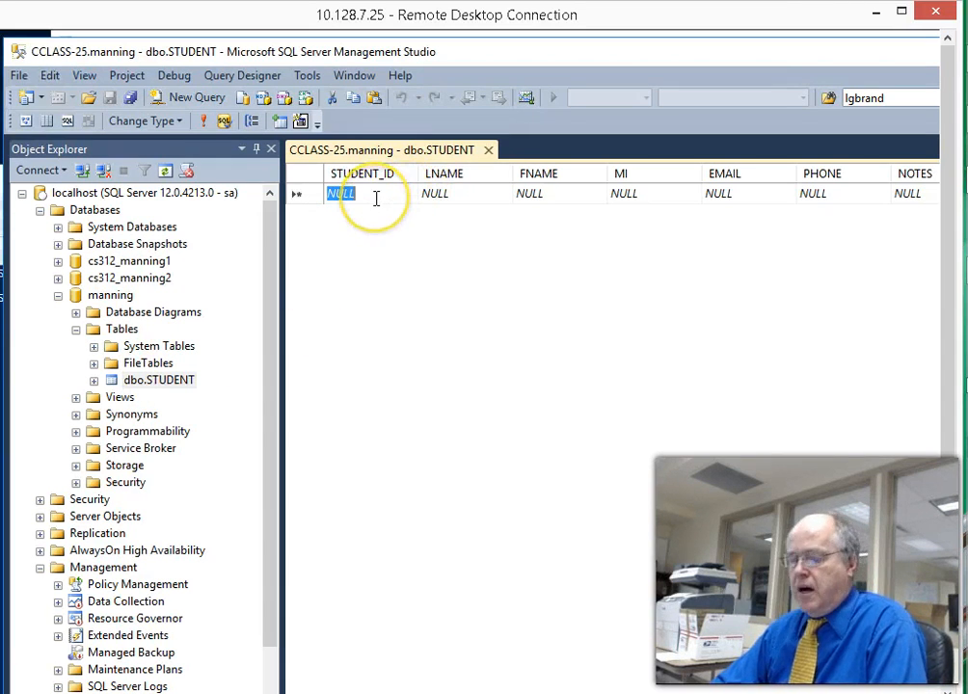
text(1)
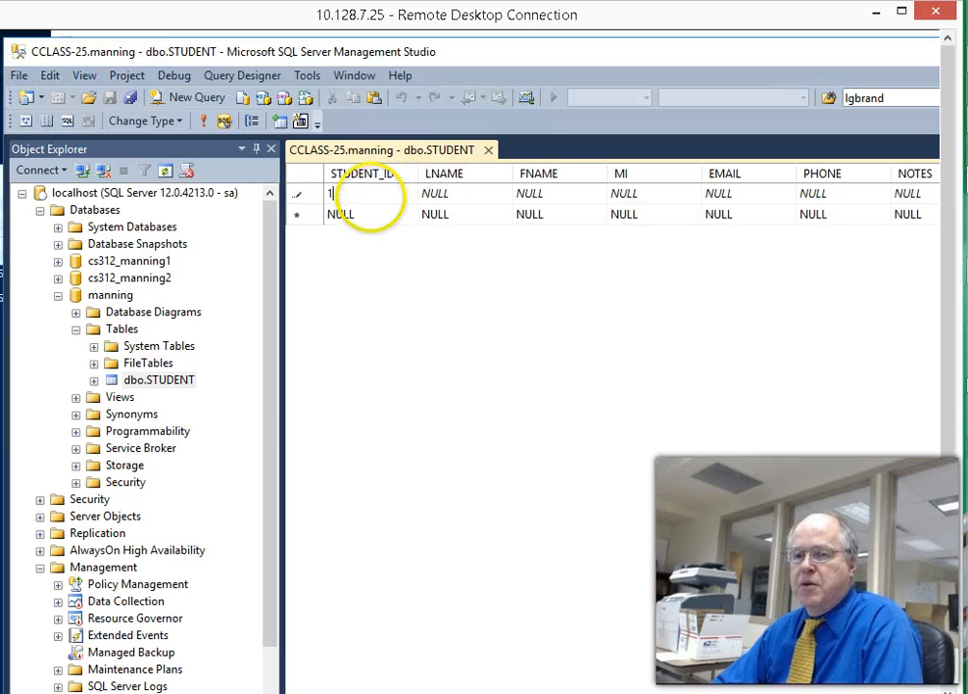
key(Tab)
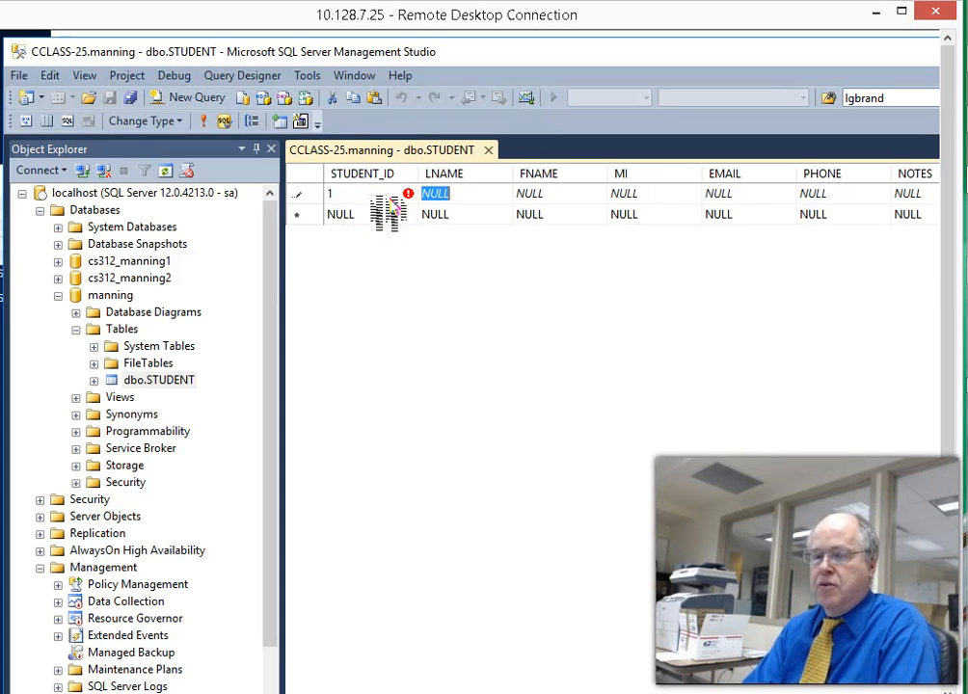
key(Tab)
- Fill in the student's first name, middle initial, e-mail, phone, and the note 'Great Stu'
key(Tab)
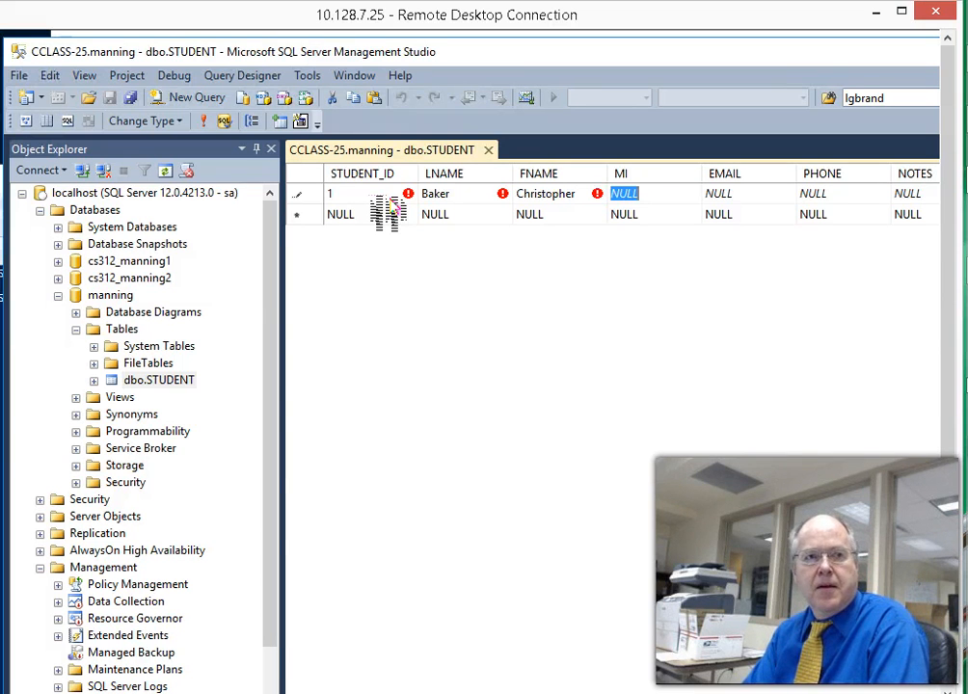
text(R)
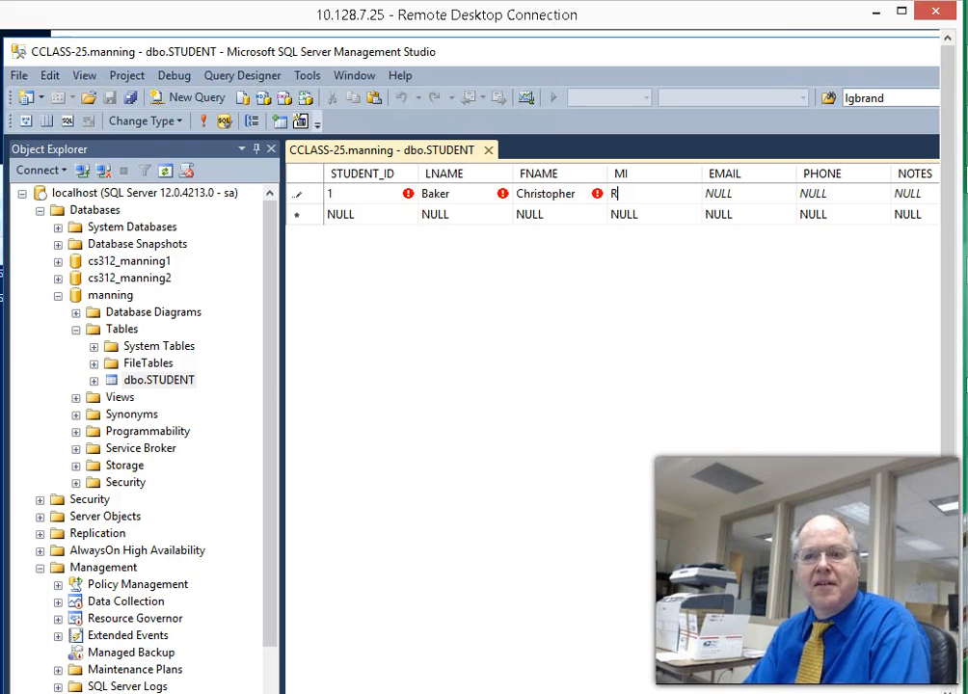
key(Tab)
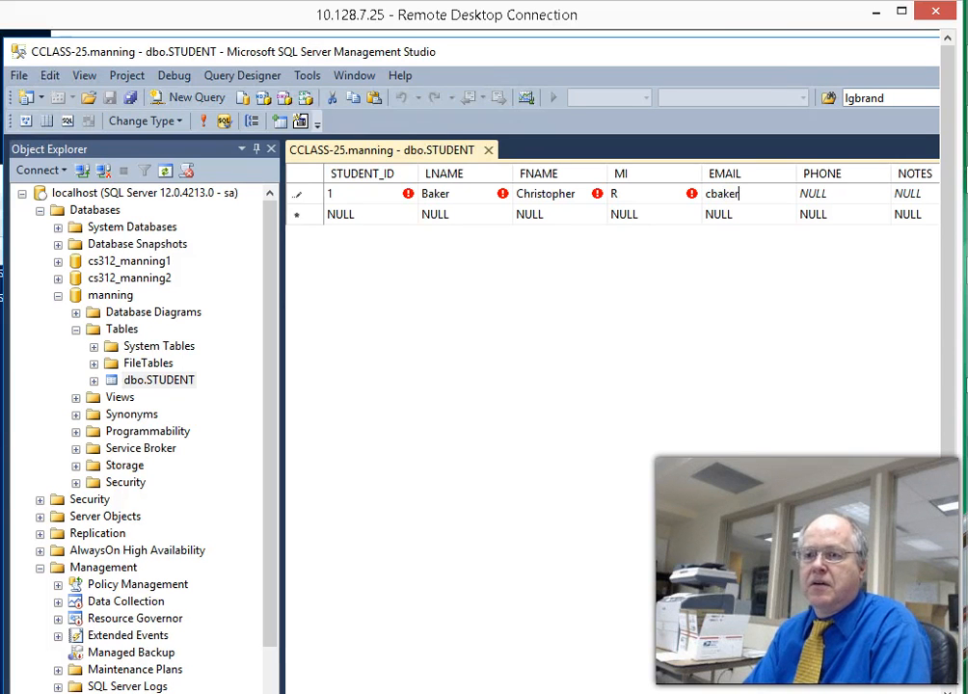
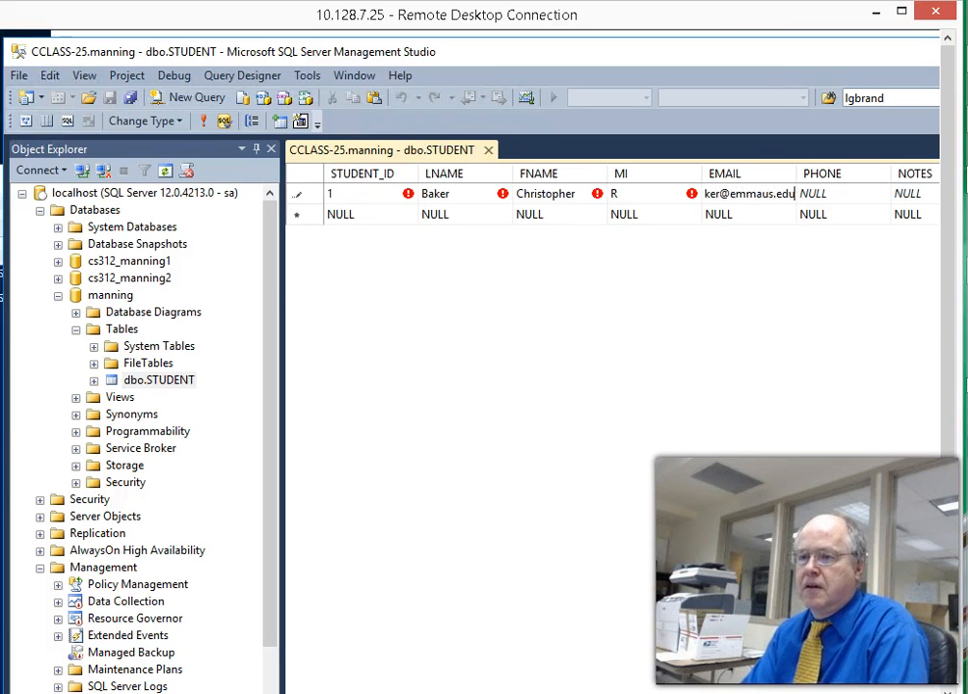
key(Tab)
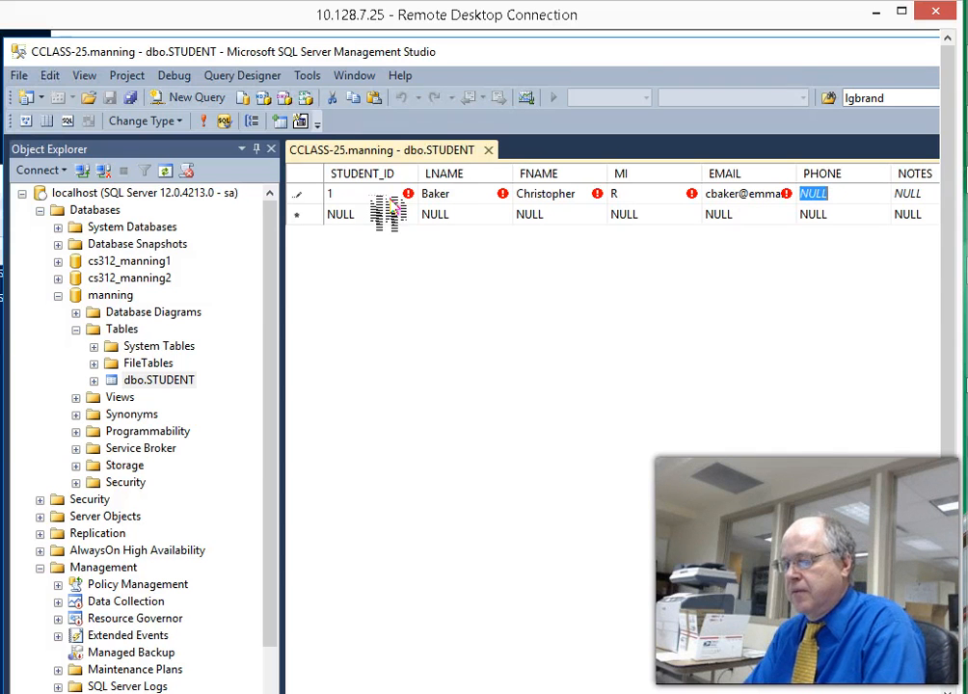
text(123456789)
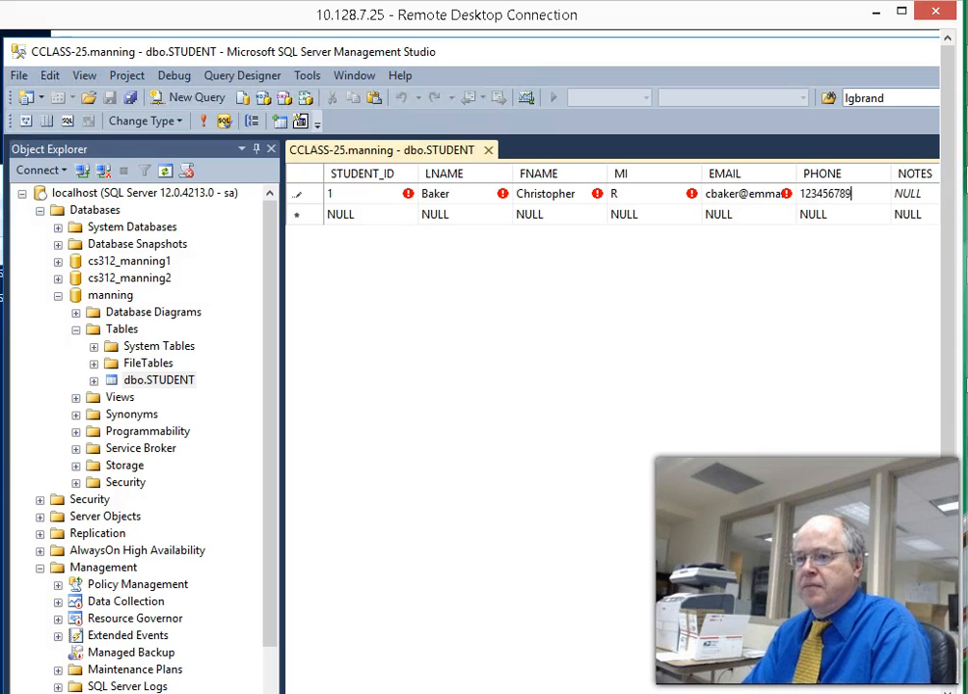
key(Tab)
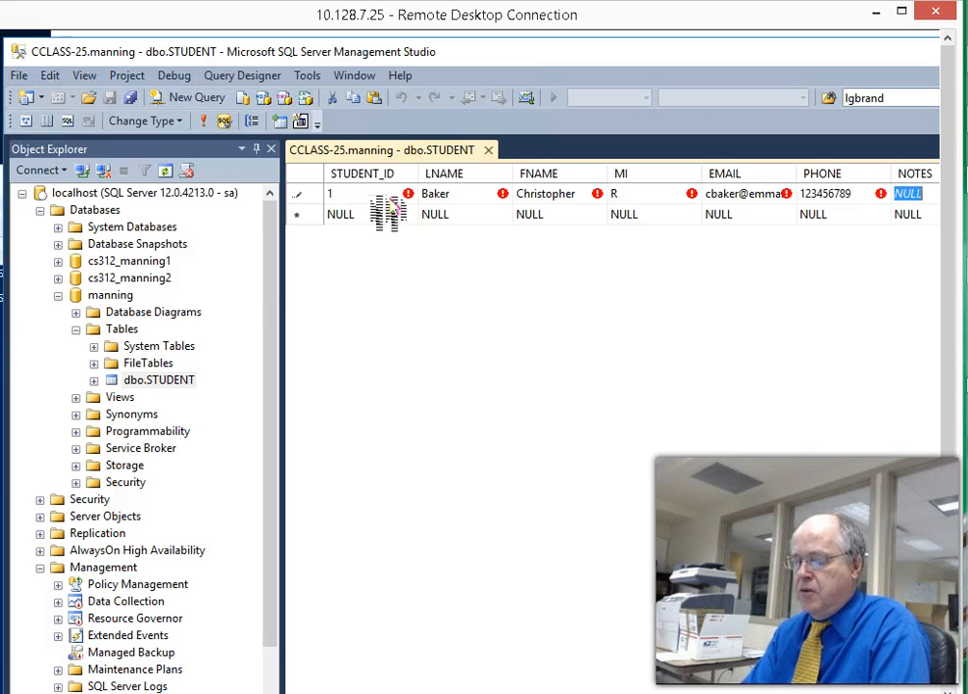
text(Great Stu)
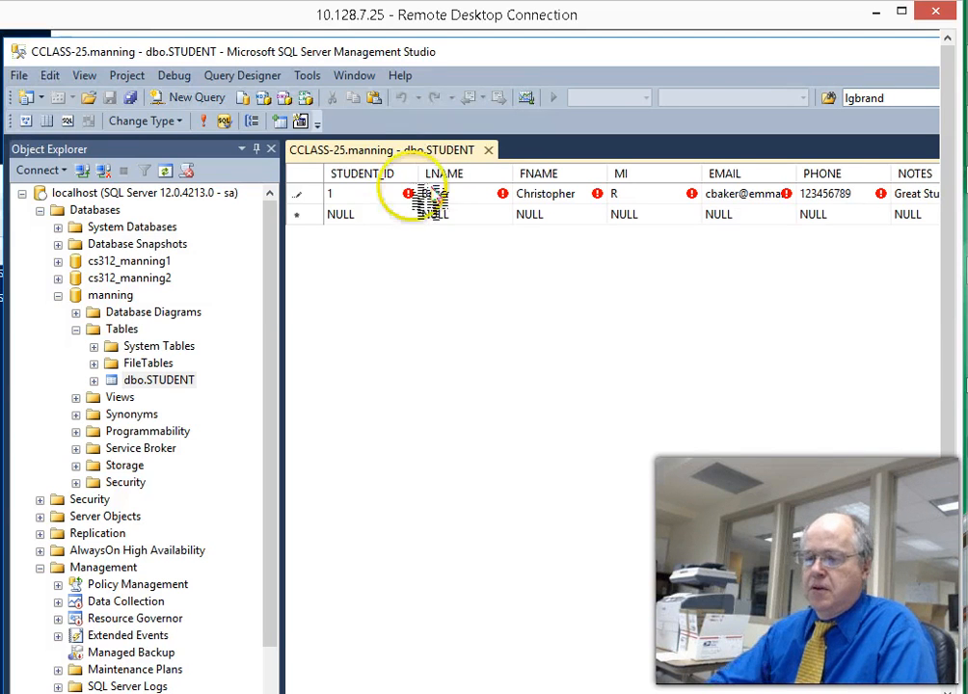
- Enter a BALANCE of 12.3 for the first student and commit the row
scroll(470, 366, right, 3)
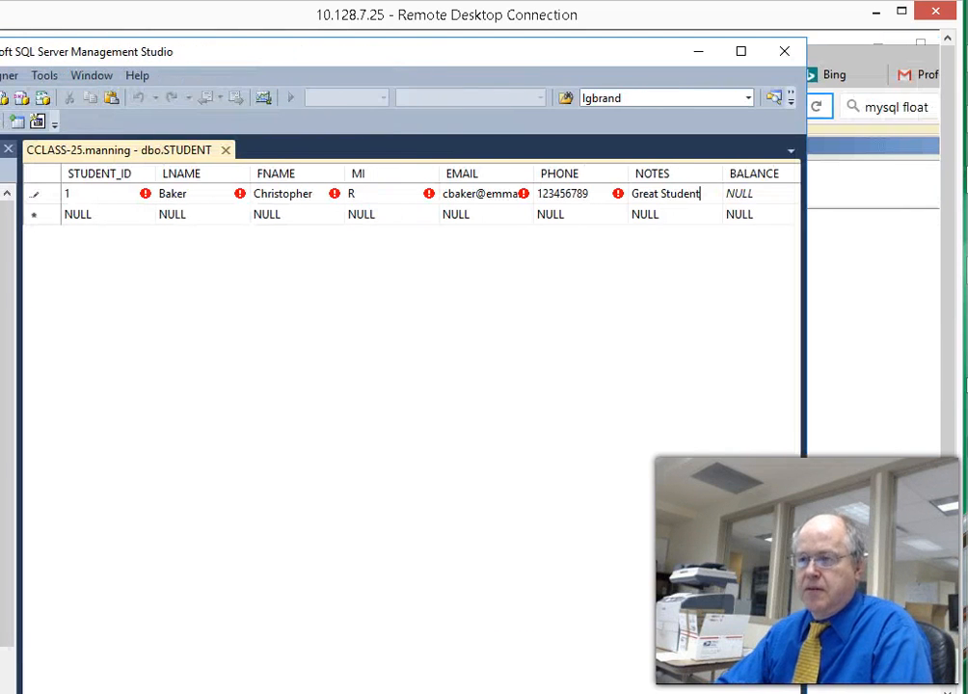
click(750, 195)
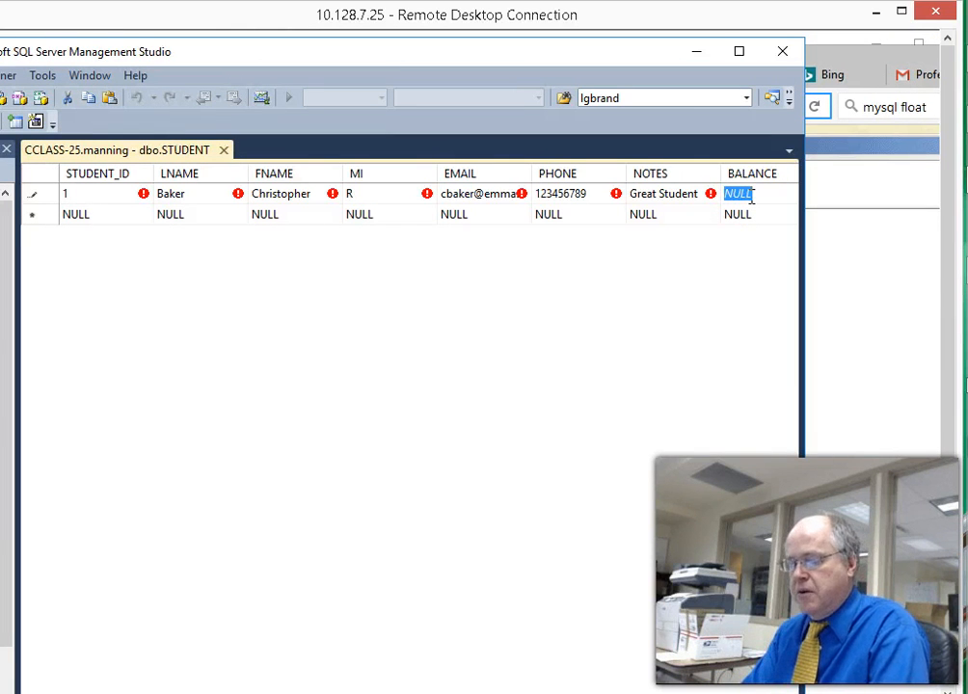
text(12.)
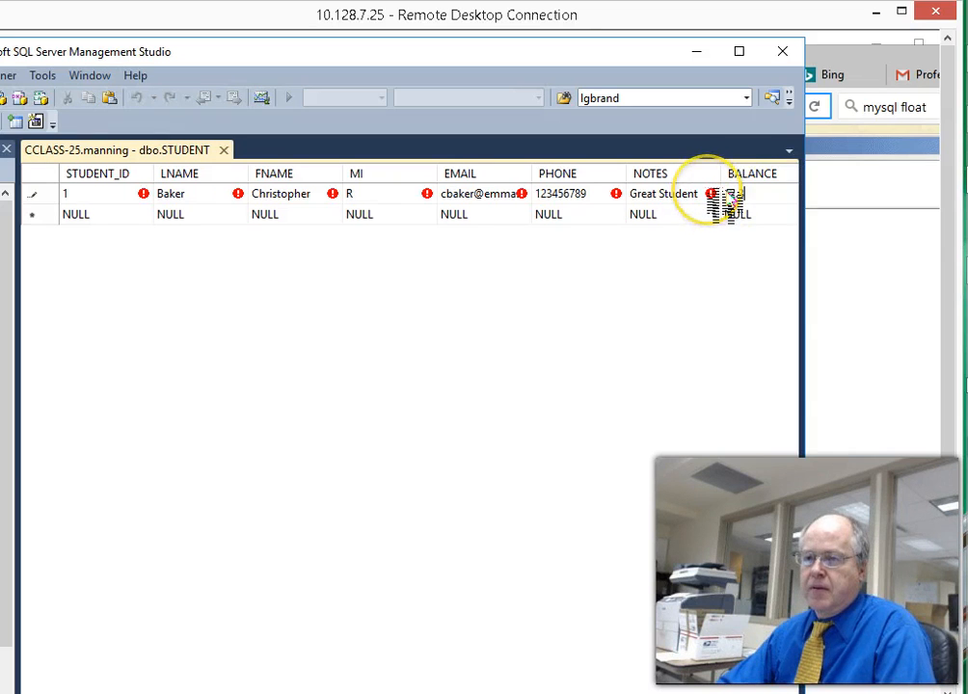
mouse_move(710, 193)
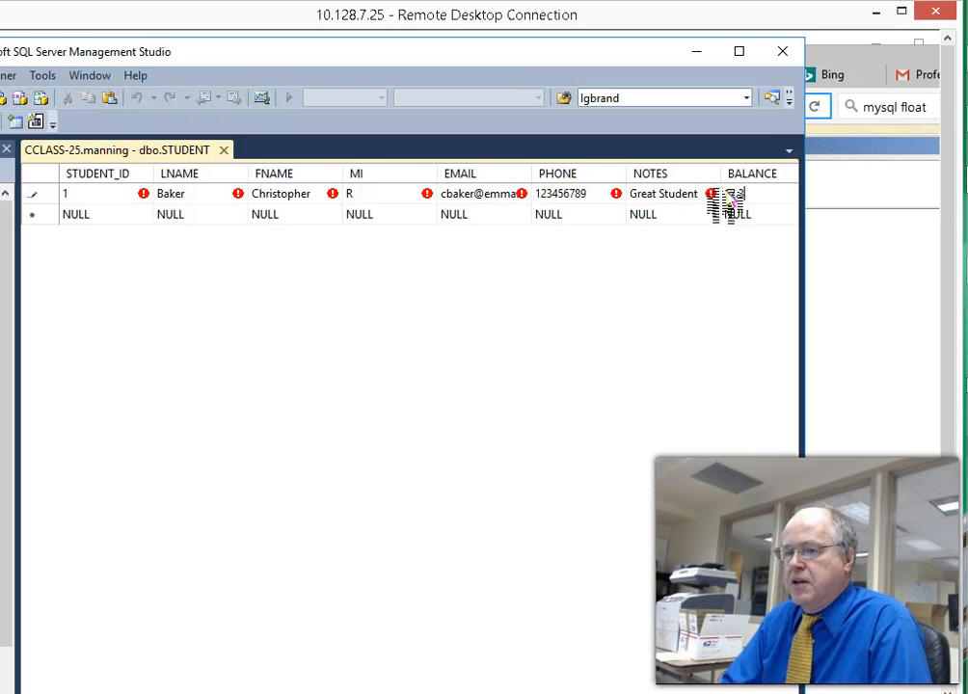
key(Return)
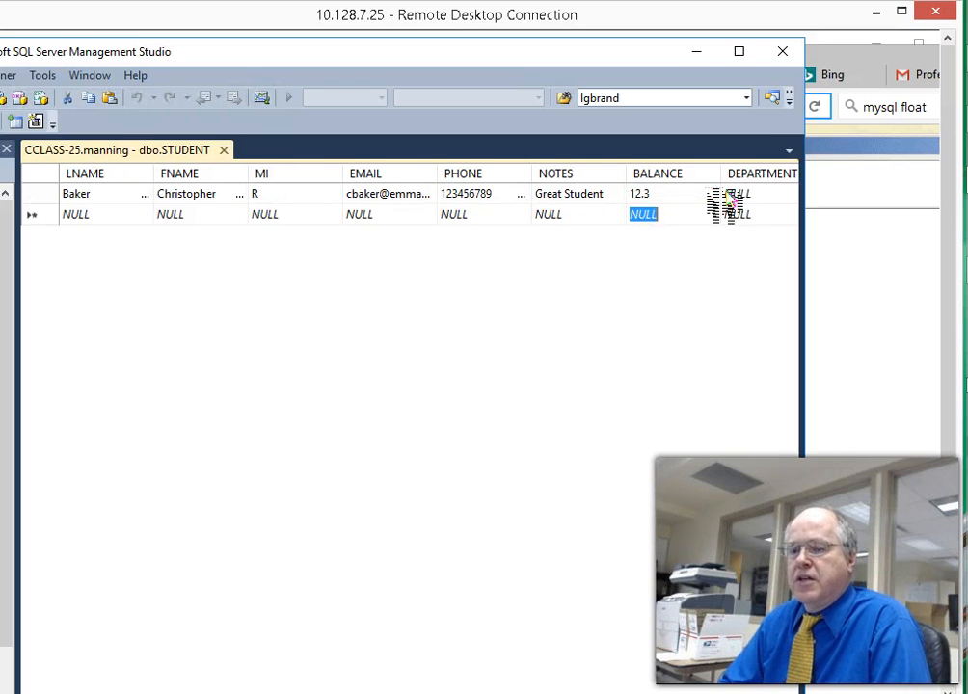
- Maximize the Management Studio window and close the dbo.STUDENT data tab
double_click(576, 50)
drag(578, 56, 595, 66)
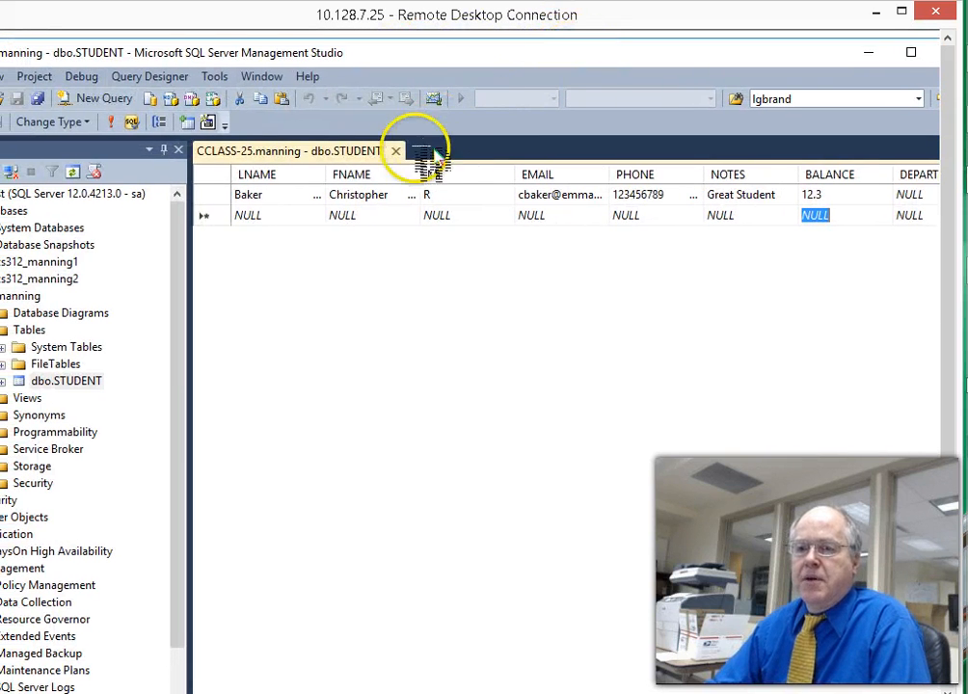
click(396, 152)
drag(415, 60, 518, 48)
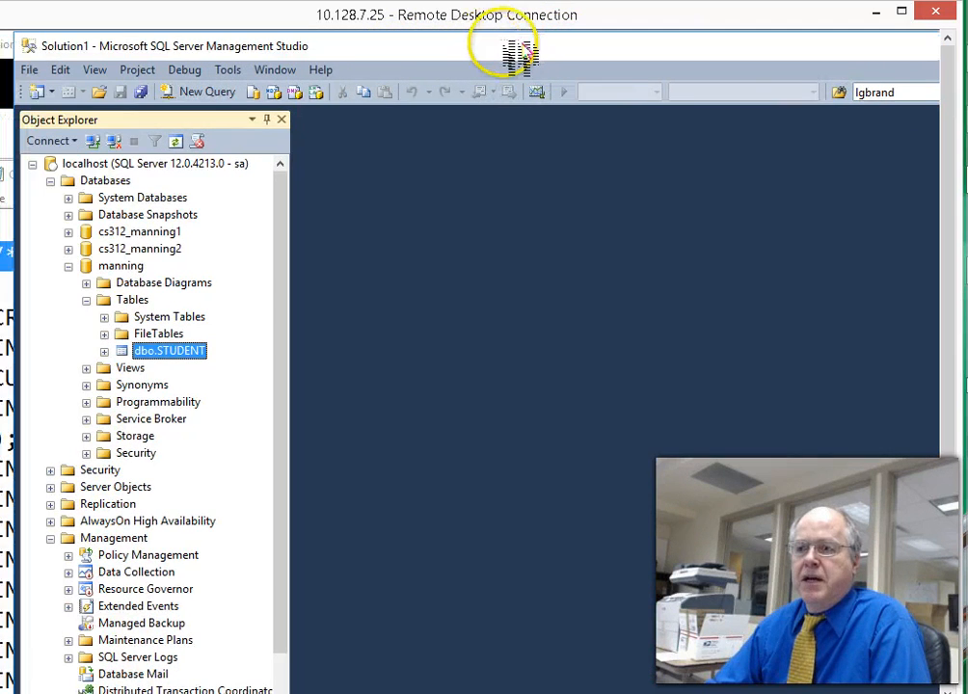
- Reopen dbo.STUDENT's Edit Top 200 Rows and change student 1's MI to 'RD', which fails with truncation
right_click(147, 355)
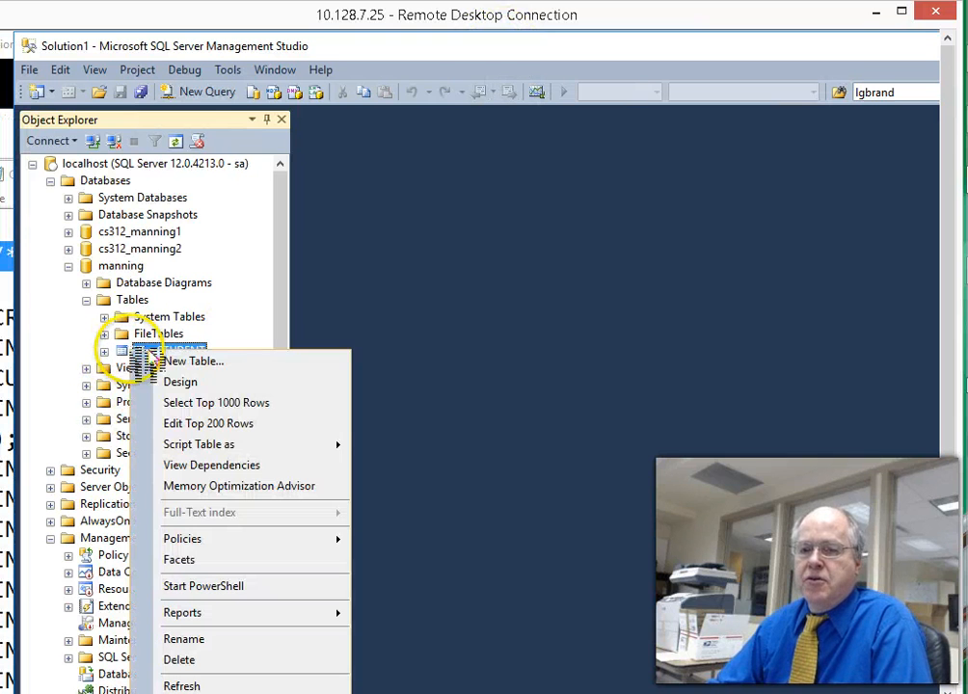
click(201, 424)
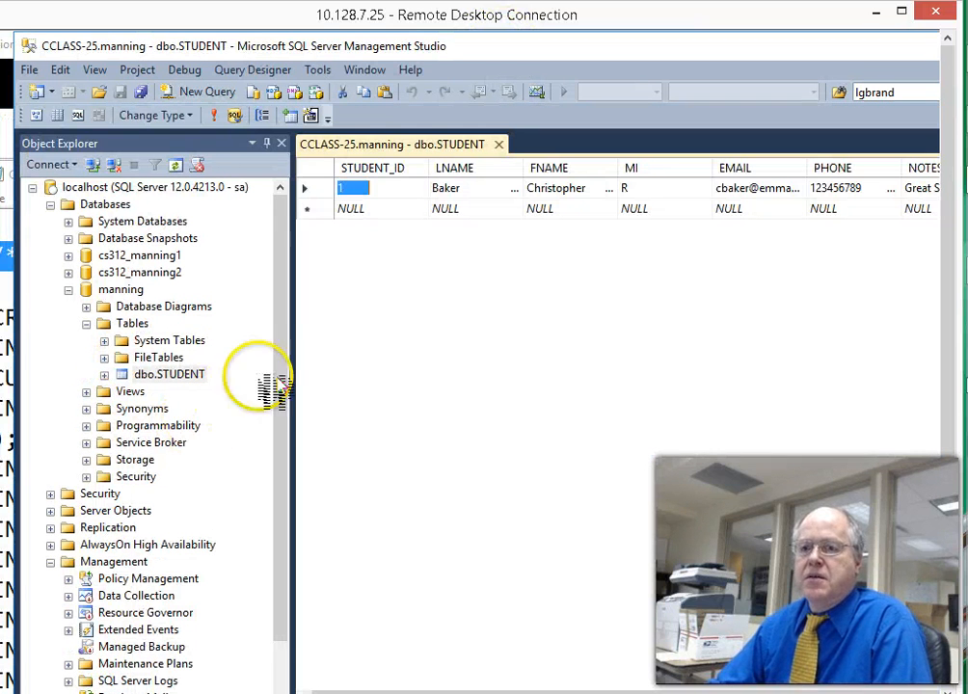
drag(293, 347, 185, 361)
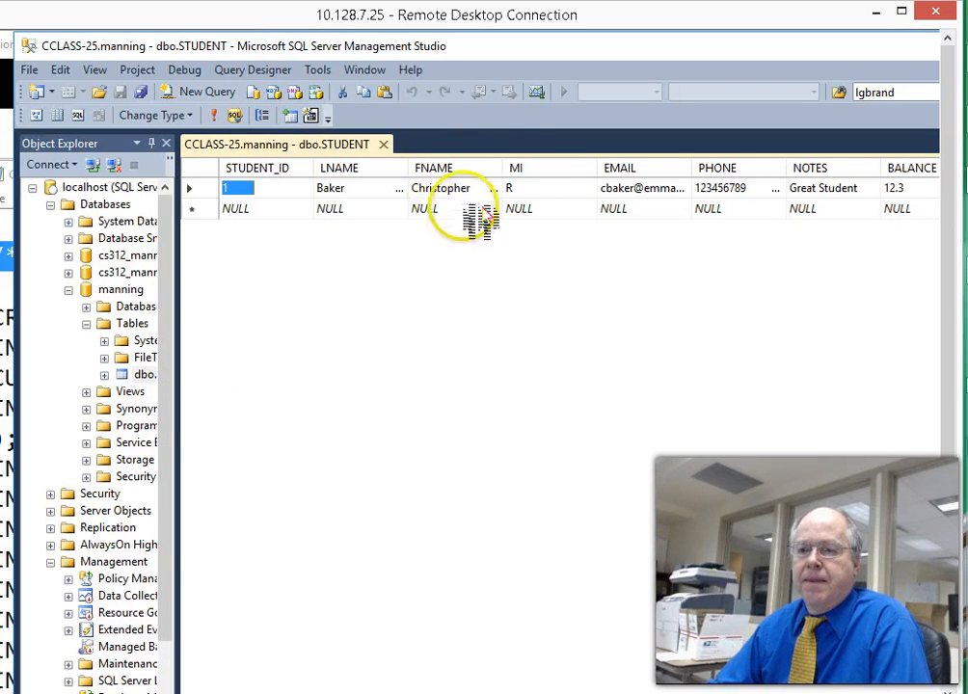
click(516, 189)
text(RD)
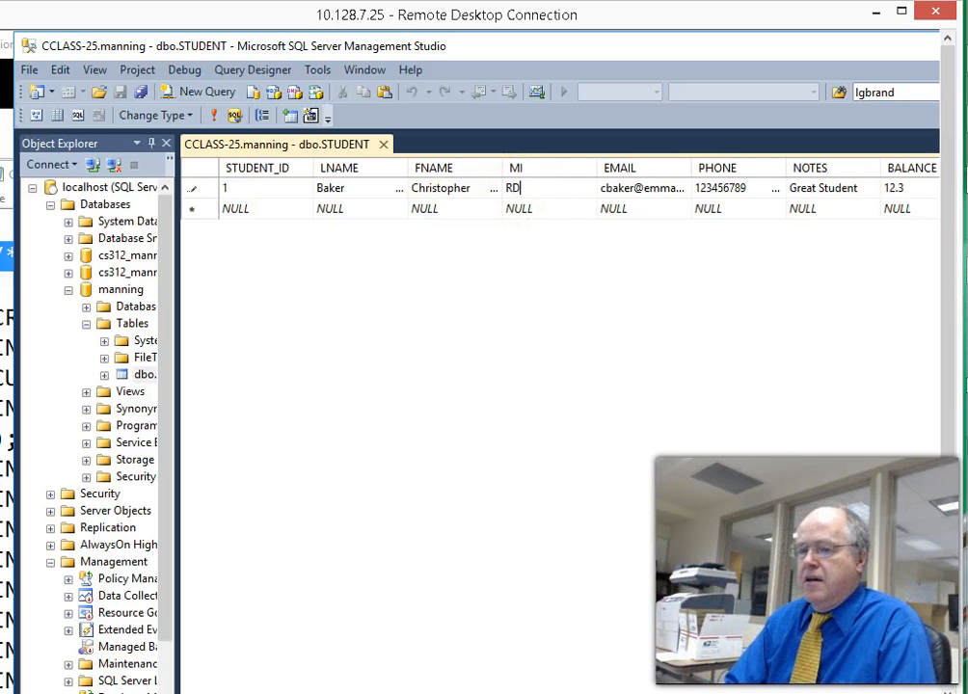
click(530, 206)
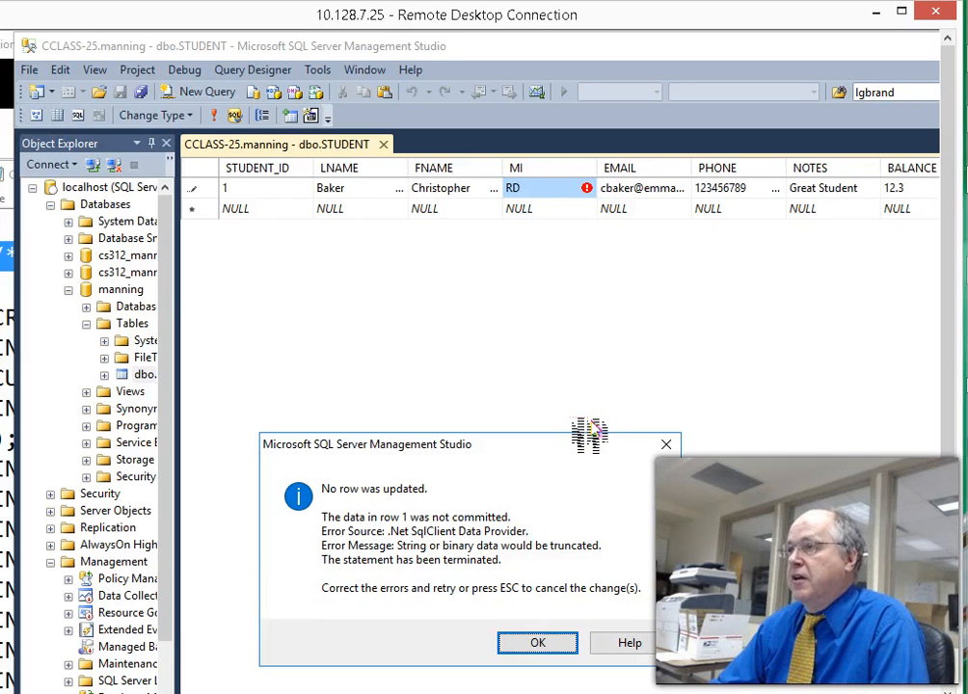
- Dismiss the truncation error and close the STUDENT data grid, keeping the original middle initial
click(540, 646)
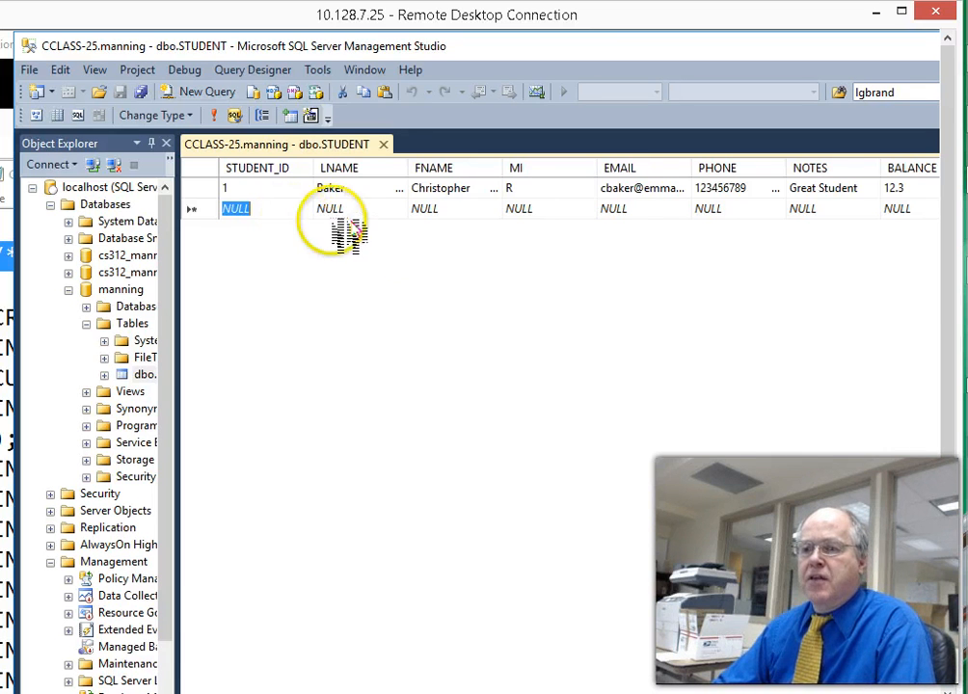
click(383, 144)
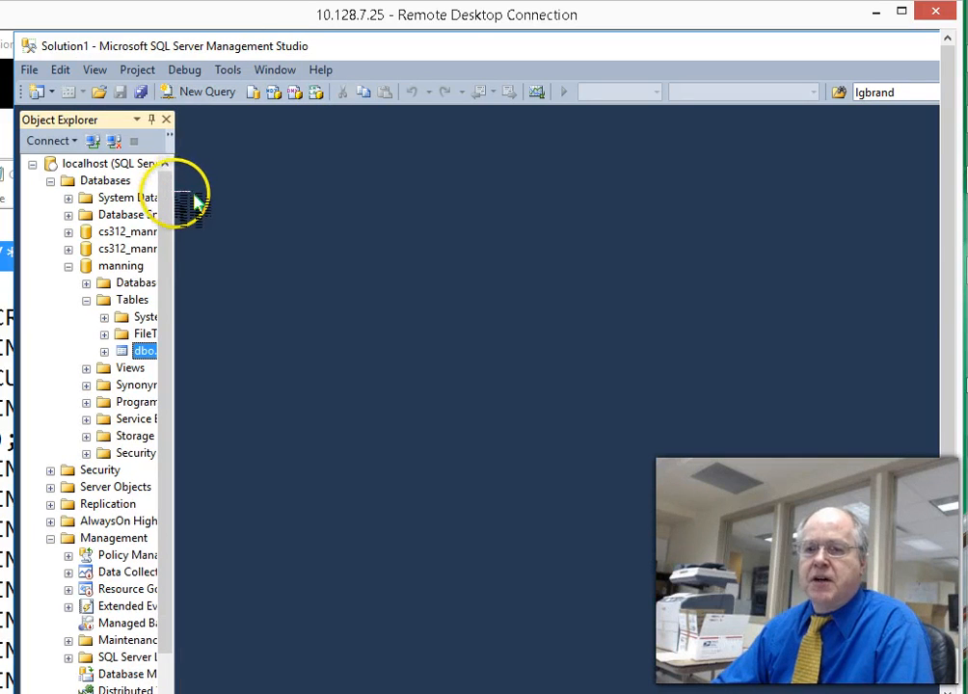
- Open dbo.STUDENT in Design view with a larger Column Properties pane
drag(184, 192, 316, 206)
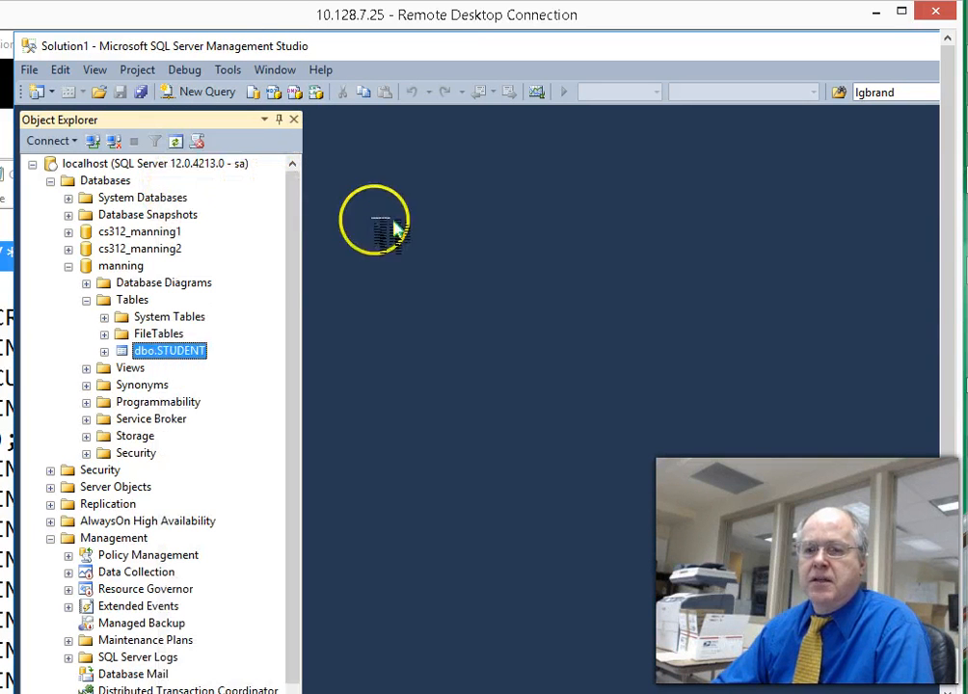
right_click(152, 351)
click(214, 384)
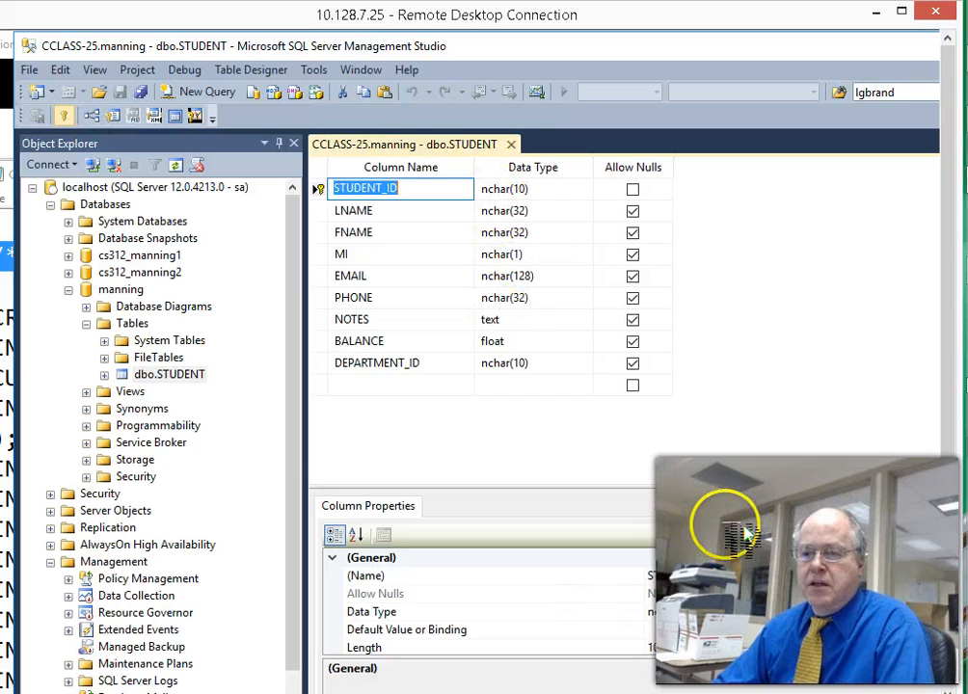
drag(702, 479, 725, 386)
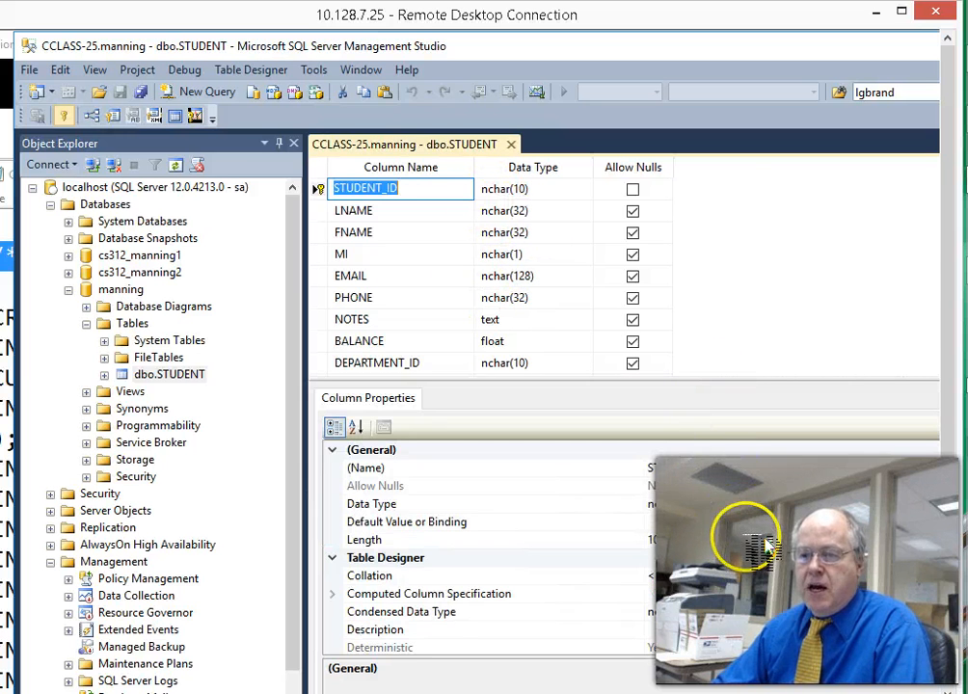
scroll(679, 498, down, 1)
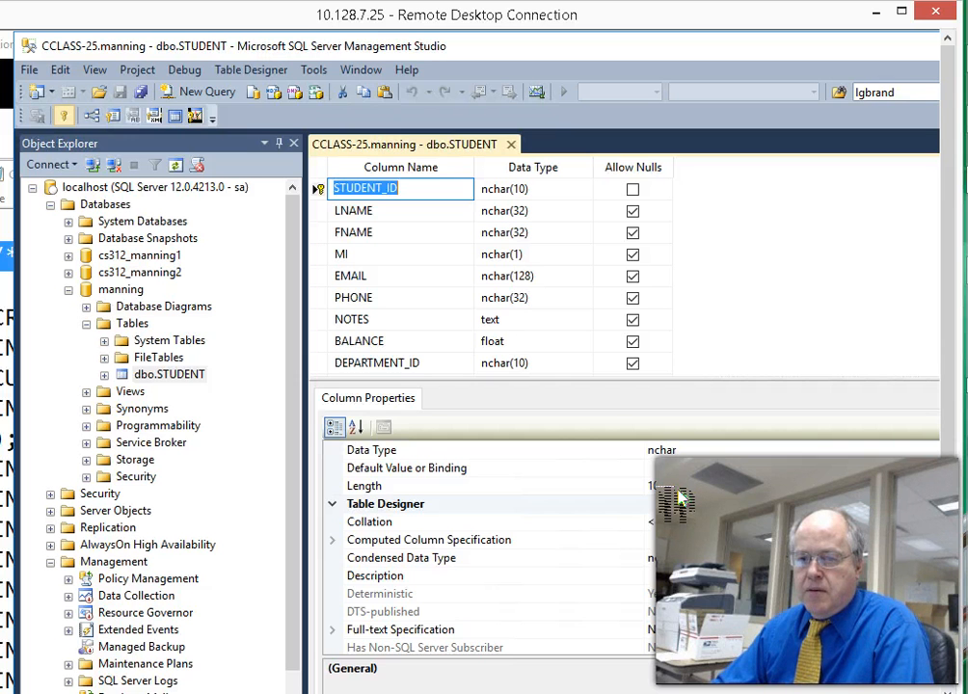
scroll(678, 499, down, 3)
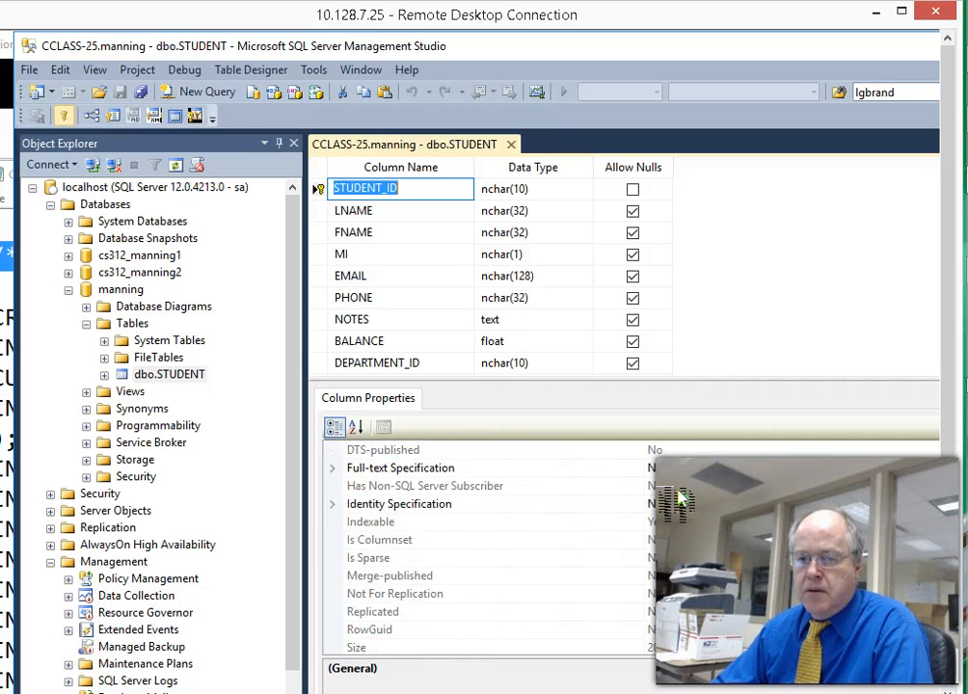
scroll(678, 498, up, 4)
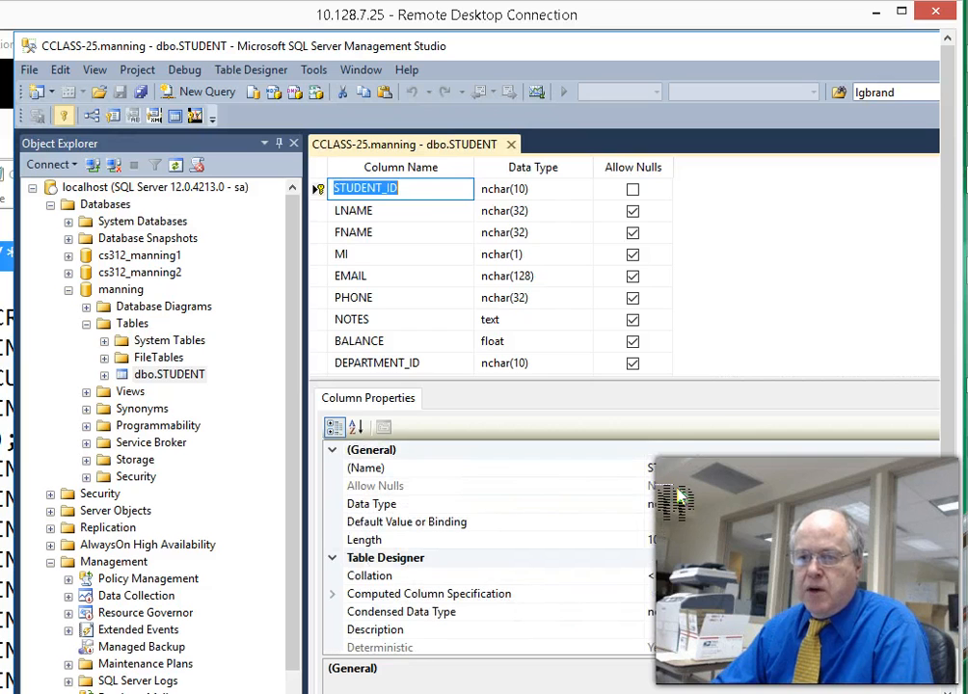
- Select the STUDENT_ID nchar(10) primary-key row and bring up its context menu
click(379, 197)
right_click(347, 196)
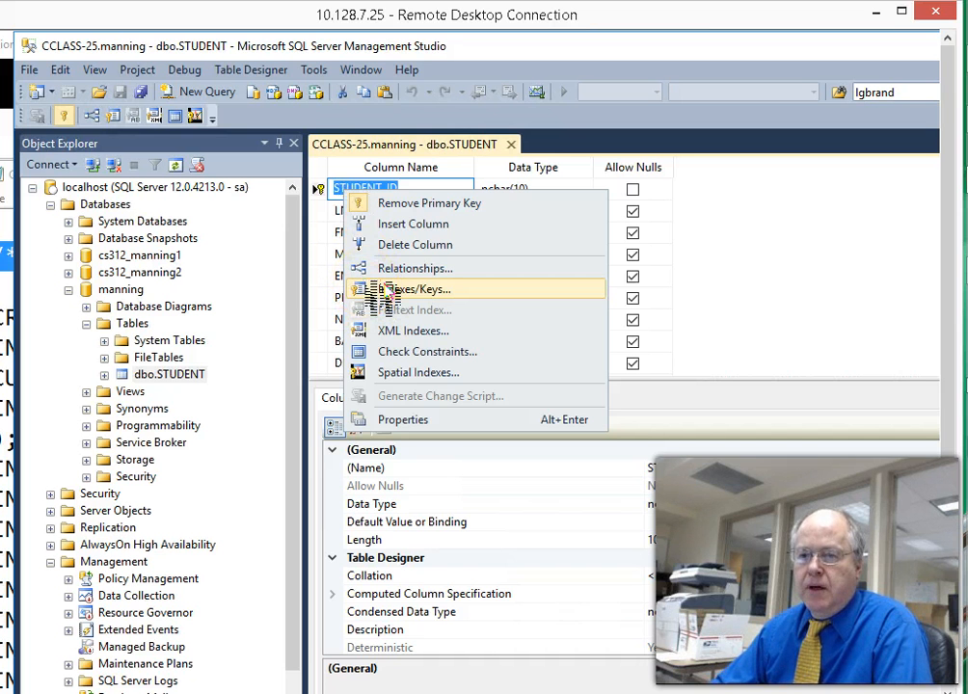
click(326, 192)
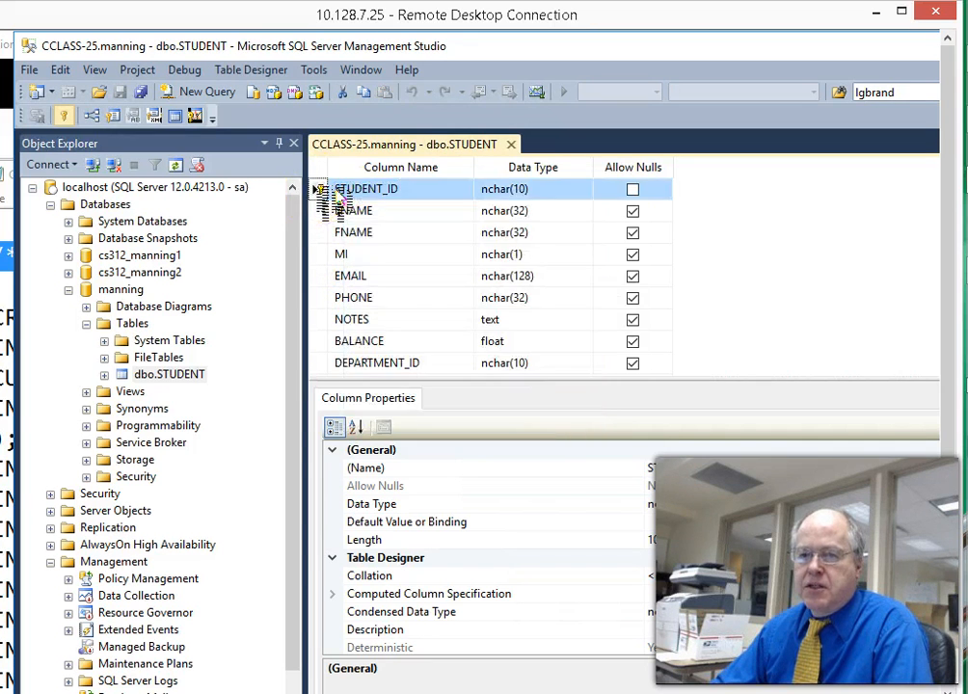
right_click(330, 194)
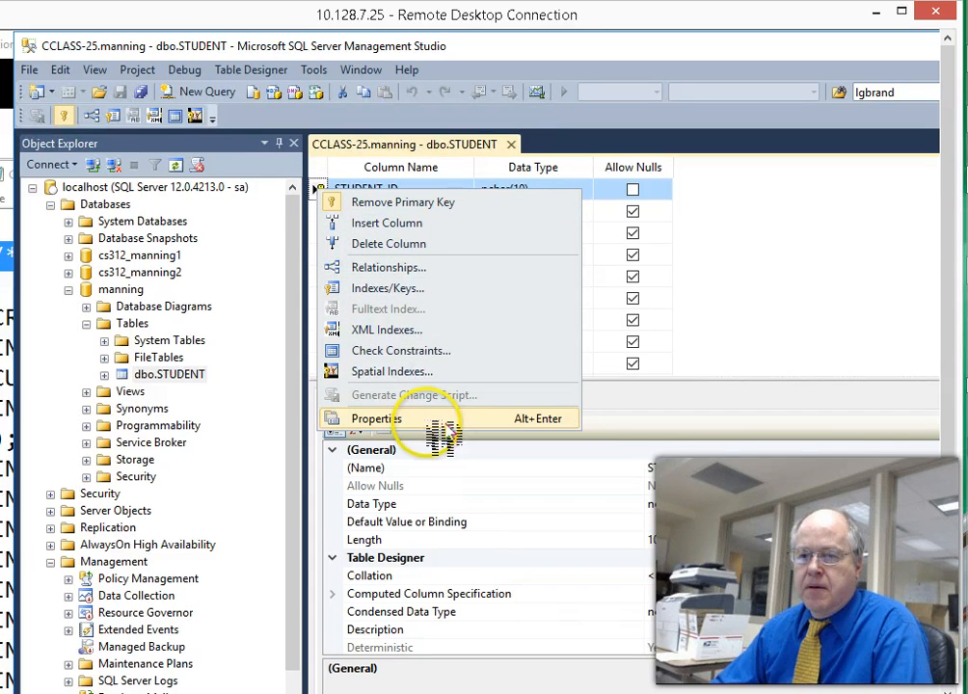
click(386, 421)
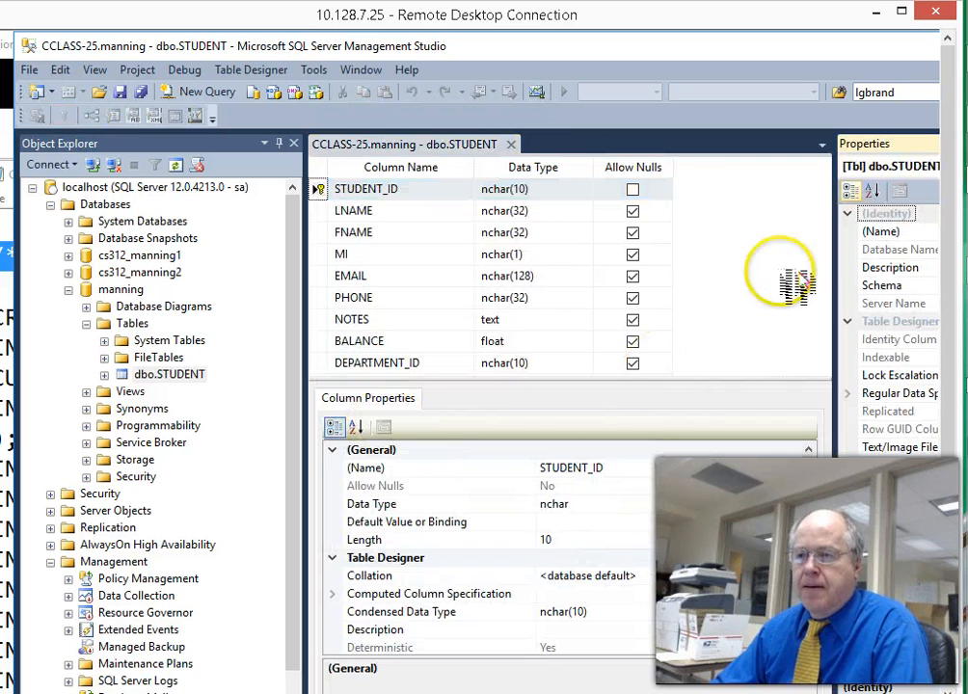
drag(836, 275, 644, 278)
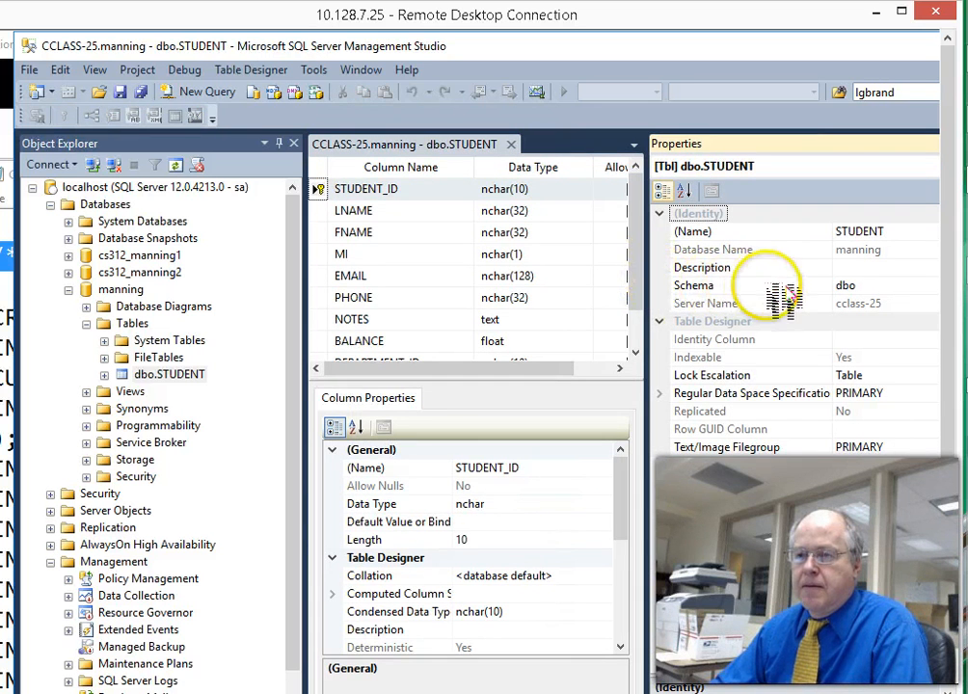
drag(650, 296, 556, 301)
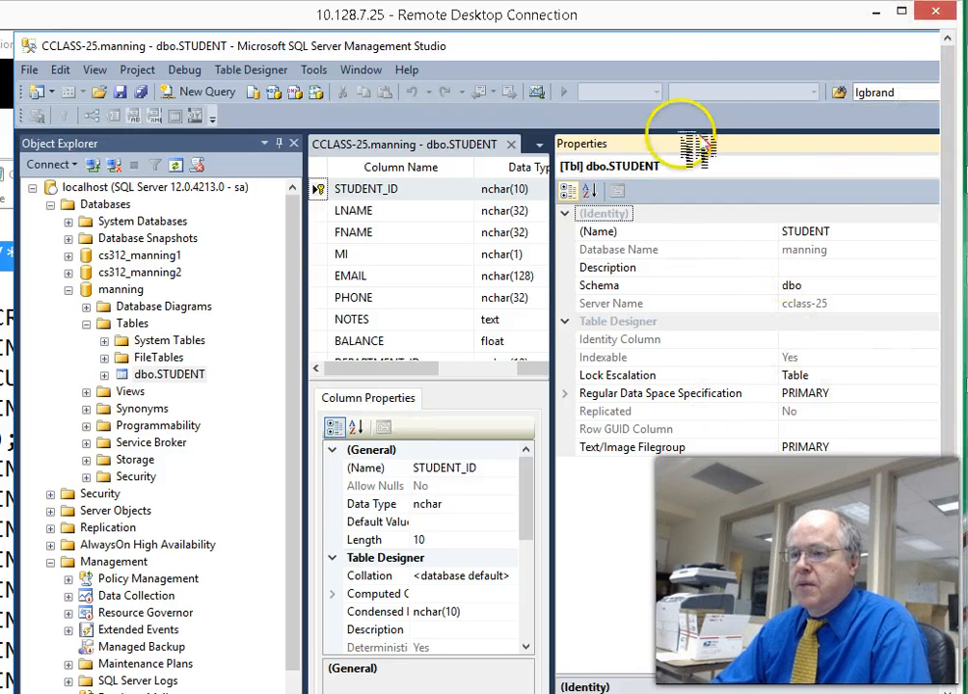
drag(729, 40, 536, 45)
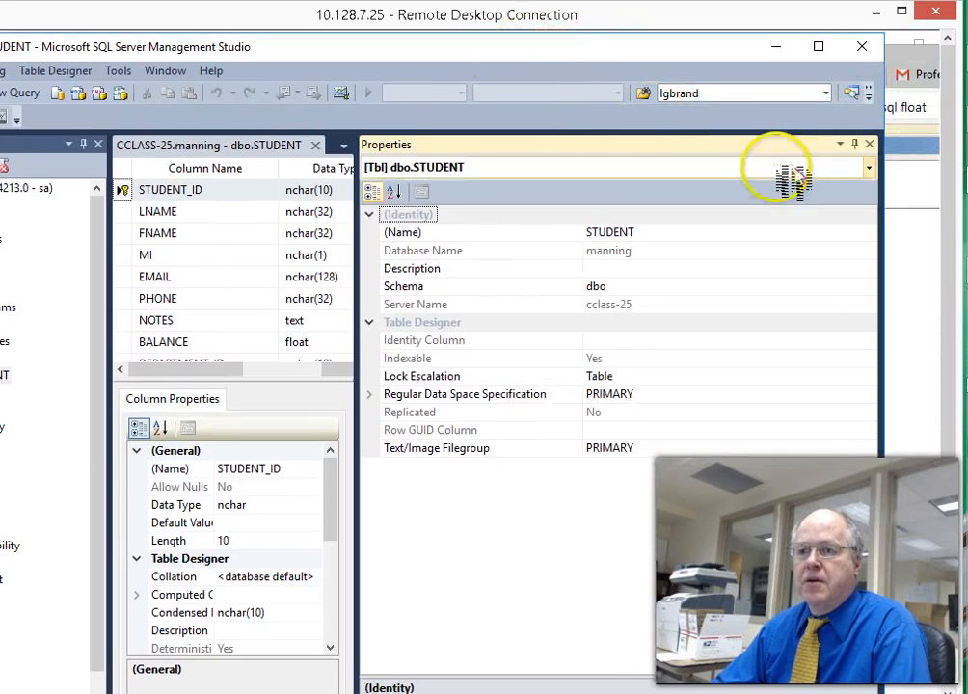
drag(887, 190, 735, 191)
drag(499, 50, 743, 51)
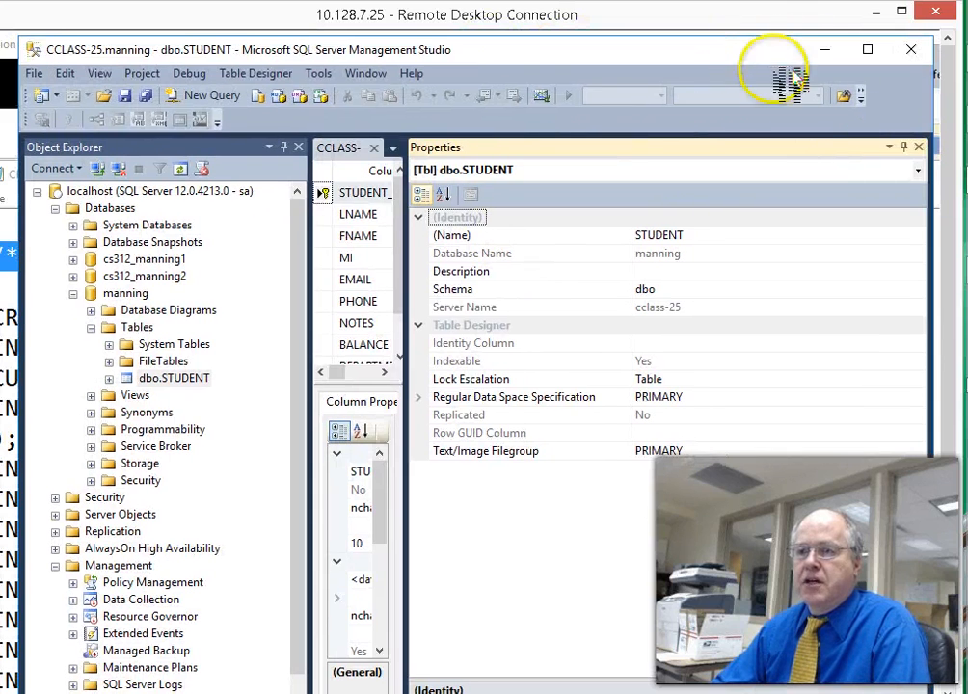
click(920, 145)
drag(535, 48, 565, 61)
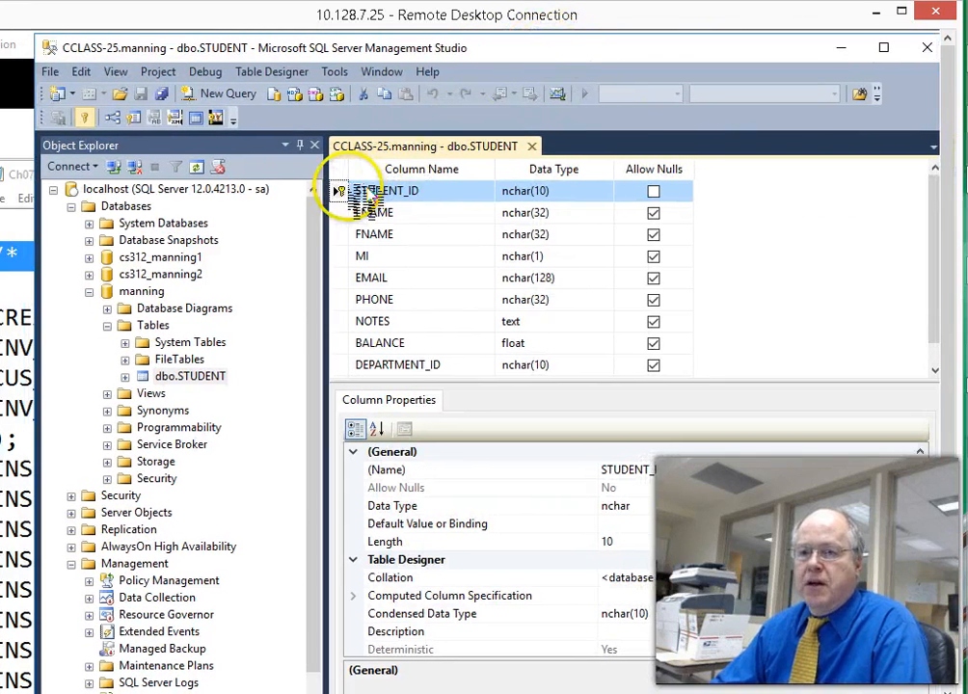
- Remove STUDENT_ID's primary key, change its type to uniqueidentifier, and try saving the design
right_click(339, 191)
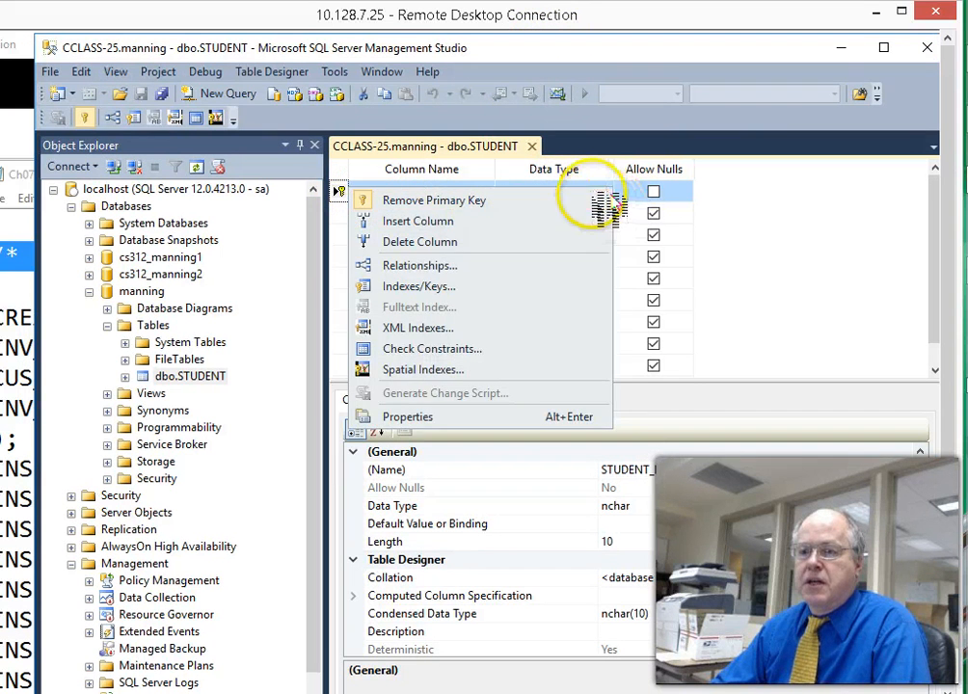
click(605, 200)
click(582, 195)
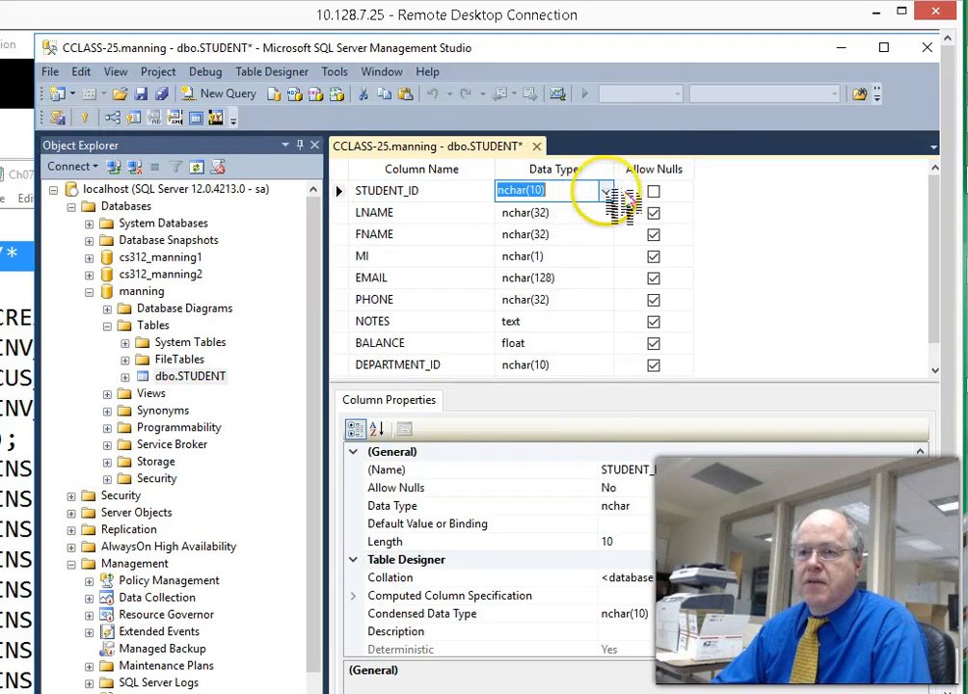
click(606, 192)
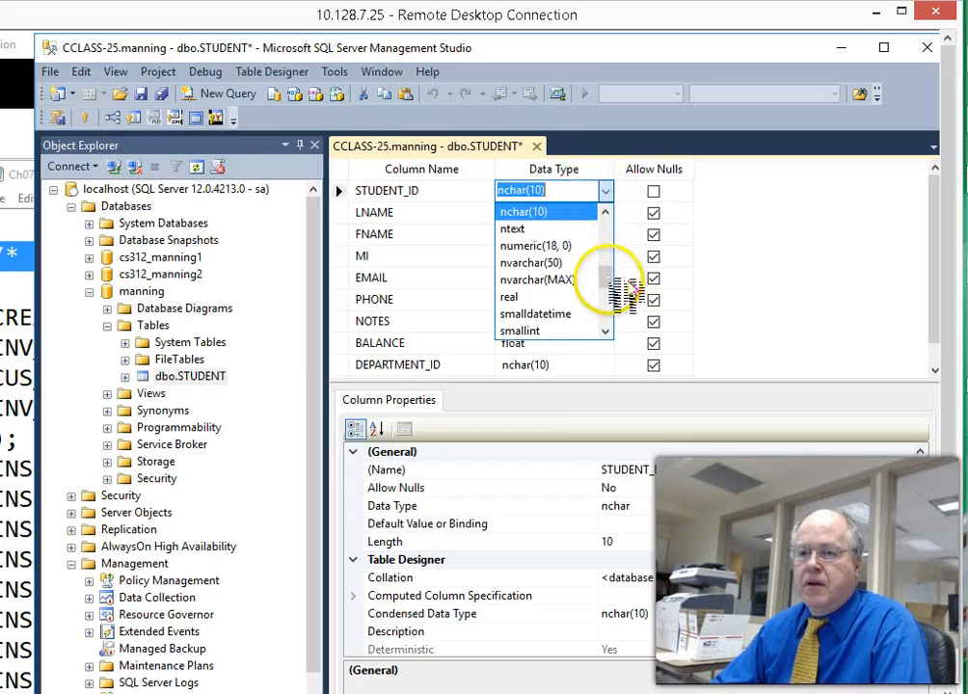
scroll(617, 304, down, 4)
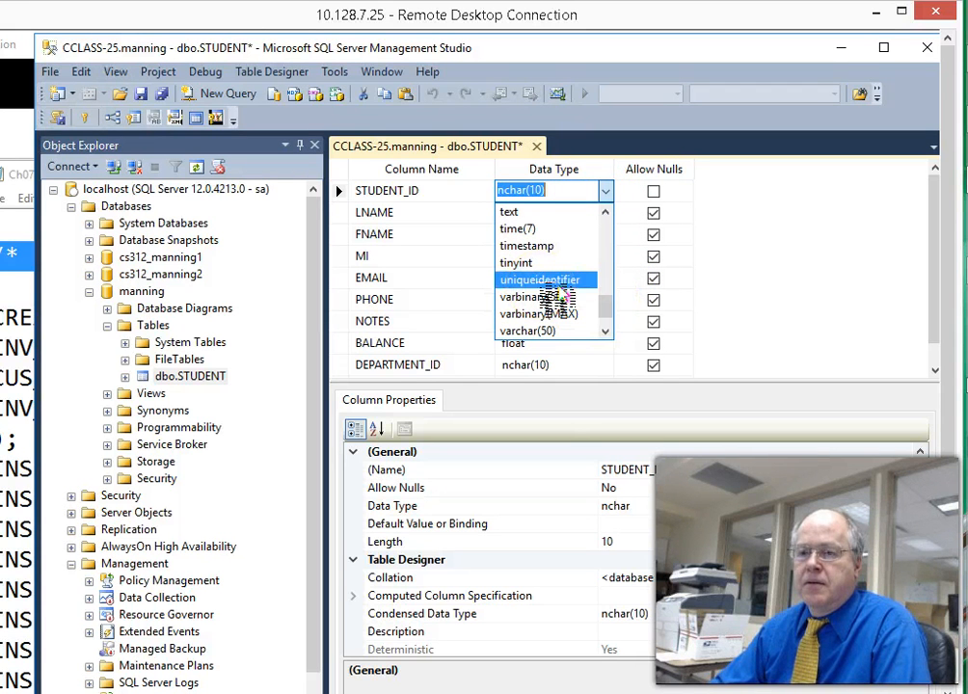
click(549, 281)
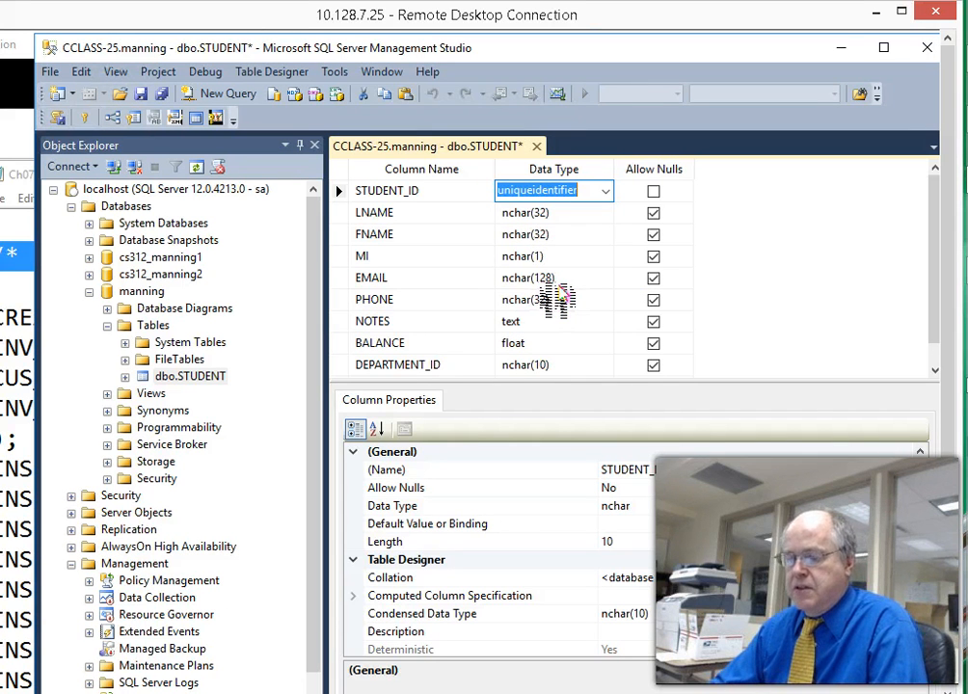
key(ctrl+s)
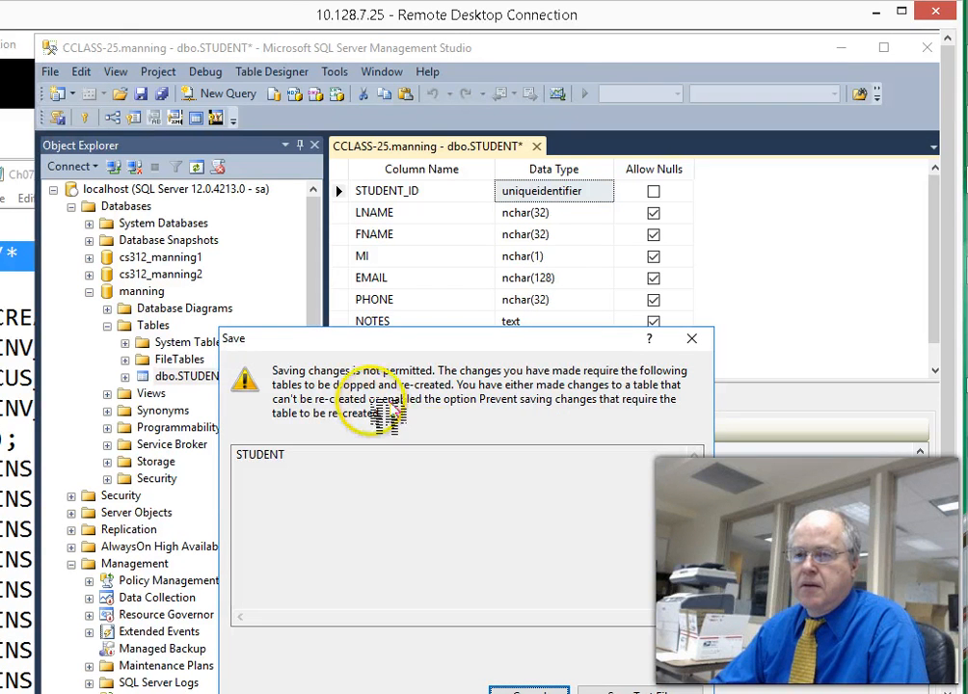
- Cancel the blocked 'Saving changes is not permitted' save and dismiss the follow-up message
drag(416, 341, 457, 205)
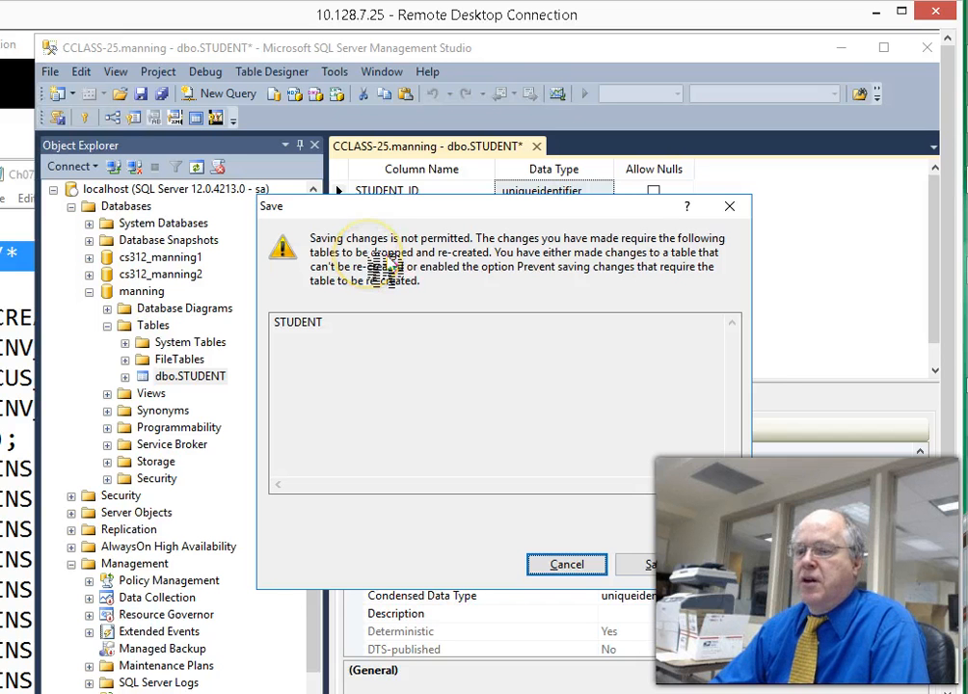
click(590, 566)
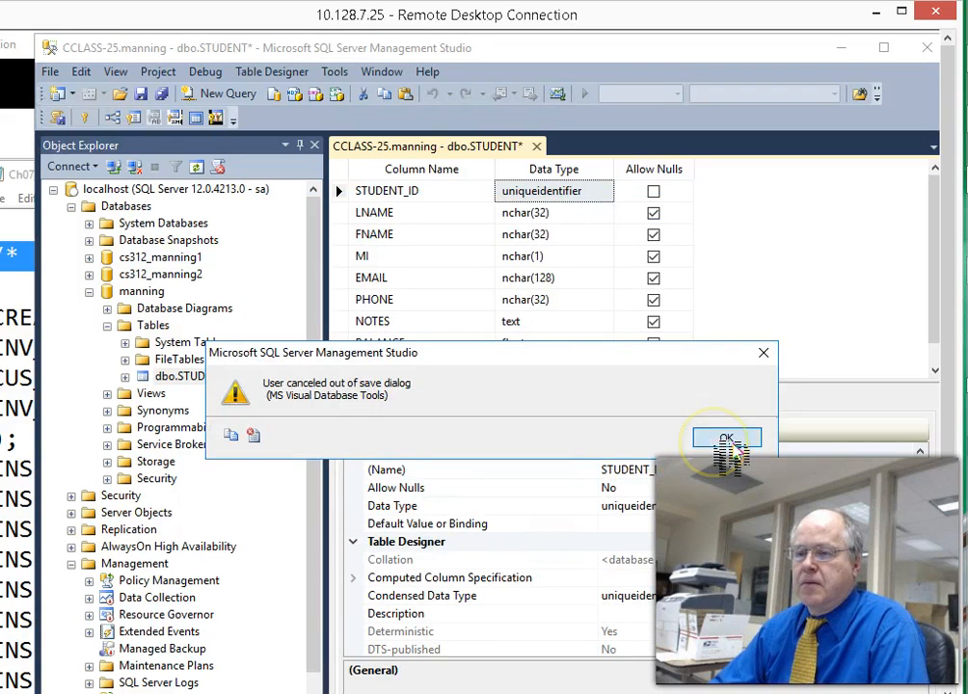
click(727, 440)
- Close the STUDENT table designer, choosing No to discard the data type change
right_click(577, 194)
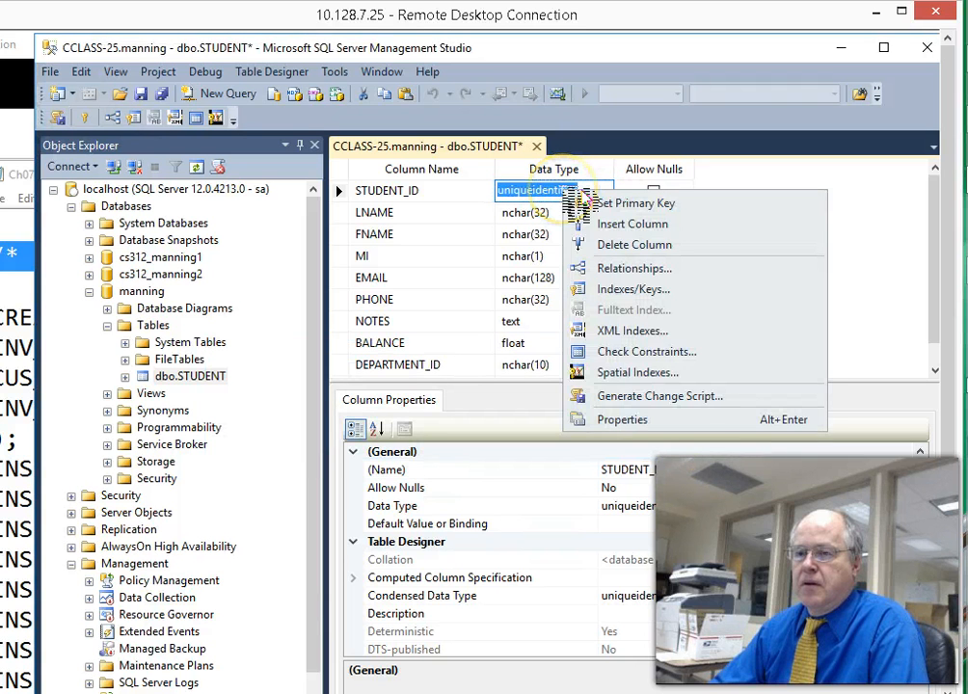
click(576, 190)
click(605, 190)
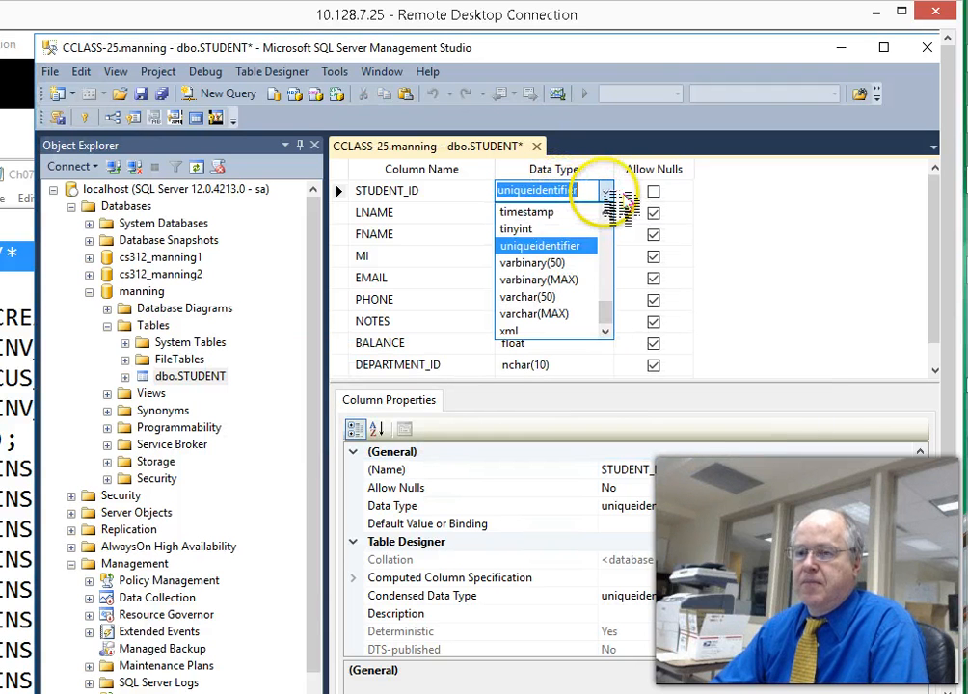
drag(605, 315, 634, 315)
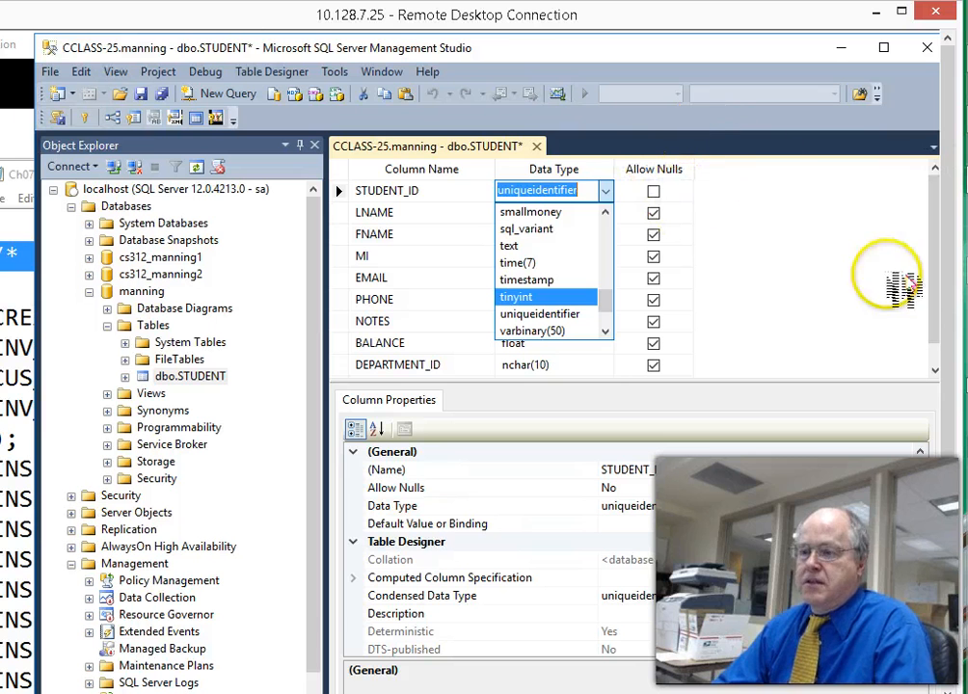
click(556, 49)
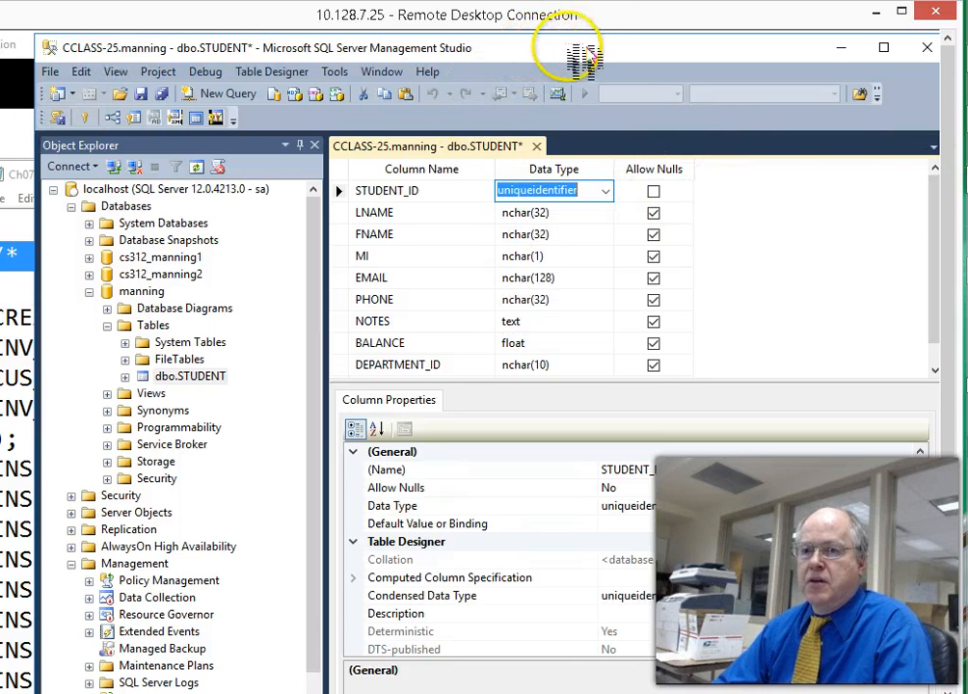
drag(568, 48, 534, 46)
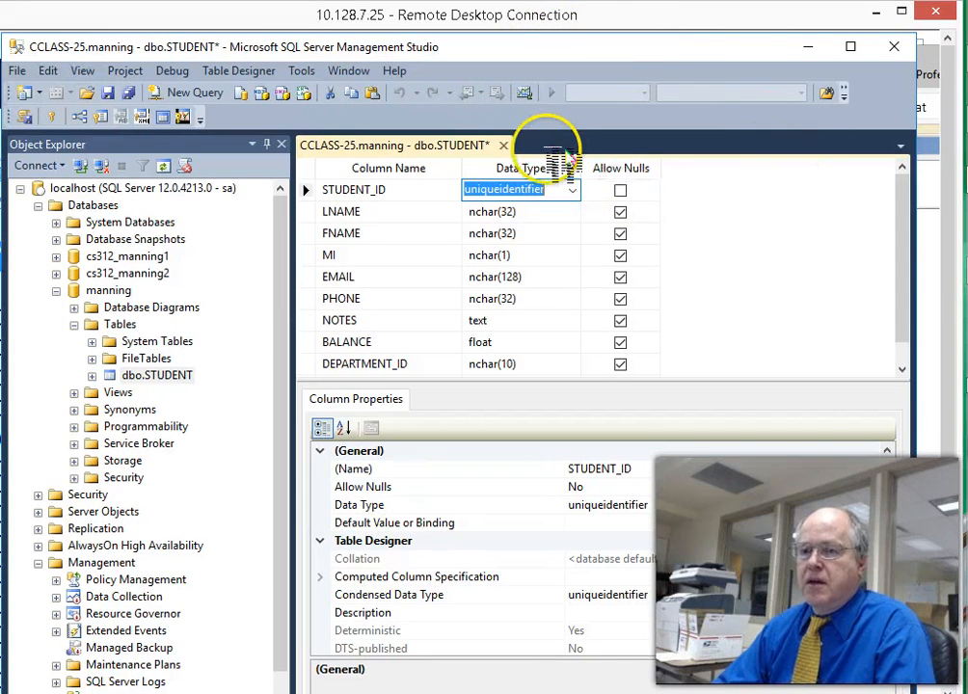
click(503, 145)
click(527, 523)
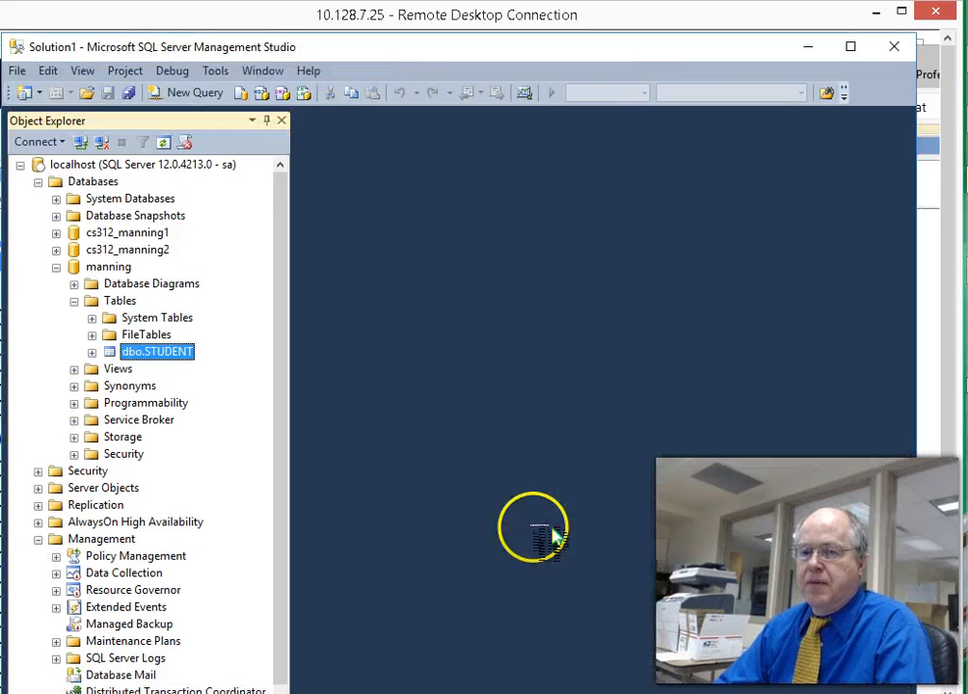
right_click(120, 354)
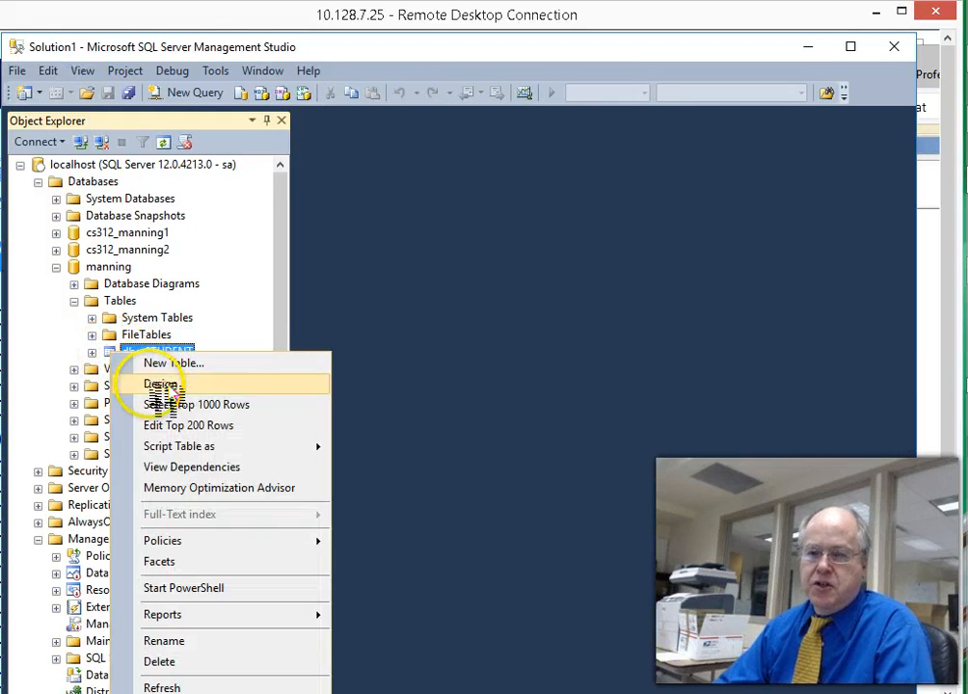
click(162, 386)
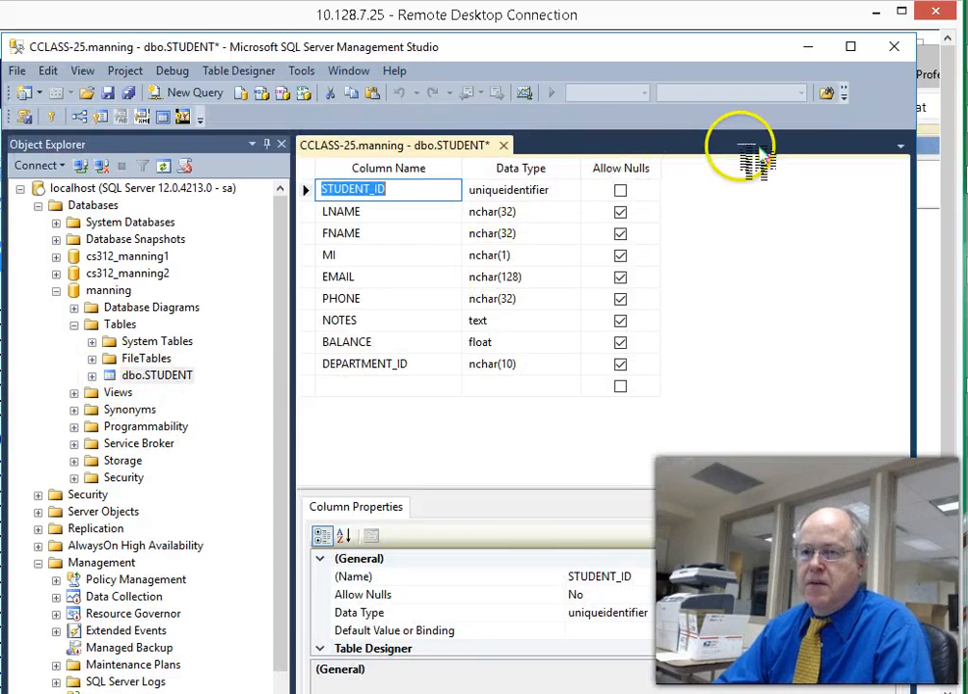
click(503, 145)
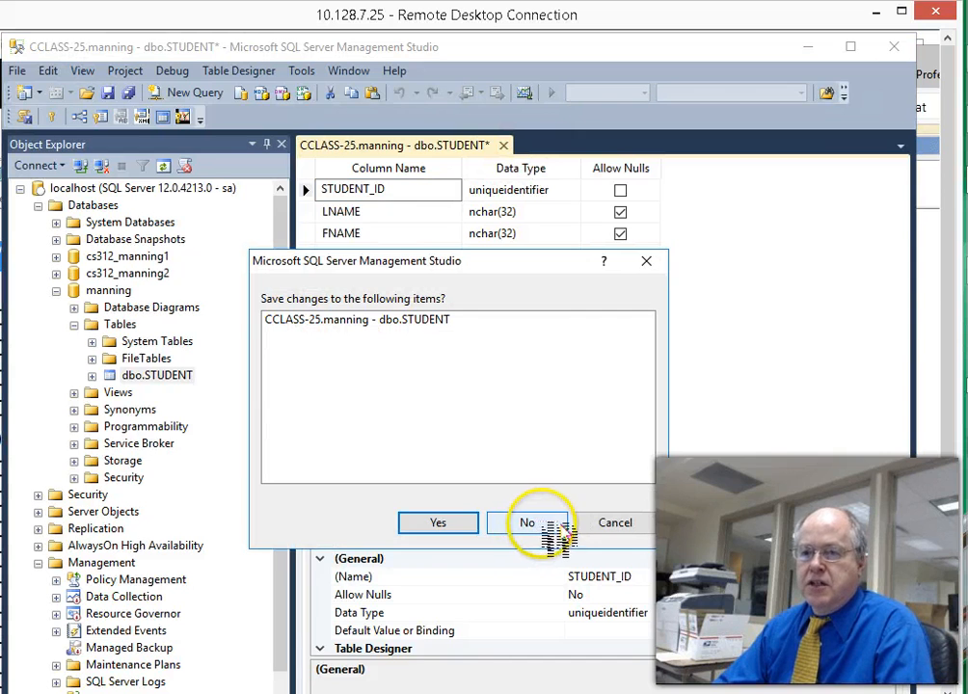
click(547, 527)
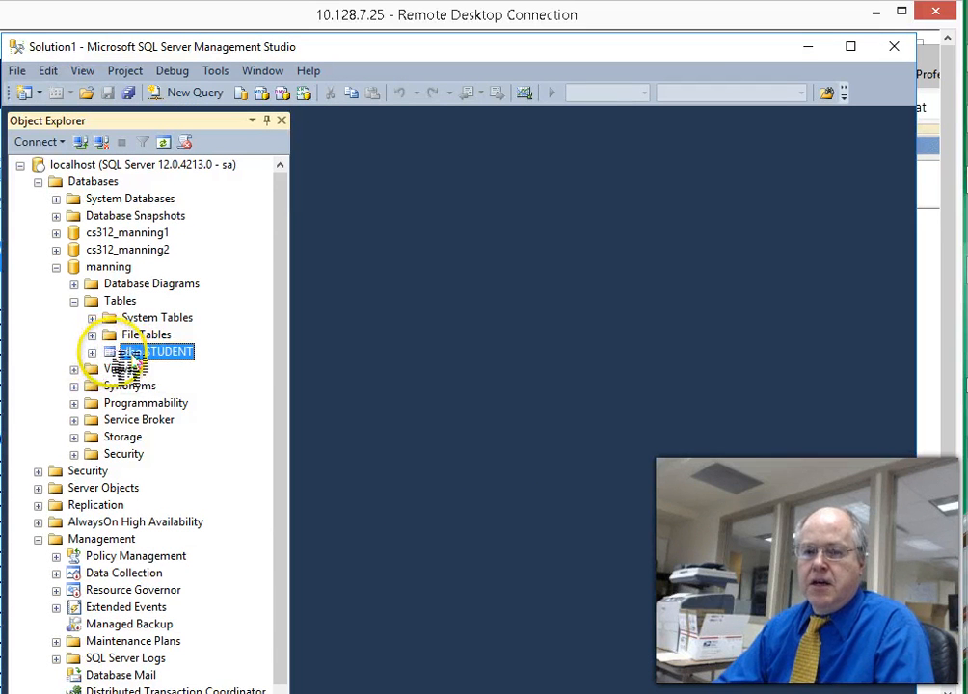
right_click(132, 355)
click(179, 427)
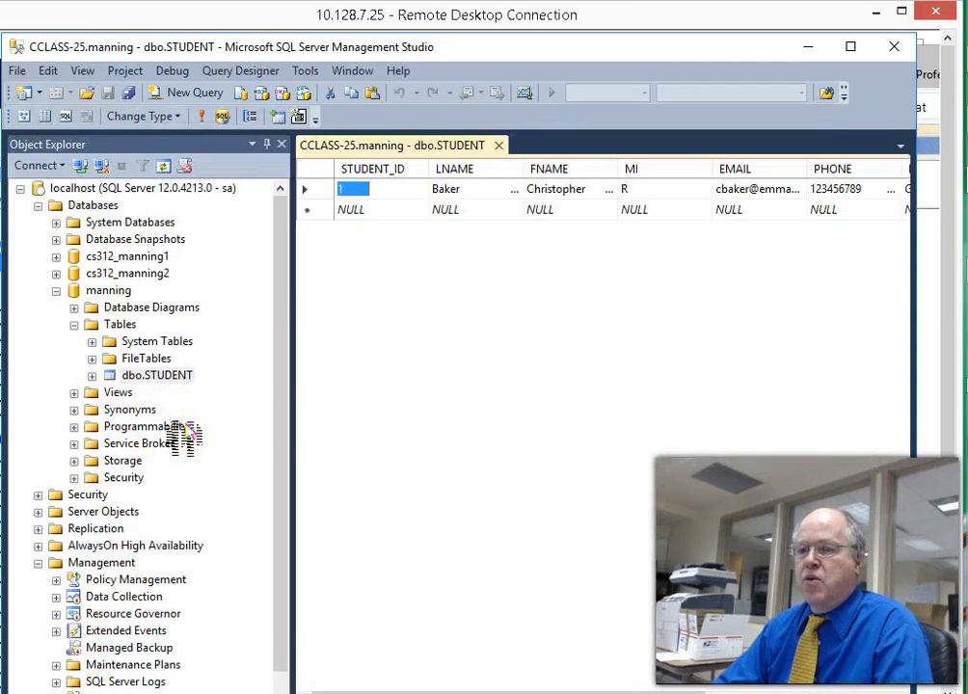
click(499, 146)
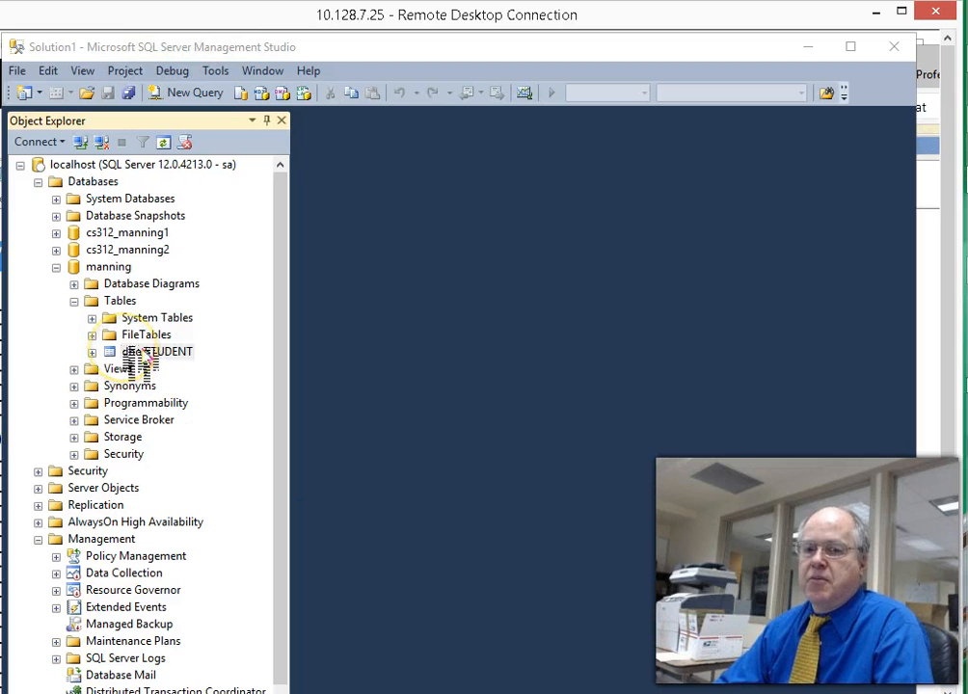
right_click(140, 353)
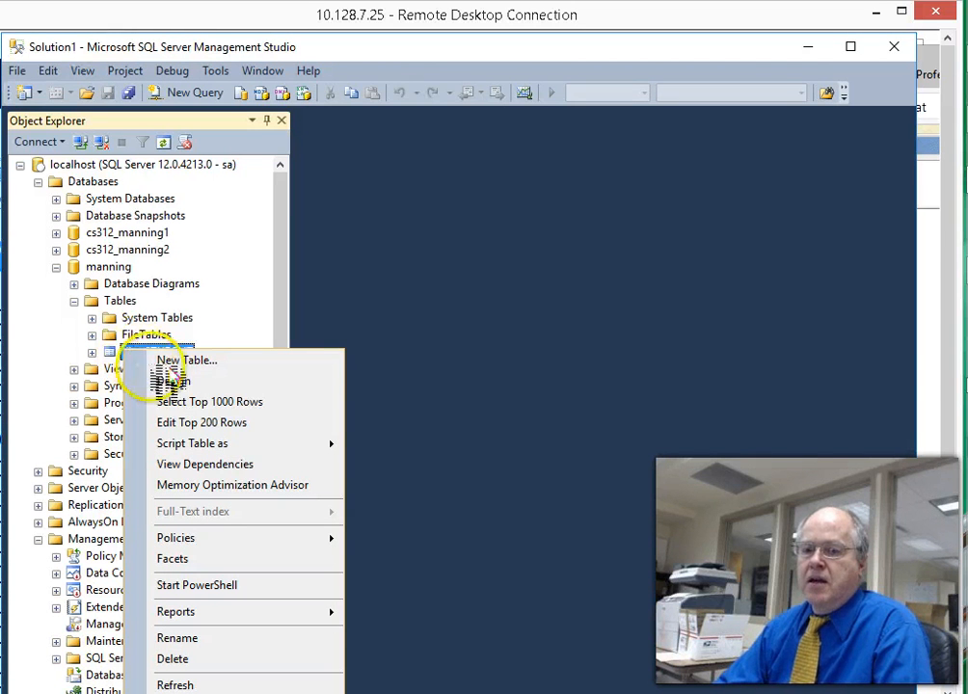
- Script dbo.STUDENT via Script Table as > CREATE To > New Query Editor Window
mouse_move(243, 450)
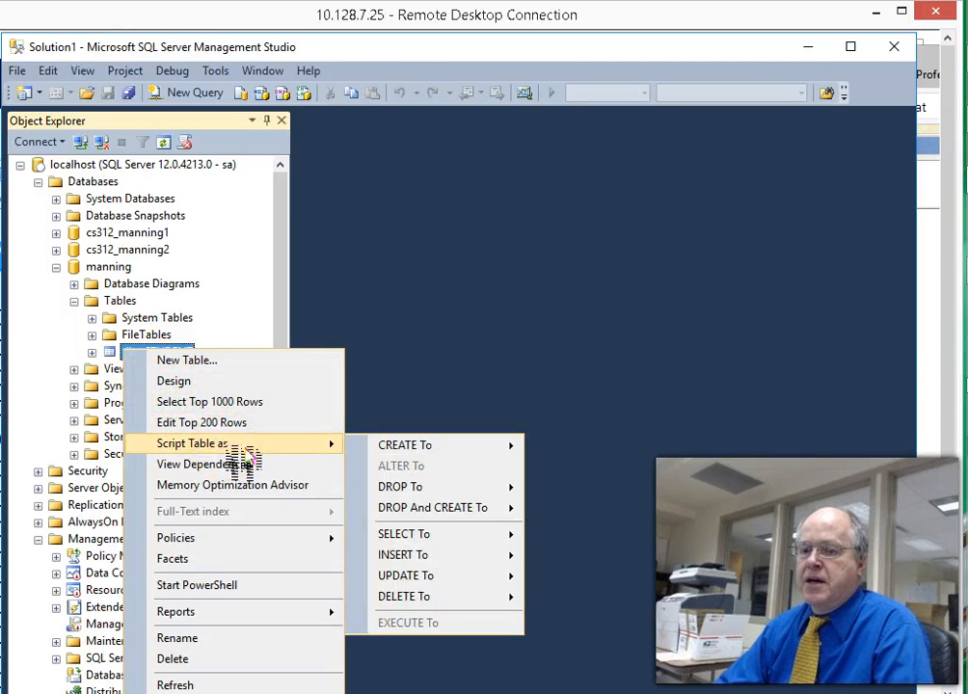
mouse_move(432, 447)
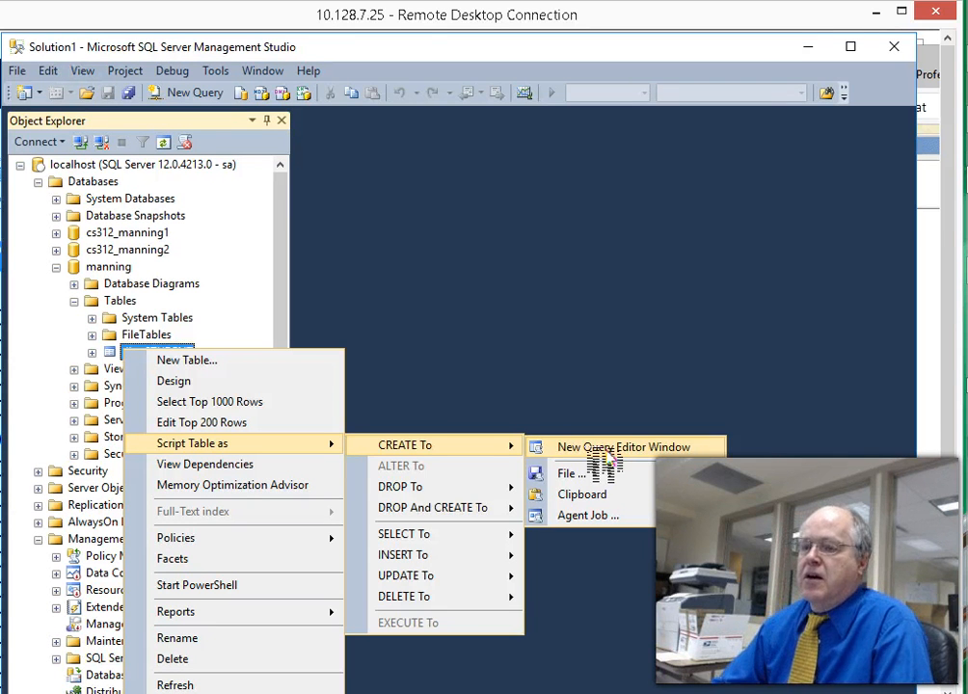
click(593, 447)
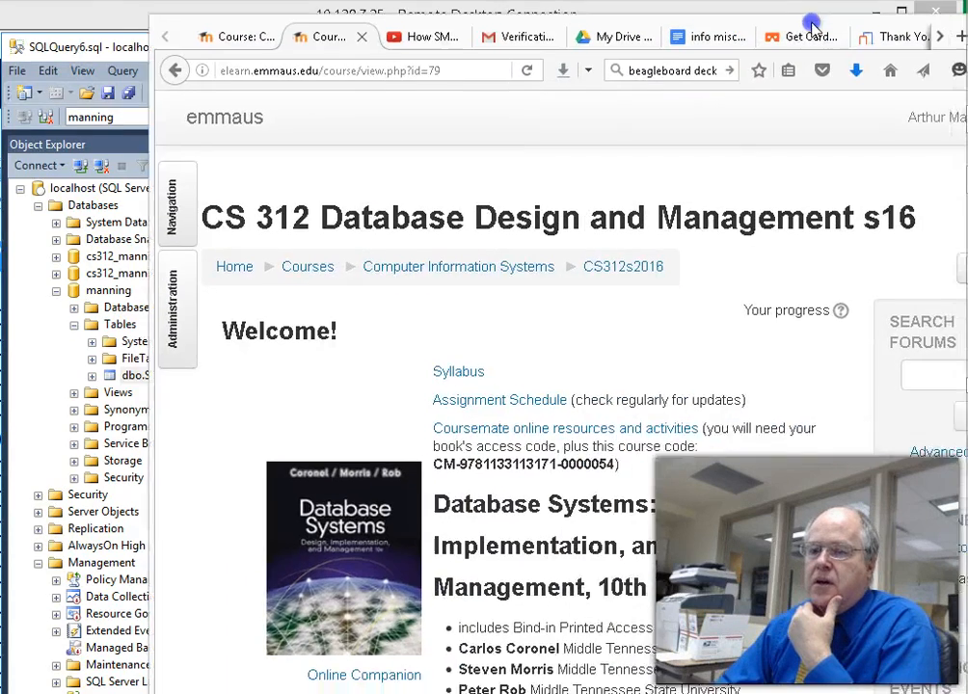
- Expand the Chapter_07 resource folder and open Ch07_Artist_SQL.txt with Notepad++
scroll(655, 352, down, 10)
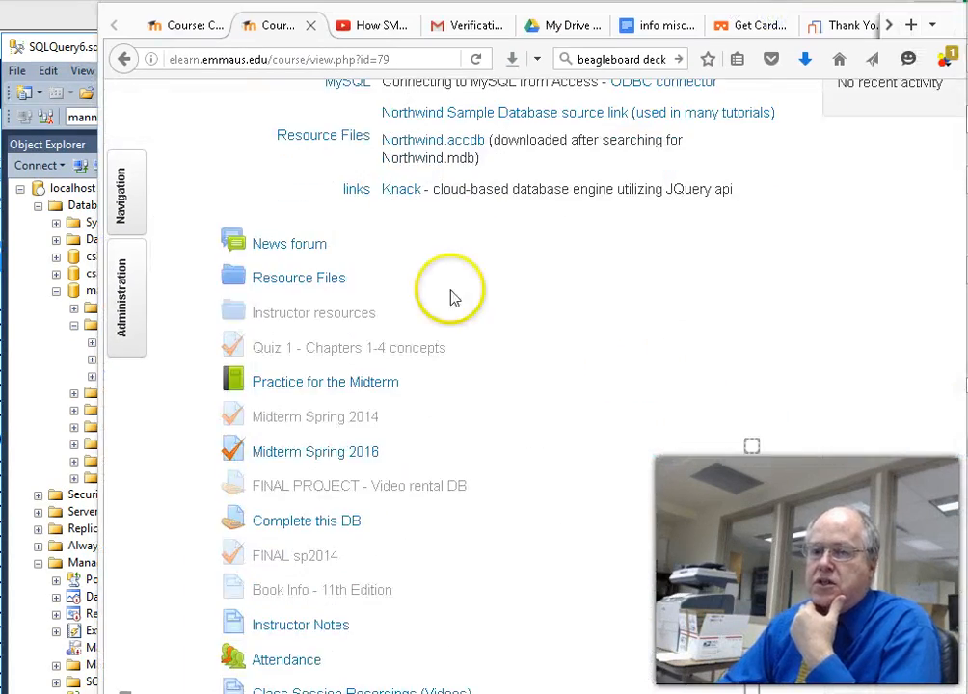
scroll(296, 287, down, 5)
scroll(296, 287, up, 2)
click(175, 285)
scroll(459, 376, down, 1)
scroll(458, 375, down, 1)
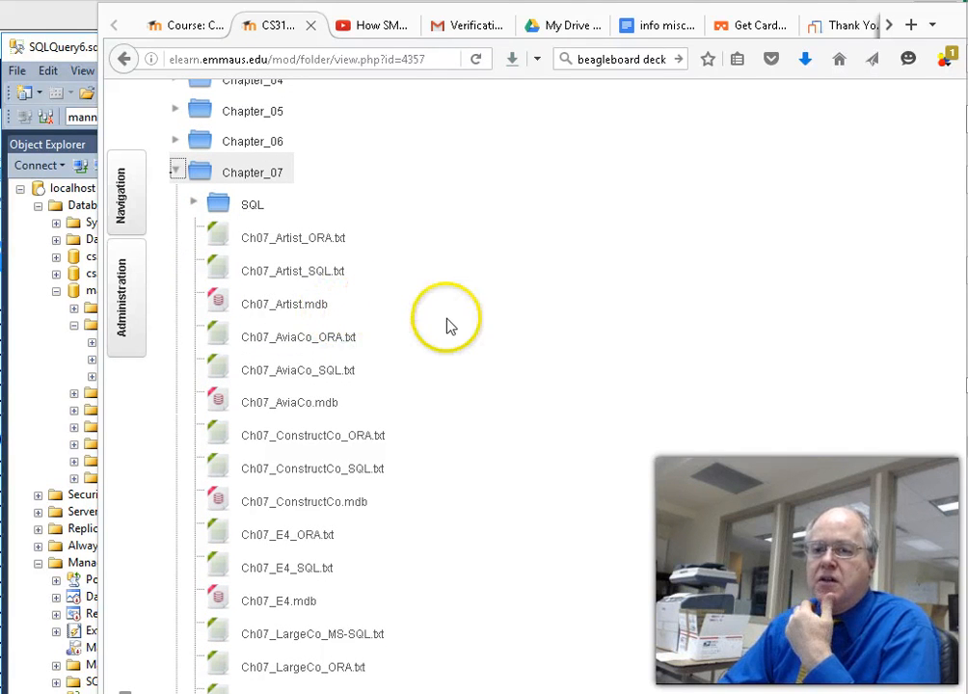
click(269, 276)
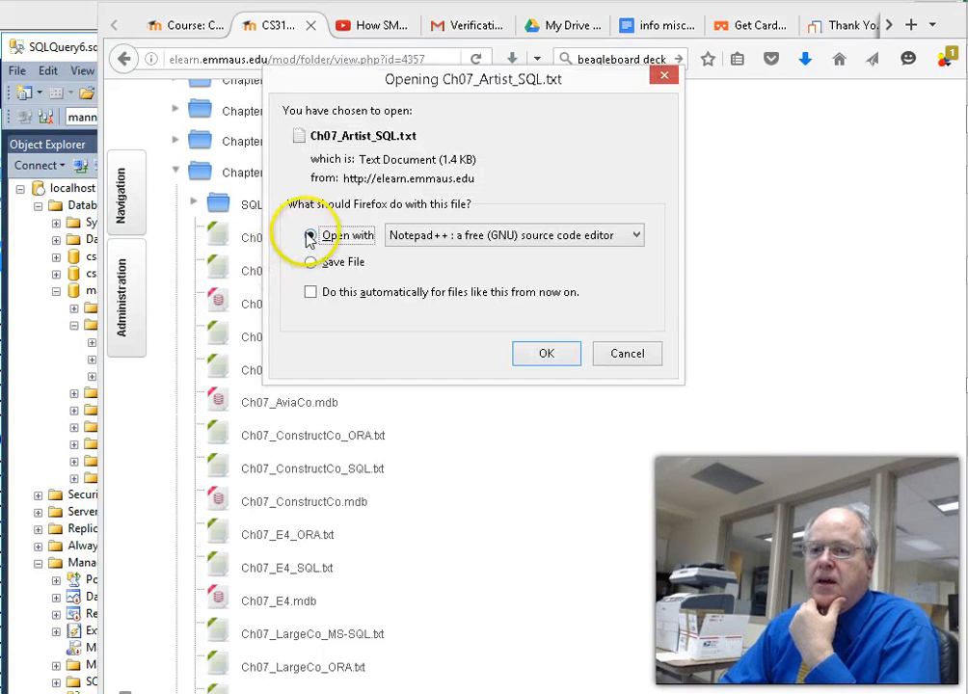
click(547, 353)
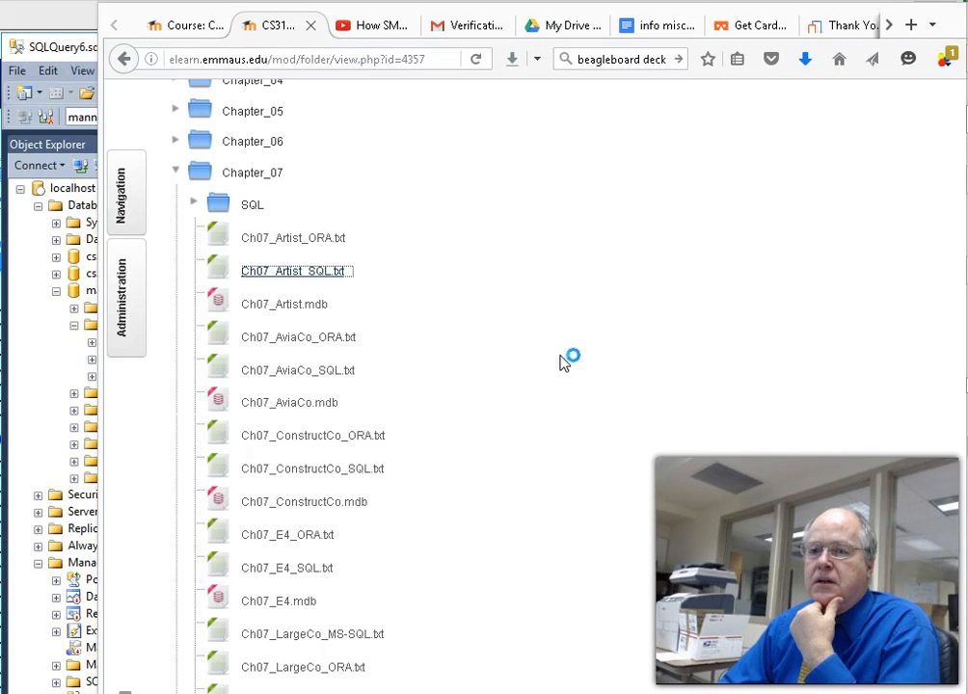
- Select the CREATE TABLE GALLERY statement, lines 5–11, in the Artist script and return to SSMS
click(545, 14)
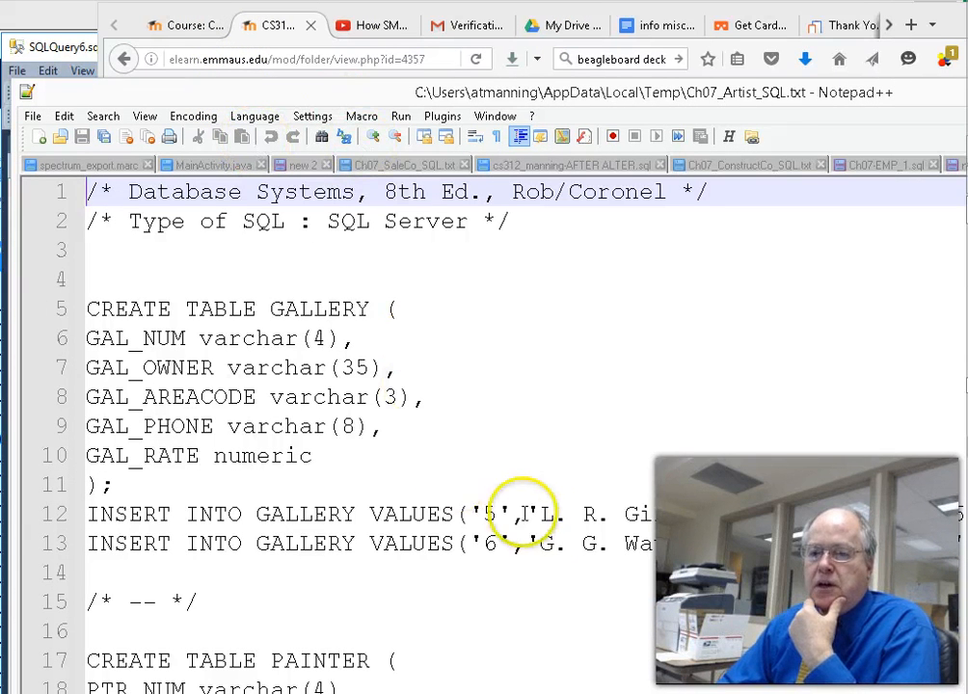
drag(88, 308, 210, 477)
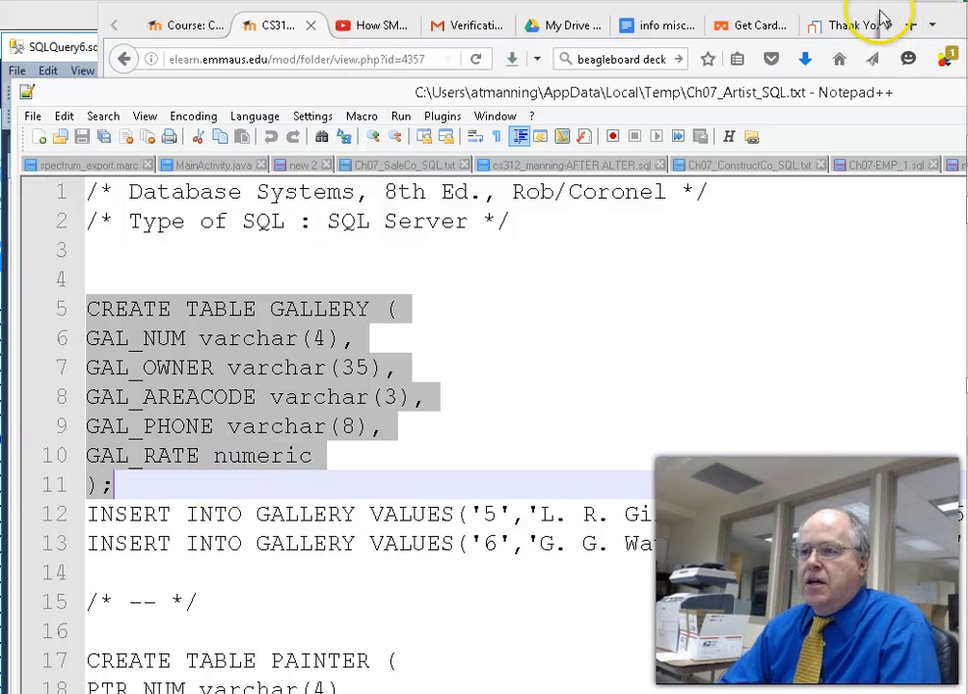
drag(866, 10, 966, 9)
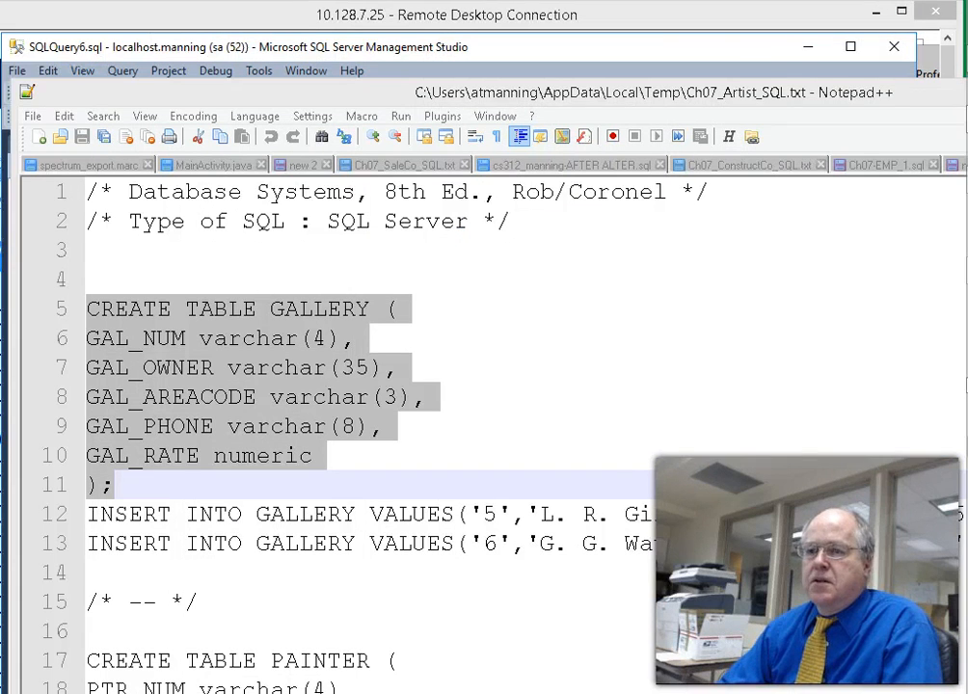
- Paste the CREATE TABLE GALLERY statement into a new query and execute it
click(688, 21)
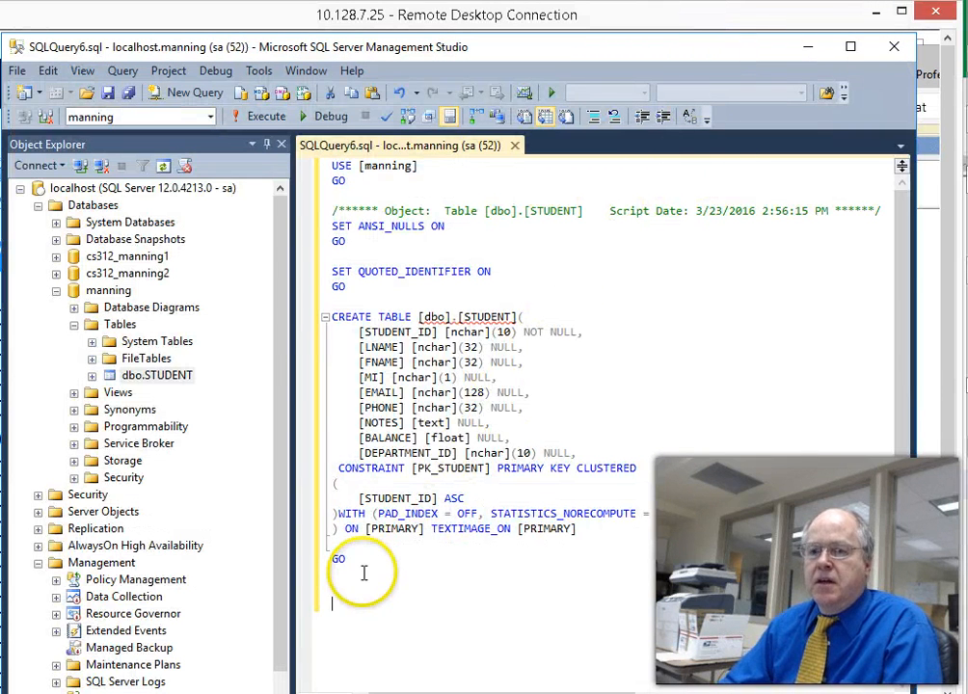
click(183, 94)
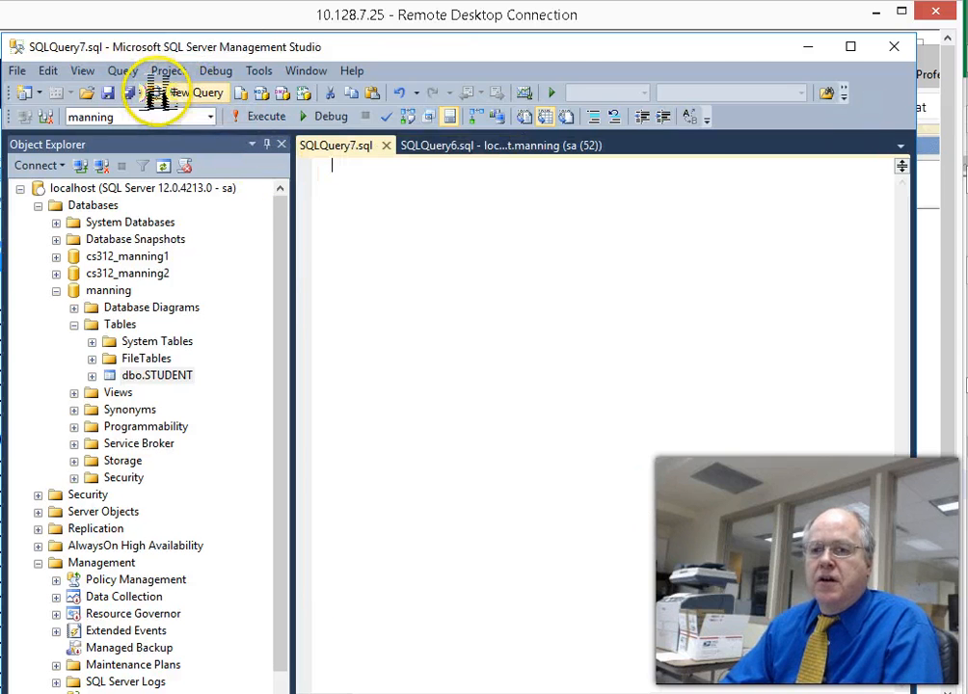
text(CREATE TABLE GALLERY ( GAL_NUM varchar(4), GAL_OWNER varchar(35), GAL_AREACODE varchar(3), GAL_PHONE varchar(8), GAL_RATE numeric );)
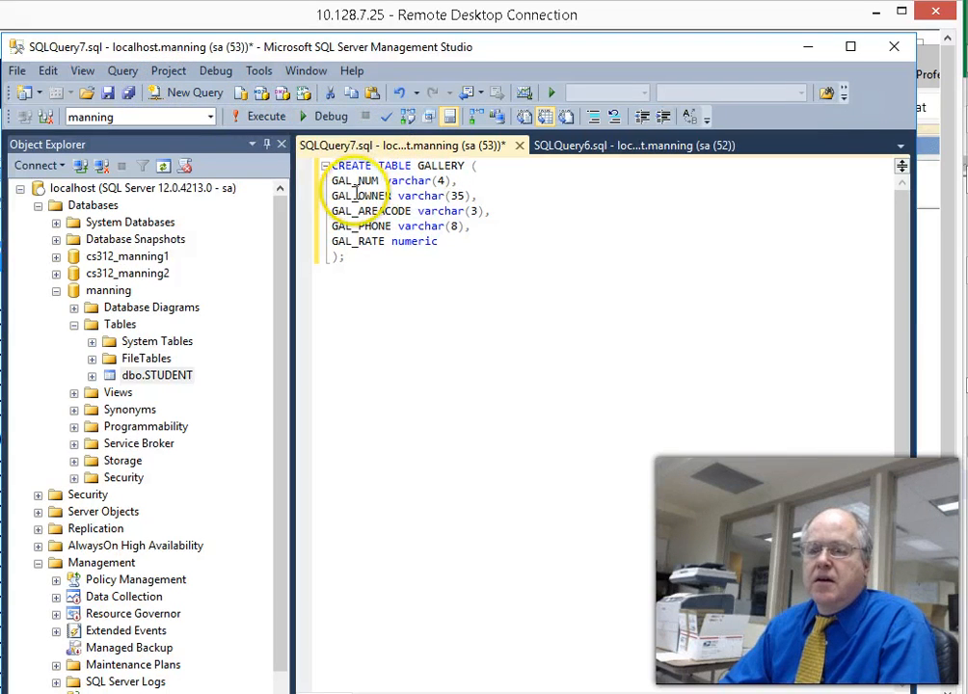
click(269, 116)
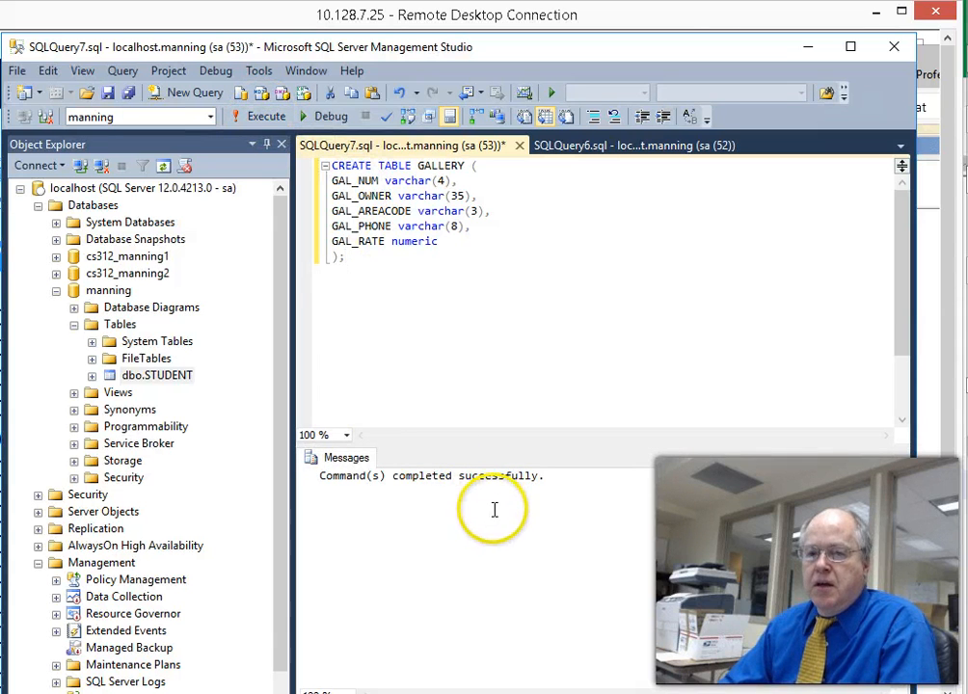
- Refresh manning's Tables so dbo.GALLERY appears
right_click(101, 291)
click(120, 324)
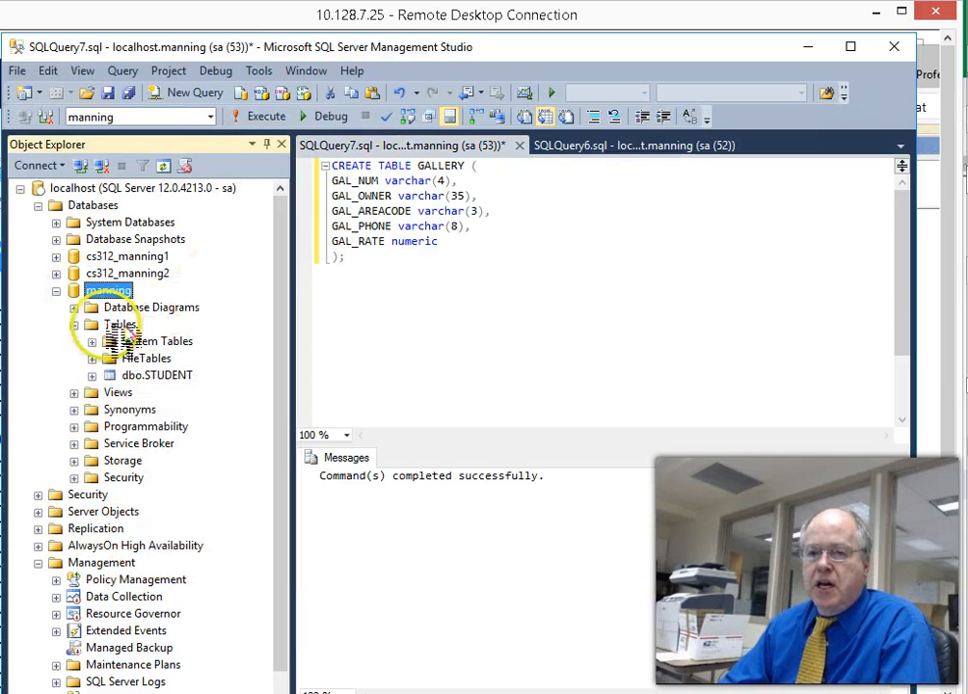
right_click(102, 325)
click(130, 443)
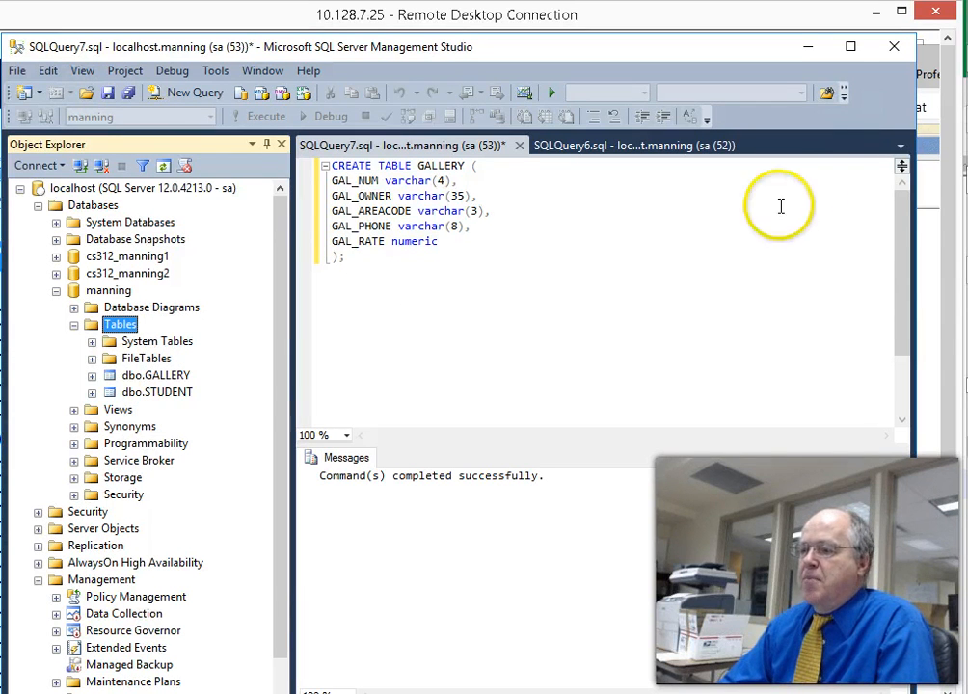
- Replace the query text with the two INSERT INTO GALLERY lines for galleries 5 and 6, and execute them
key(alt+Tab)
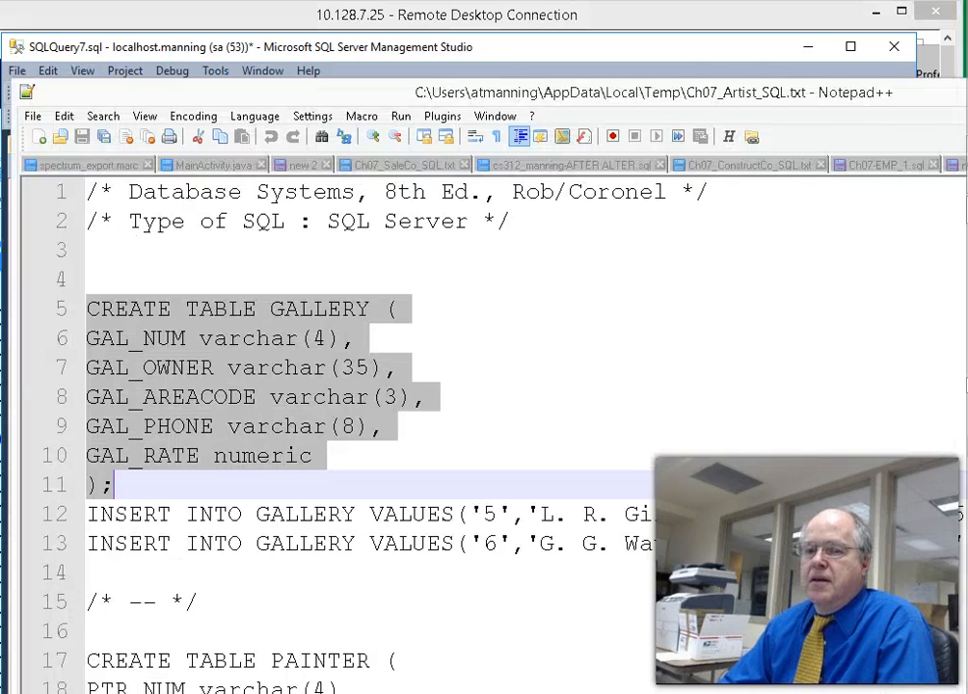
drag(682, 95, 966, 40)
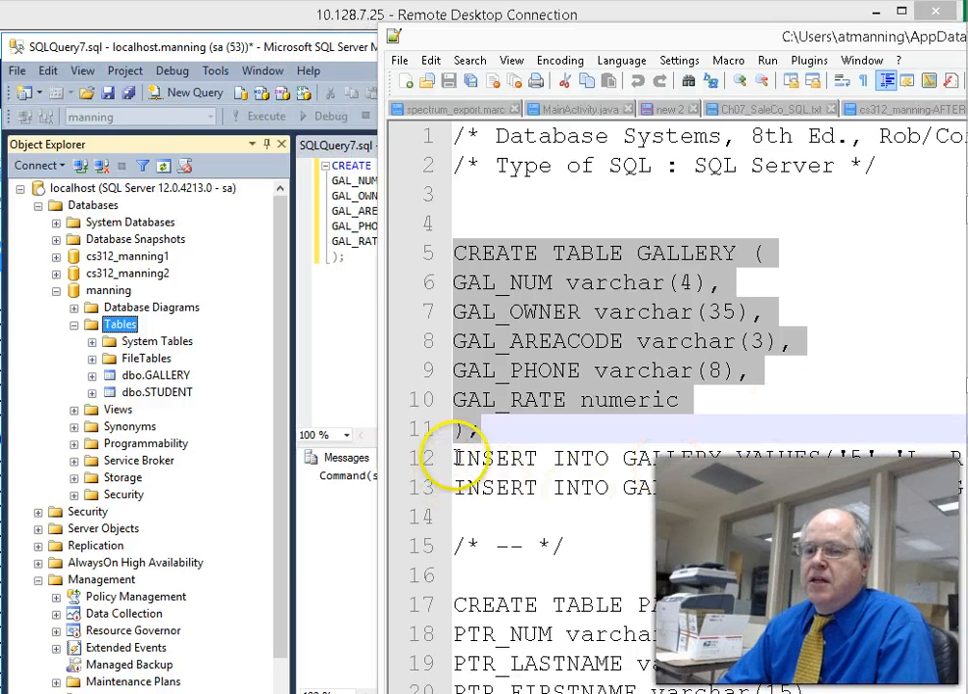
drag(455, 453, 462, 522)
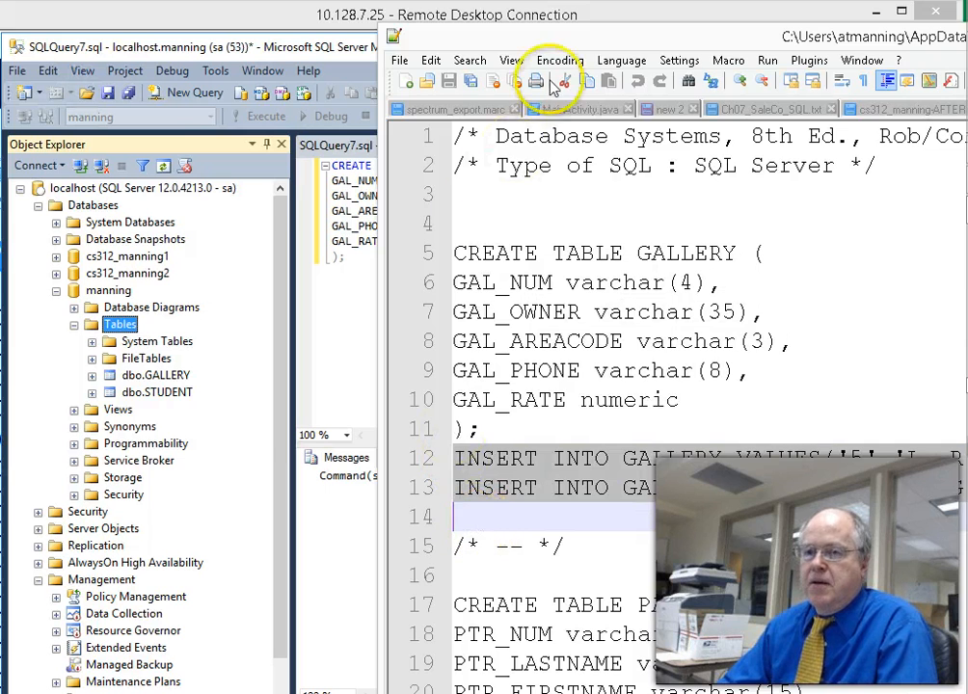
drag(568, 43, 967, 96)
click(384, 349)
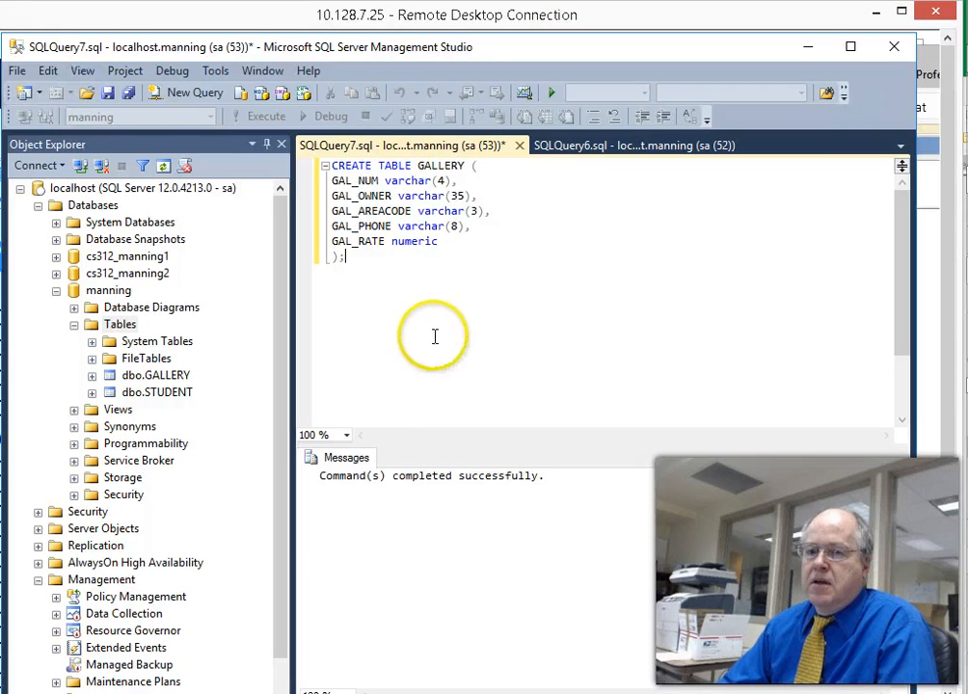
key(ctrl+a)
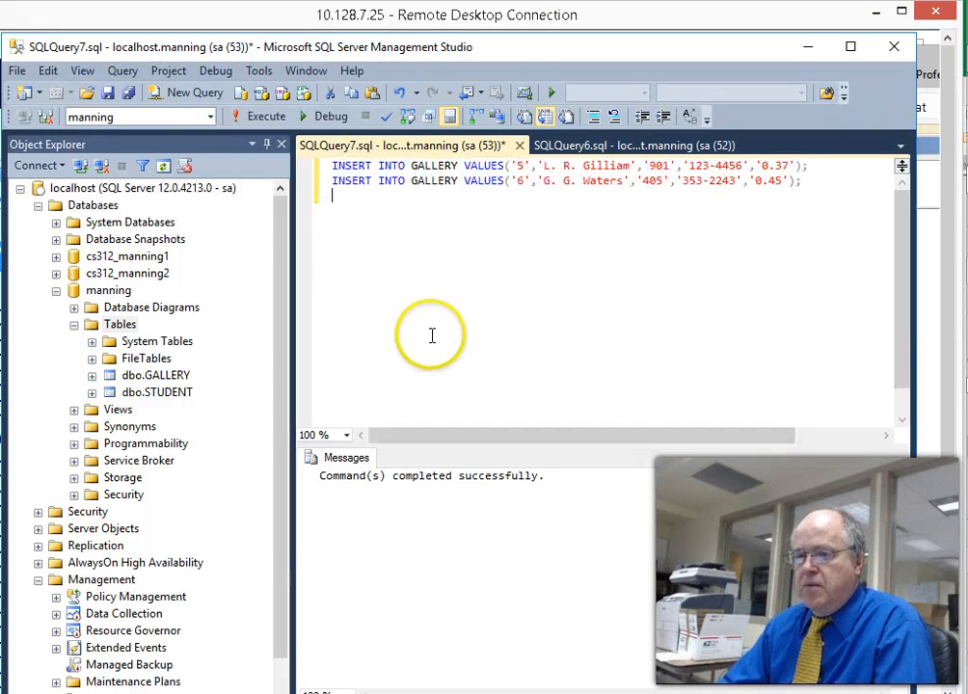
click(260, 116)
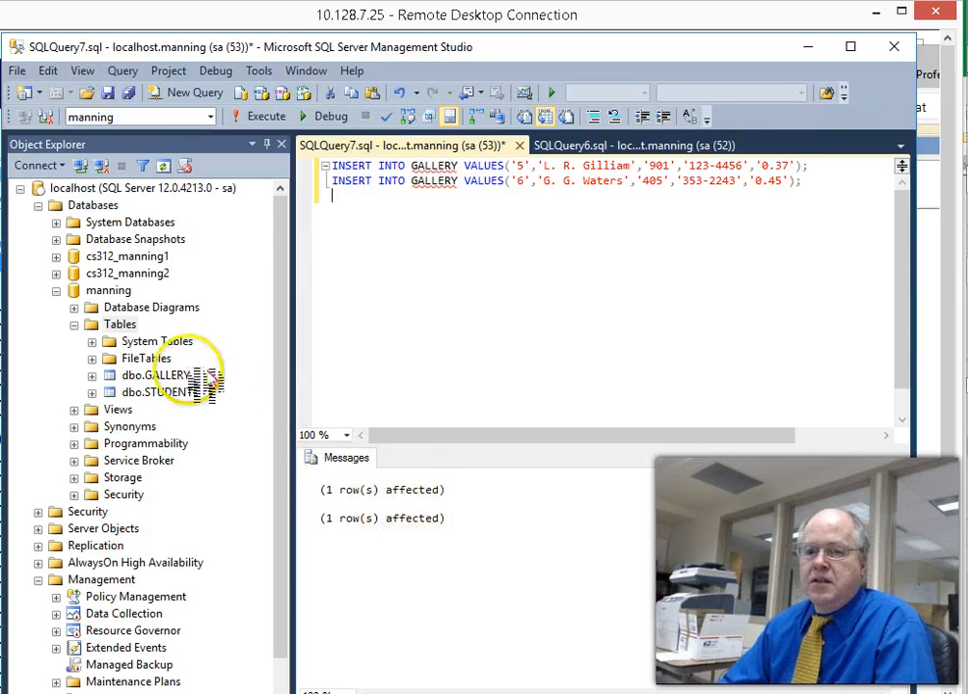
click(146, 395)
- Open dbo.GALLERY's top 200 rows to check the inserts, then start a new SQLQuery8 query
right_click(147, 397)
right_click(151, 374)
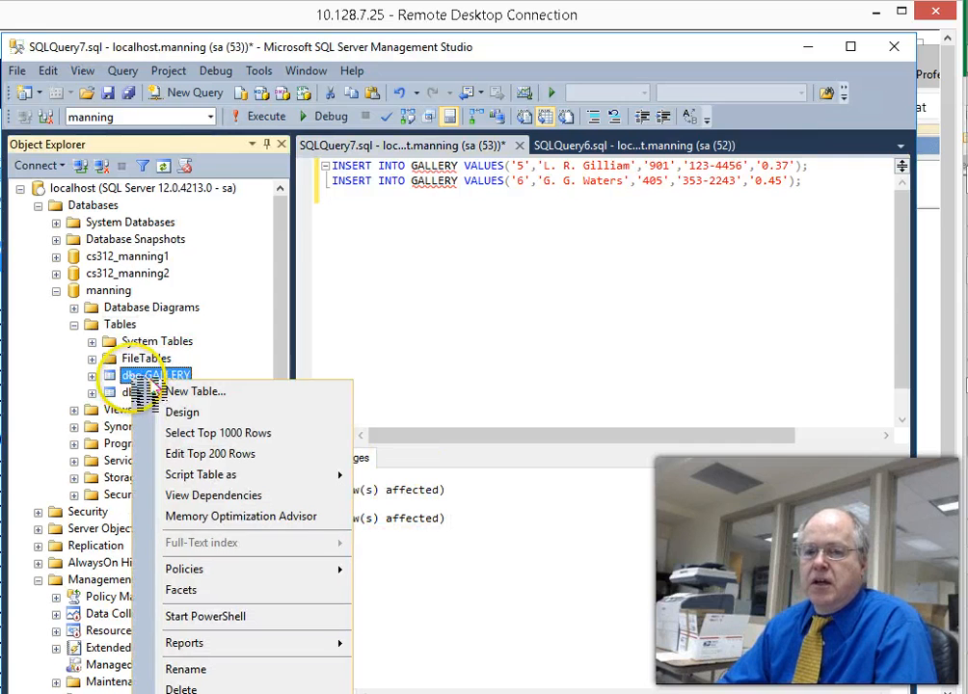
click(197, 453)
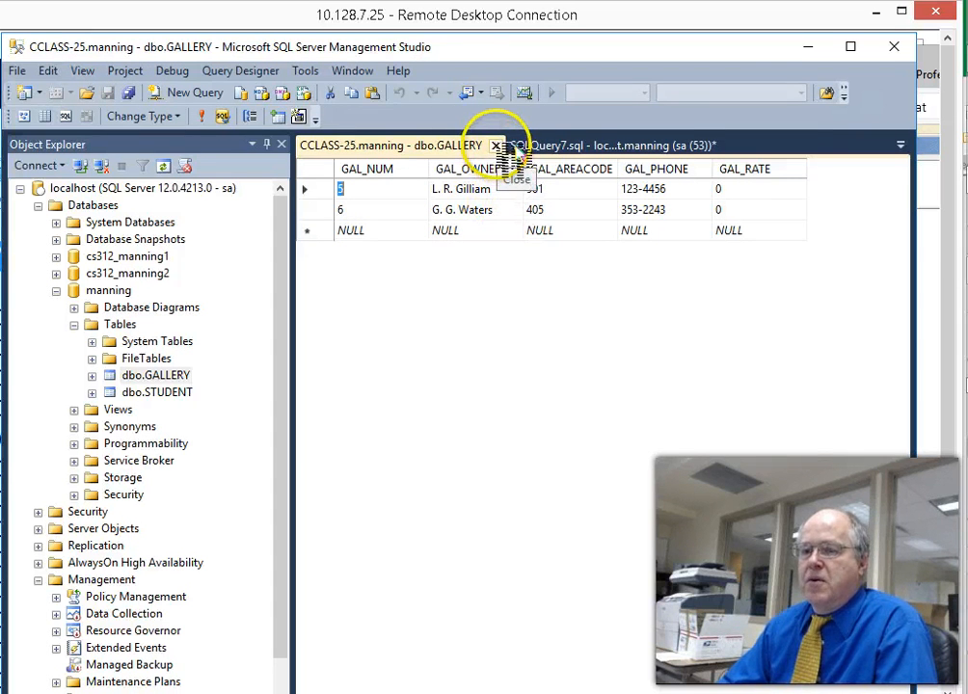
click(175, 93)
drag(967, 96, 759, 56)
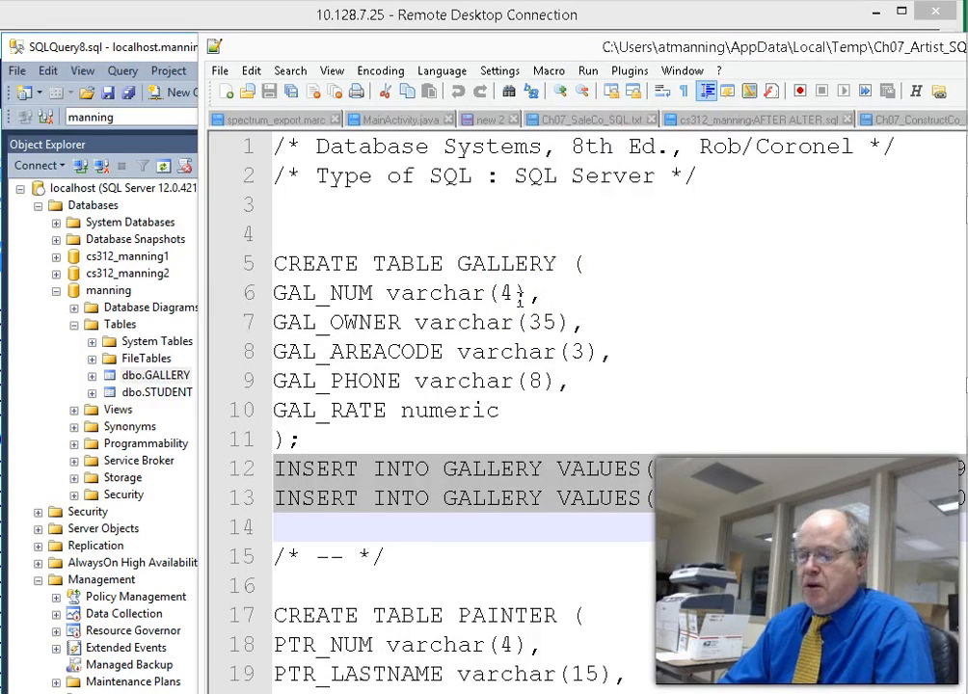
- Copy the PAINTER and PAINTING section, lines 16–46, of the Artist script and switch back to SSMS
scroll(546, 410, down, 2)
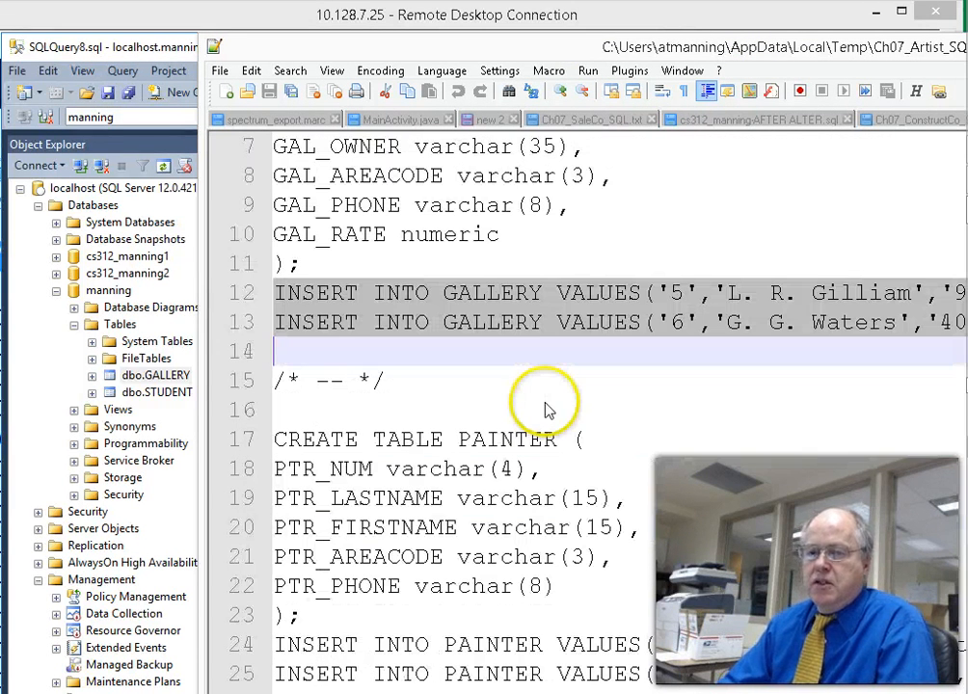
click(280, 418)
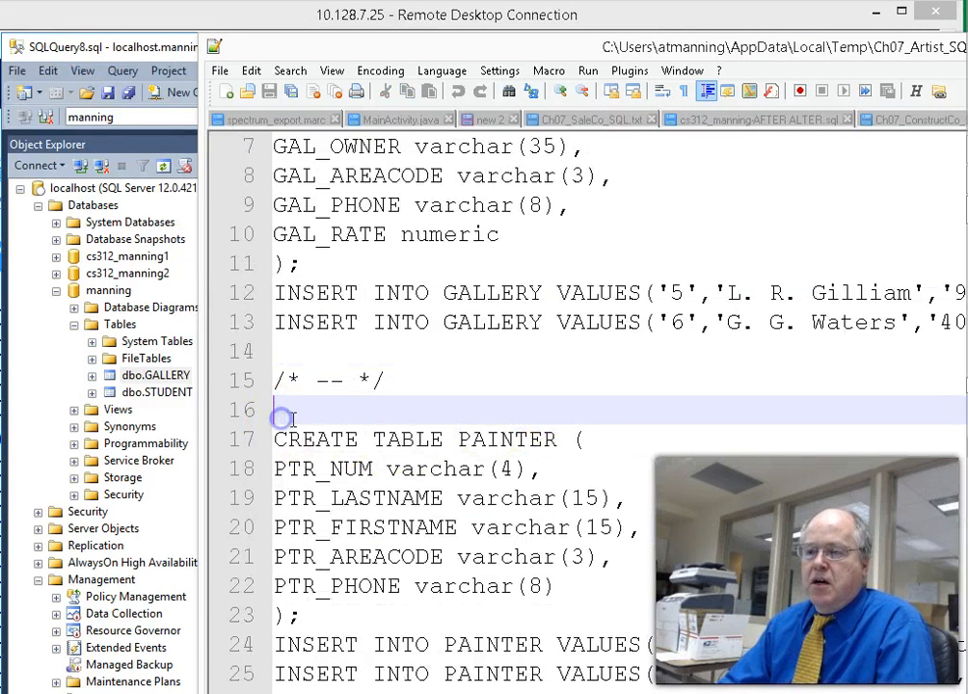
scroll(578, 409, down, 7)
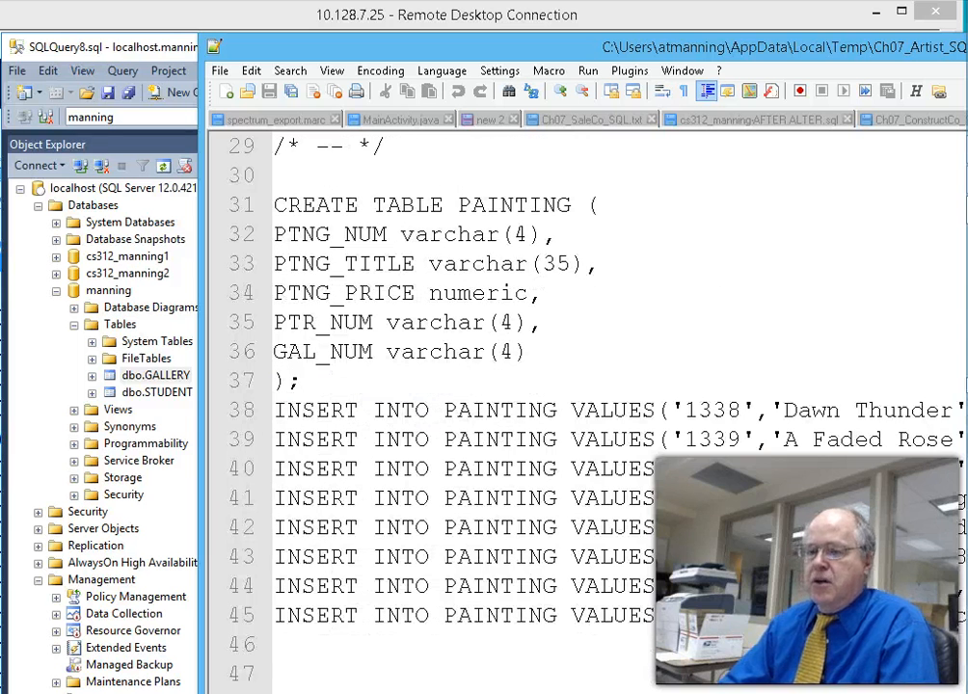
shift+click(381, 659)
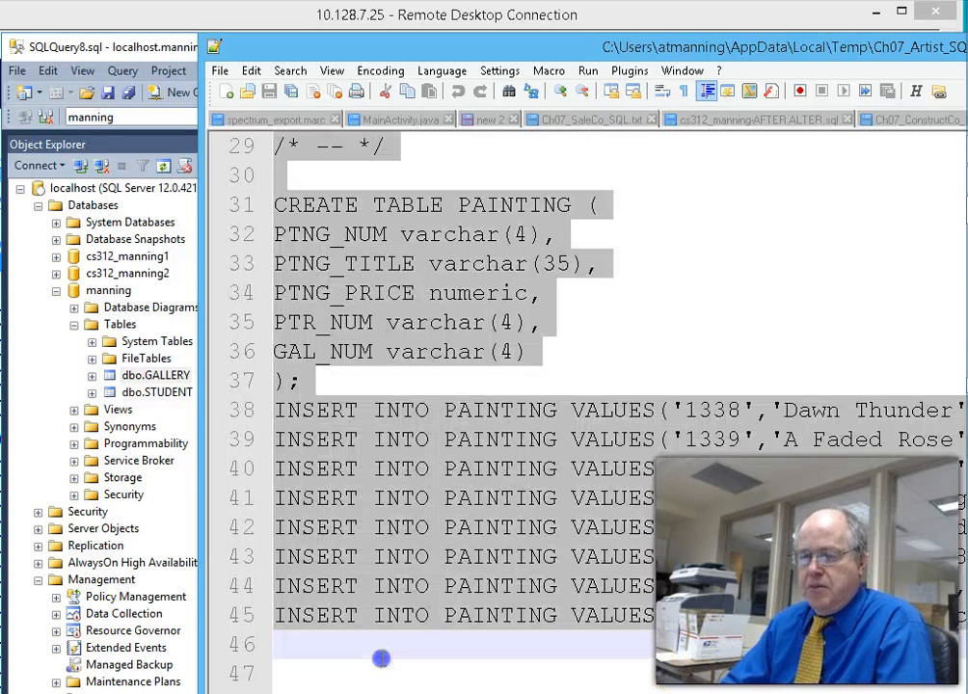
key(alt+Tab)
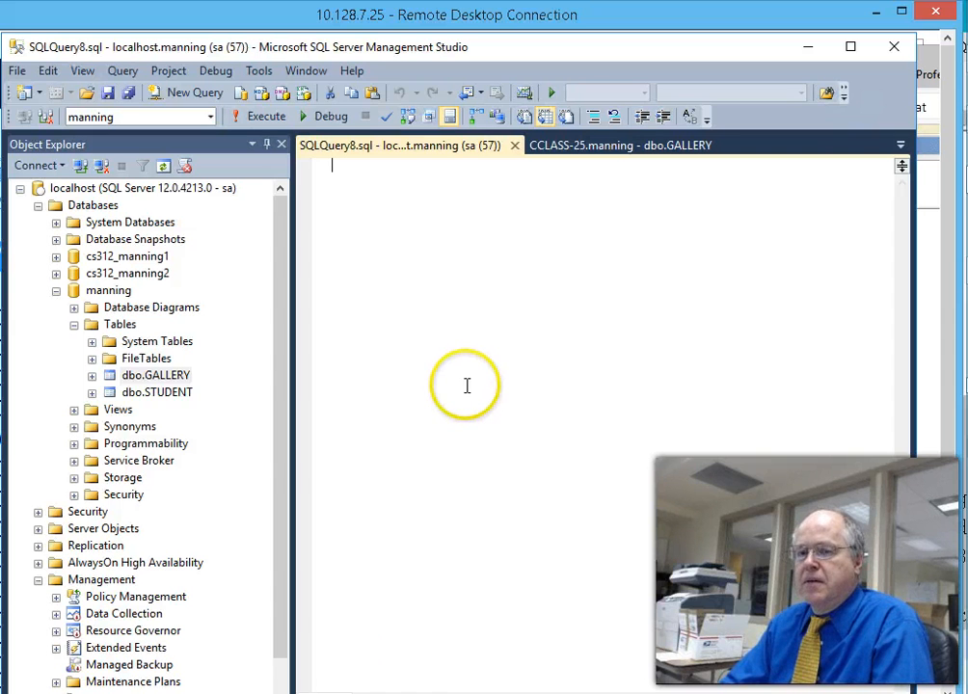
- Paste the PAINTER and PAINTING script into SQLQuery8 and retype the VALUES keyword in the first PAINTER insert
key(ctrl+v)
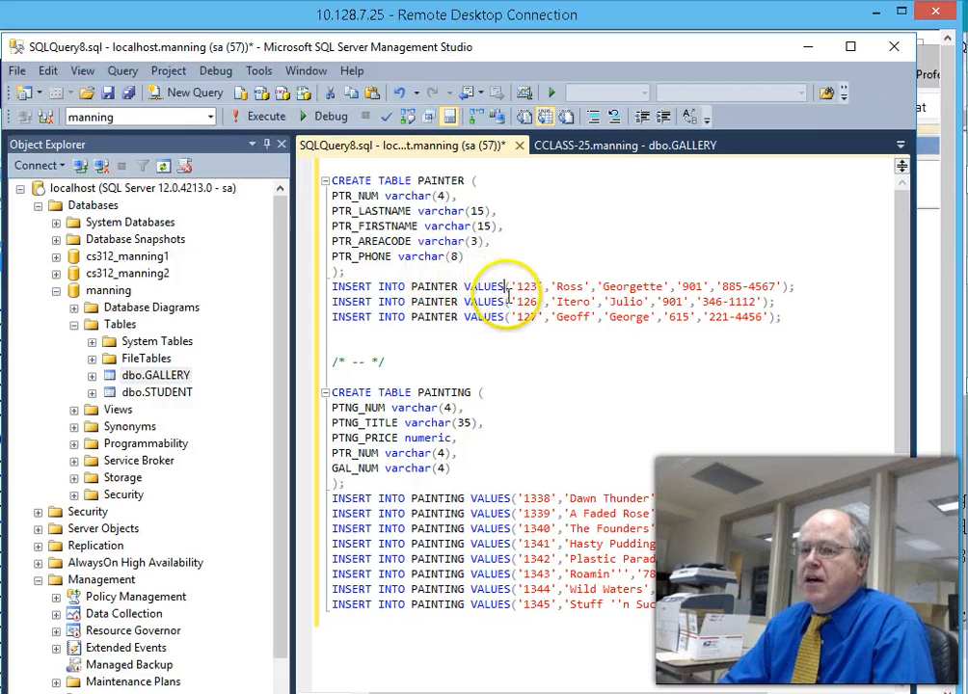
click(502, 287)
key(BackSpace)
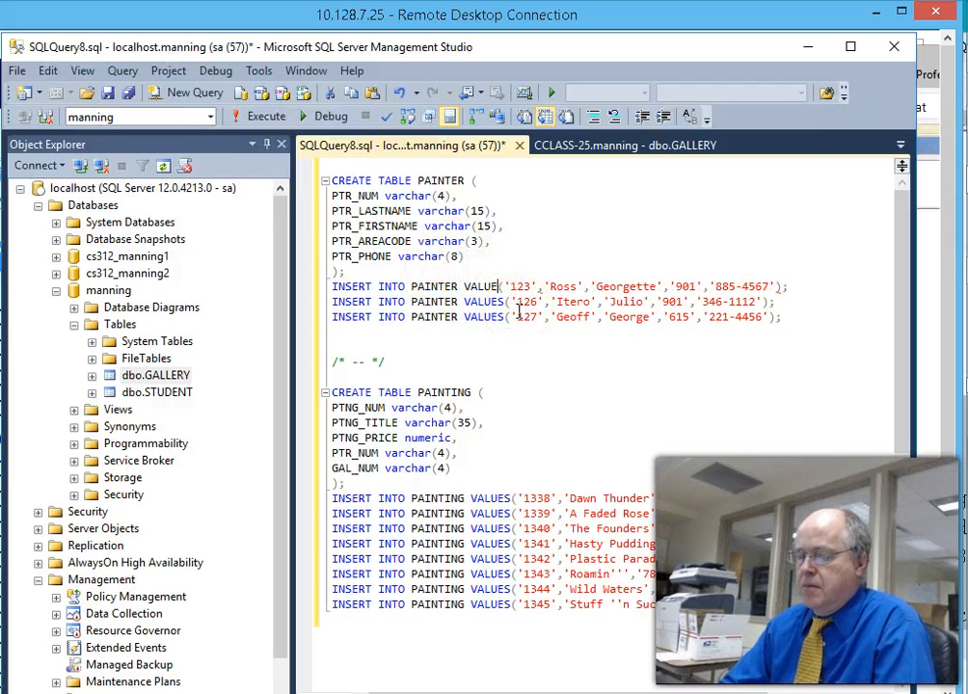
key(BackSpace)
click(561, 362)
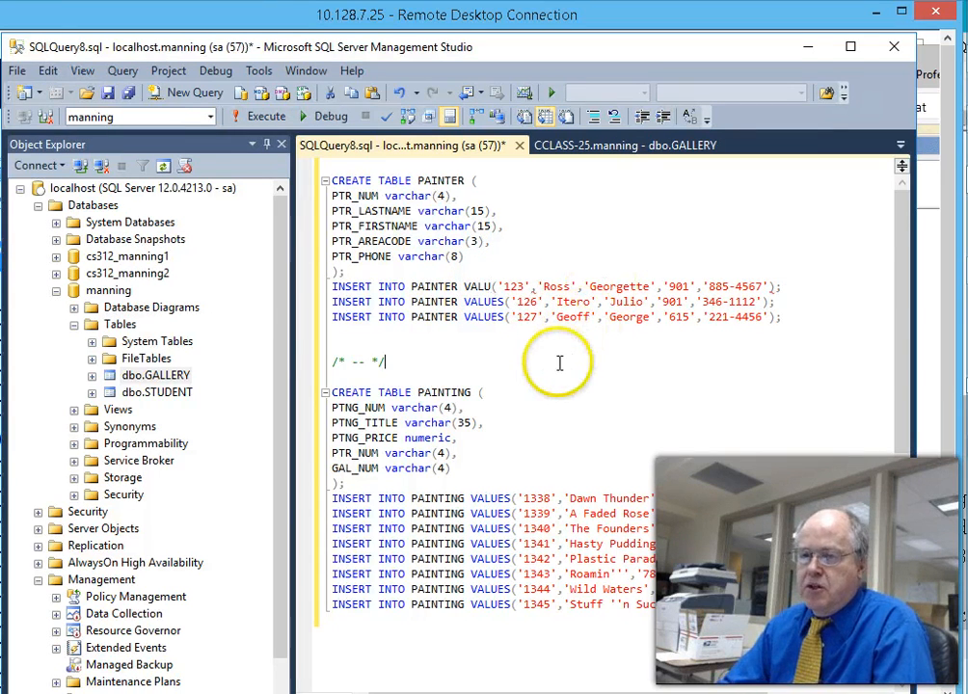
click(493, 286)
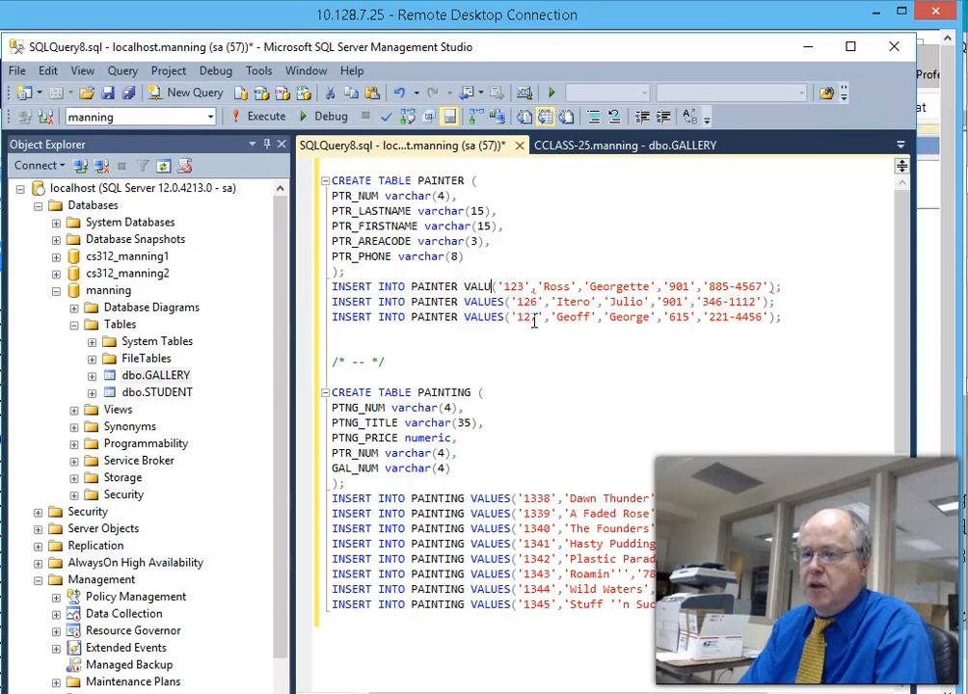
text(ES)
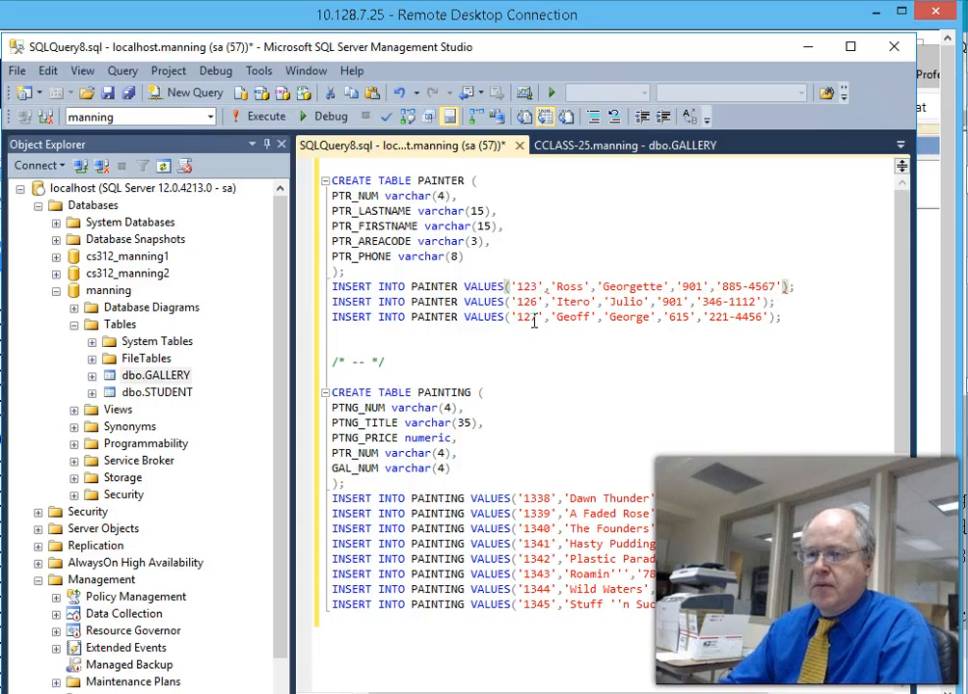
click(603, 388)
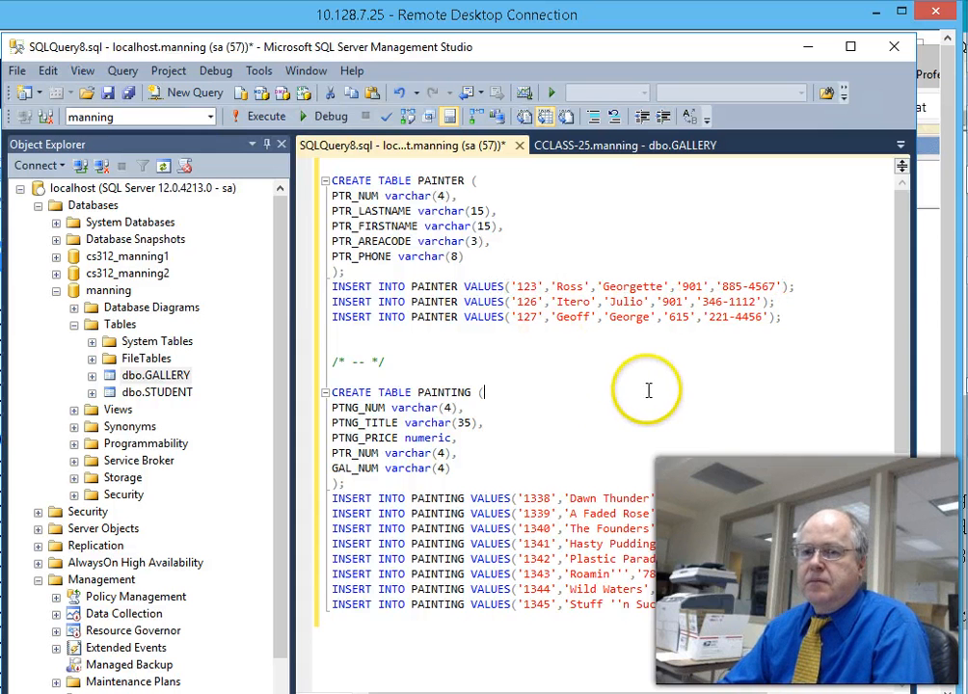
- Execute the PAINTER and PAINTING script and refresh Tables to show dbo.PAINTER and dbo.PAINTING
click(275, 117)
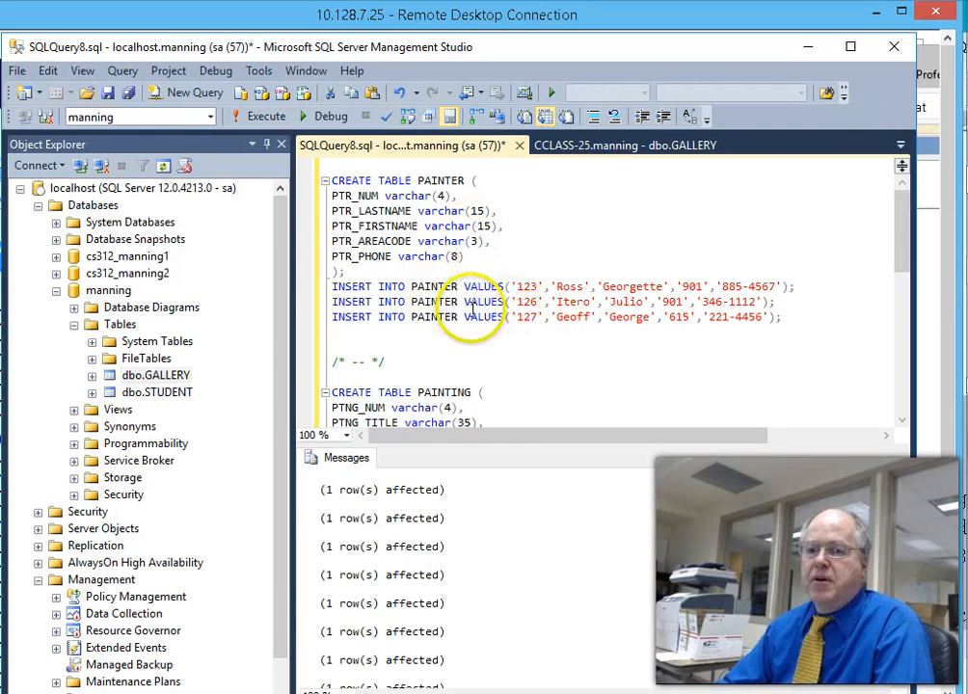
scroll(467, 306, down, 3)
scroll(453, 271, down, 3)
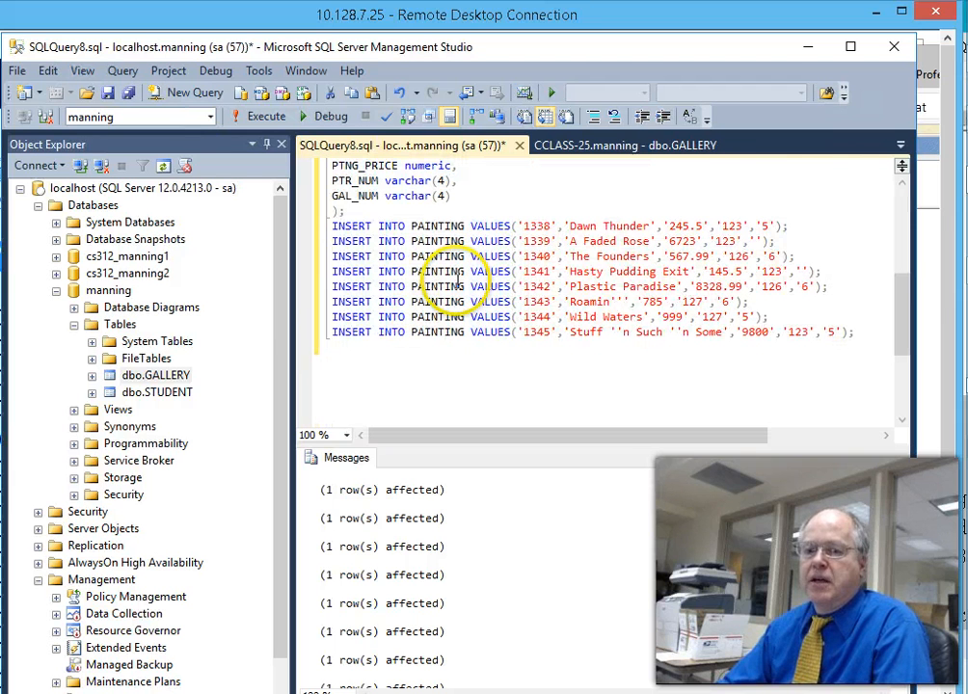
right_click(116, 326)
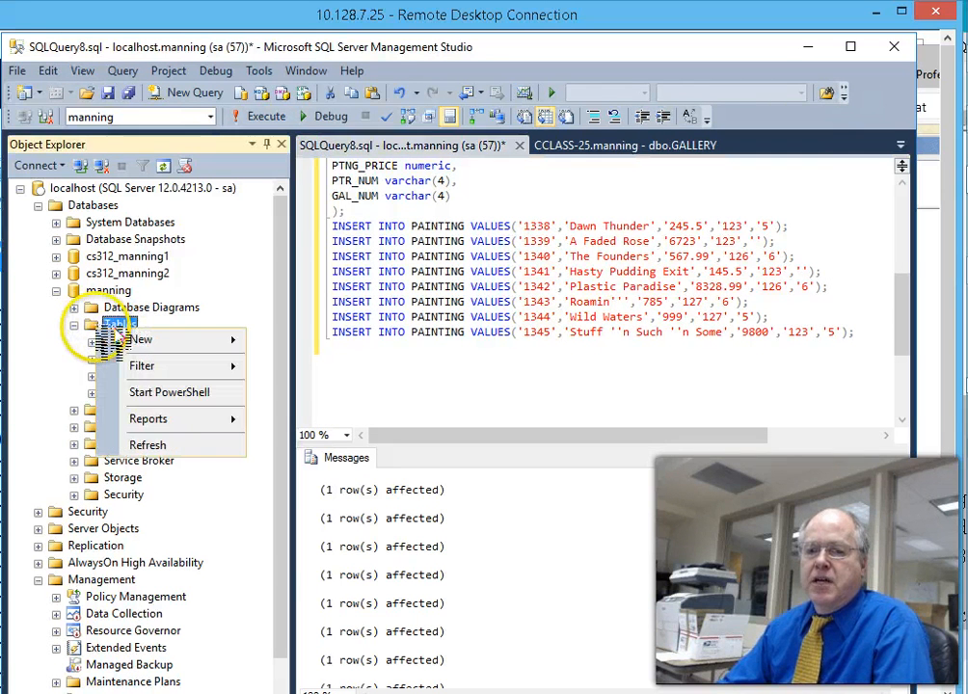
click(152, 446)
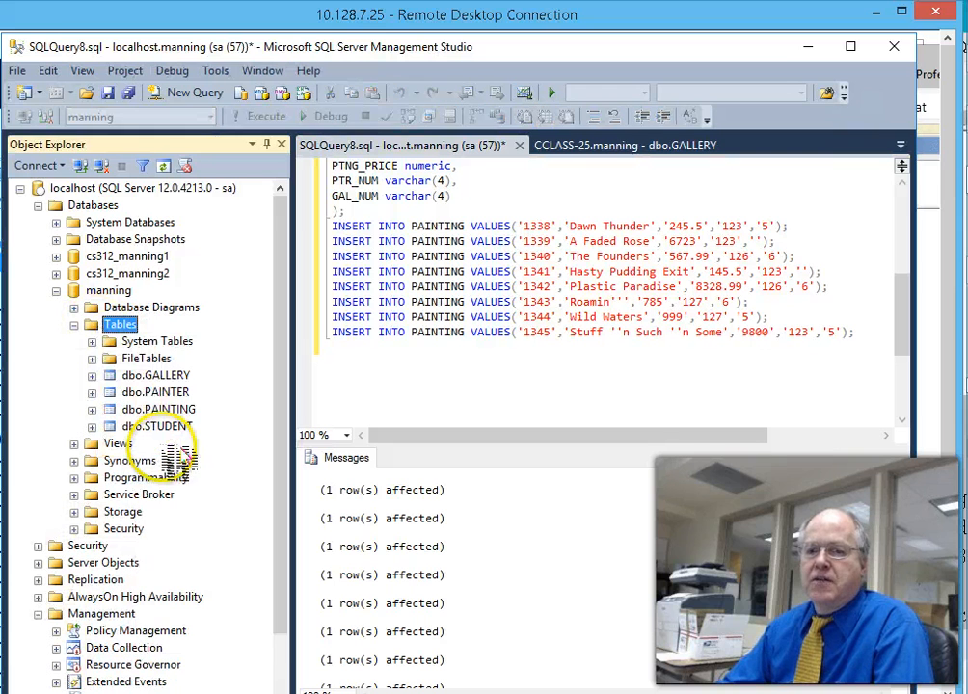
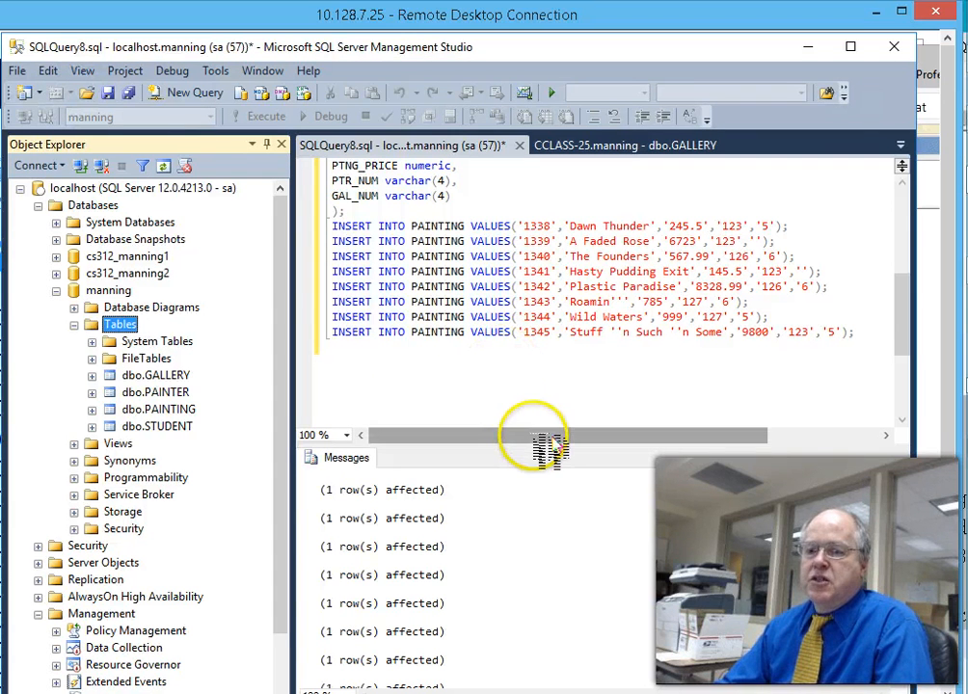
- Enlarge the query editor and check the course files and Artist script before returning to the query
drag(536, 447, 539, 478)
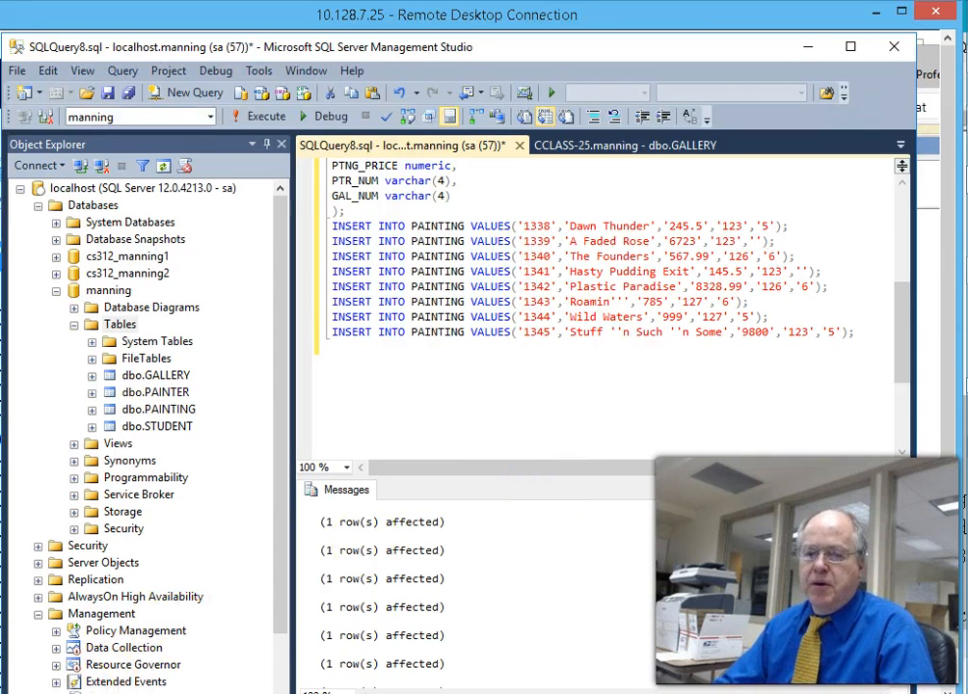
key(alt+Tab)
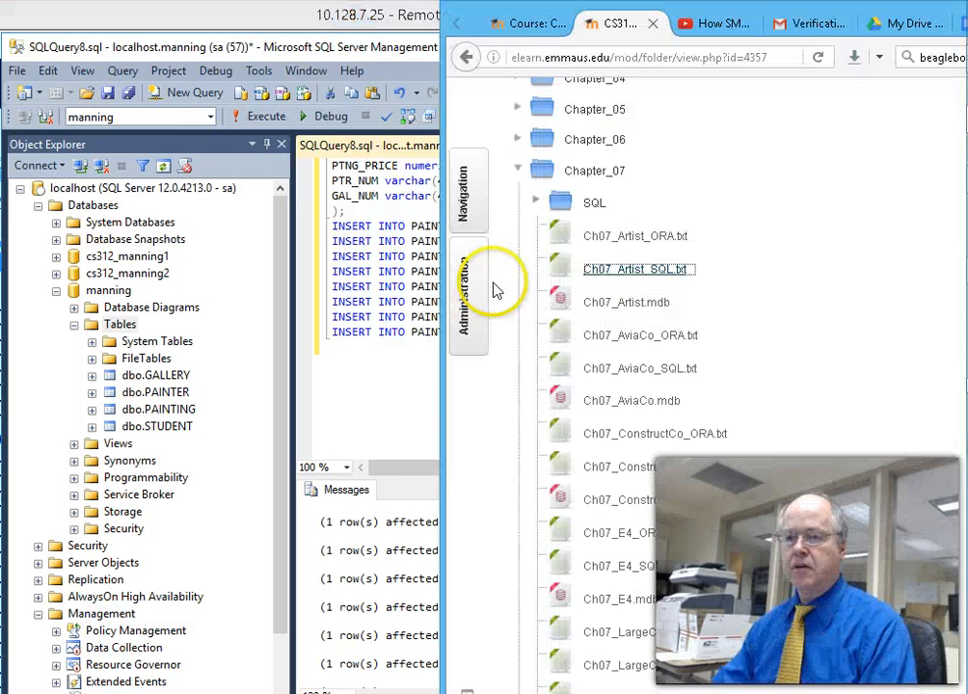
click(369, 404)
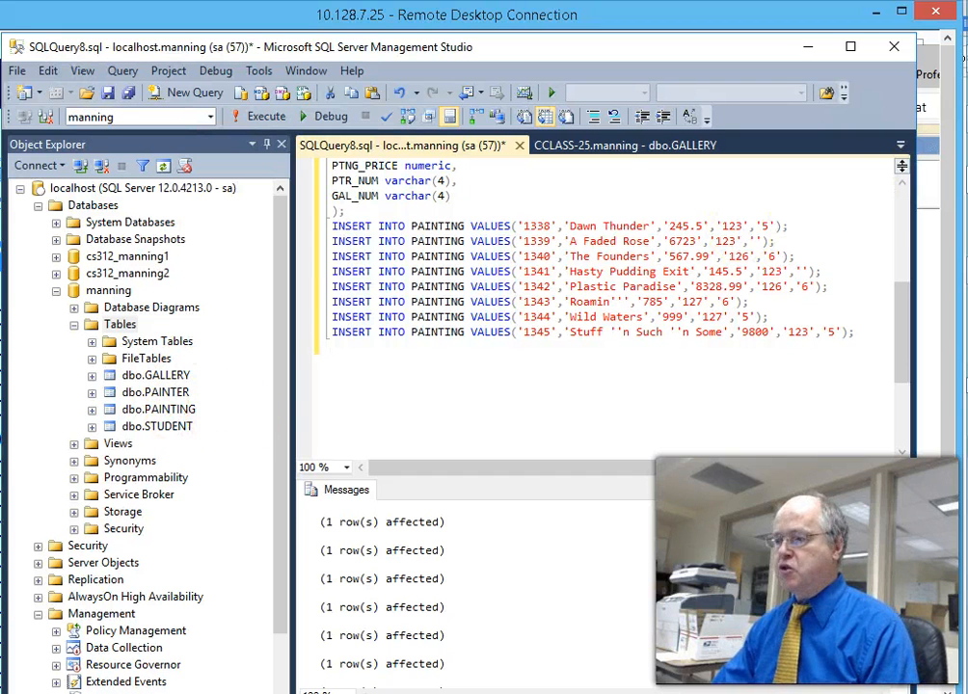
key(alt+Tab)
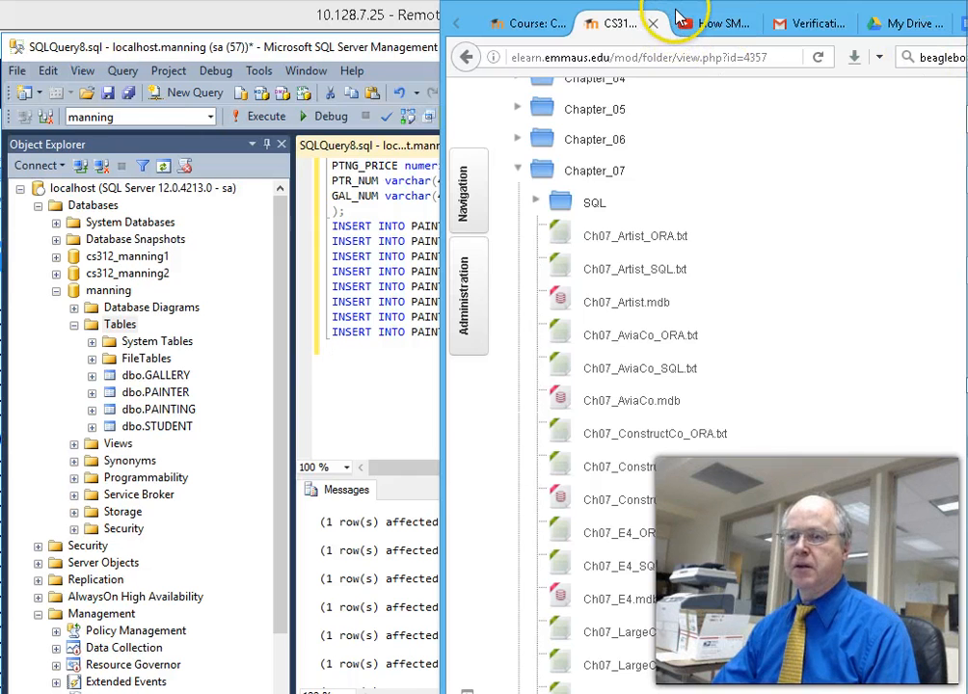
key(alt+Tab)
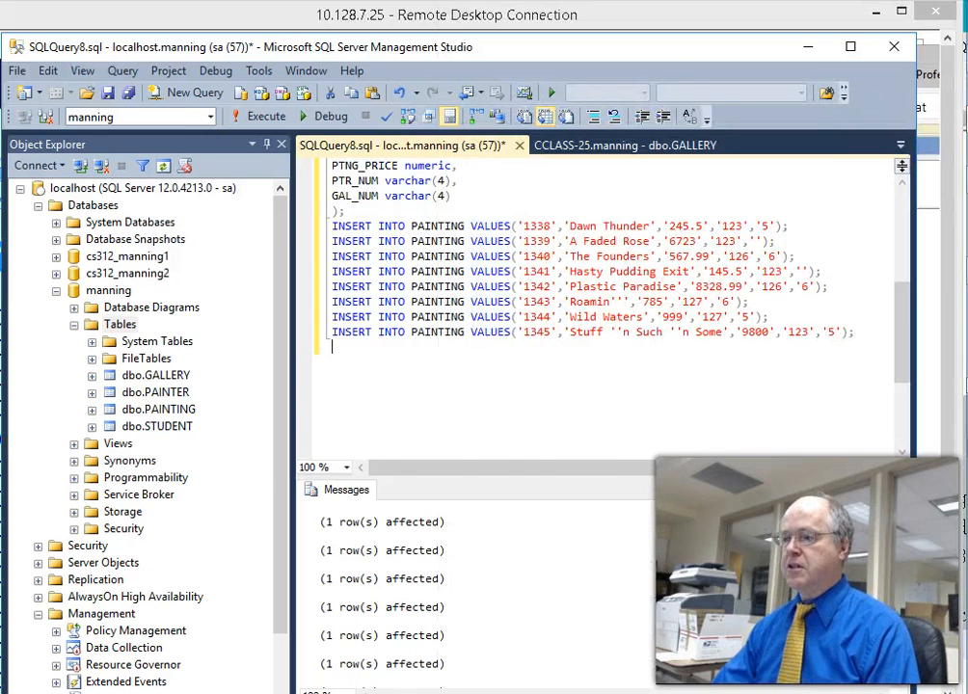
key(alt+Tab)
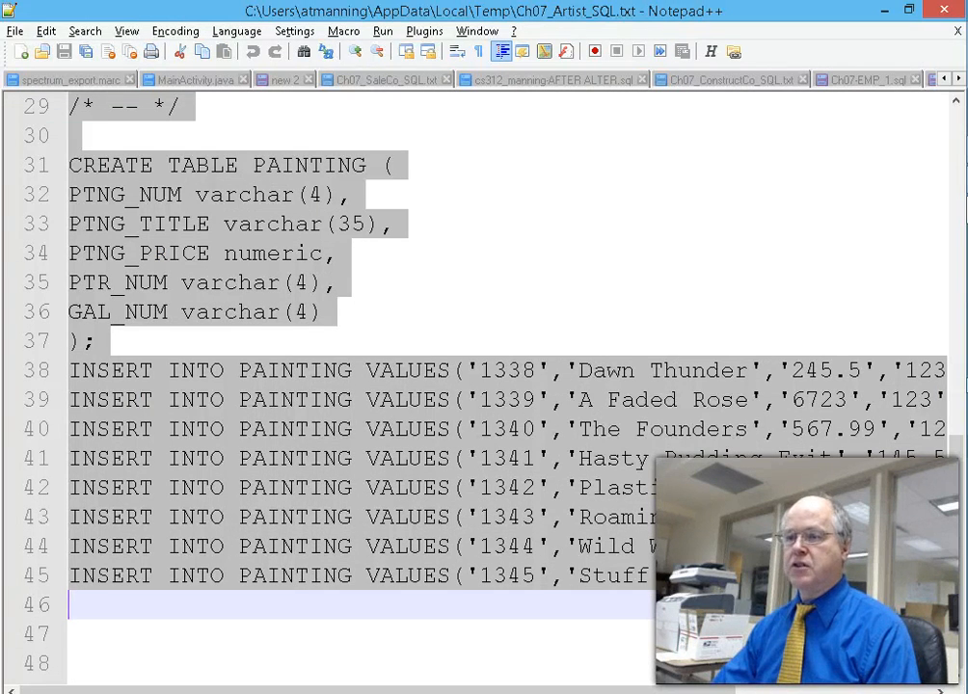
click(907, 16)
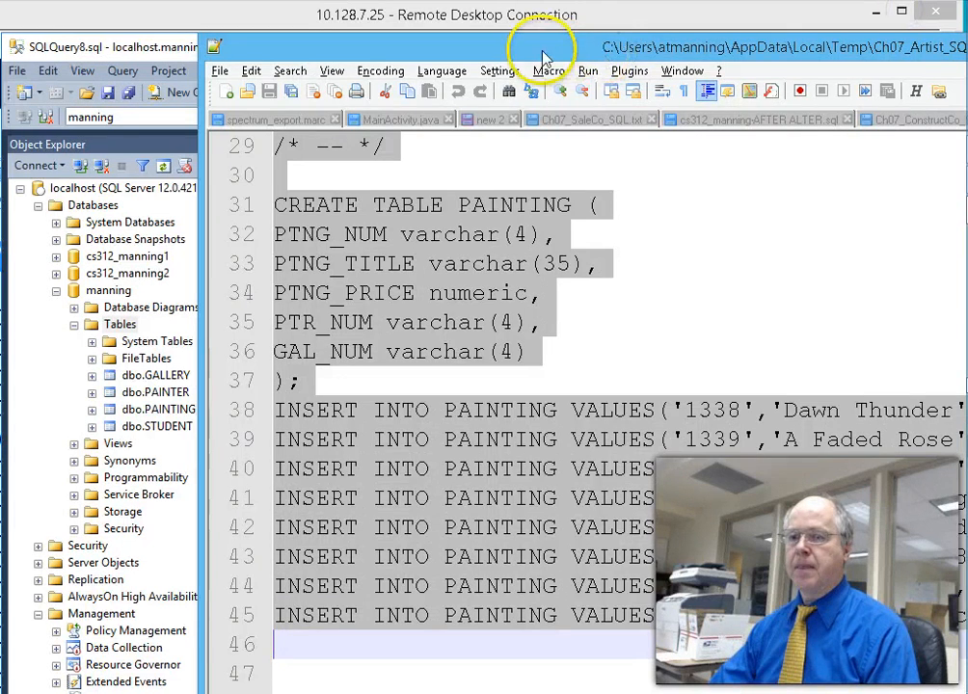
key(alt+Tab)
mouse_move(966, 449)
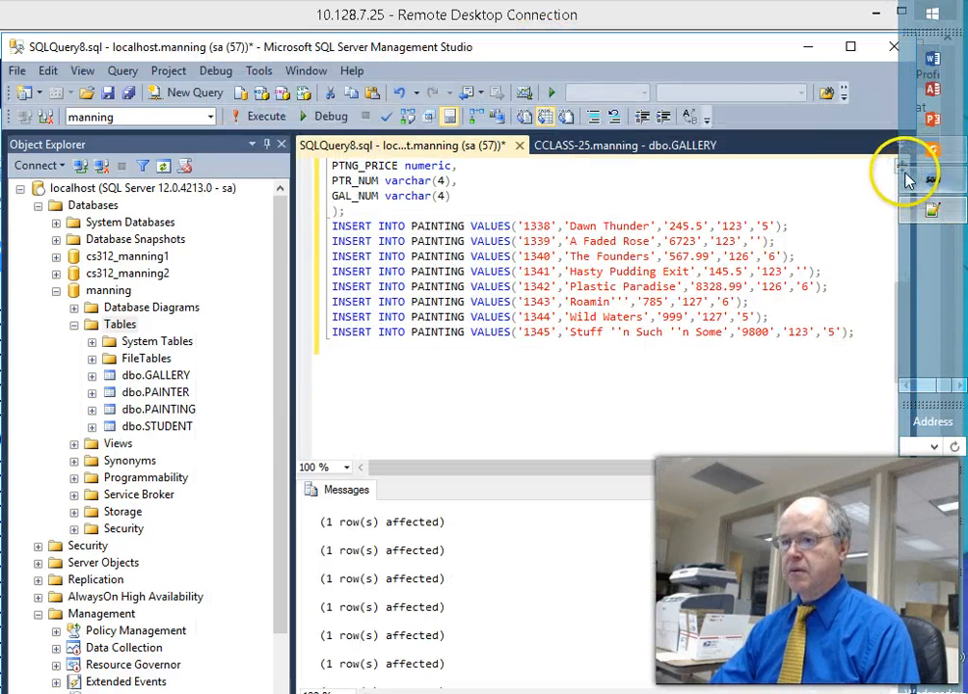
click(906, 387)
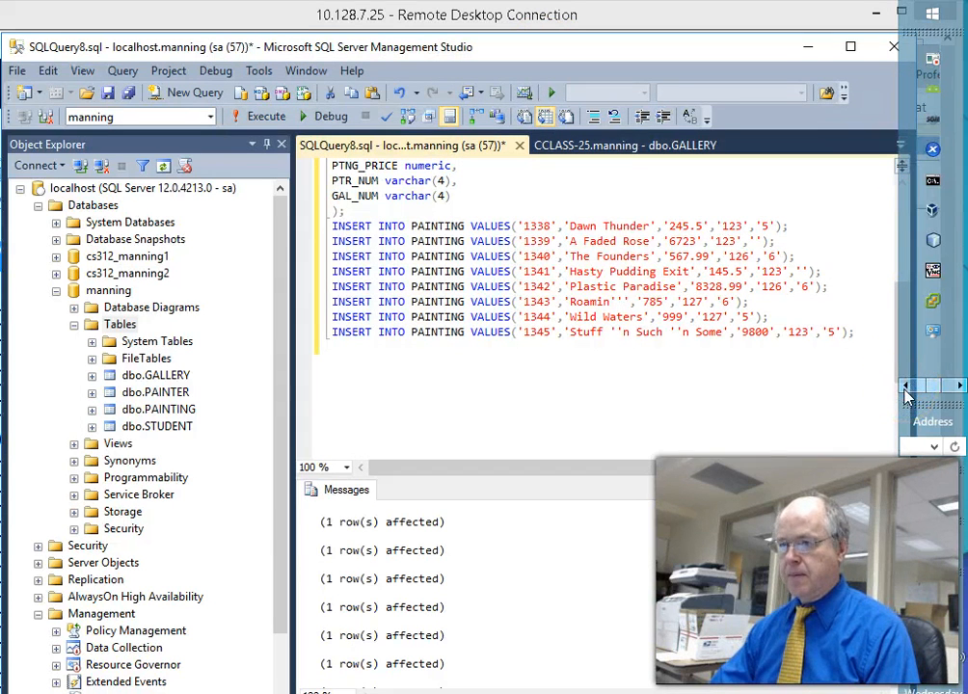
- Add a 'painter' line below 2014 in the class notes and move the notes aside
click(931, 271)
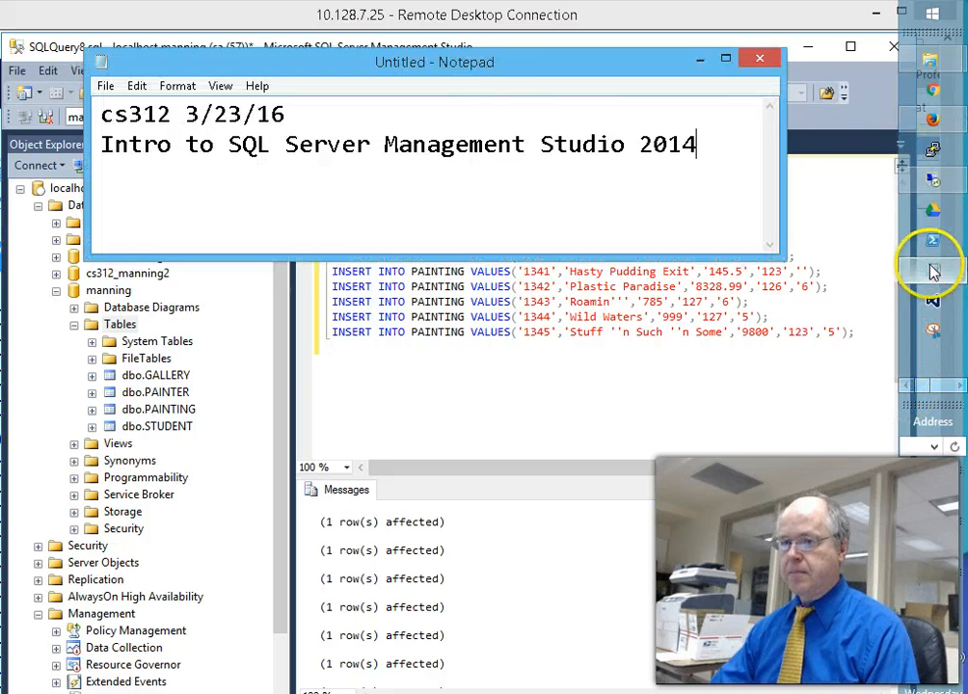
click(518, 132)
click(696, 134)
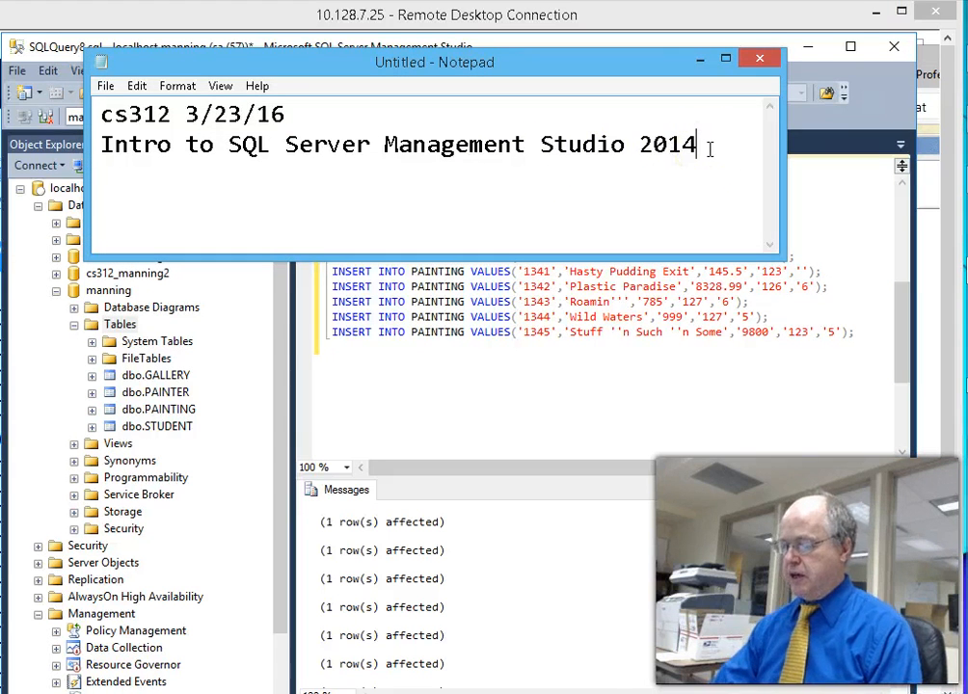
key(Return)
key(Return)
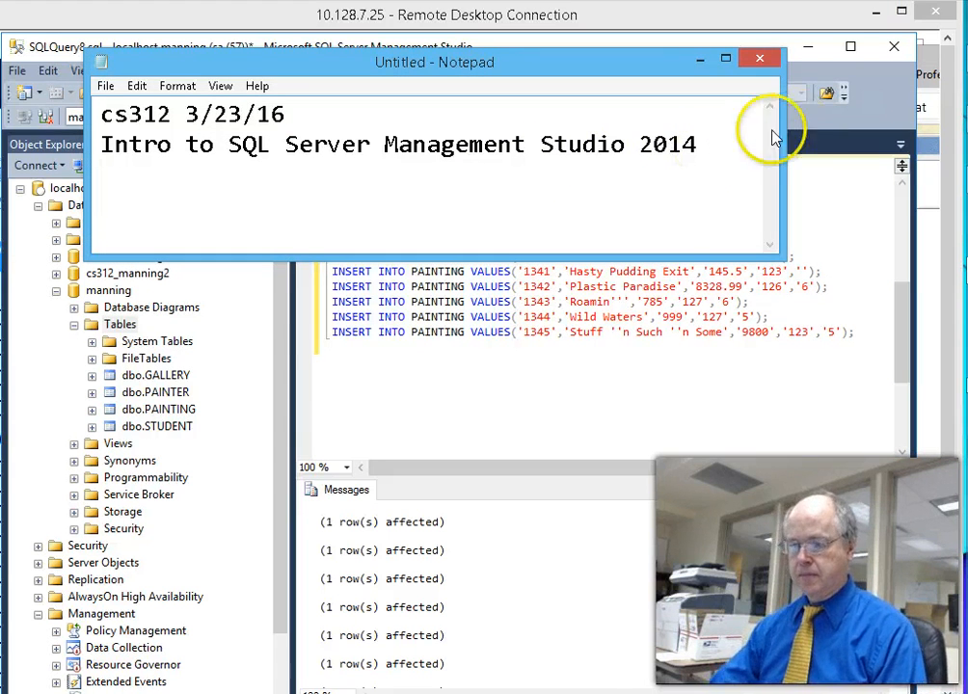
drag(533, 258, 493, 313)
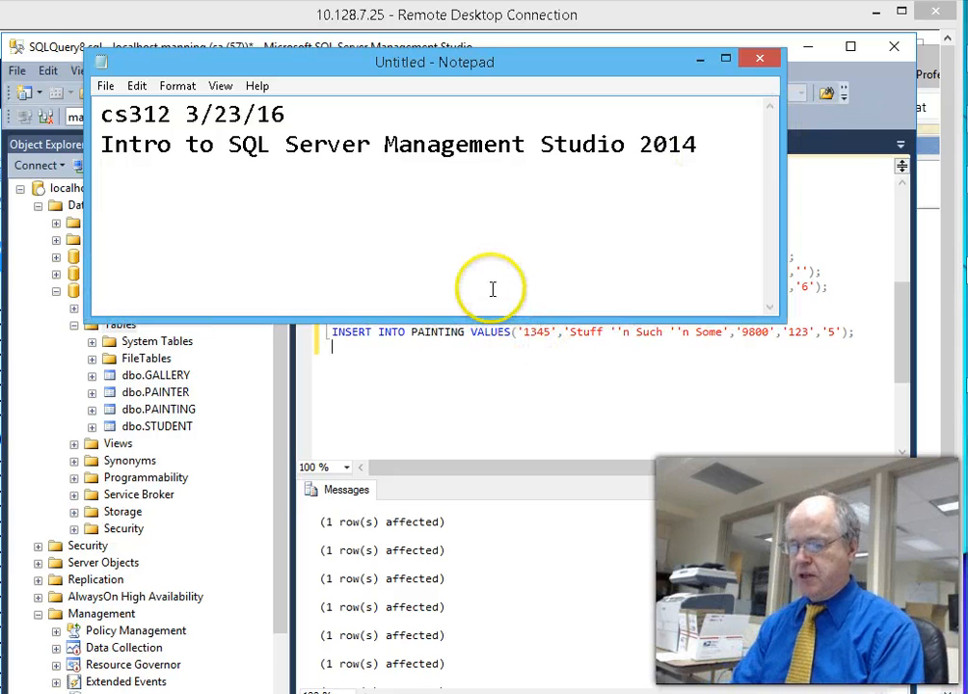
text(painter)
drag(586, 68, 967, 185)
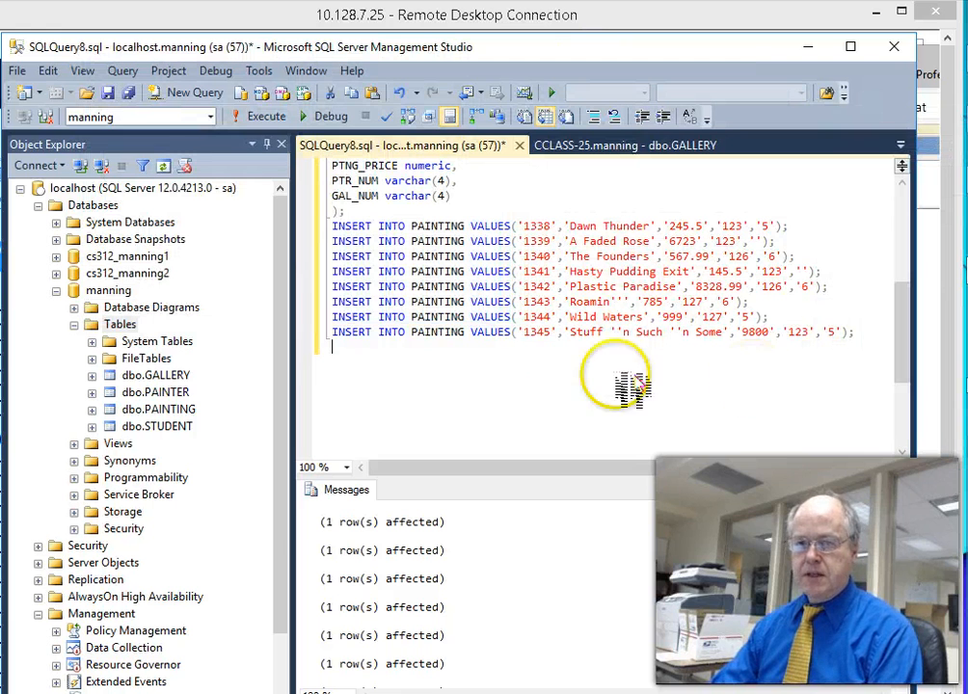
- Open the Design views of the dbo.PAINTER and dbo.PAINTING tables
right_click(188, 397)
click(210, 425)
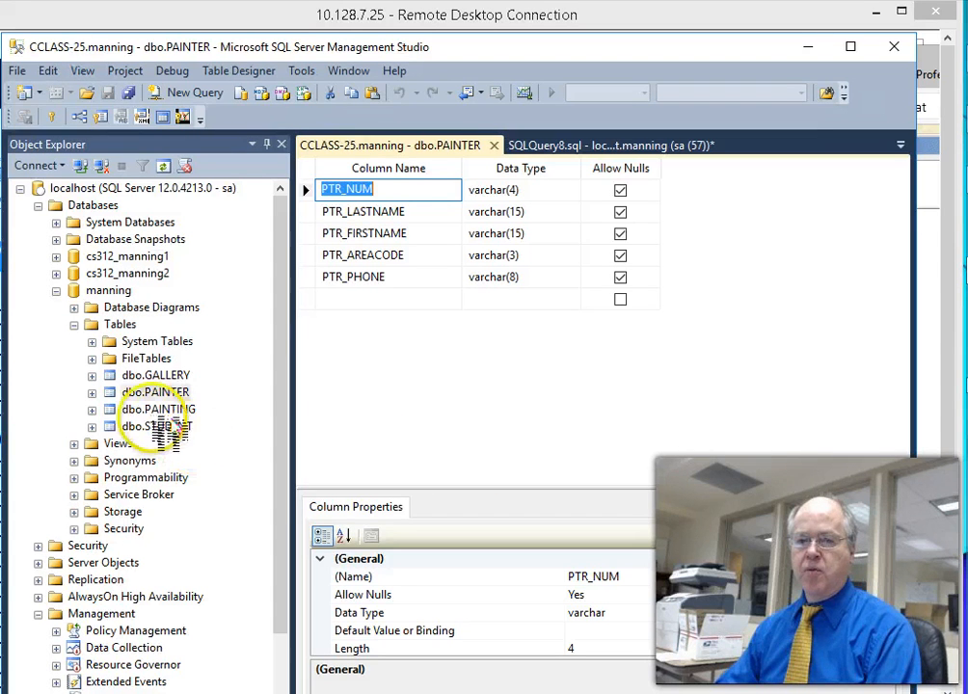
mouse_move(966, 159)
mouse_down()
mouse_move(799, 150)
mouse_move(800, 87)
mouse_up()
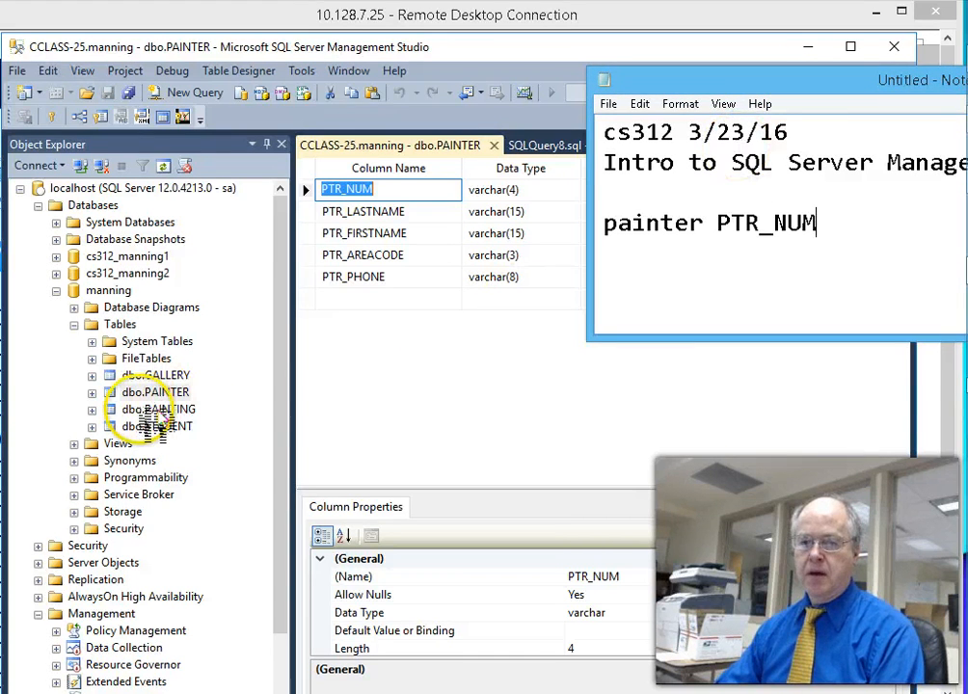
click(154, 409)
right_click(155, 409)
click(188, 444)
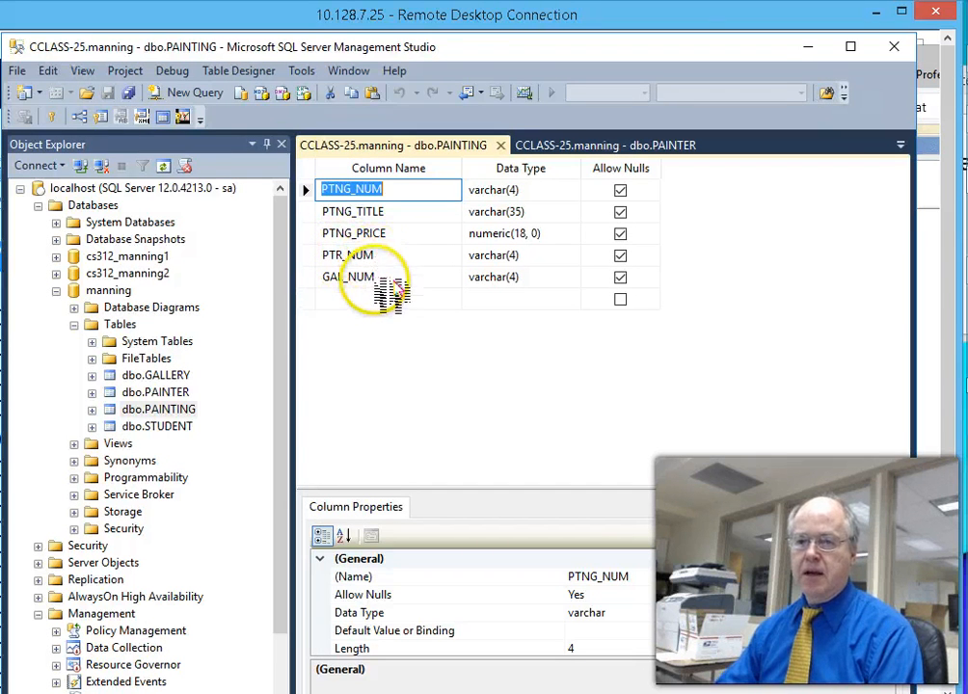
- Place the notes beside the PAINTING design and start a new line after the GAL_NUM entry
mouse_move(967, 85)
mouse_down()
mouse_move(966, 93)
mouse_move(967, 85)
mouse_up()
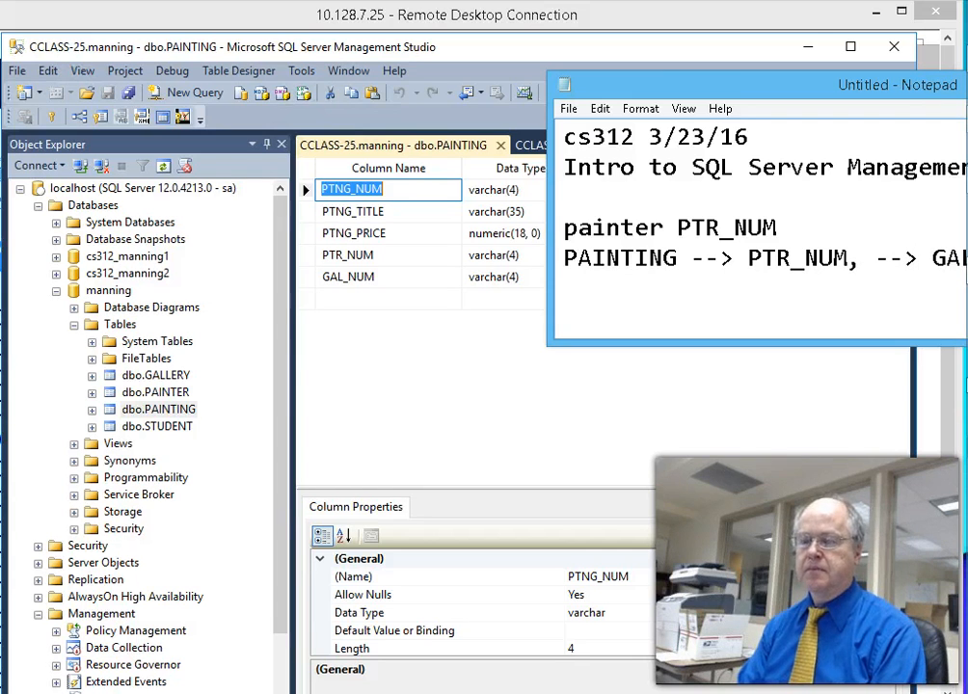
drag(734, 77, 609, 62)
click(928, 242)
key(Return)
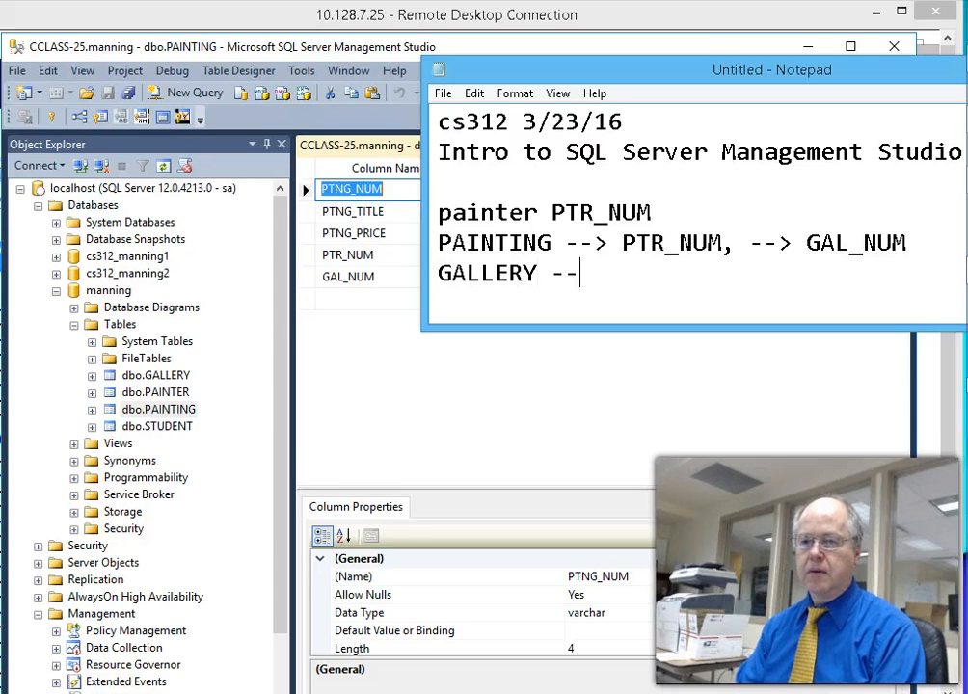
- Open the Design view of the dbo.GALLERY table
right_click(153, 378)
click(198, 411)
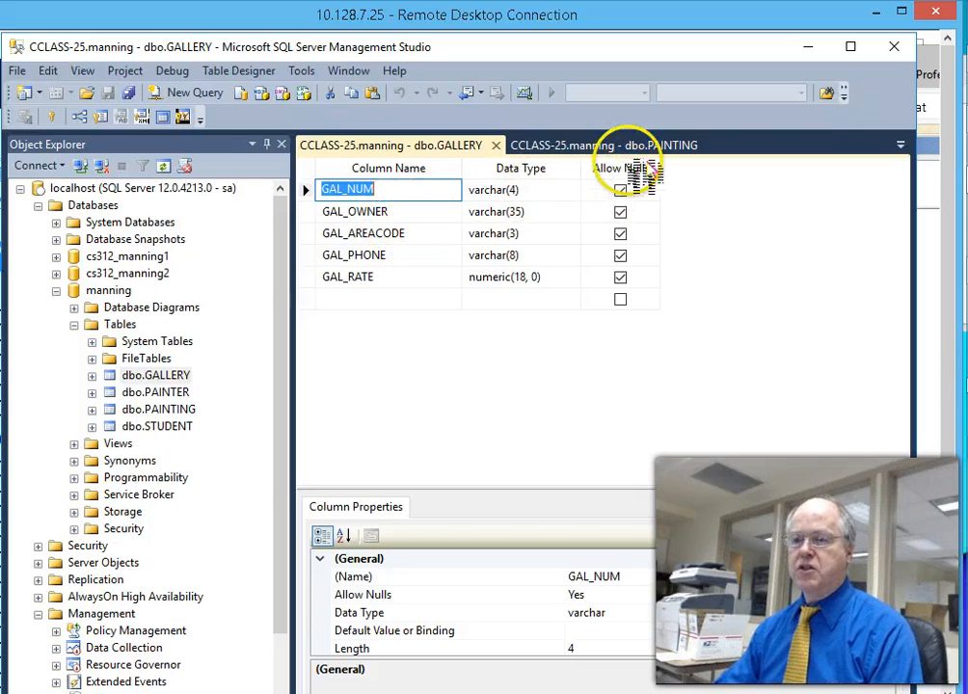
key(alt+Tab)
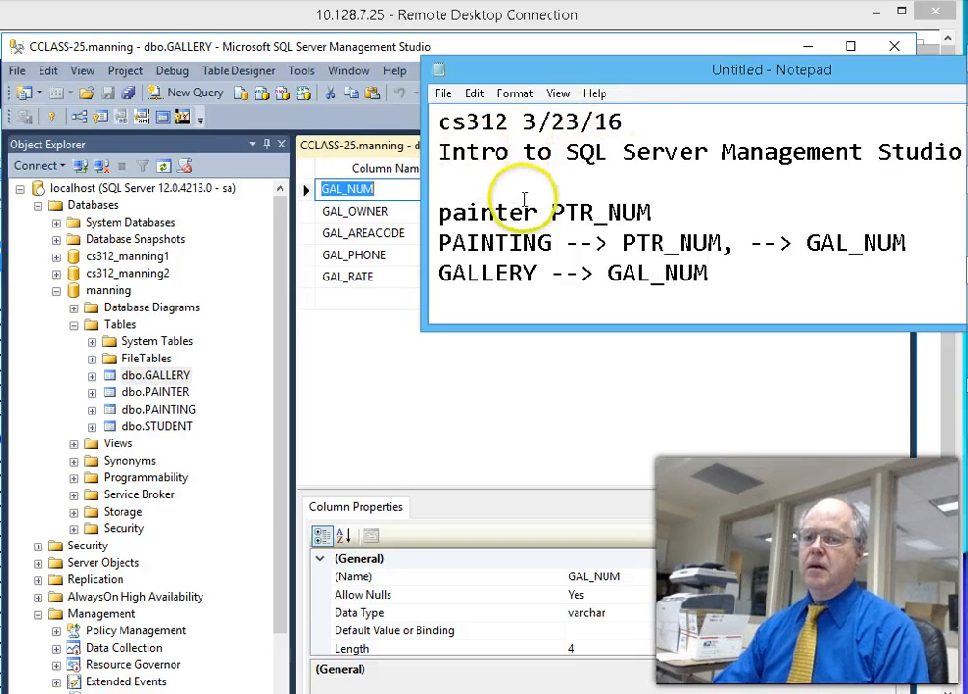
- Retype 'painter' as PAINTER in the notes, then open a new blank query
drag(538, 213, 439, 216)
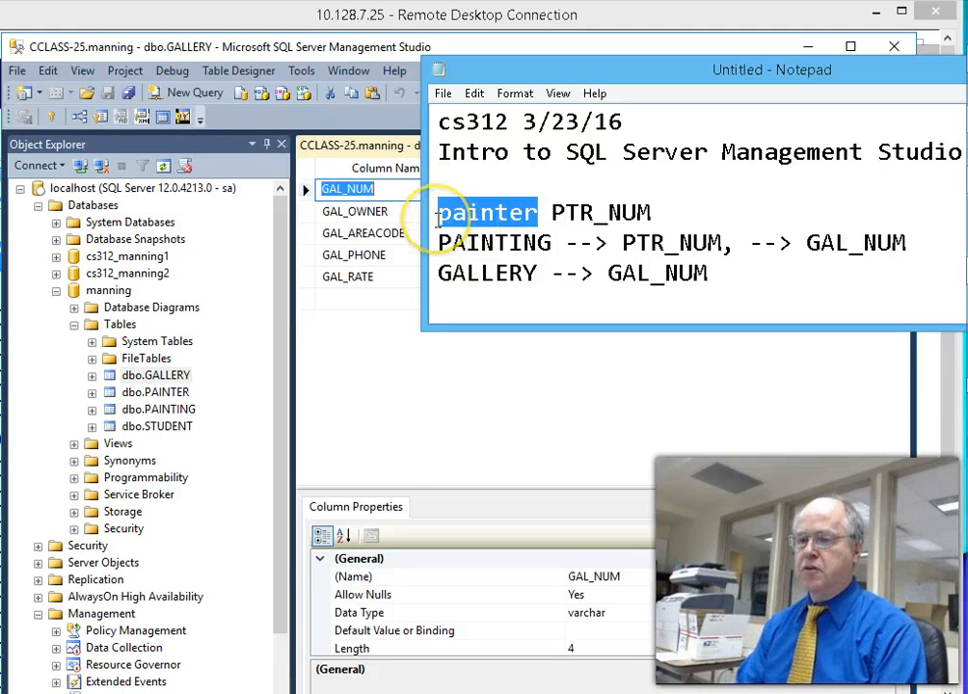
text(PAINTRE)
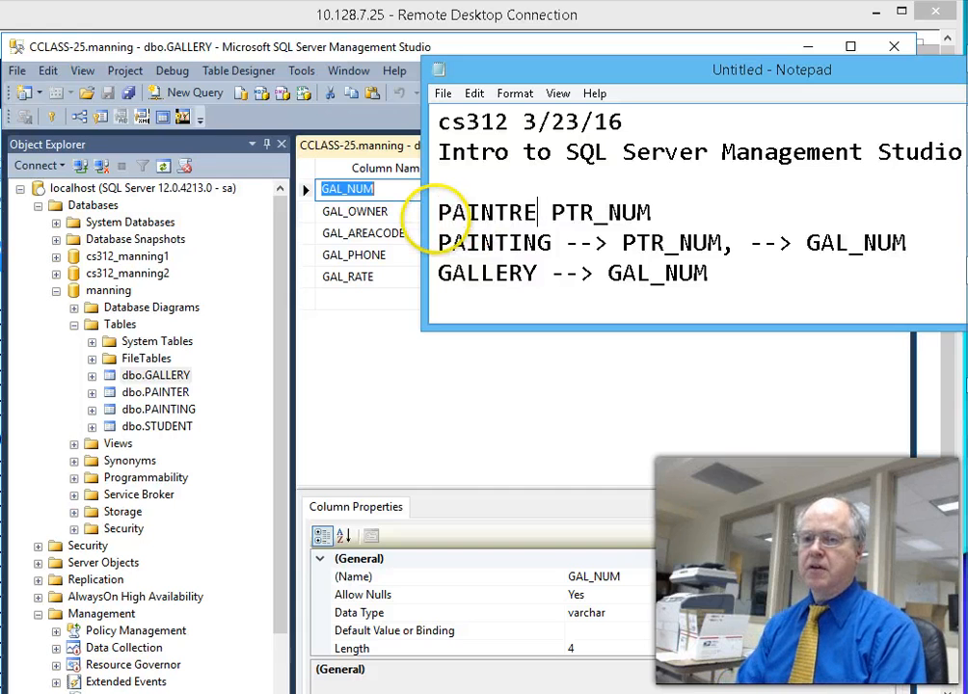
key(BackSpace)
key(BackSpace)
text(ER)
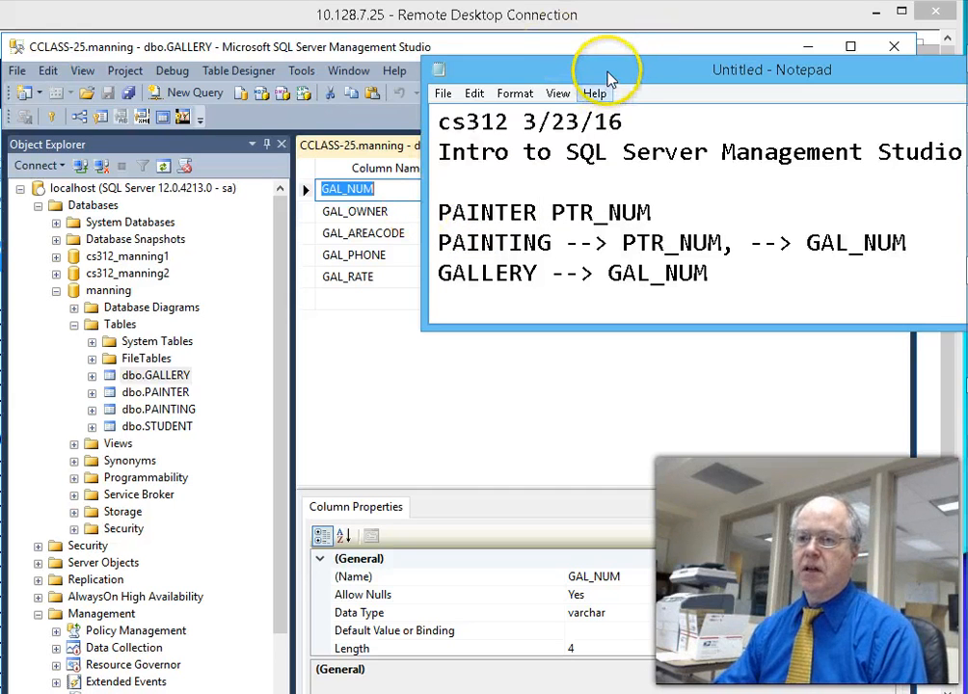
drag(607, 71, 967, 120)
click(448, 147)
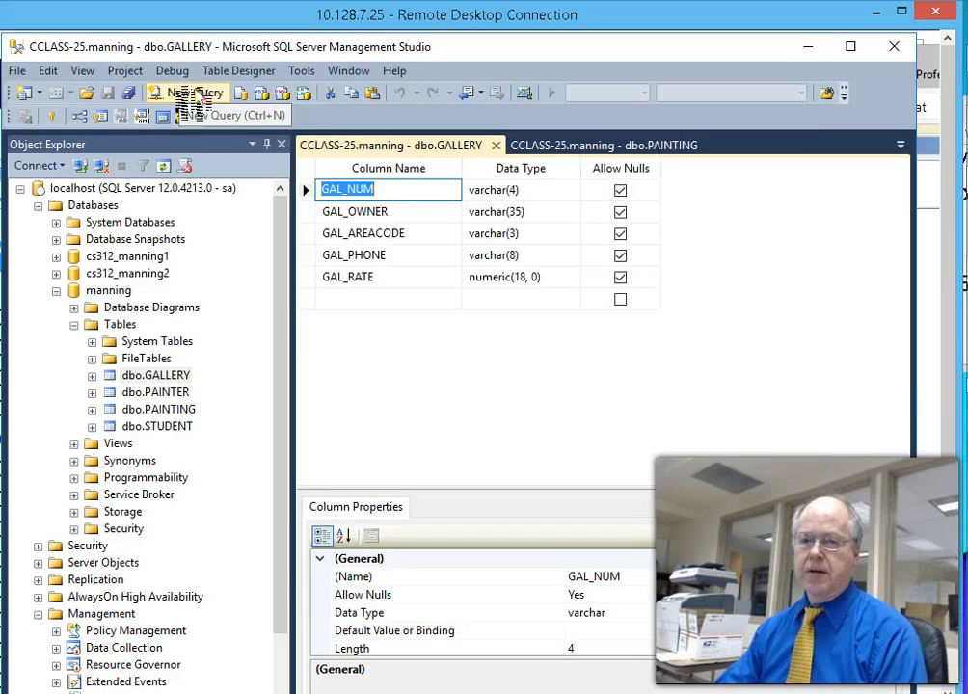
click(196, 100)
- Run SELECT * FROM PAINTER in the new query
click(451, 207)
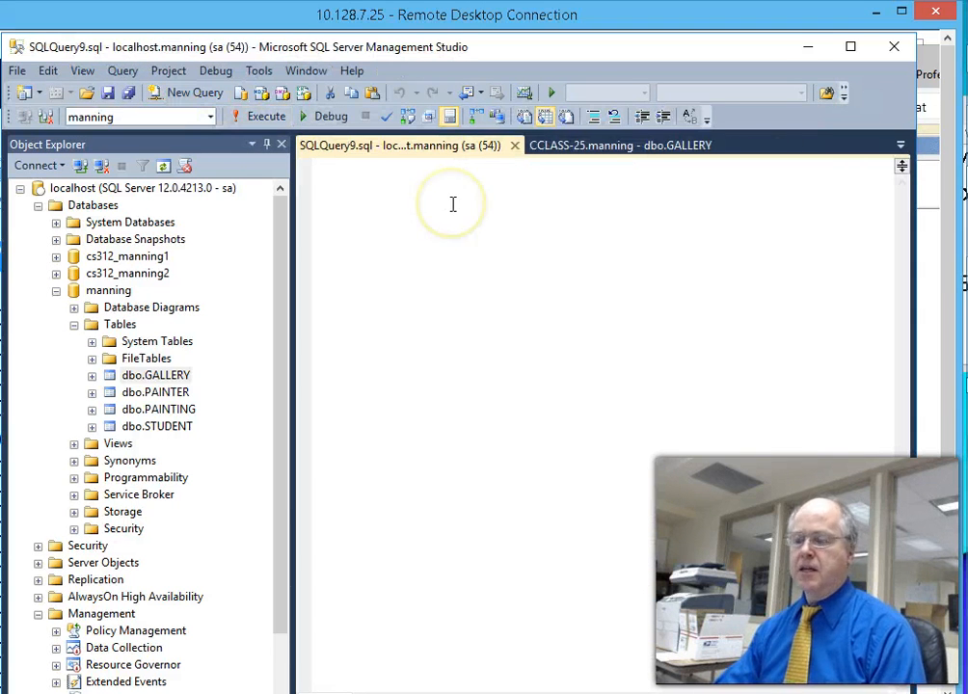
text(S)
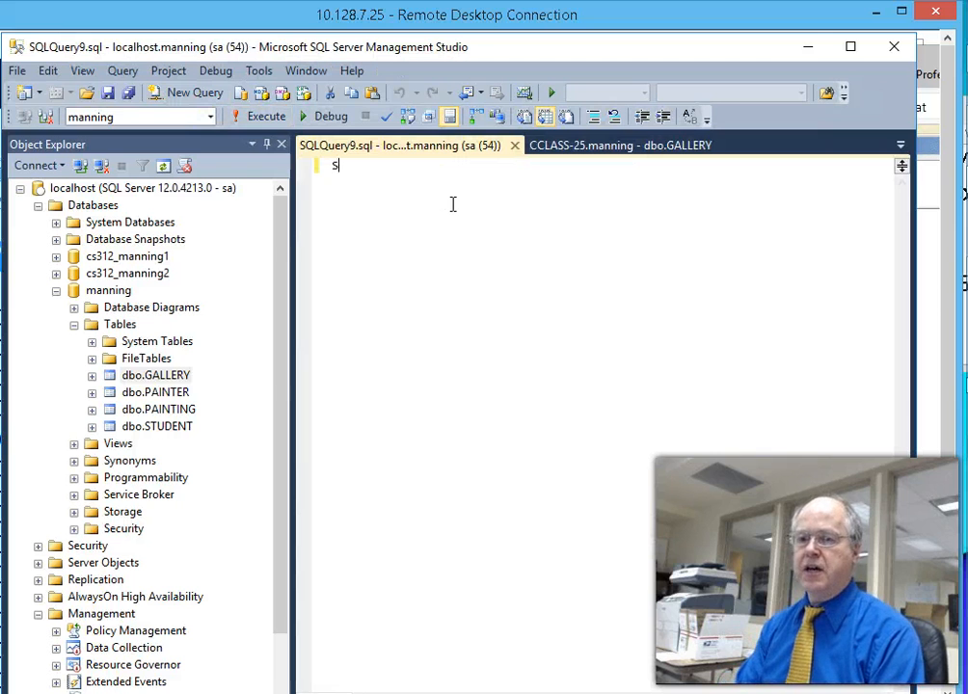
text(ELECT * FROM )
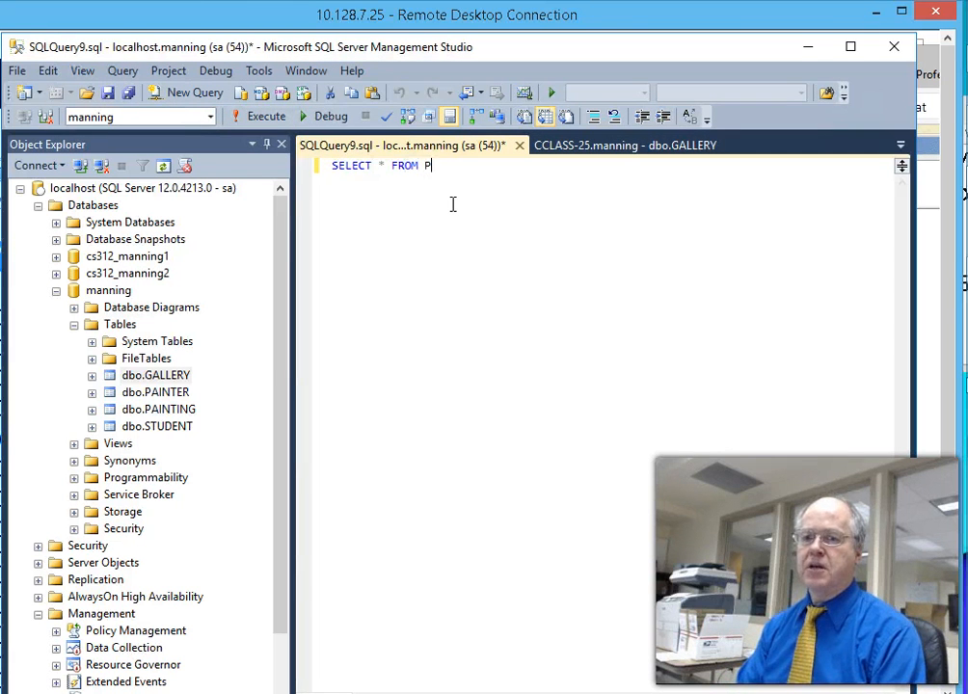
text(PAINTER)
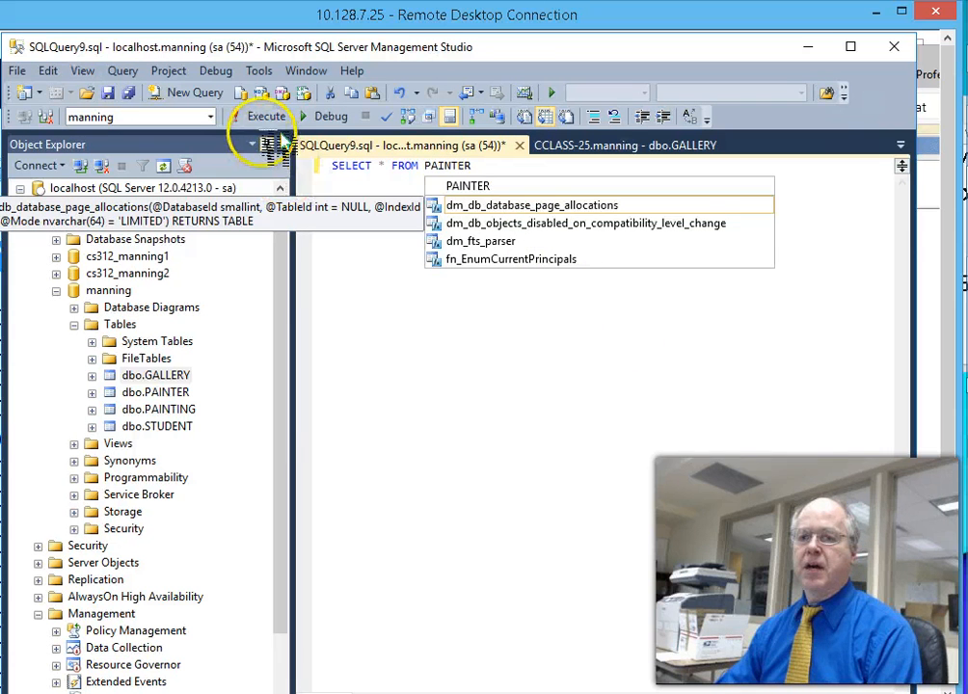
click(258, 116)
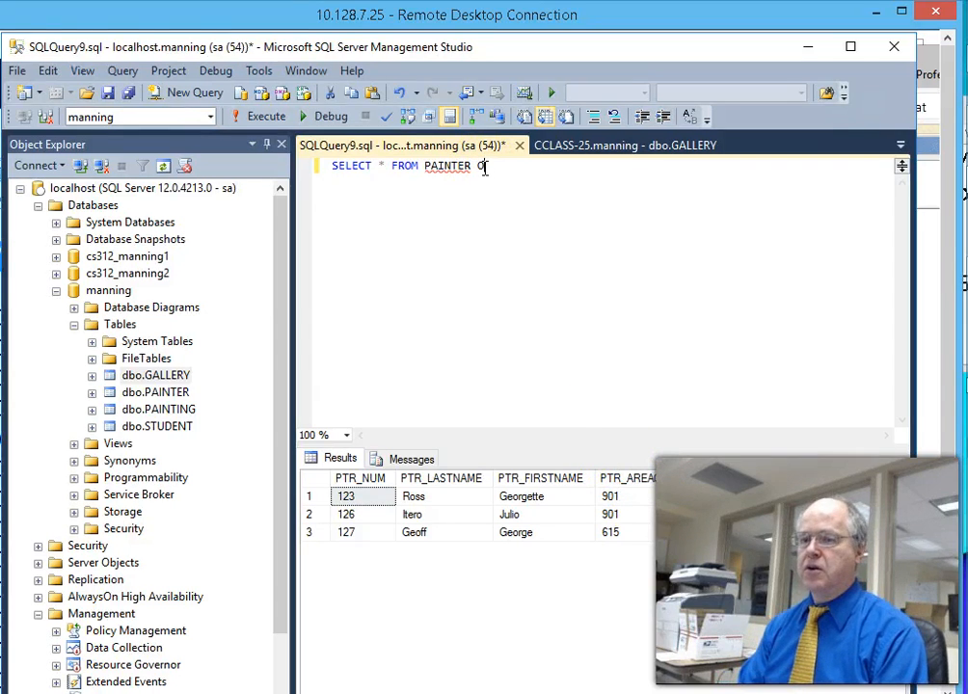
- Add ORDER BY PTR_LASTNAME and re-run, returning painters 127, 126 and 123
text(ORDER BY PTR_LASTNAME)
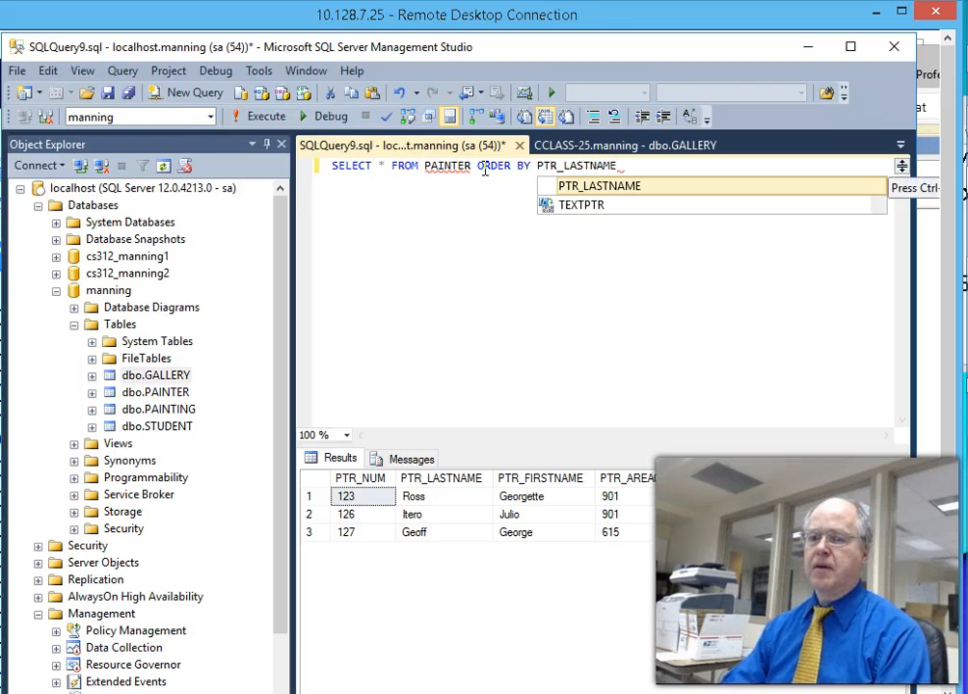
mouse_move(447, 173)
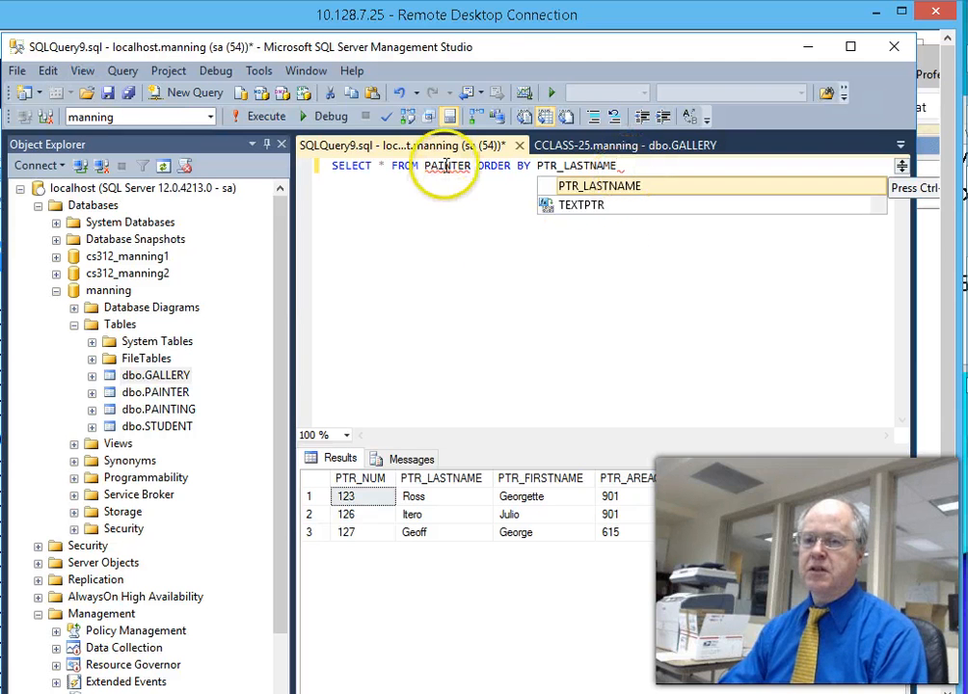
click(268, 118)
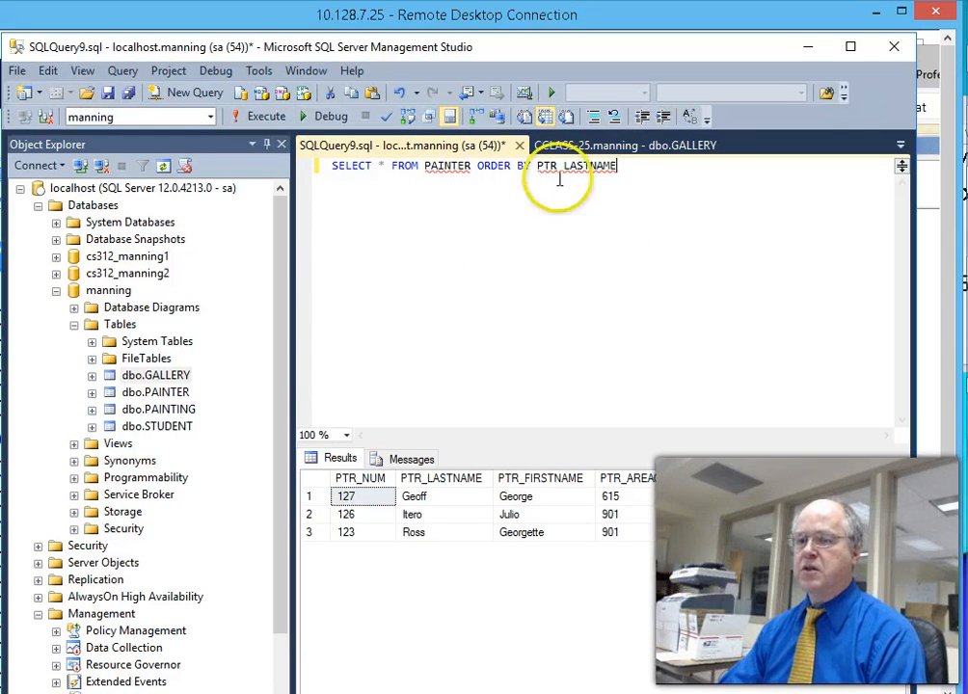
mouse_move(559, 171)
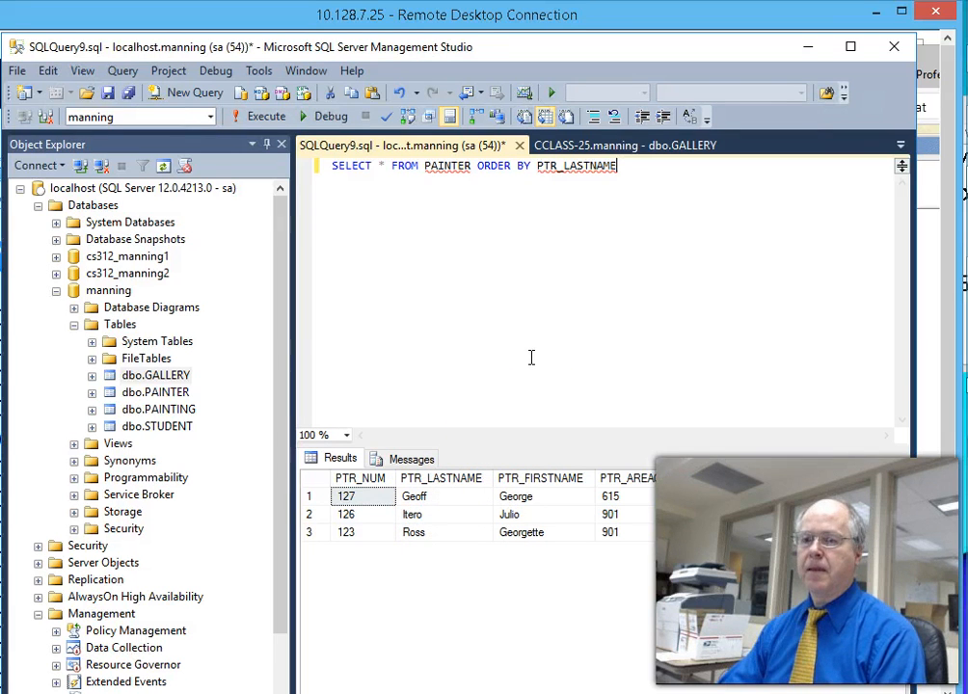
click(632, 169)
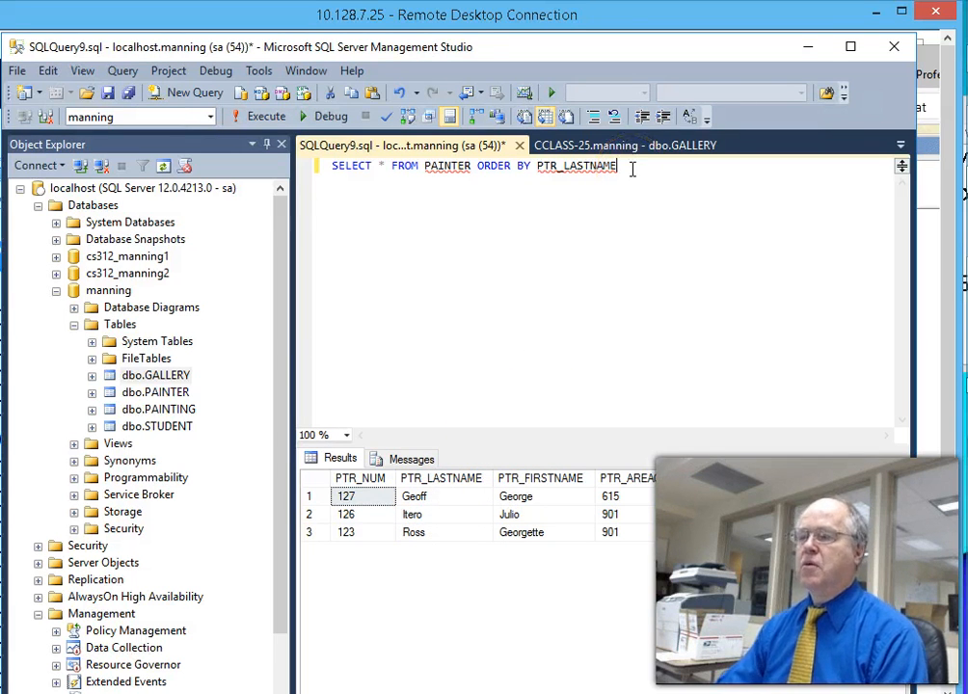
click(650, 177)
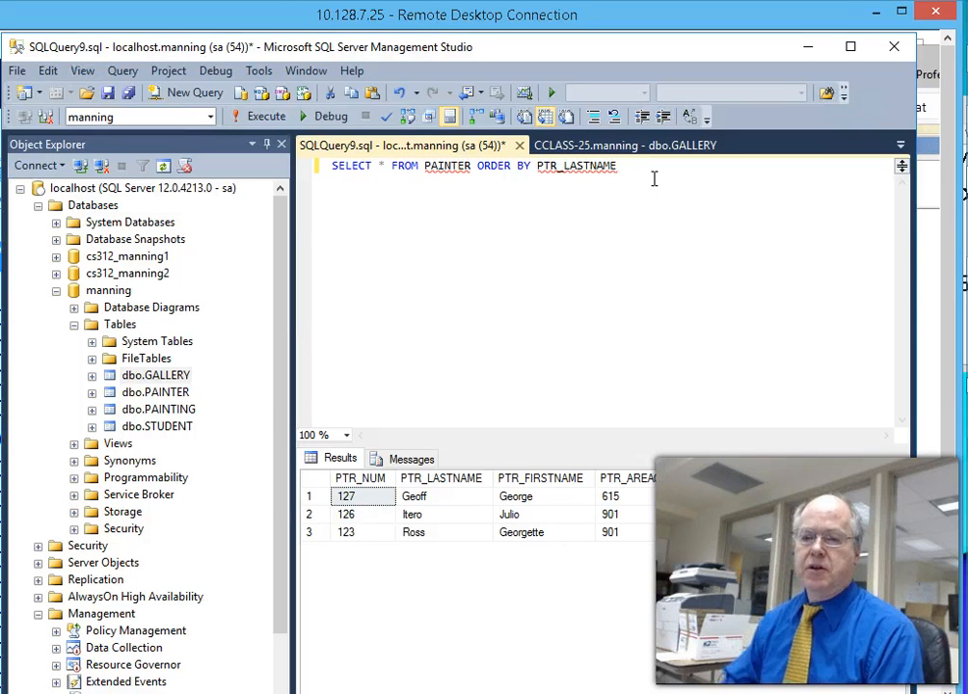
- Show dbo.GALLERY's Design view, listing GAL_NUM varchar(4) through GAL_RATE numeric(18, 0)
right_click(152, 393)
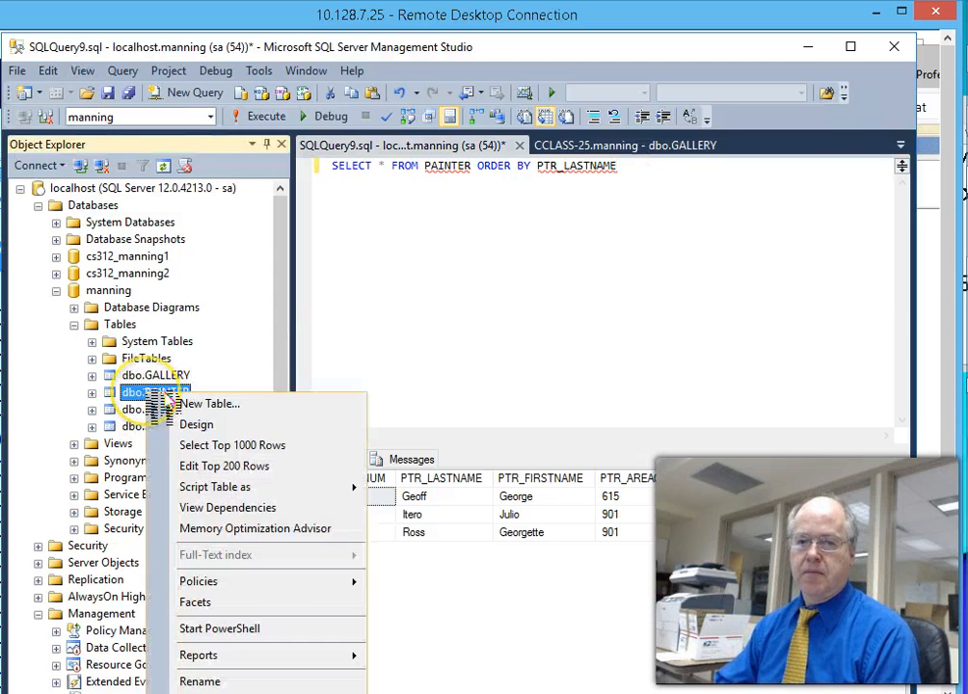
right_click(145, 410)
click(140, 426)
right_click(128, 426)
right_click(135, 375)
click(180, 406)
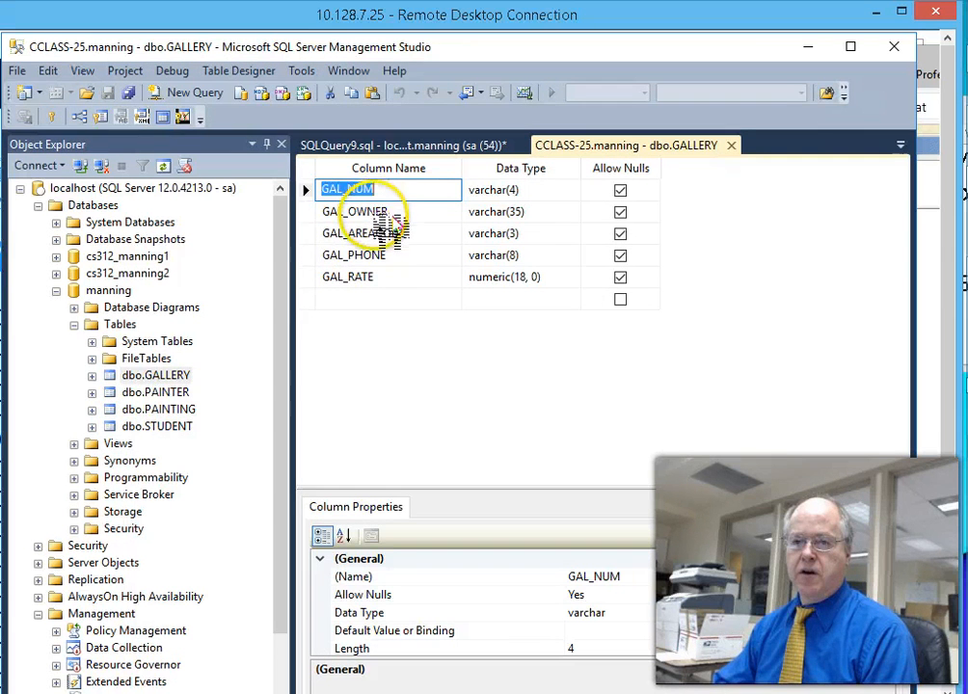
right_click(135, 376)
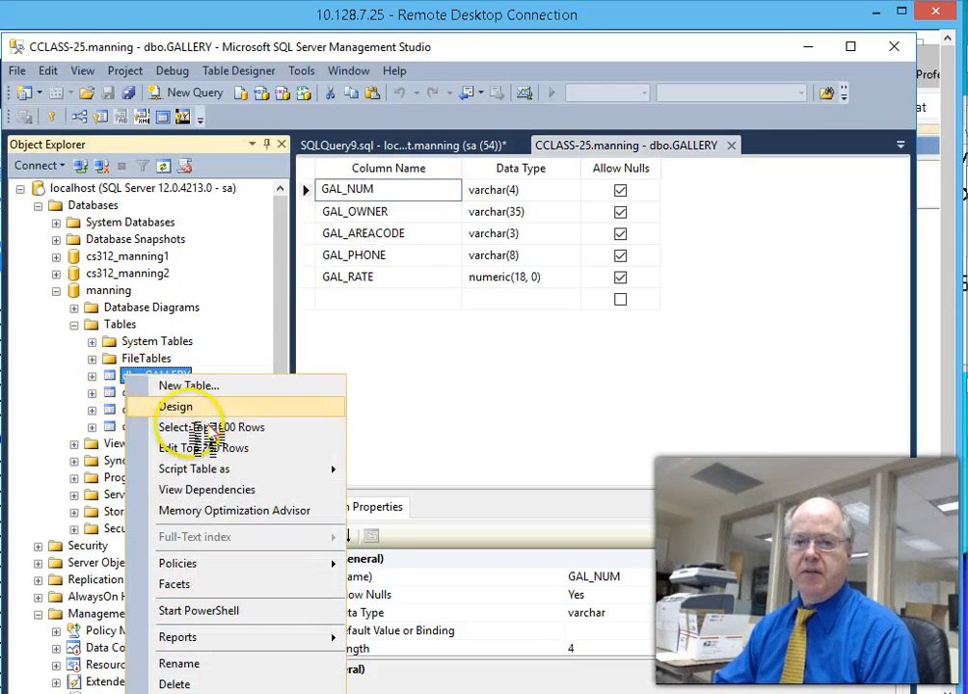
click(183, 408)
- Open Edit Top 200 Rows on dbo.GALLERY to show galleries 5 and 6
click(159, 377)
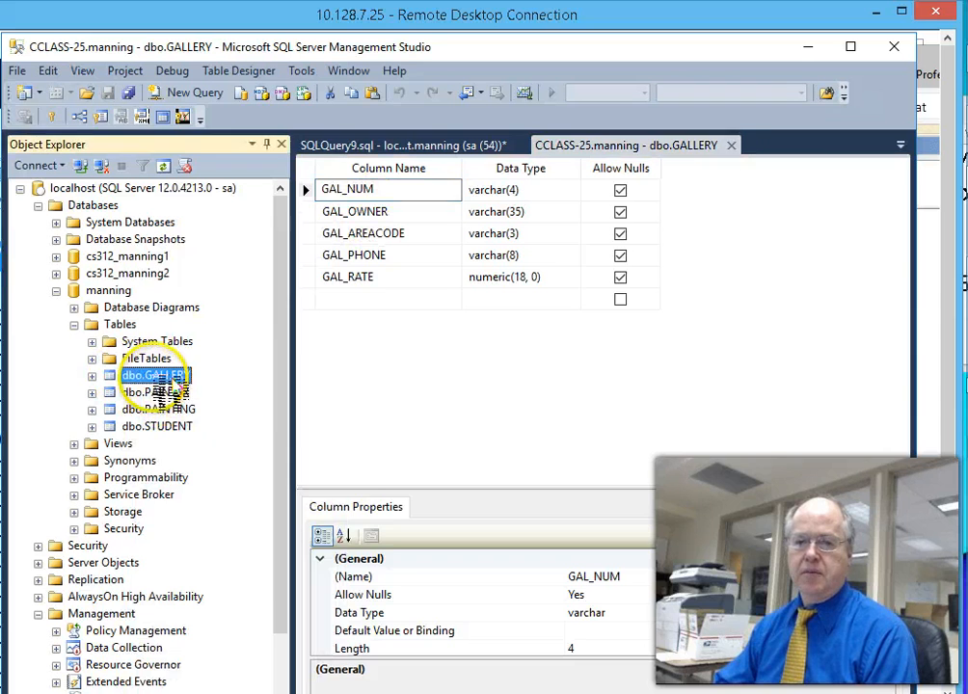
right_click(159, 381)
click(159, 449)
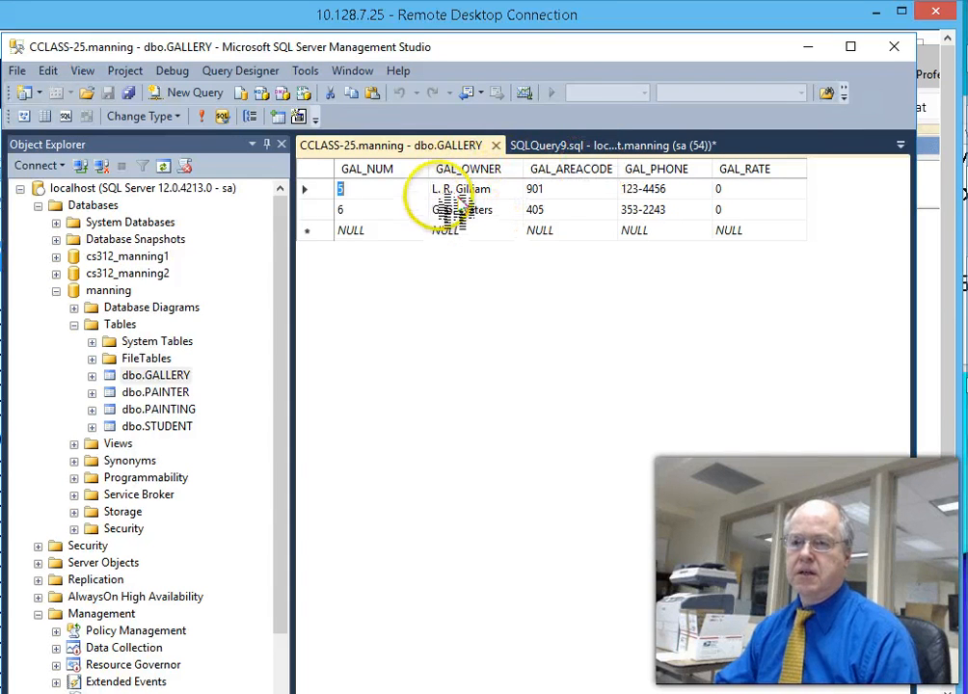
- Open PAINTER's Edit Top 200 Rows (painters 123, 126, 127) and bring the notes over the grid
right_click(135, 391)
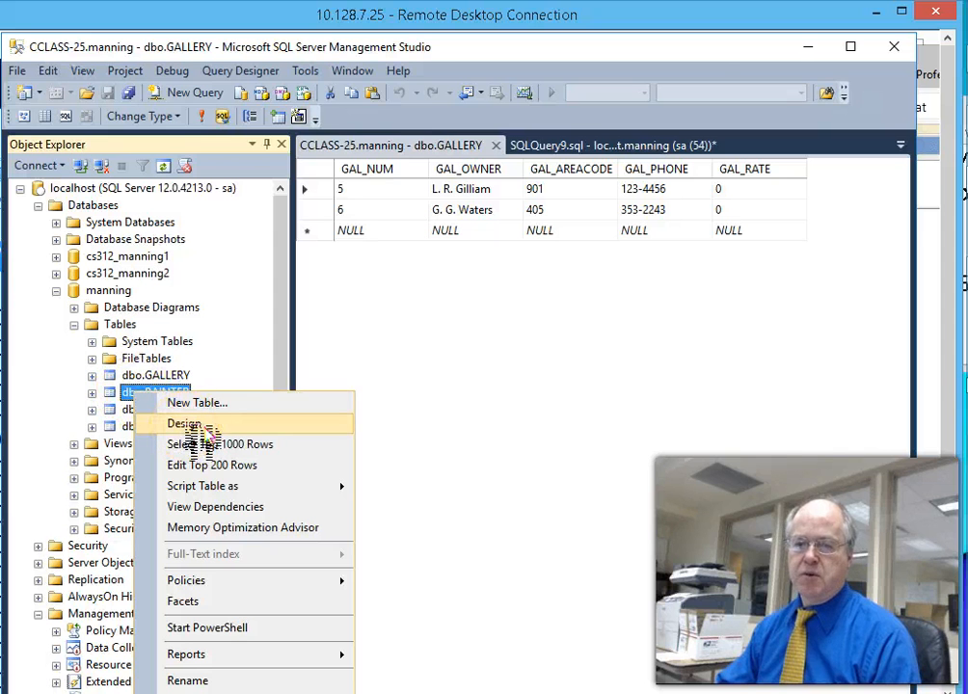
click(214, 465)
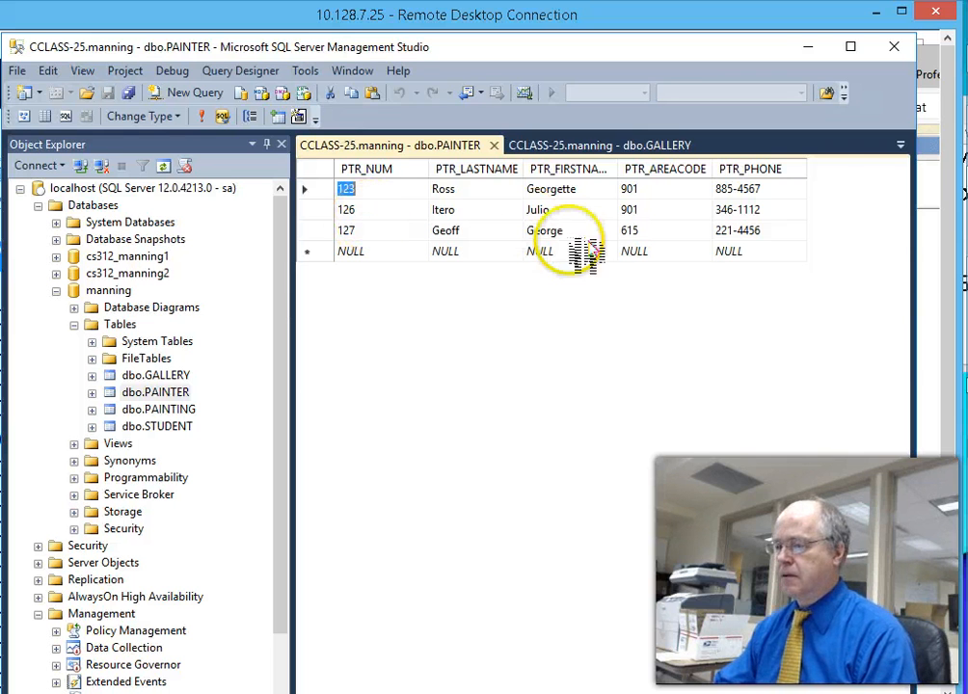
click(966, 108)
drag(966, 112, 966, 218)
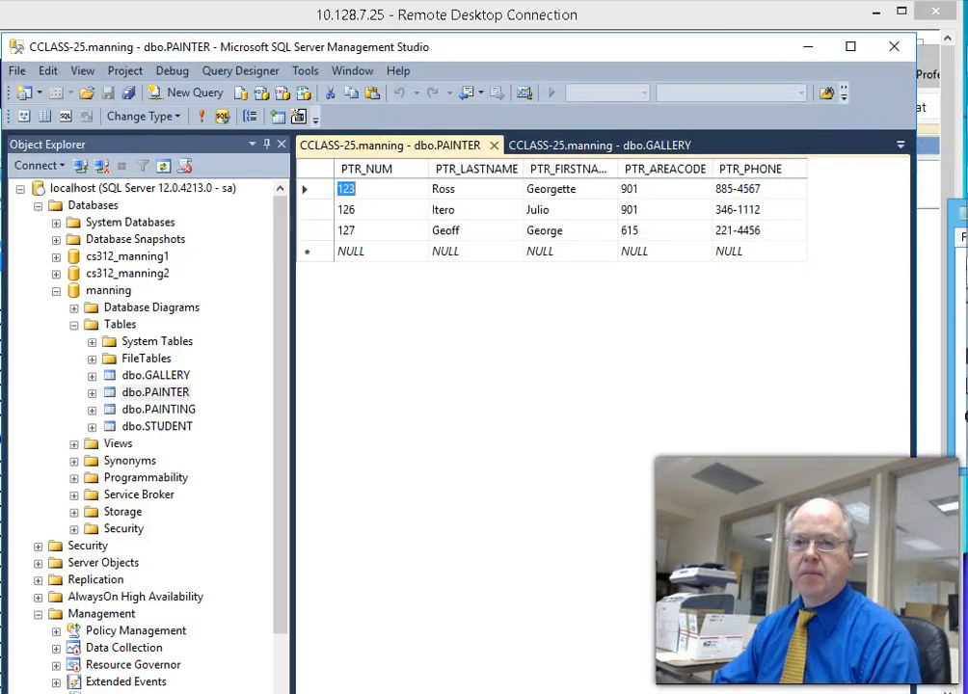
- Open PAINTING's eight rows (1338–1345) and move the notes left over the grid
right_click(130, 409)
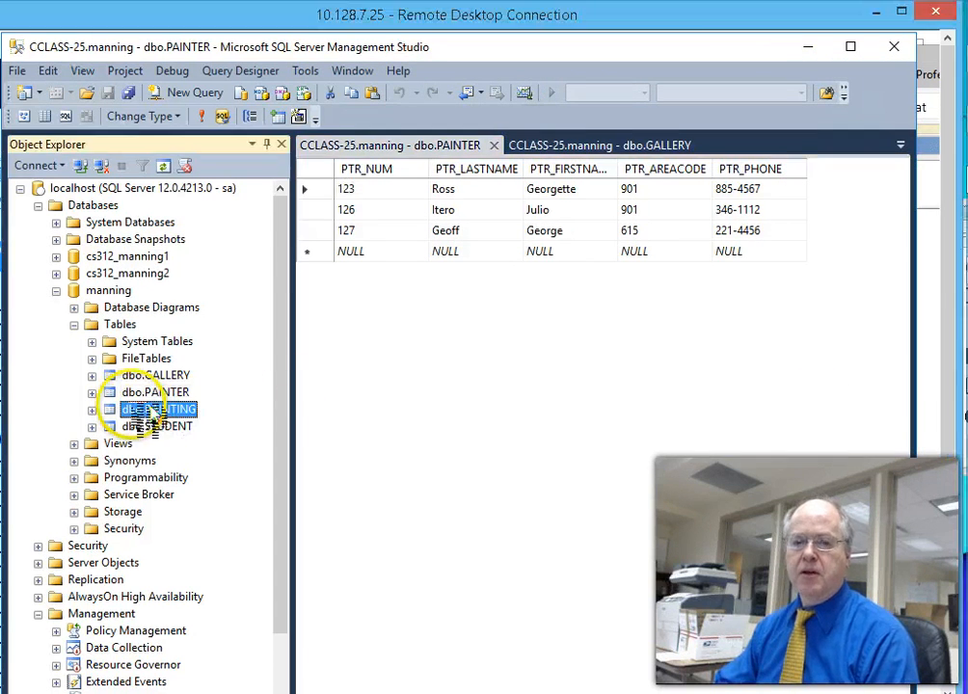
click(220, 479)
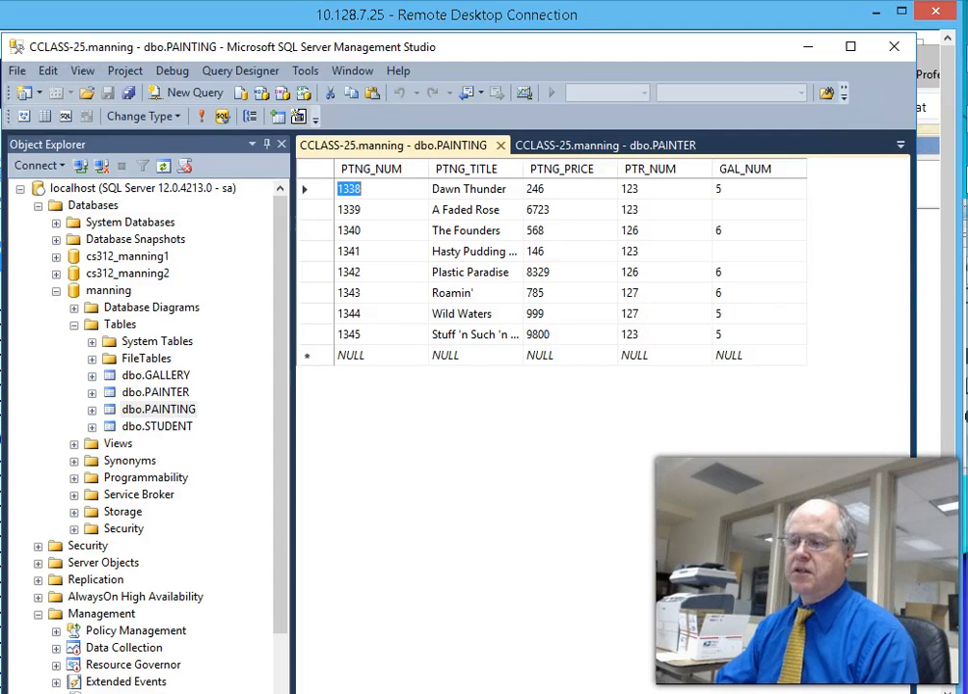
drag(964, 250, 639, 253)
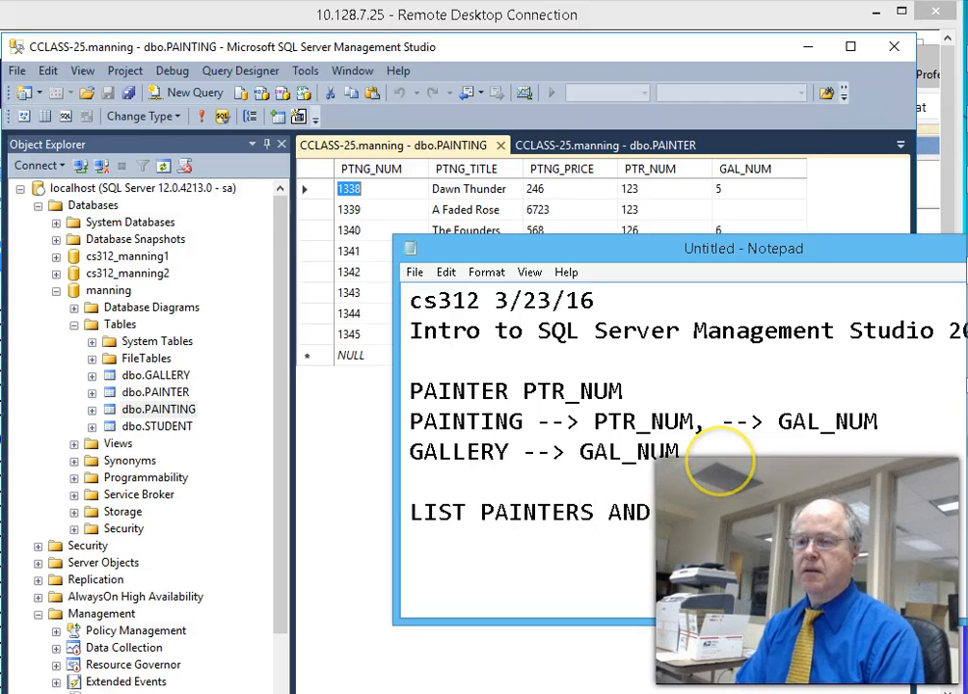
- Move the notes until the full 'LIST PAINTERS AND THEIR PAINTINGS WITH TITLE AND GALLERY NUMBER' line shows, then uncover the grid
mouse_move(815, 252)
mouse_down()
mouse_move(460, 253)
mouse_move(549, 248)
mouse_up()
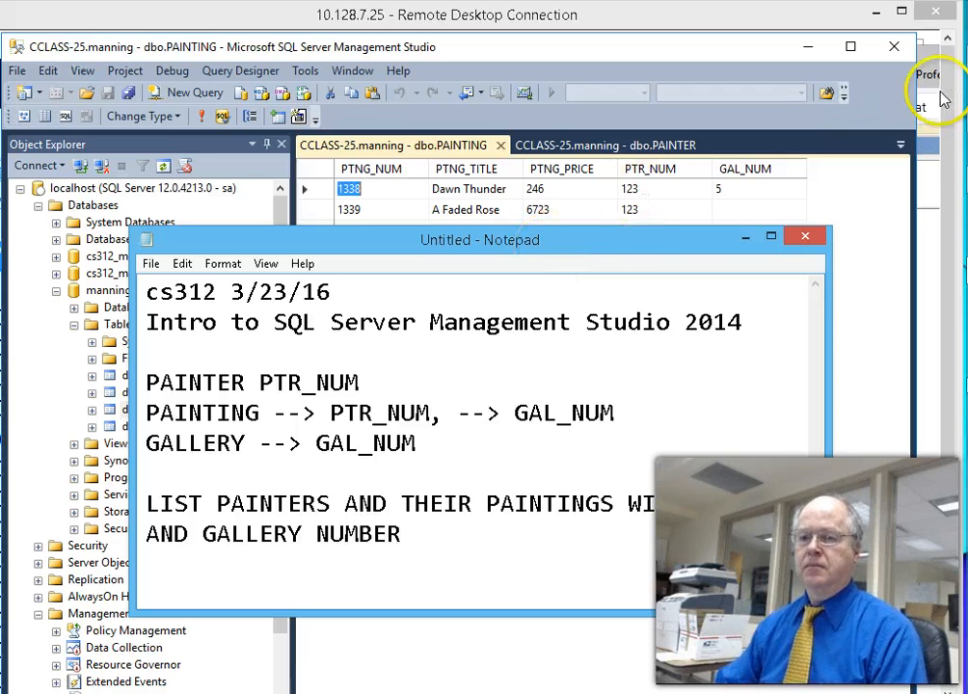
drag(639, 243, 727, 169)
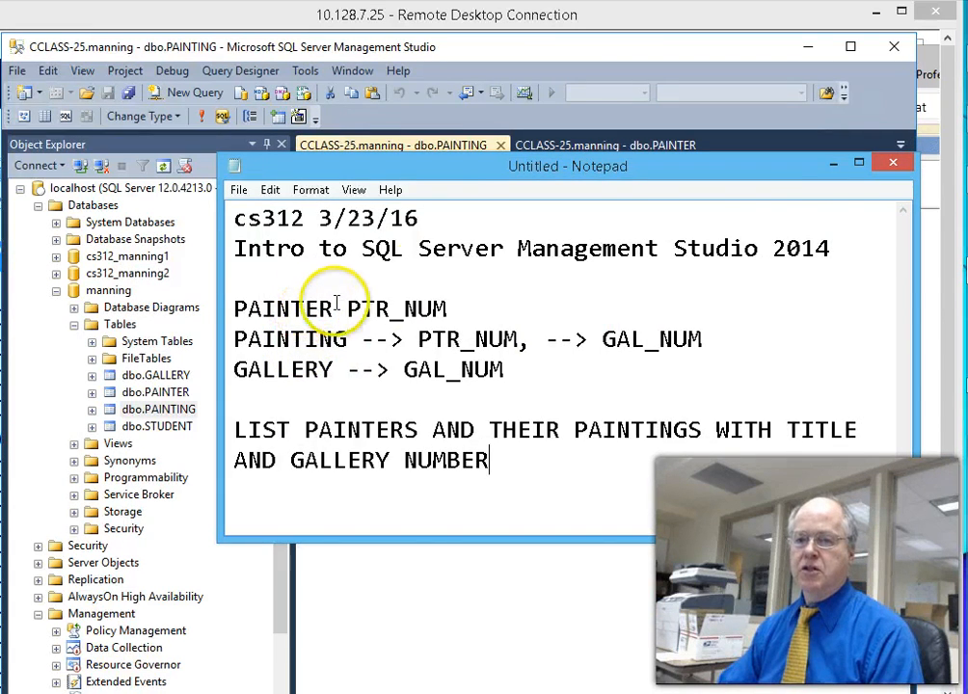
drag(446, 168, 867, 318)
- Reopen the PAINTER table's rows and bring the notes up beside them
right_click(162, 393)
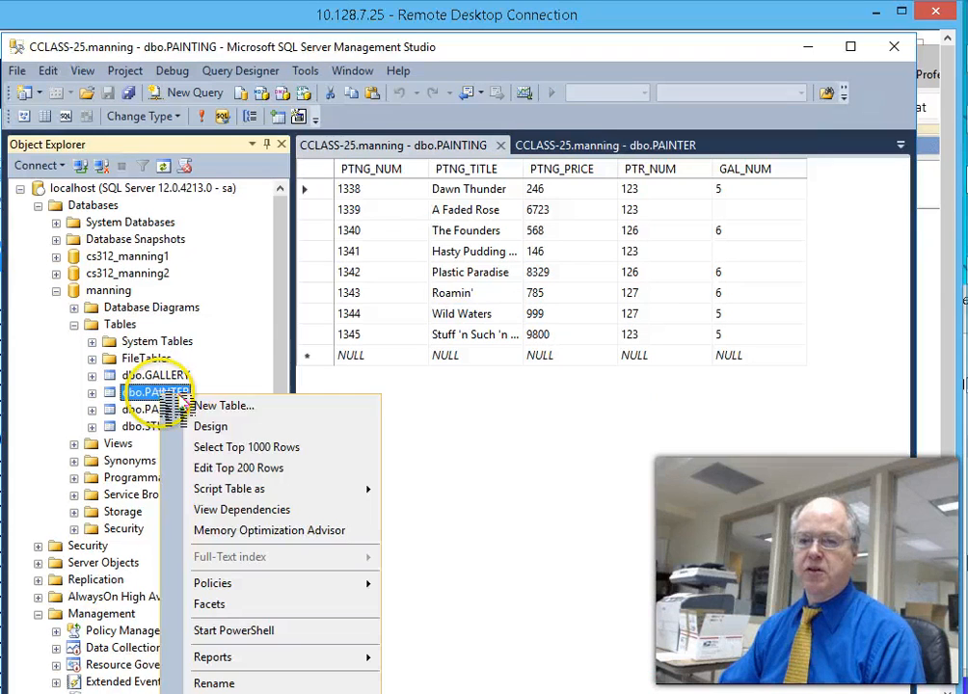
click(253, 471)
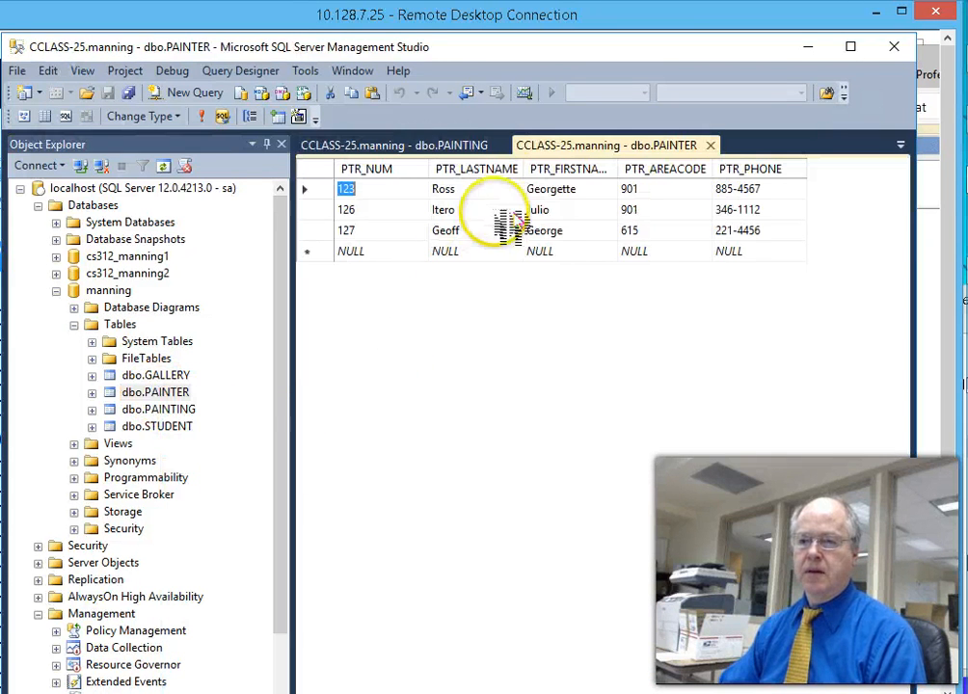
mouse_move(964, 179)
click(932, 179)
mouse_move(675, 300)
mouse_down()
mouse_move(637, 242)
mouse_move(610, 282)
mouse_up()
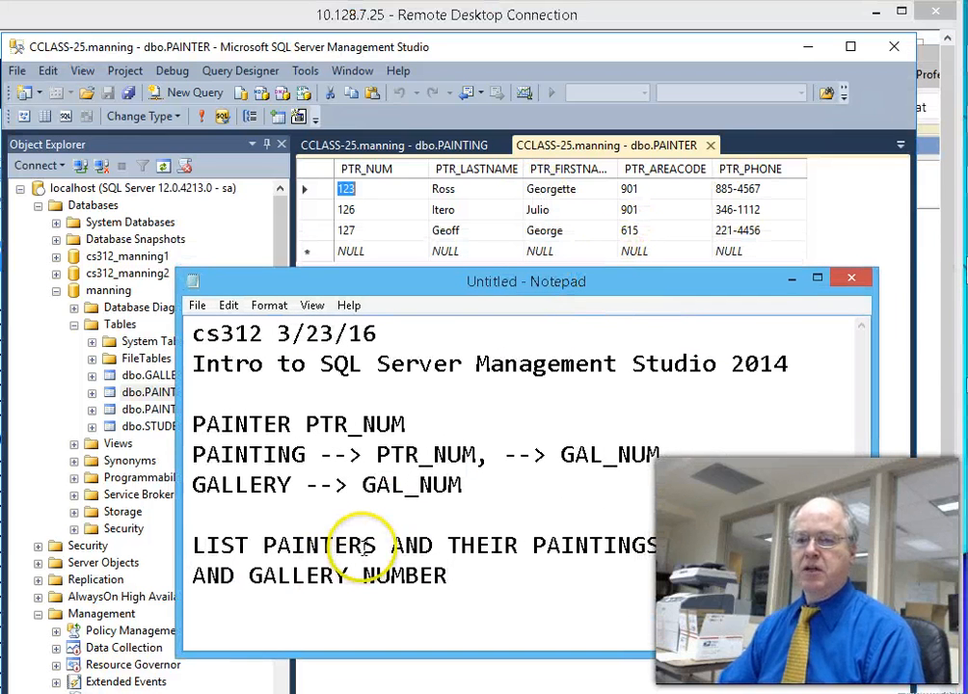
- Insert (FN,LASTNAME) before AND in the LIST PAINTERS task line
click(379, 546)
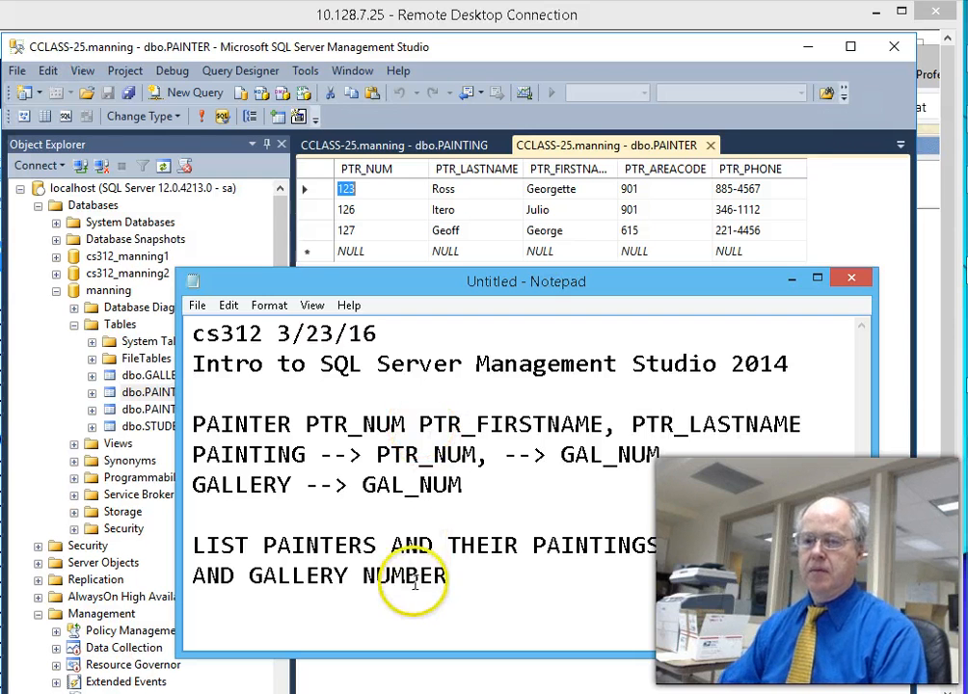
click(390, 548)
text(()
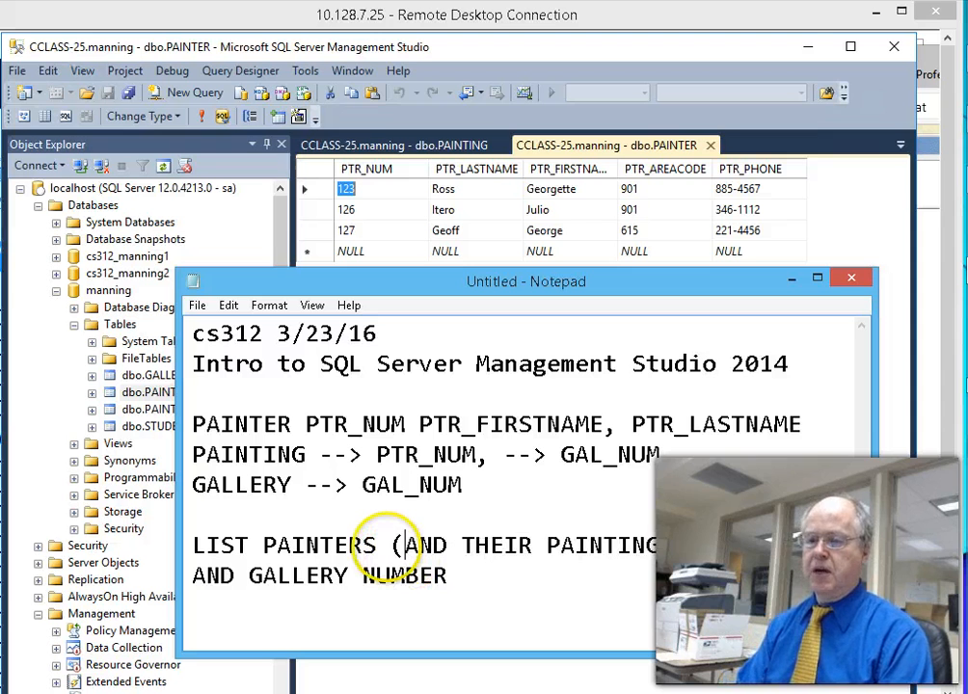
text(FN,)
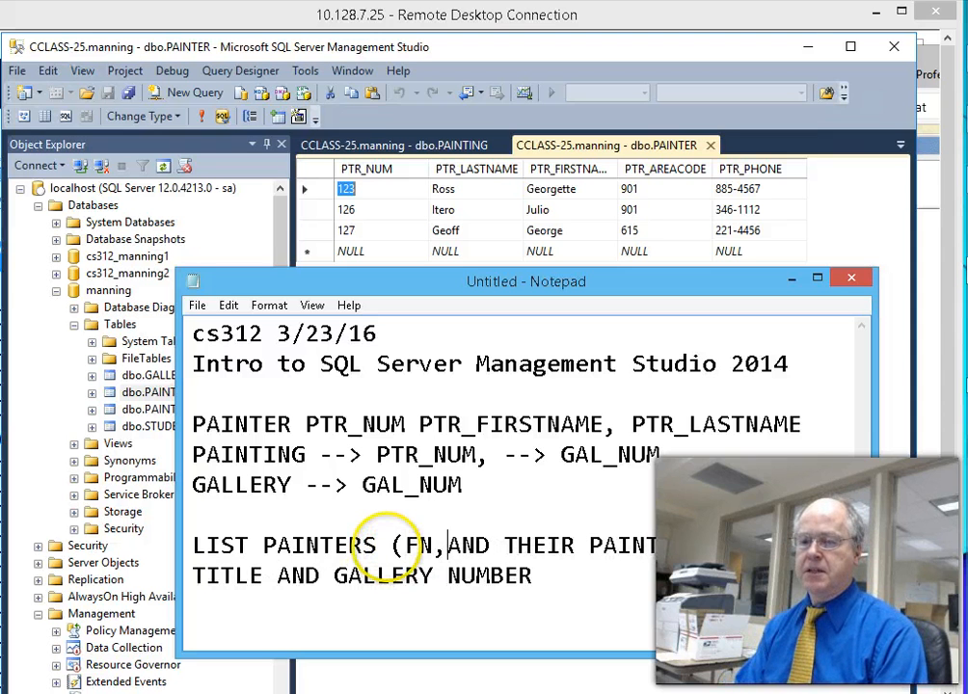
text(LASTNAME))
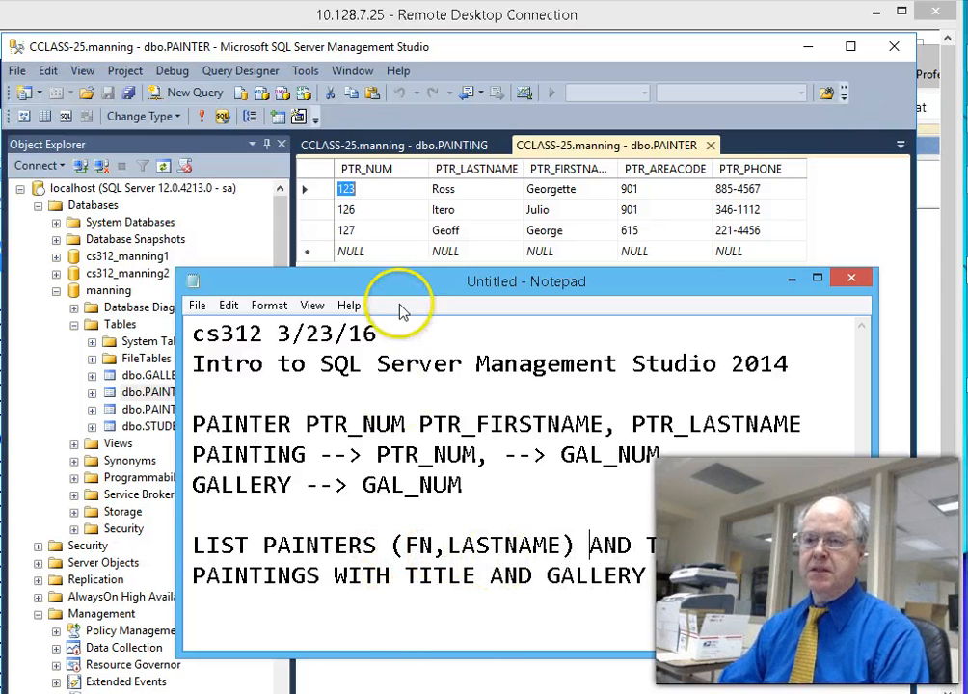
drag(378, 287, 736, 258)
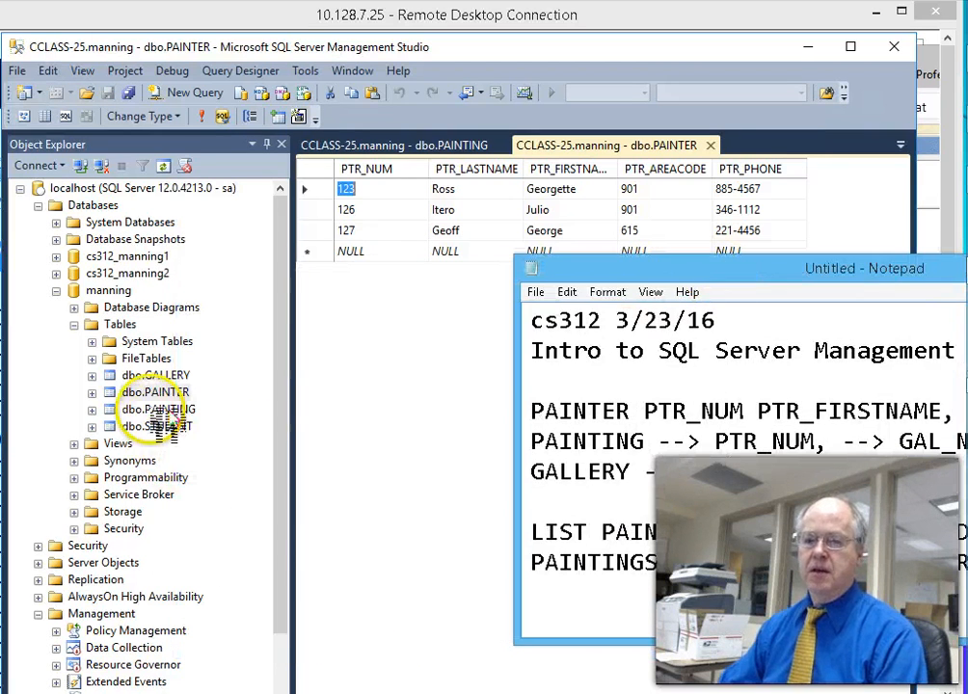
- Open the PAINTING table's top 200 rows for editing in Management Studio
click(154, 409)
right_click(164, 409)
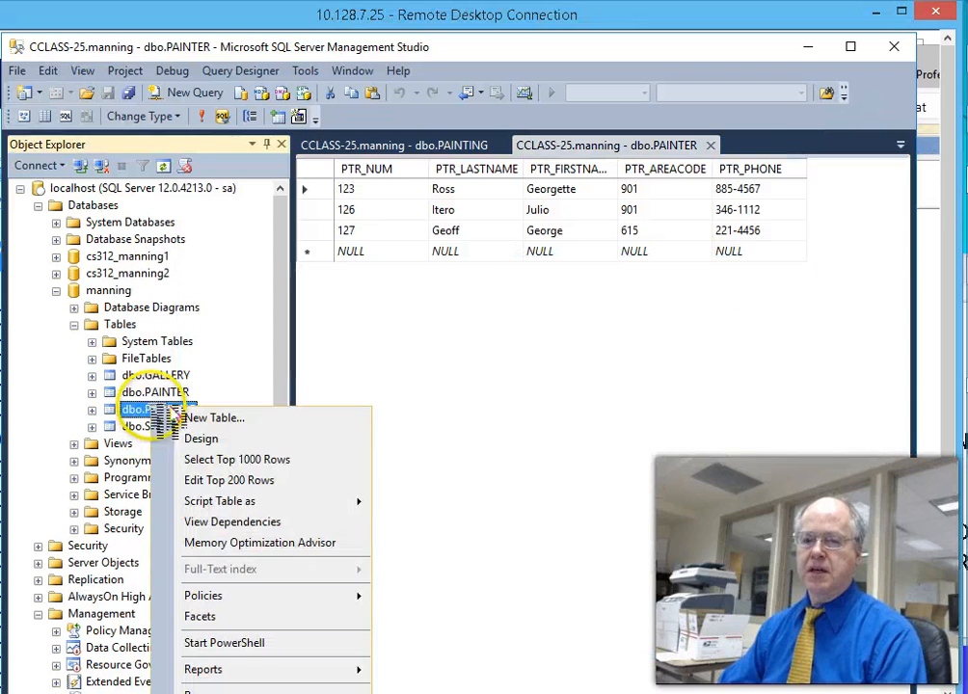
click(205, 440)
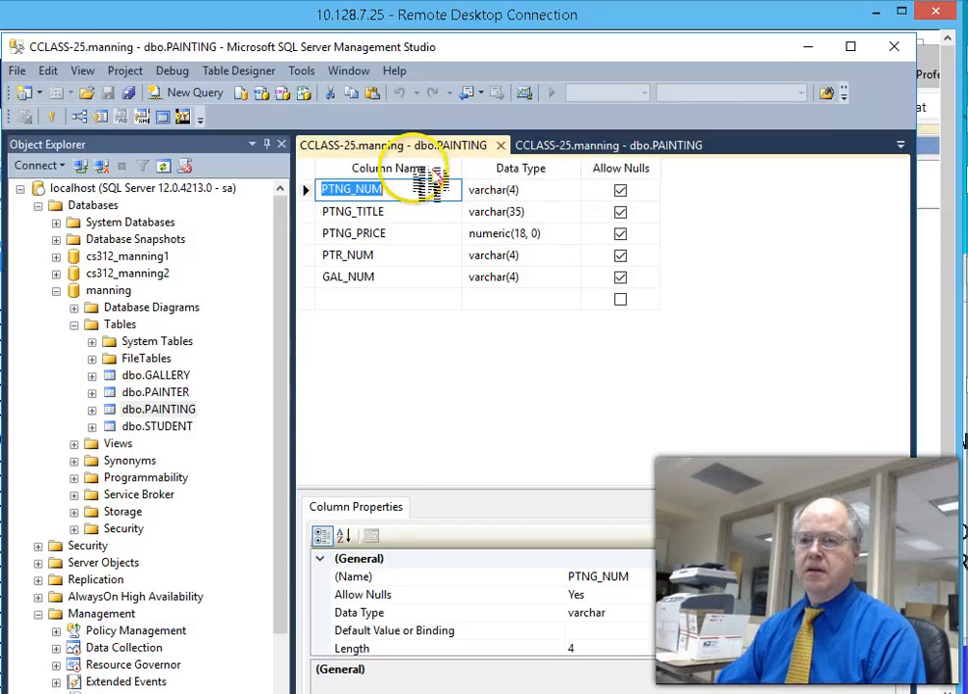
click(168, 410)
right_click(183, 410)
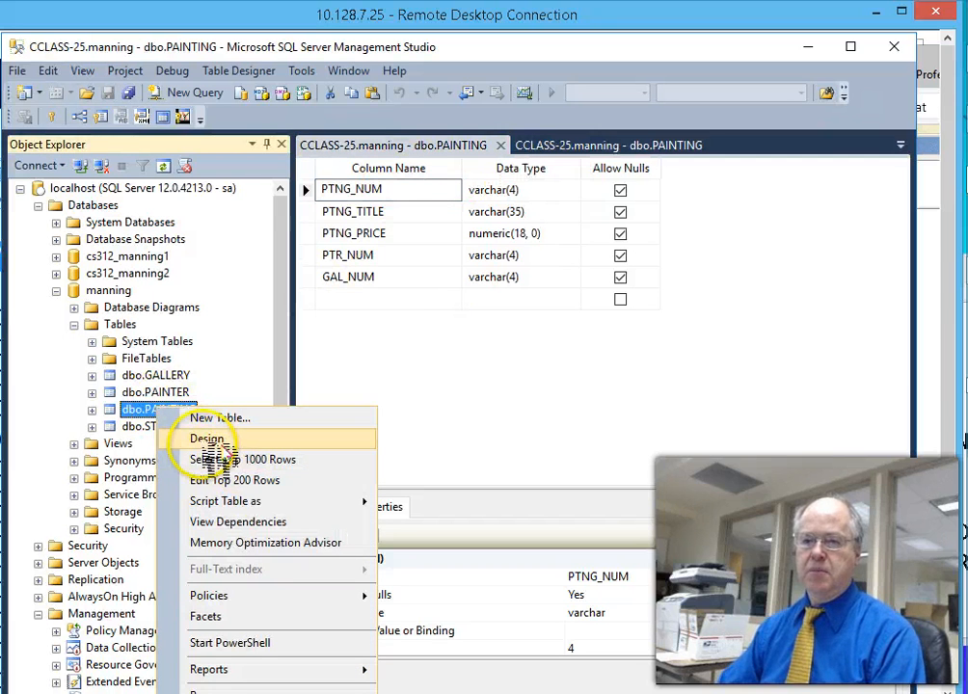
click(253, 479)
- Bring the Notepad notes forward and position them below the PAINTING rows grid
drag(462, 169, 602, 188)
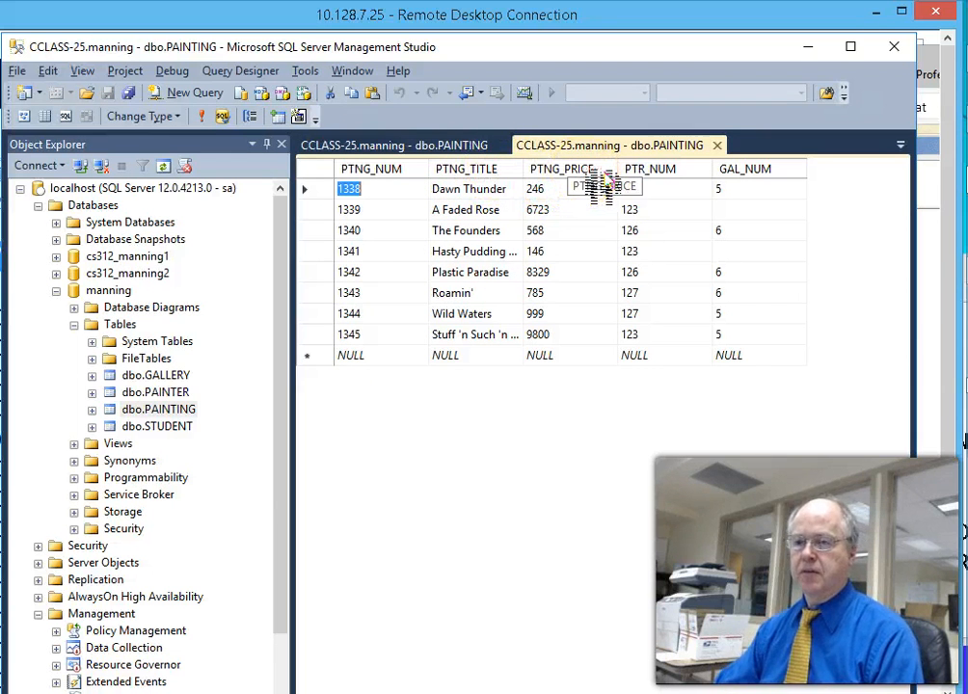
key(alt+Tab)
drag(810, 279, 468, 394)
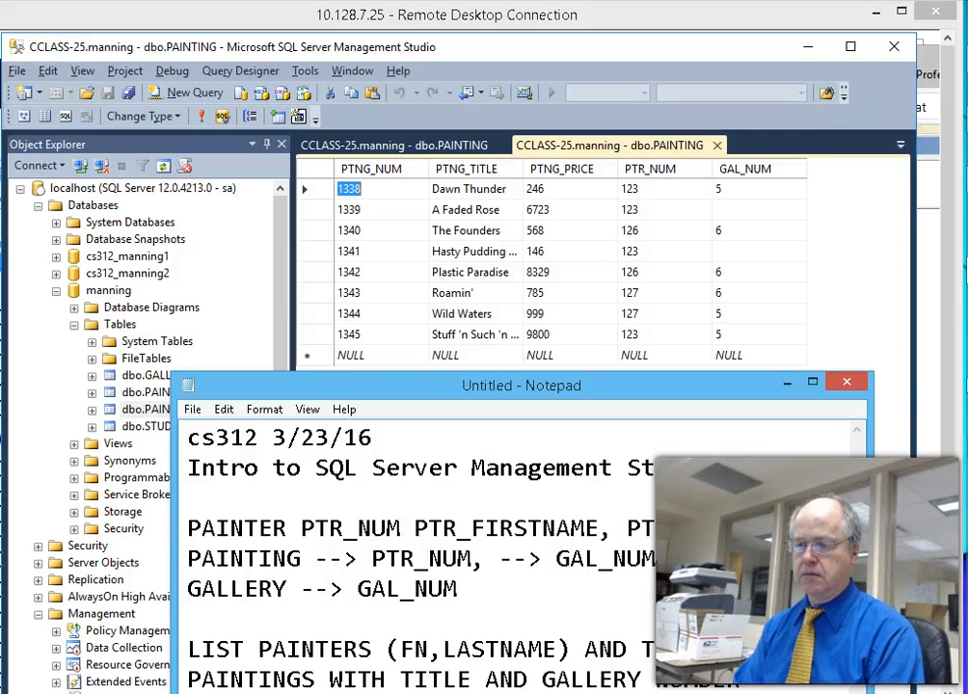
- Annotate the notes with (PTING_TITLE) after PAINTINGS and (GAL_NUM) after NUMBER
key(alt+Tab)
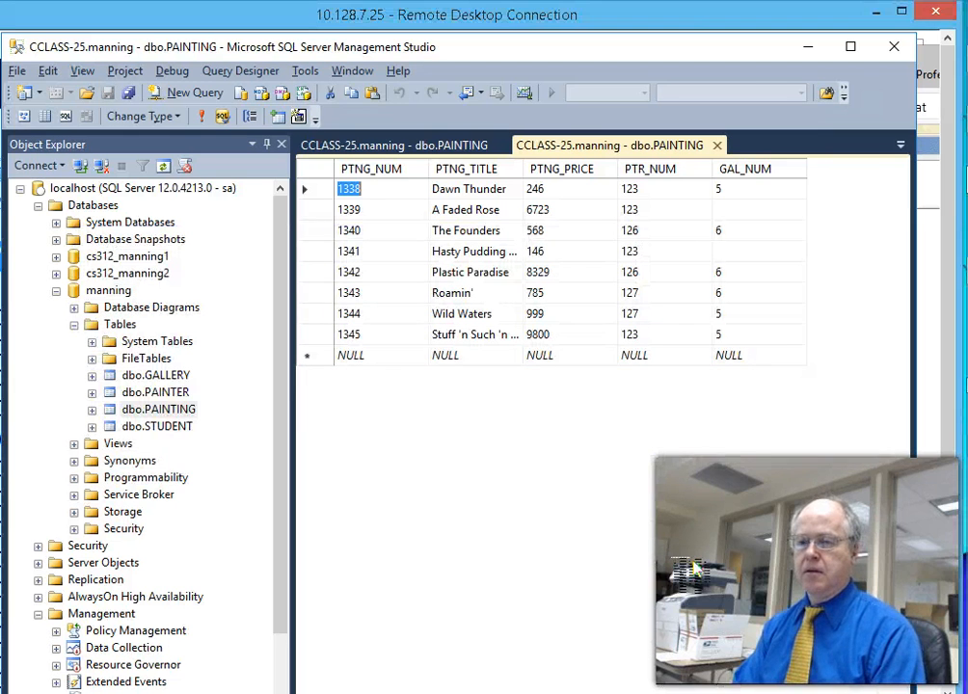
key(alt+Tab)
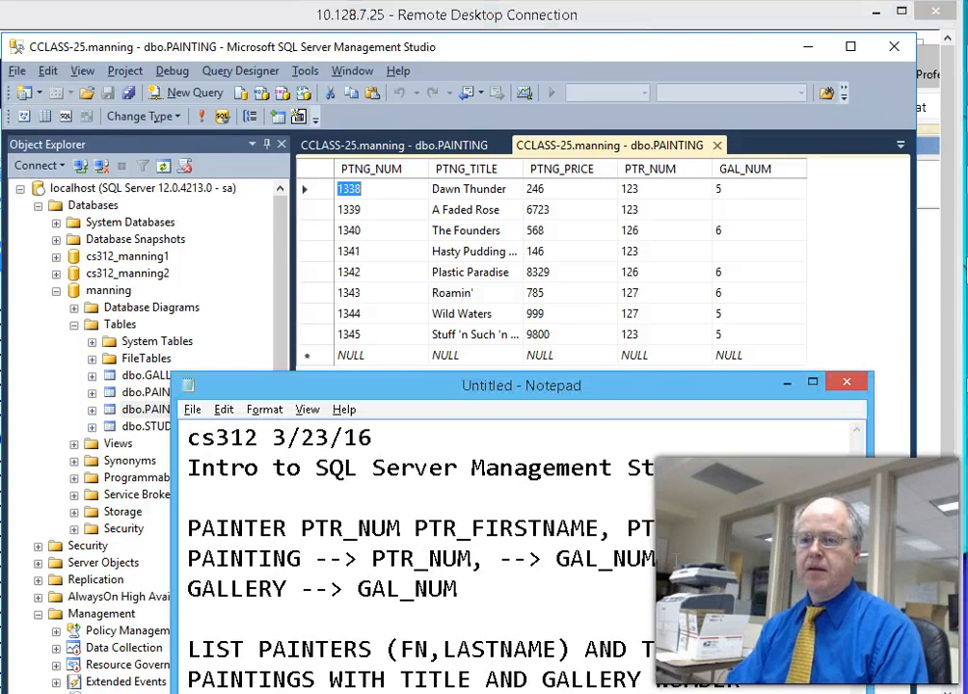
drag(645, 384, 675, 268)
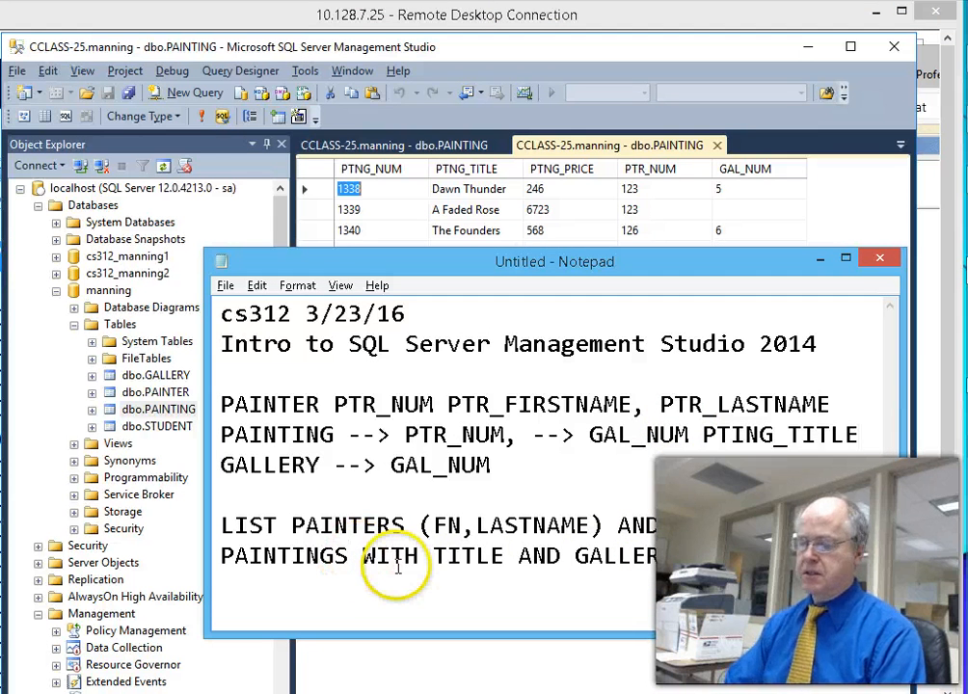
text((PT)
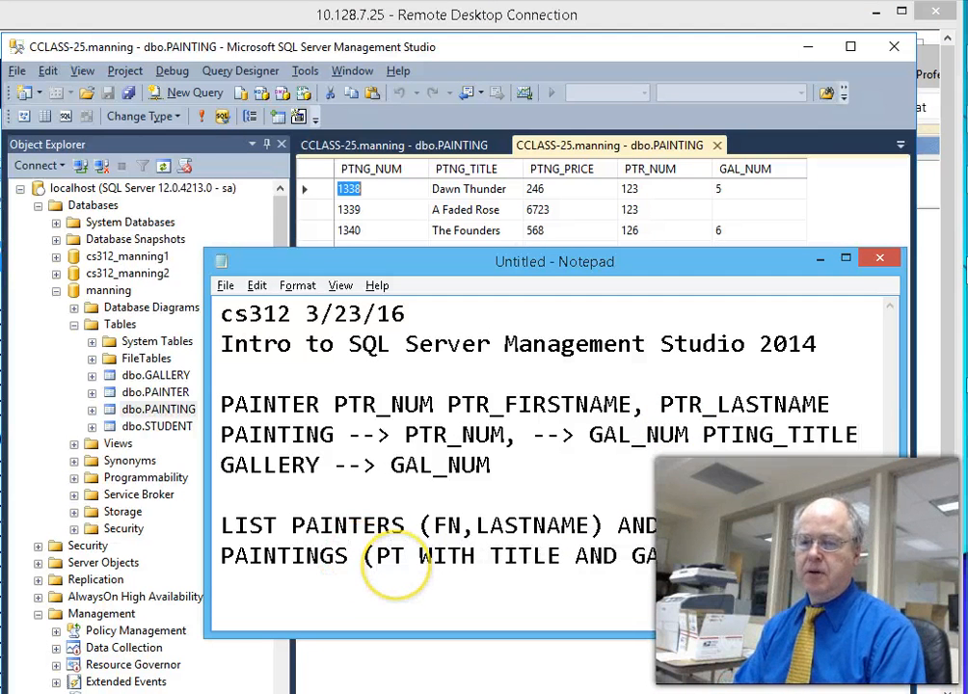
text(ING_TITLE))
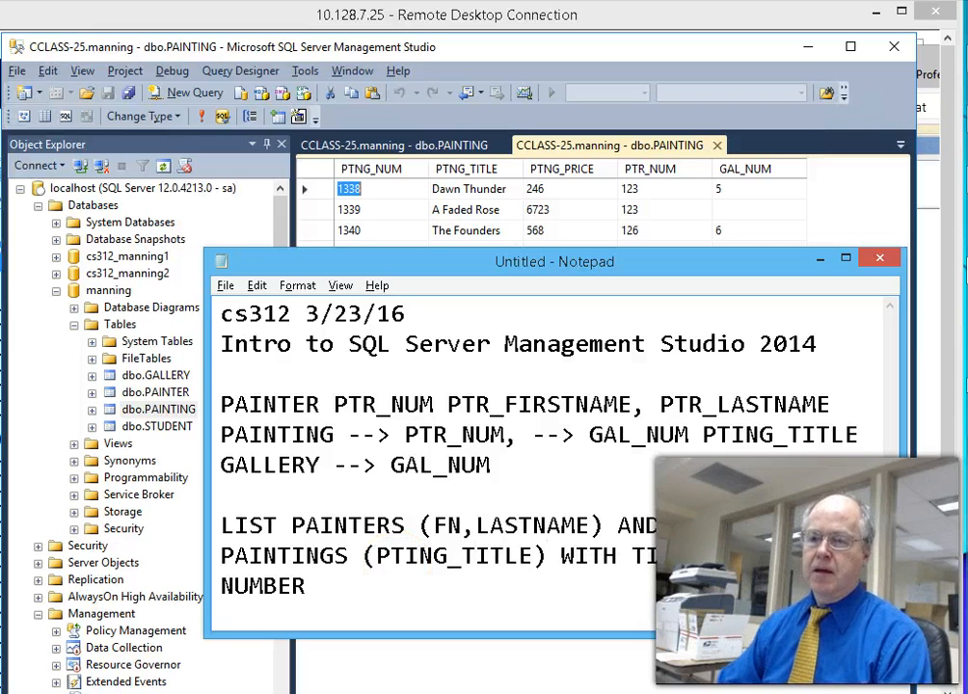
click(321, 586)
text((GAL_NUM)
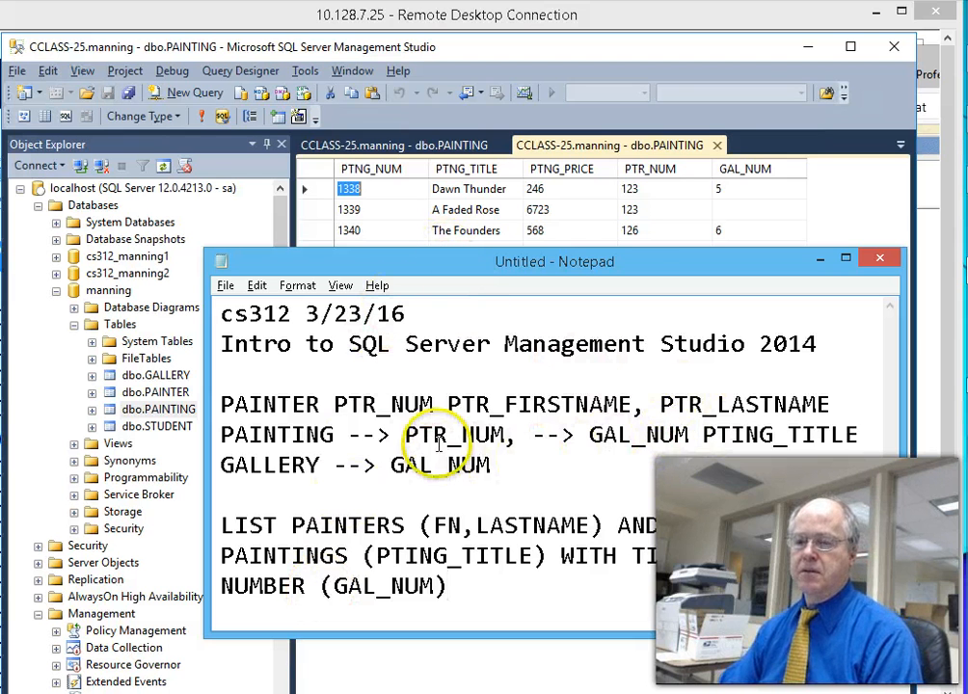
- Move, widen and heighten the Notepad window so the lines unwrap
drag(504, 271, 381, 233)
drag(787, 414, 879, 406)
drag(656, 603, 670, 617)
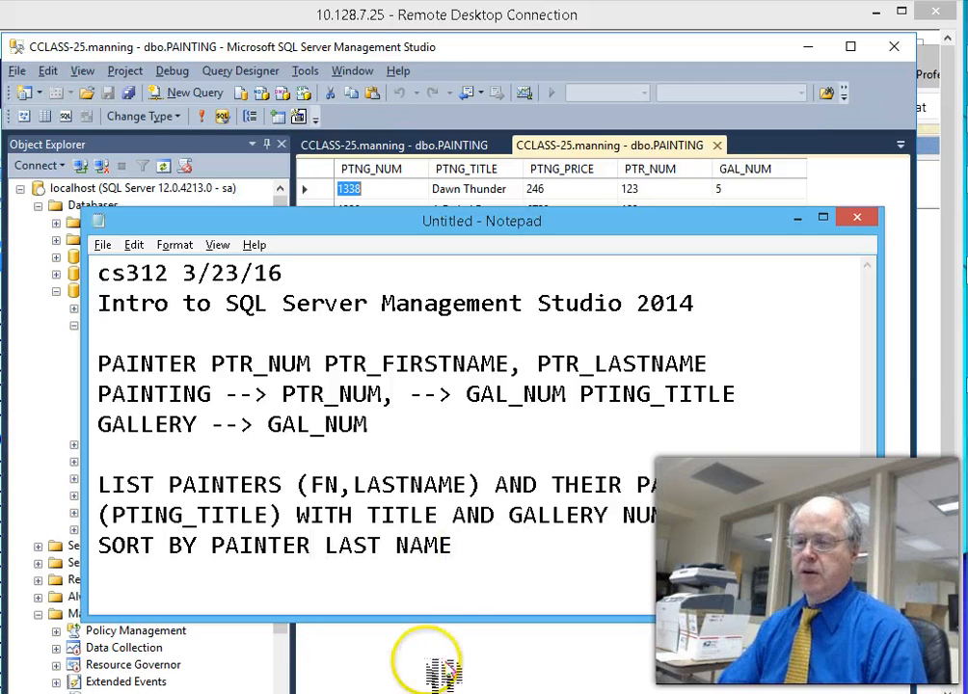
- Enlarge and reposition the notes, inserting a blank line above the column list
drag(458, 621, 466, 665)
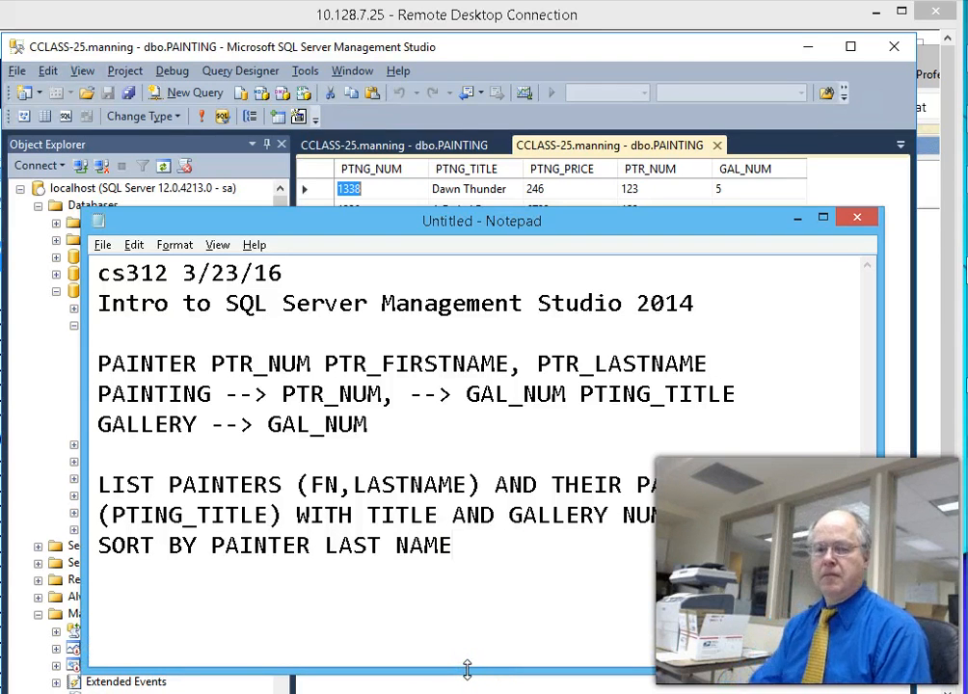
click(366, 651)
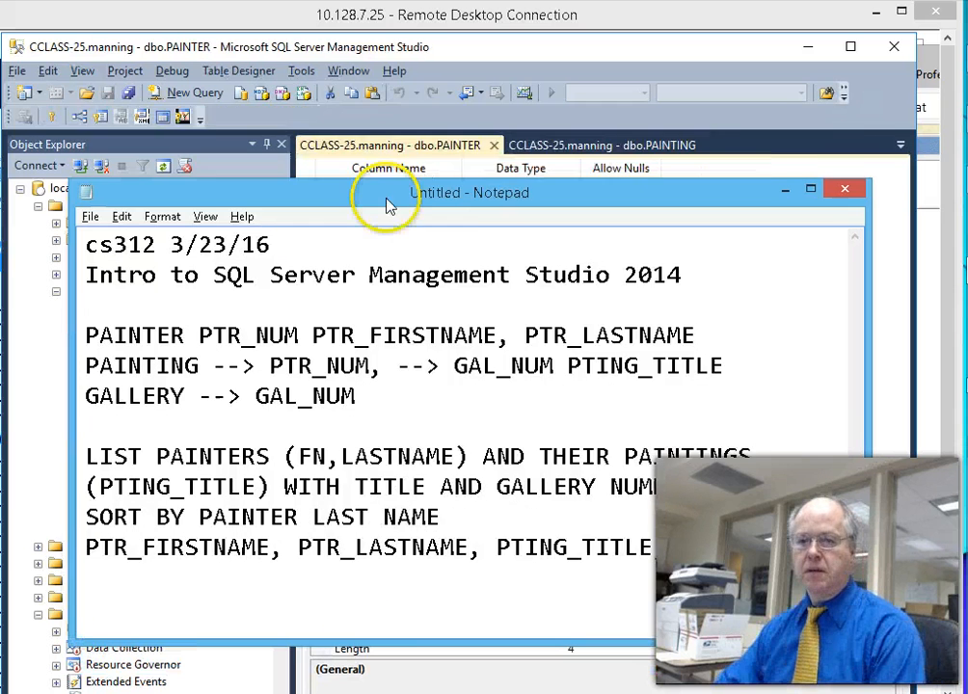
mouse_move(388, 205)
mouse_down()
mouse_move(367, 47)
mouse_move(358, 89)
mouse_up()
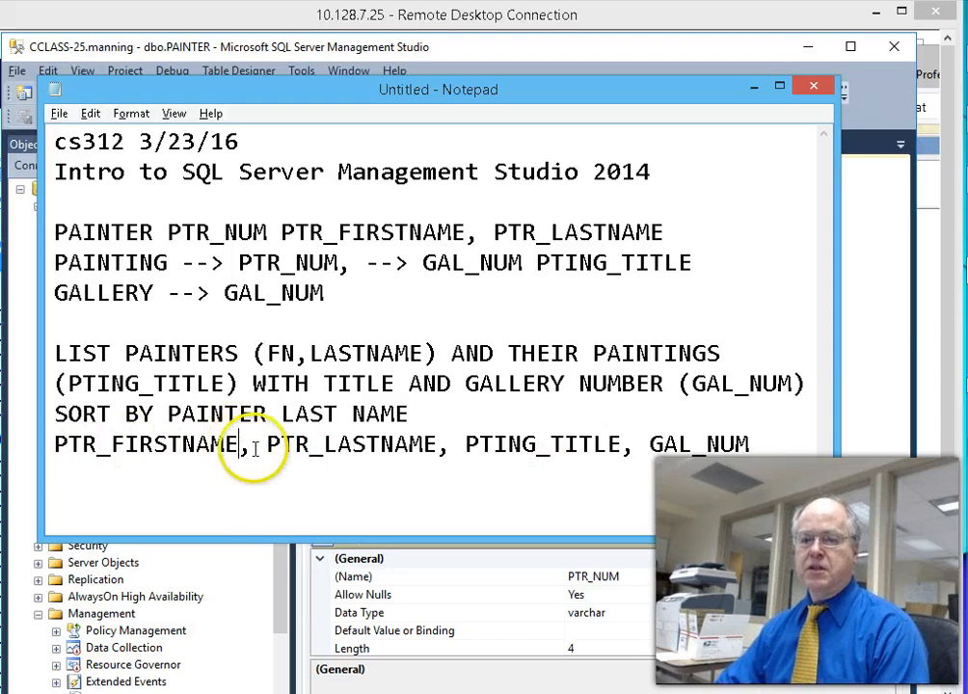
click(413, 414)
key(Return)
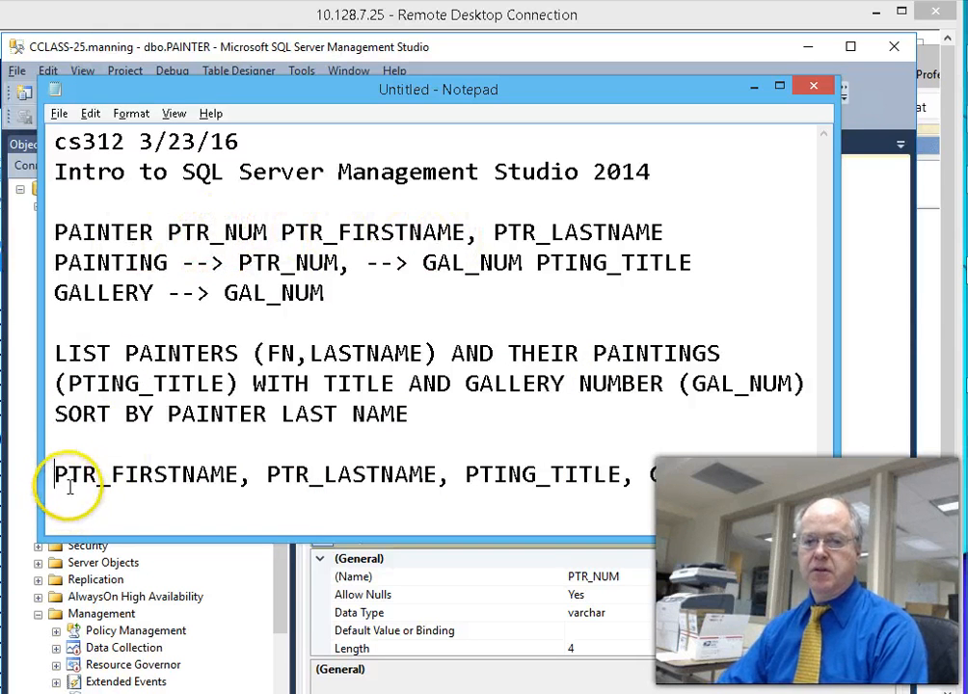
- Qualify the columns as PAINTER.PTR_FIRSTNAME, PAINTER.PTR_LASTNAME, PAINTING.PTING_TITLE, PAINTING.GAL_NUM
text(PAINT)
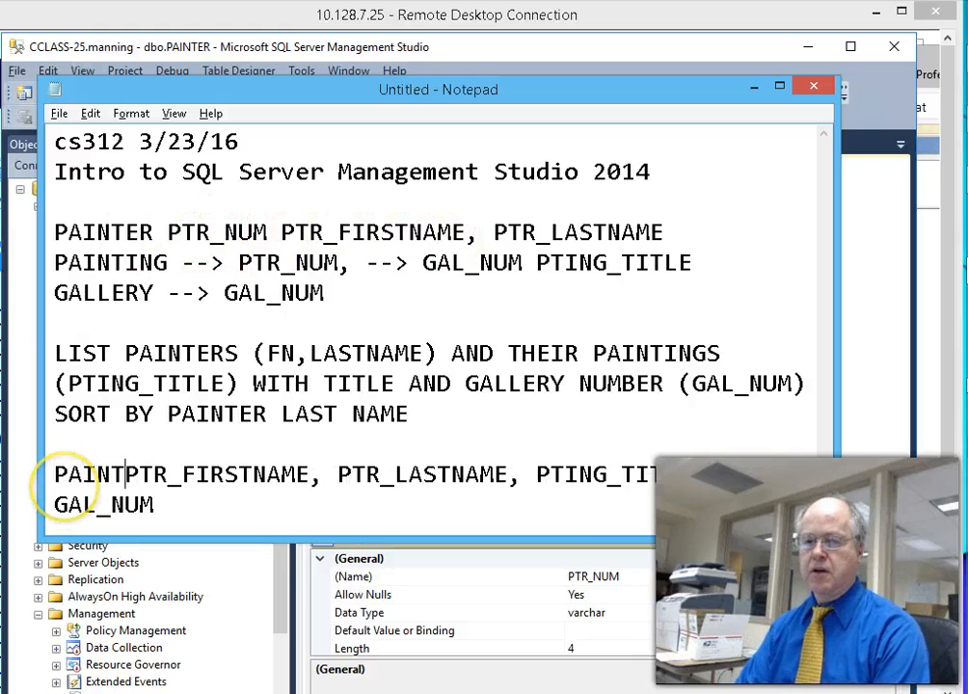
text(ER.)
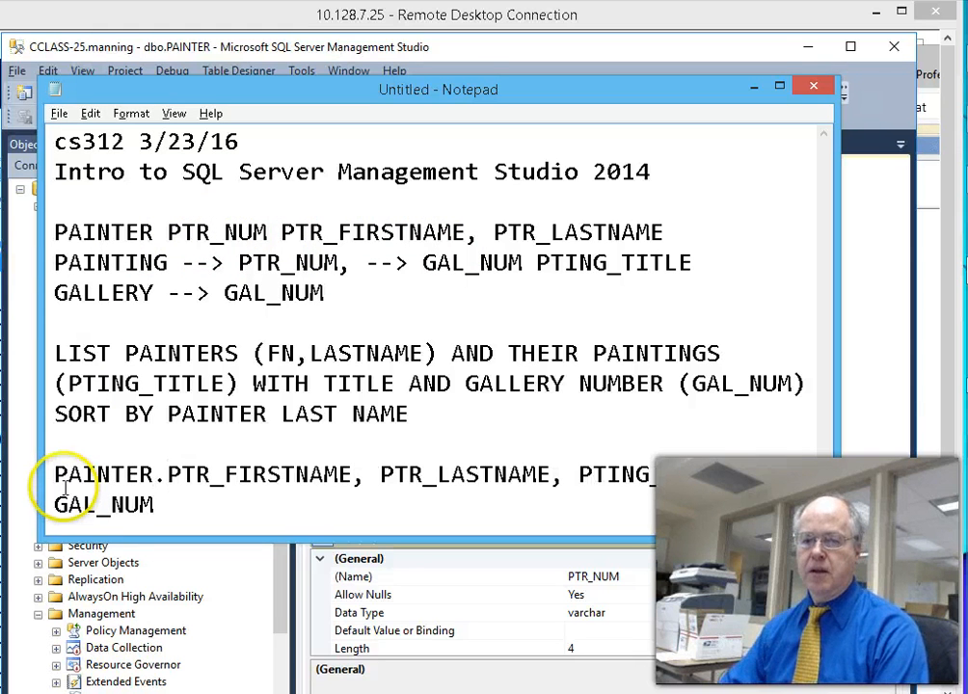
click(377, 472)
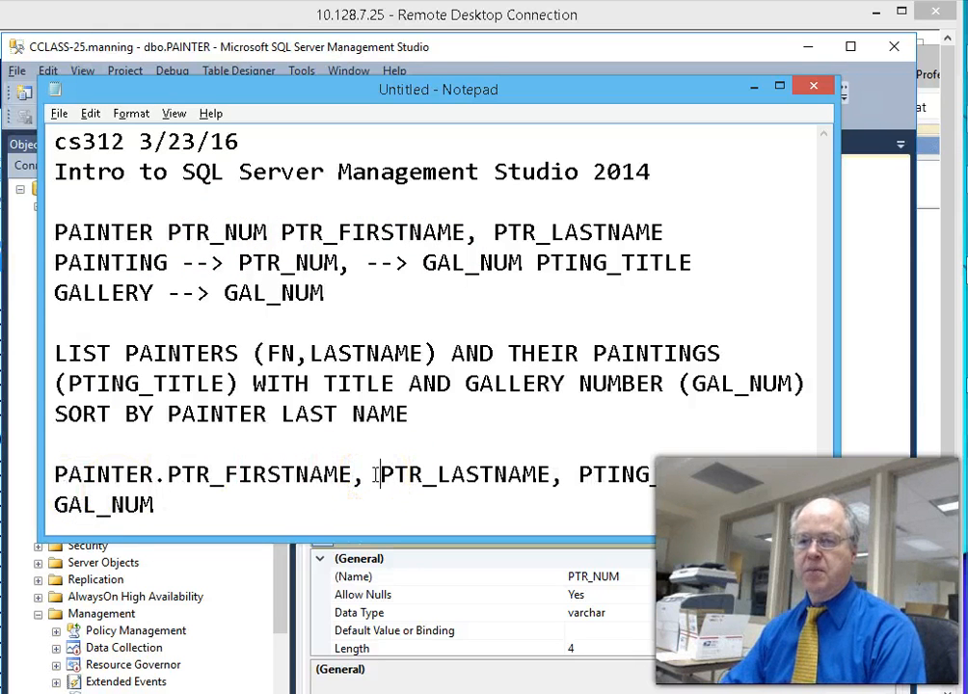
text(PAINTER.P)
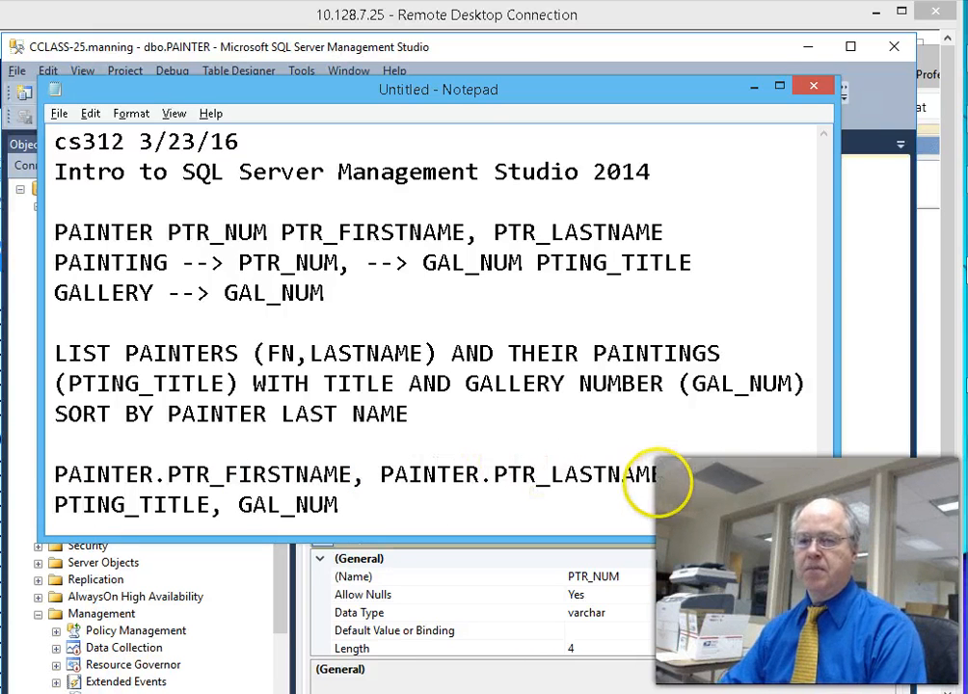
click(55, 507)
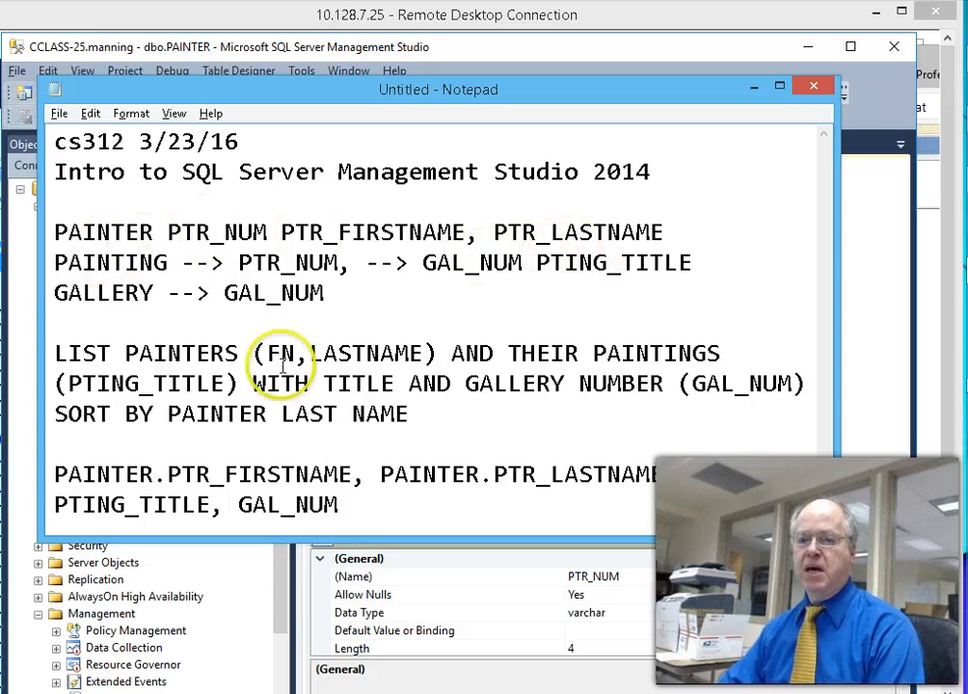
text(PAINTING.)
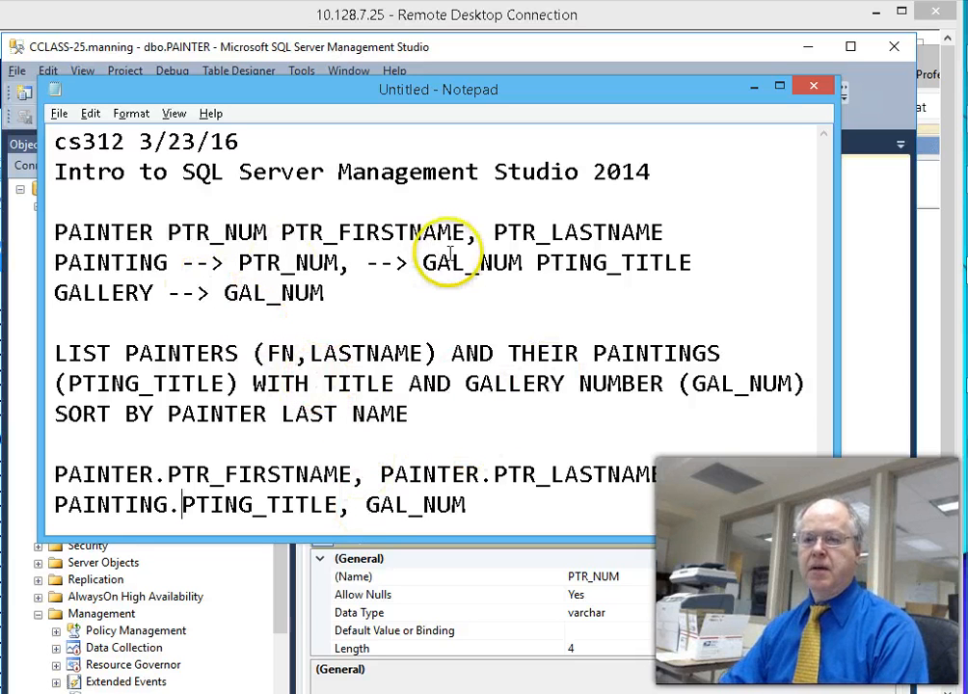
click(368, 505)
text(TAINTIN)
key(BackSpace)
key(BackSpace)
key(BackSpace)
key(BackSpace)
key(BackSpace)
key(BackSpace)
key(BackSpace)
text(PAINTING.)
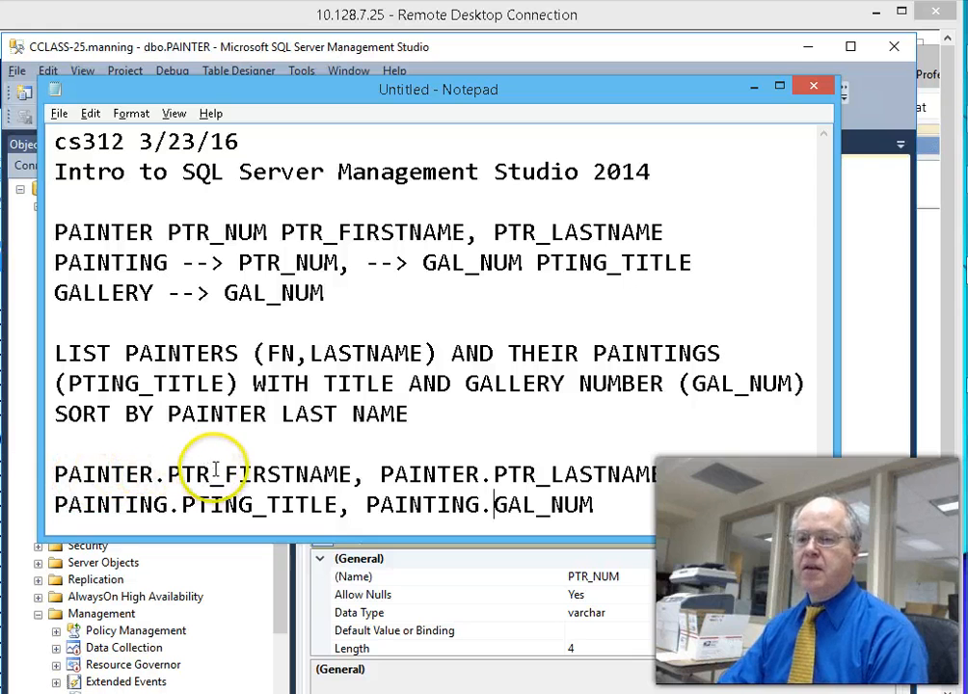
- Add a line above the columns, move the notes right, and select the SELECT…FROM PAINTER,PAINTING query
click(95, 452)
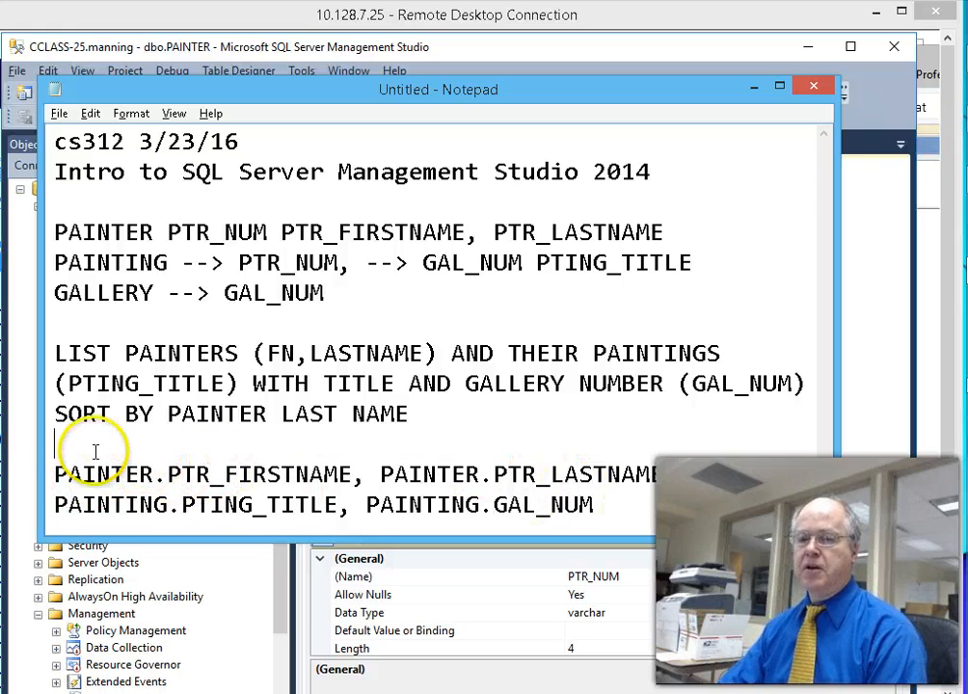
key(Return)
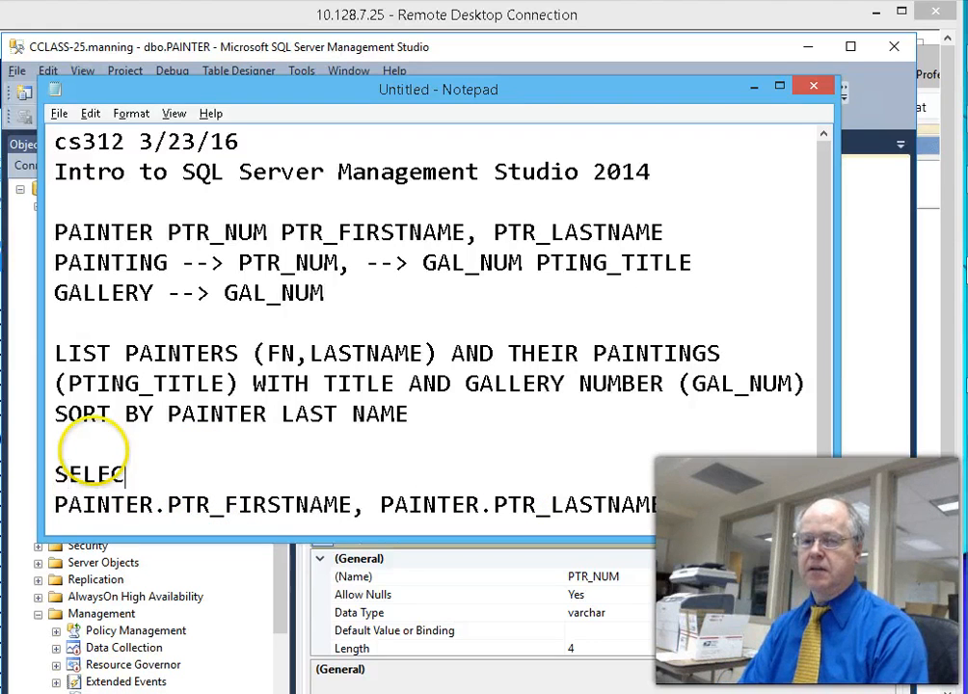
drag(363, 536, 378, 661)
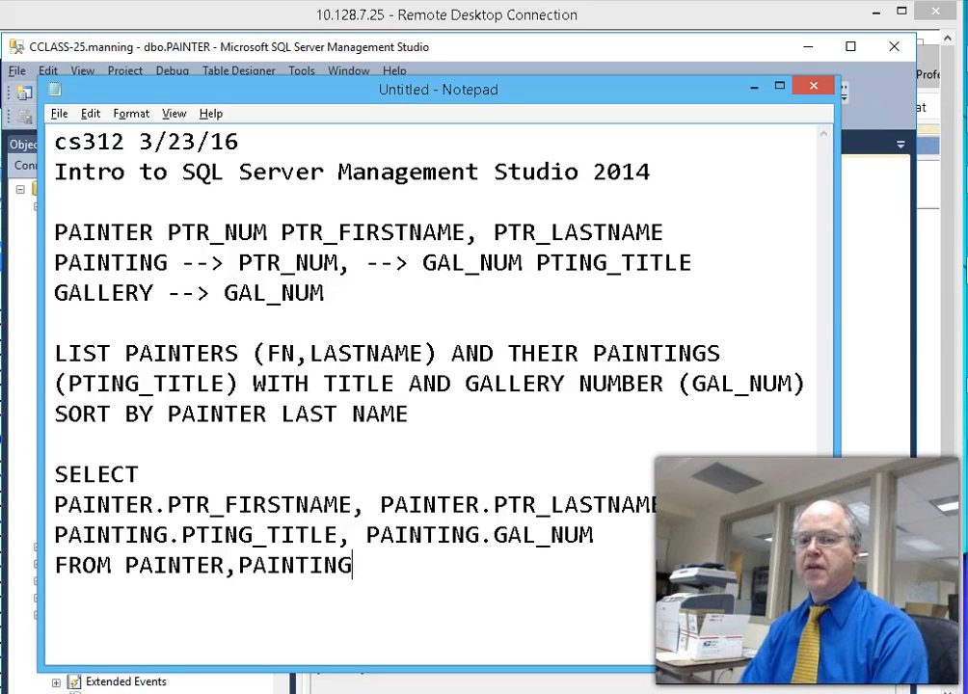
drag(533, 91, 572, 113)
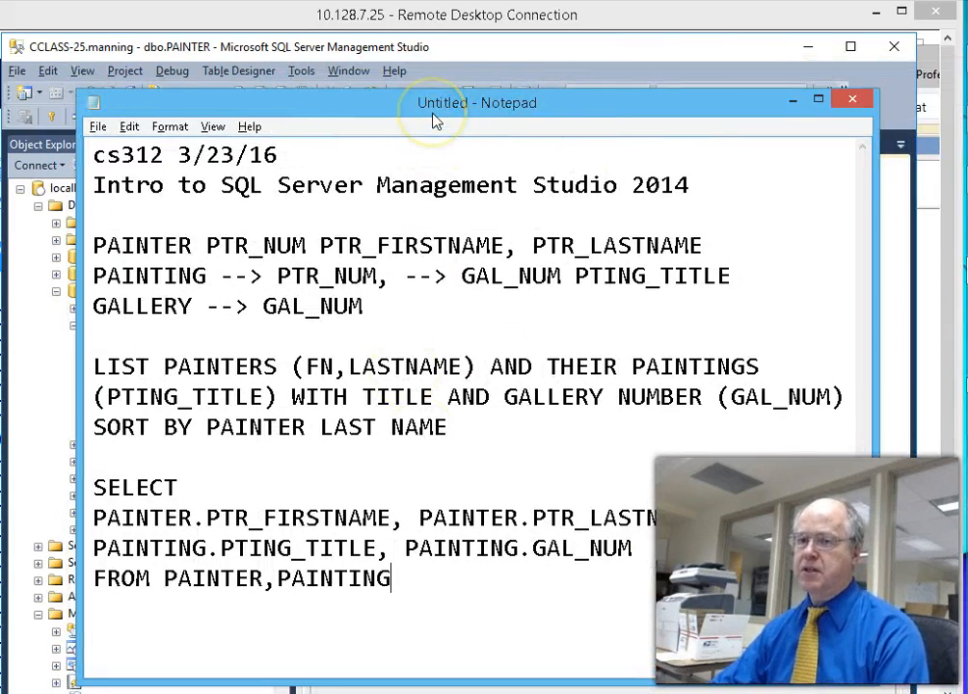
drag(431, 108, 894, 99)
drag(734, 594, 410, 479)
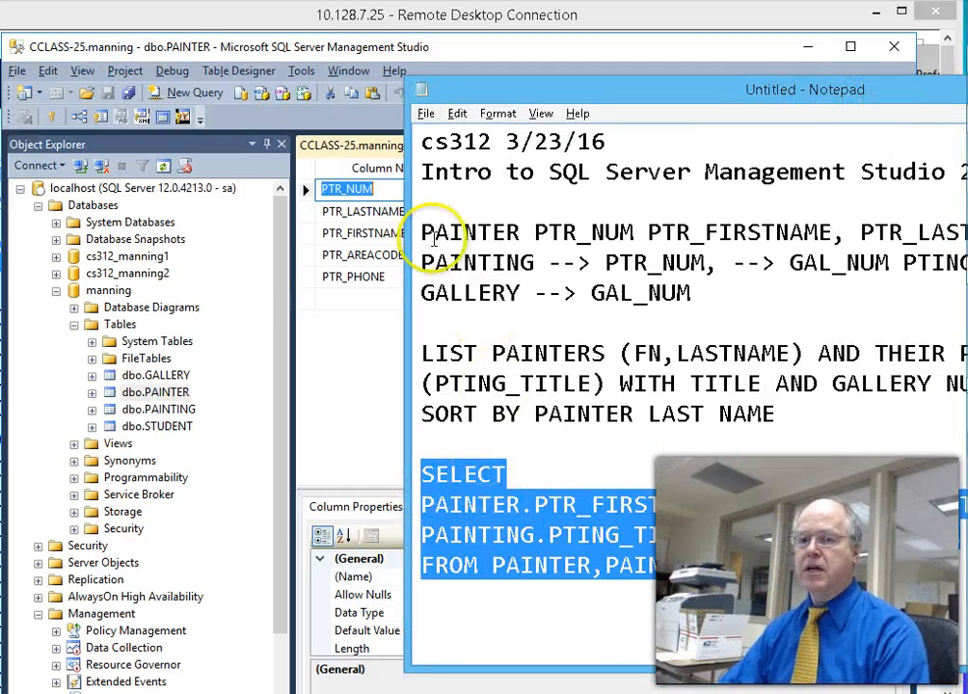
- Paste the drafted SELECT query into a new SSMS query window and run it
click(388, 157)
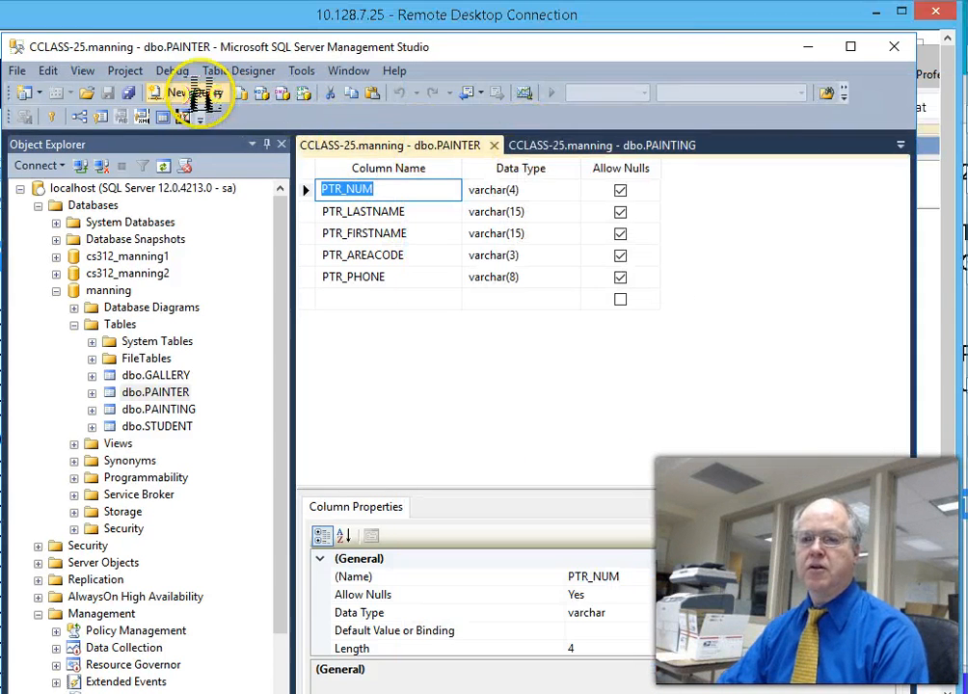
click(212, 96)
text(SELECT PAINTER.PTR_FIRSTNAME, PAINTER.PTR_LASTNAME, PAINTING.PTING_TITLE, PAINTING.GAL_NUM FROM PAINTER,PAINTING)
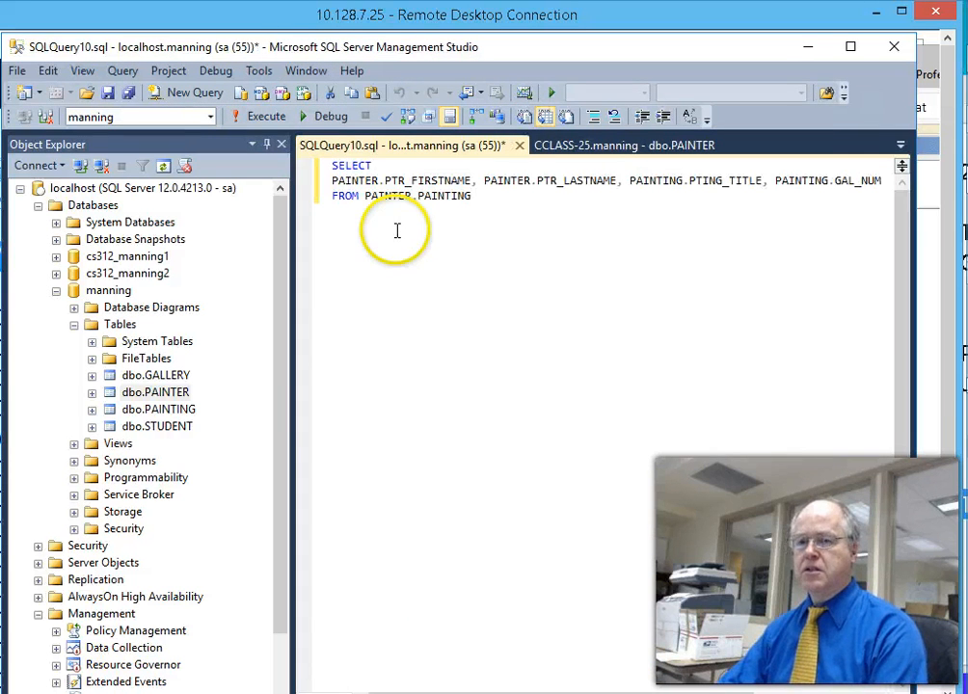
click(255, 116)
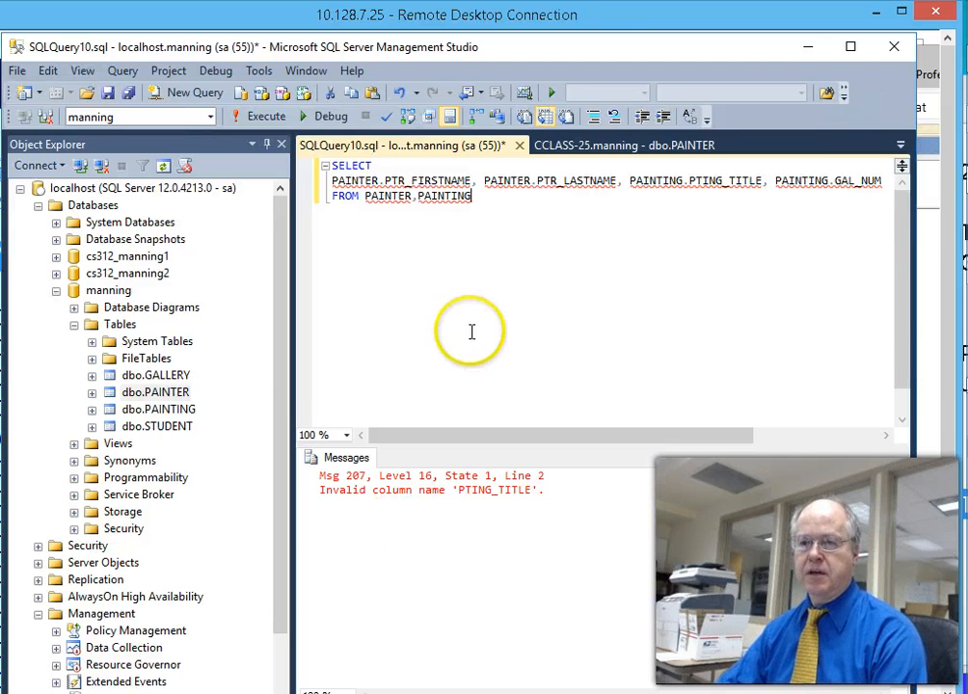
- Compare the PAINTING table design's column names with the misspelled PTING_TITLE in the notes
drag(189, 411, 176, 430)
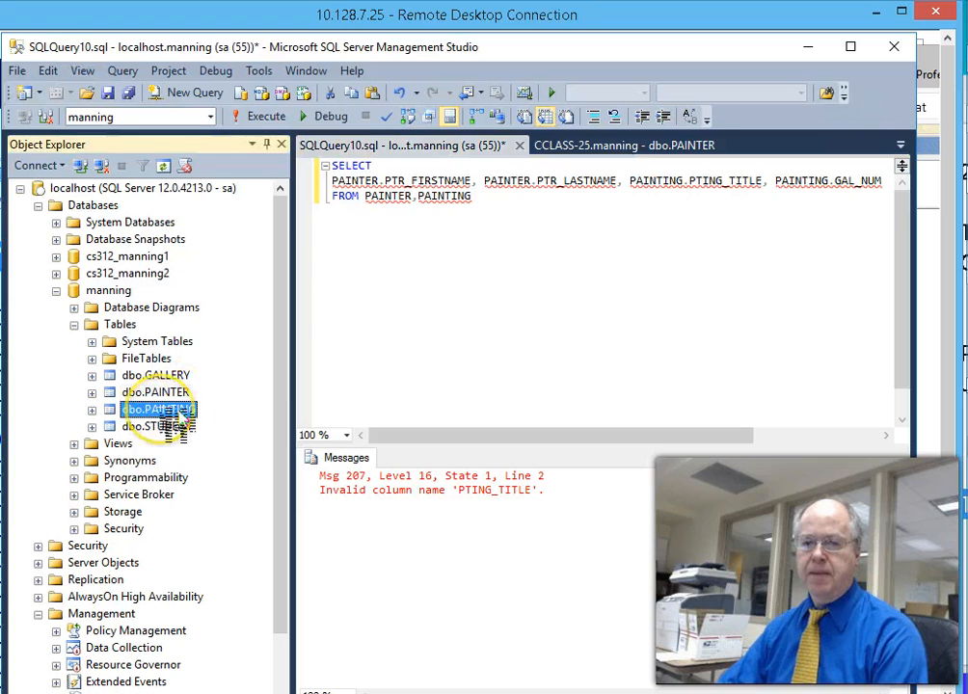
right_click(129, 409)
click(154, 443)
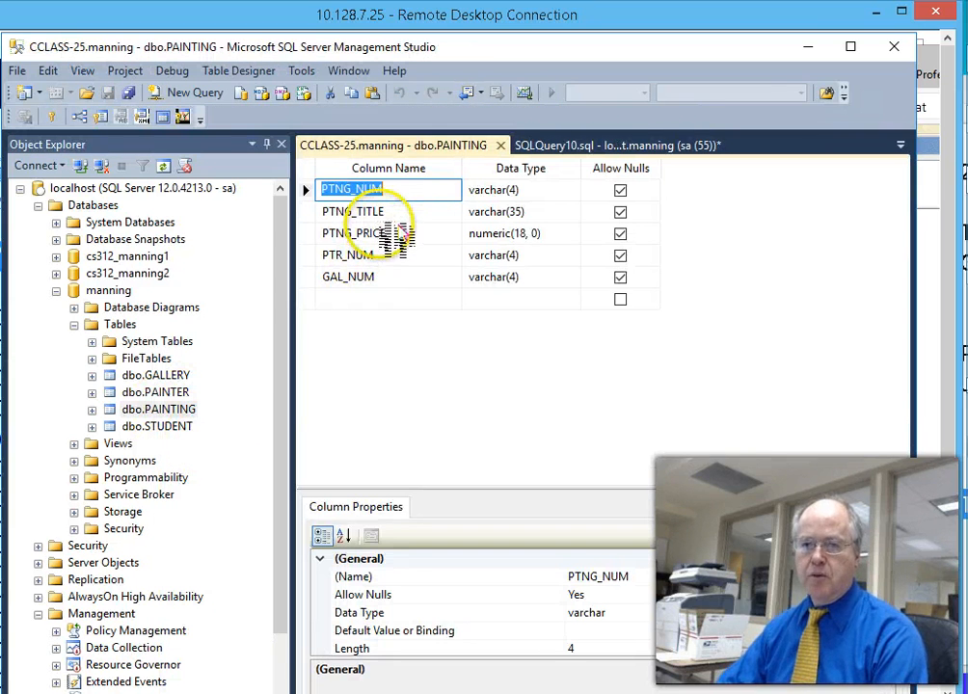
key(alt+Tab)
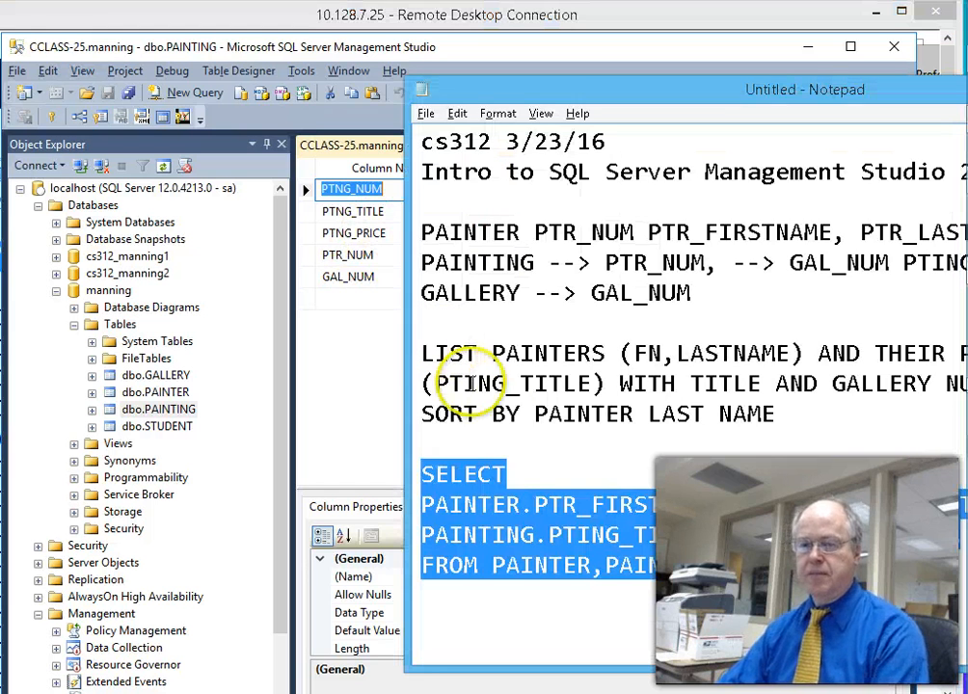
drag(577, 534, 590, 534)
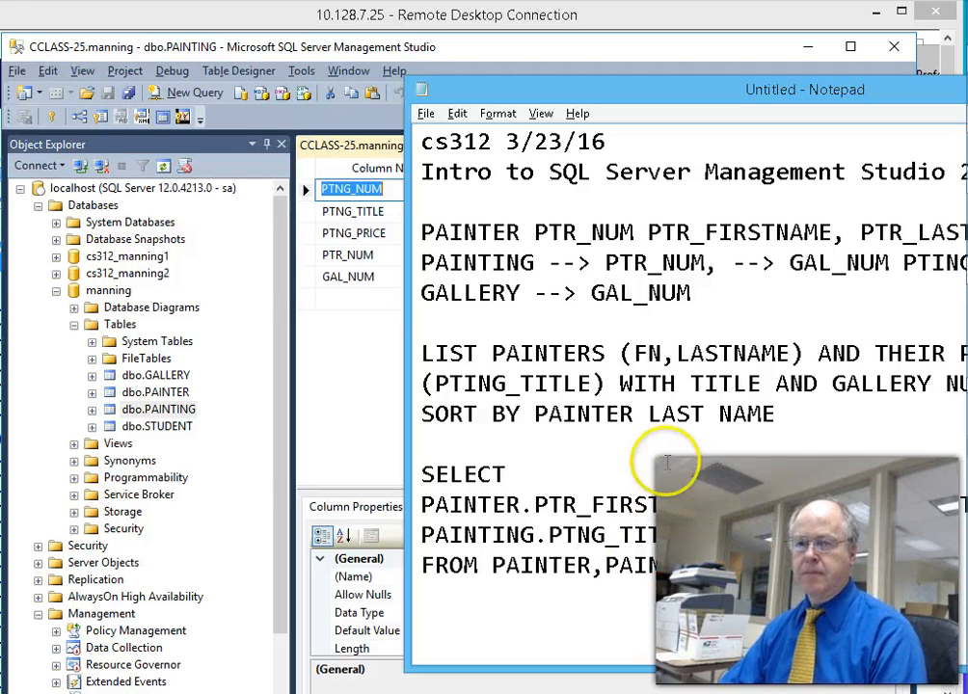
- Correct PTING_TITLE to PTNG_TITLE in the SQLQuery10 query
click(356, 298)
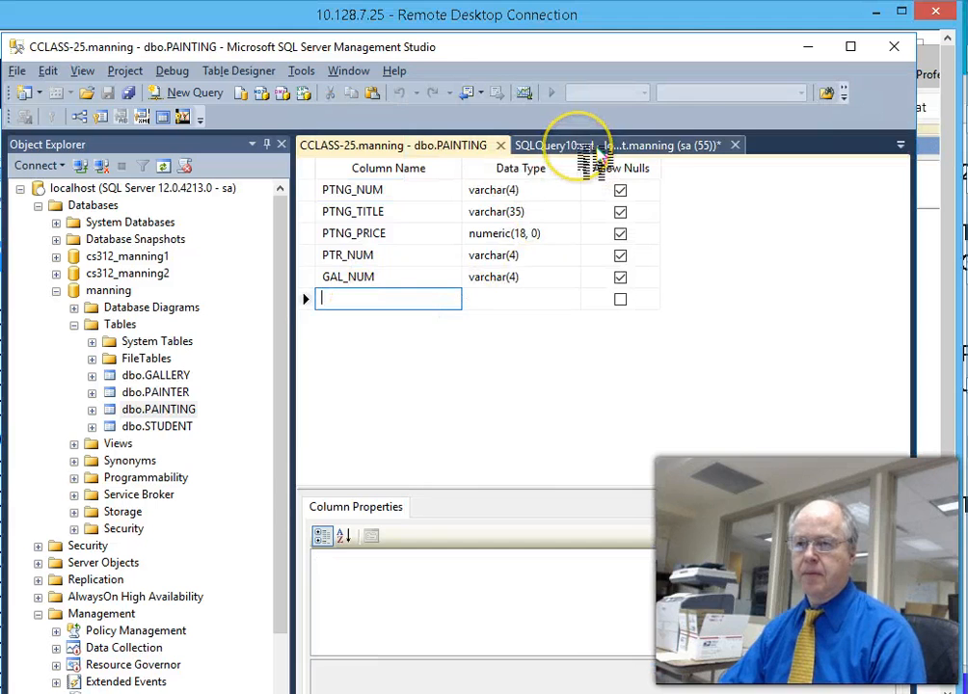
click(580, 144)
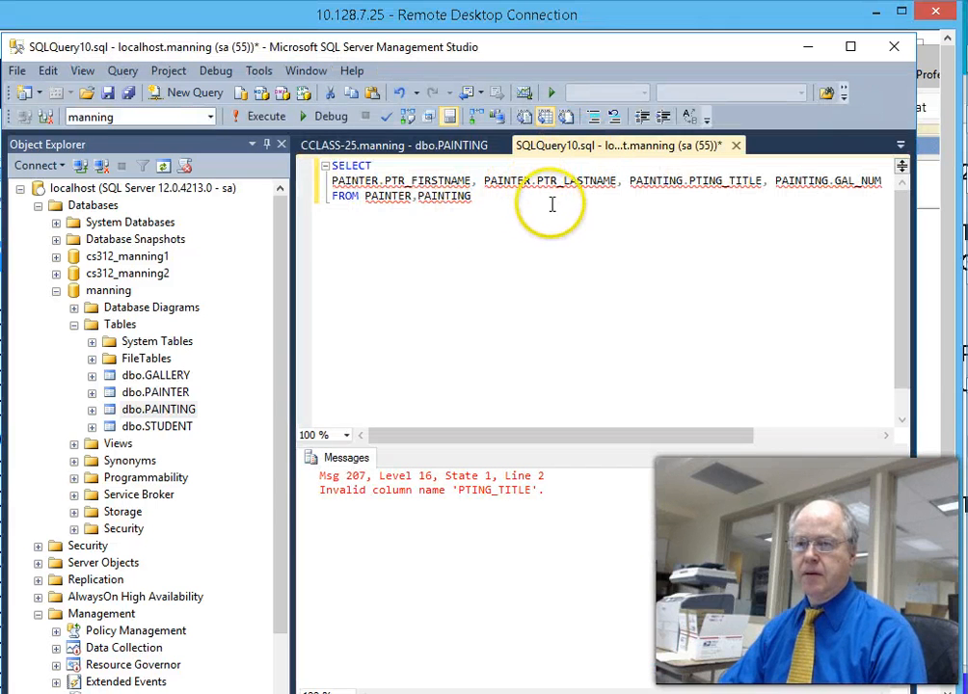
click(713, 186)
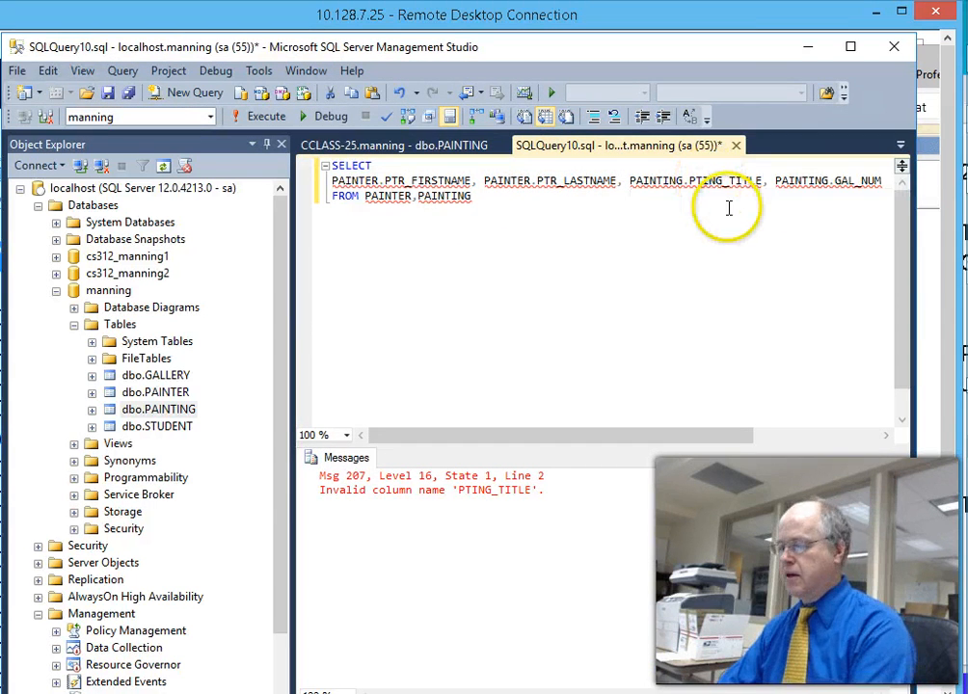
key(BackSpace)
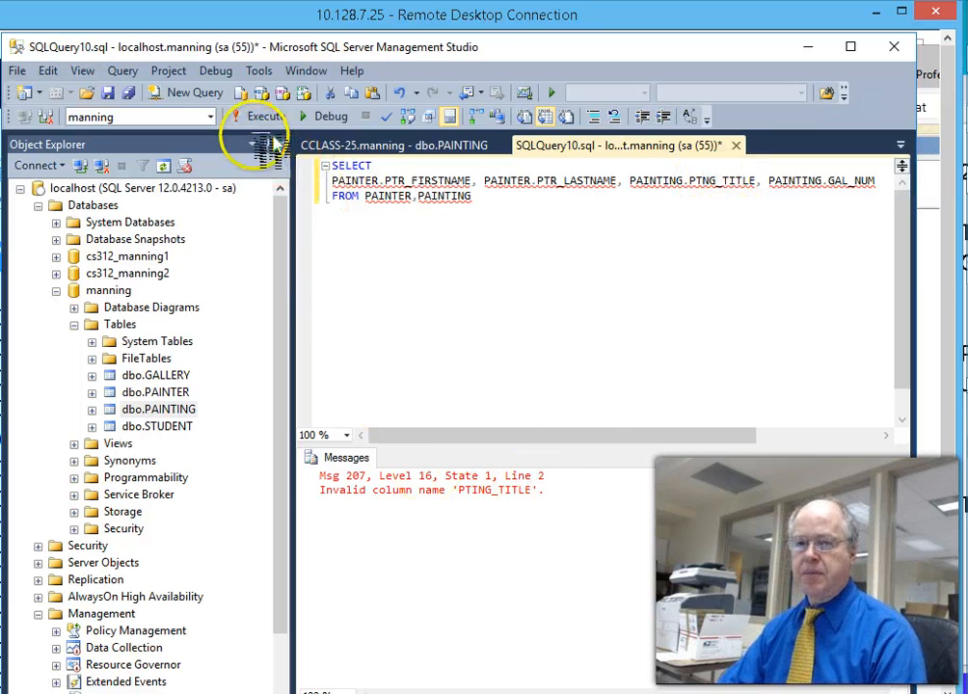
- Run the corrected query and scroll through the painter and painting results
click(256, 117)
scroll(582, 427, down, 1)
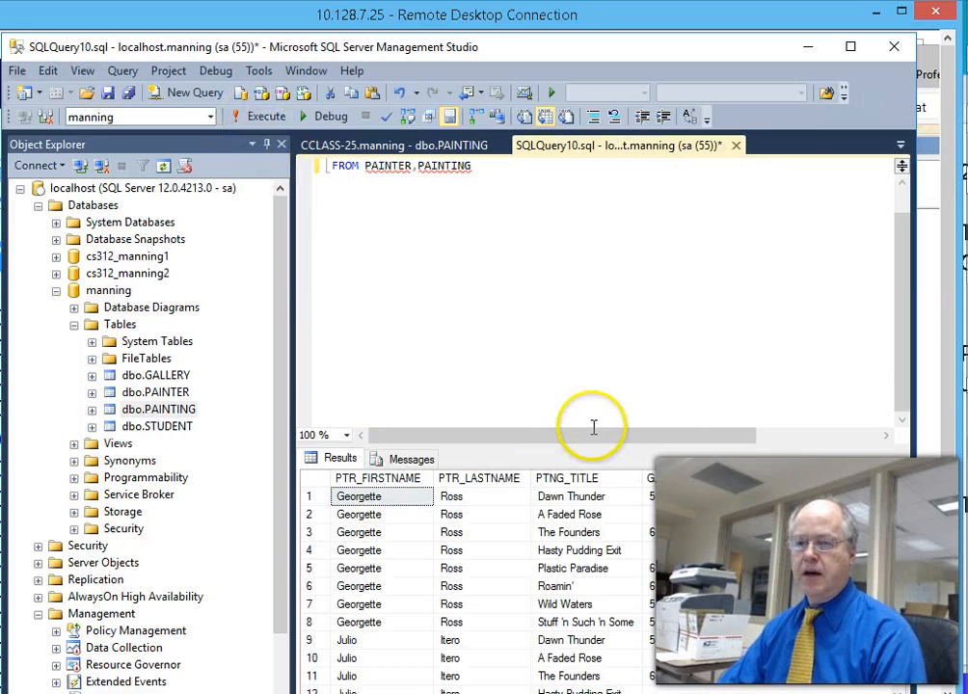
scroll(911, 539, down, 1)
scroll(917, 557, up, 1)
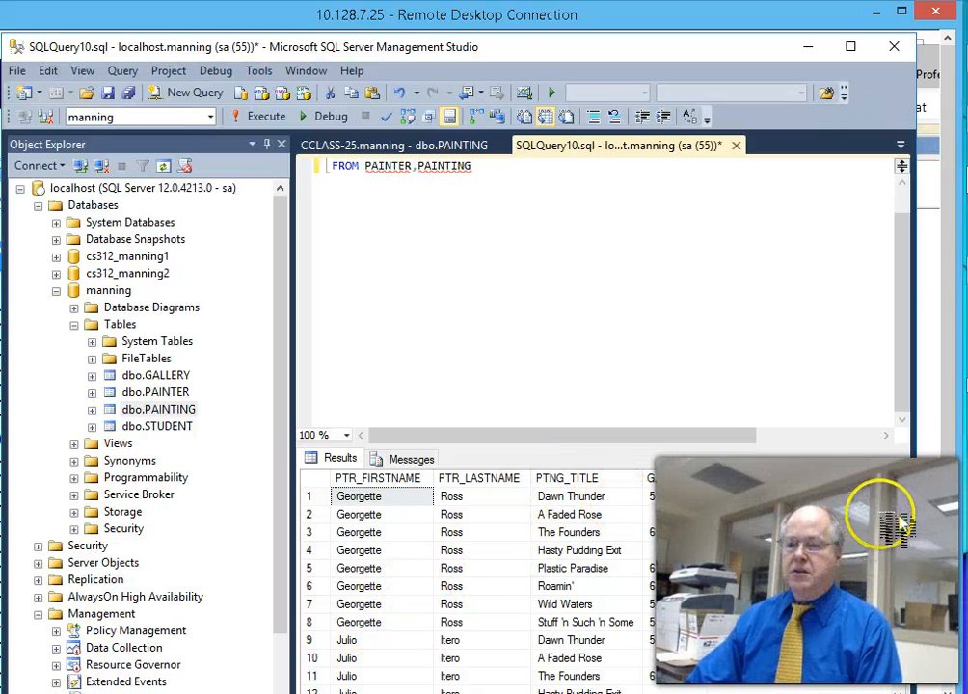
scroll(916, 559, down, 4)
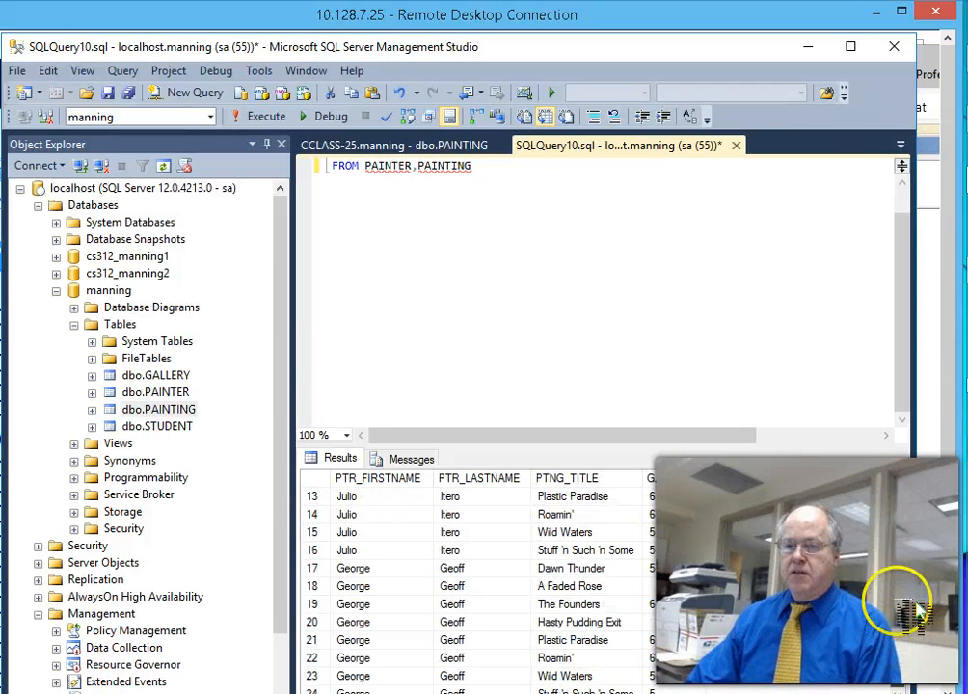
scroll(902, 578, up, 4)
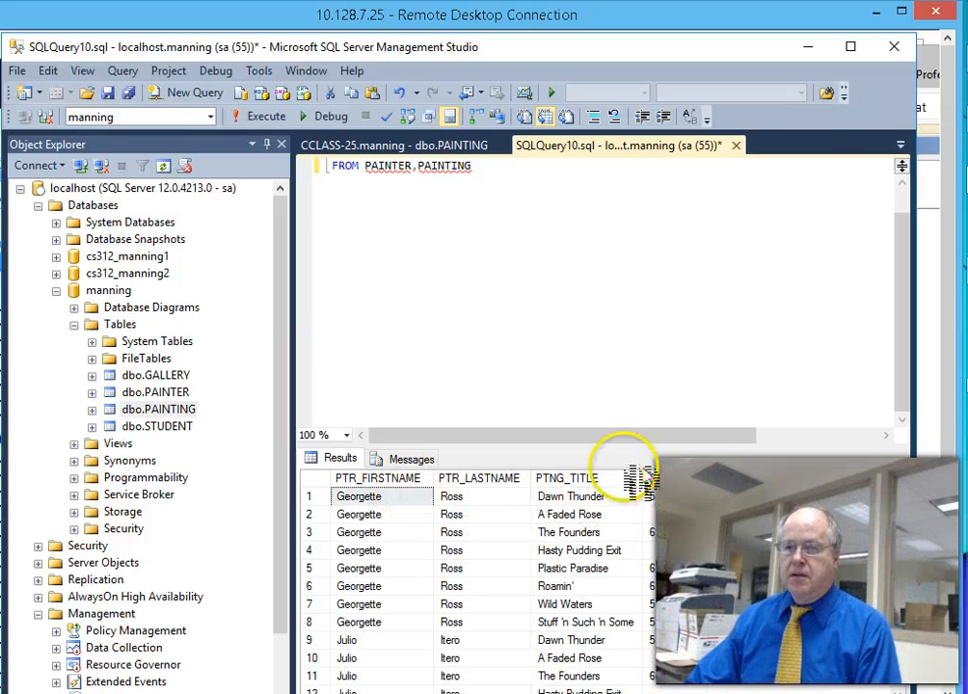
scroll(903, 327, up, 1)
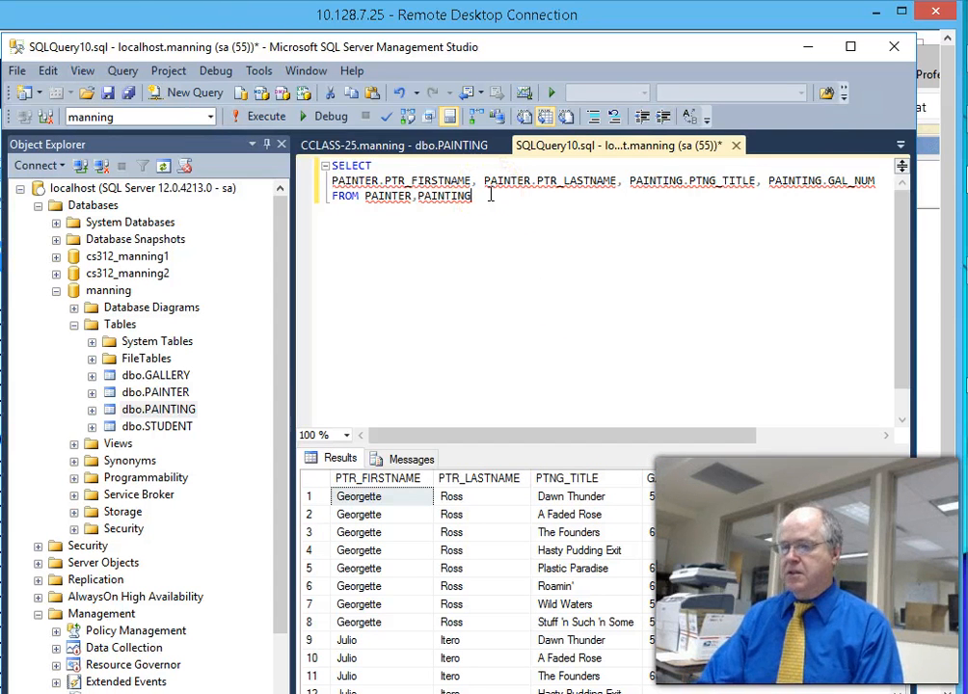
- Add a new line below the FROM line in the query, then return to the notes
click(491, 195)
key(Return)
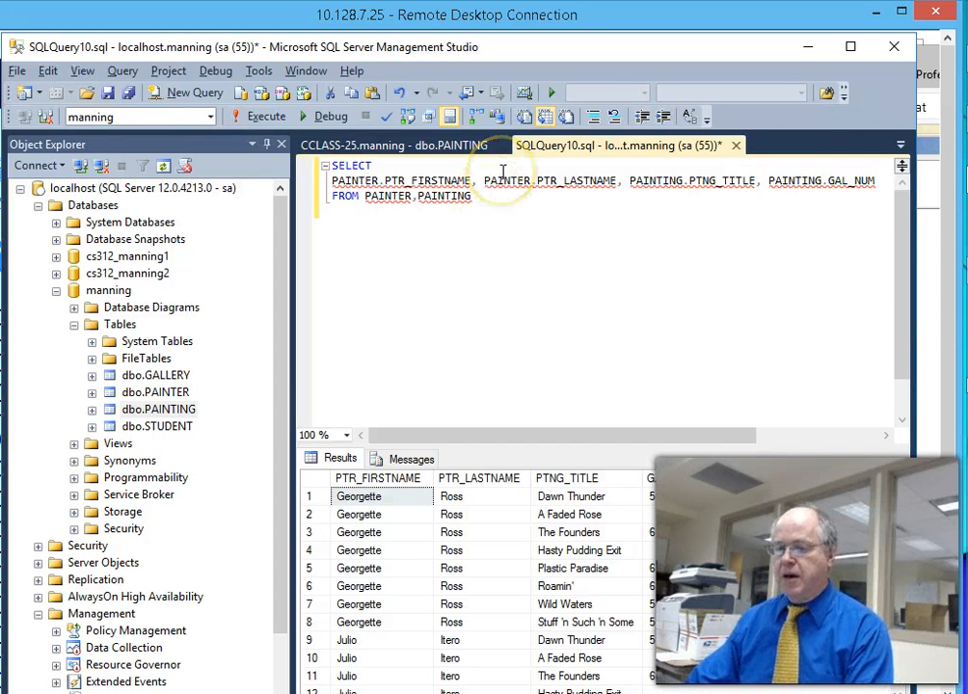
key(alt+Tab)
key(Escape)
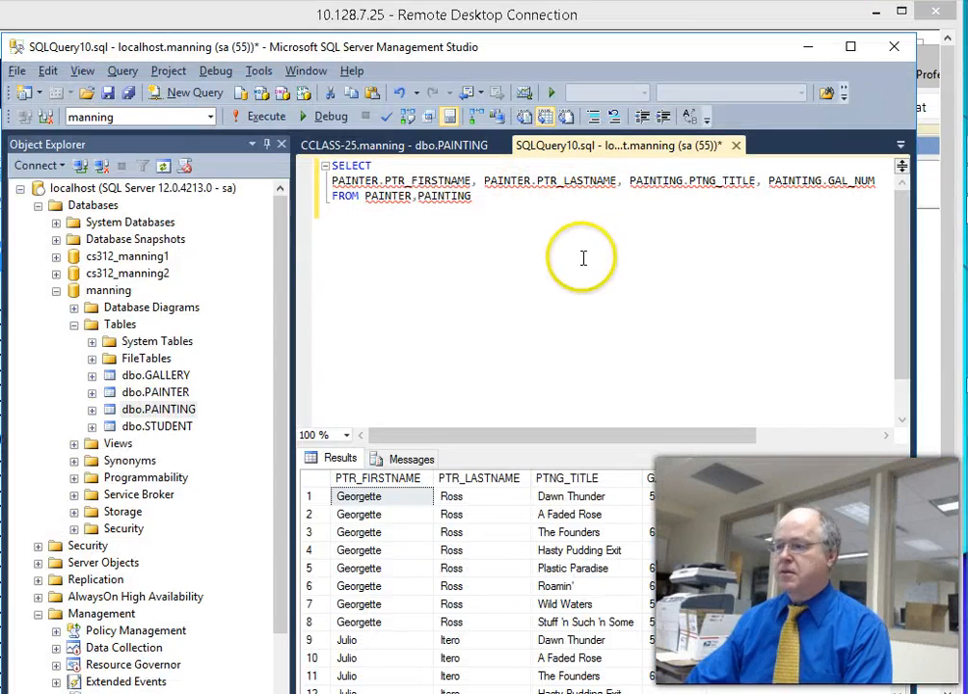
key(alt+Tab)
key(alt+Tab)
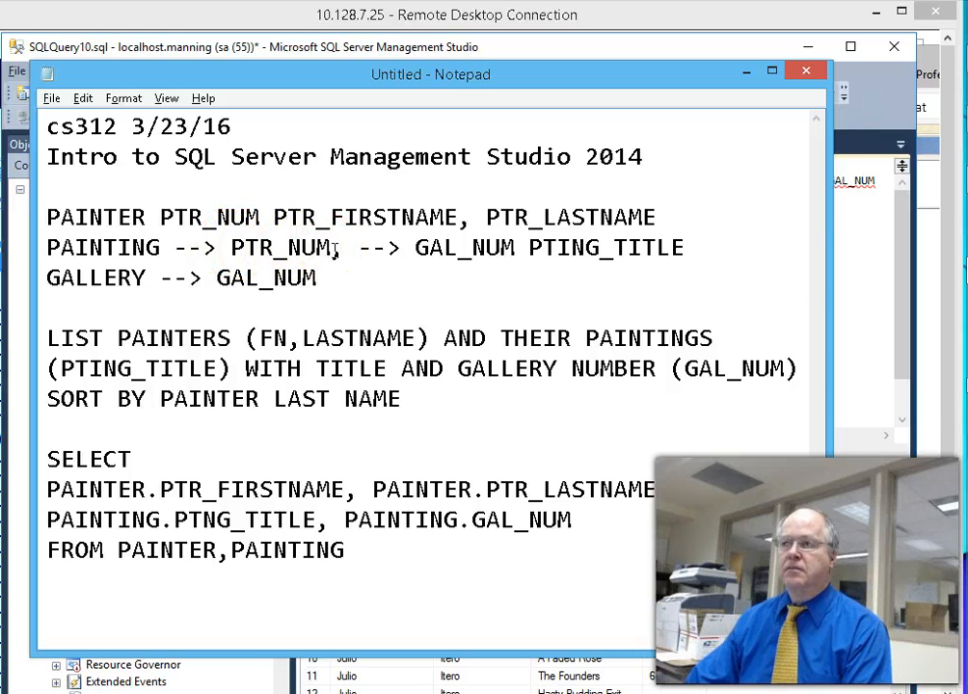
- Add WHERE PAINTER.PTR_NUM=PAINTING.PTR_NUM under the FROM line and copy it for the query
key(alt+Tab)
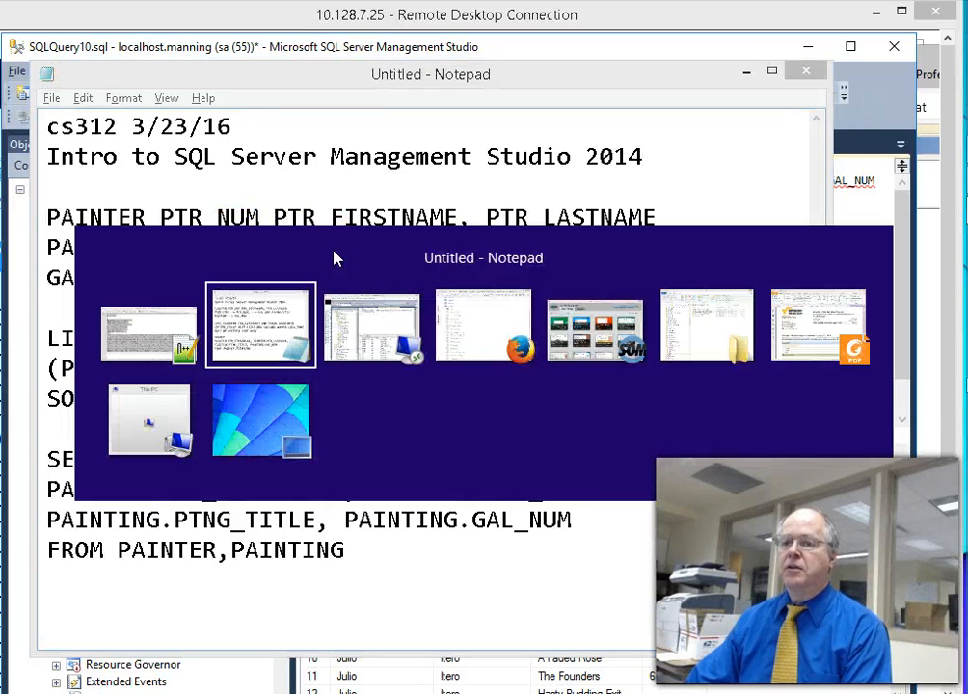
key(alt+Tab)
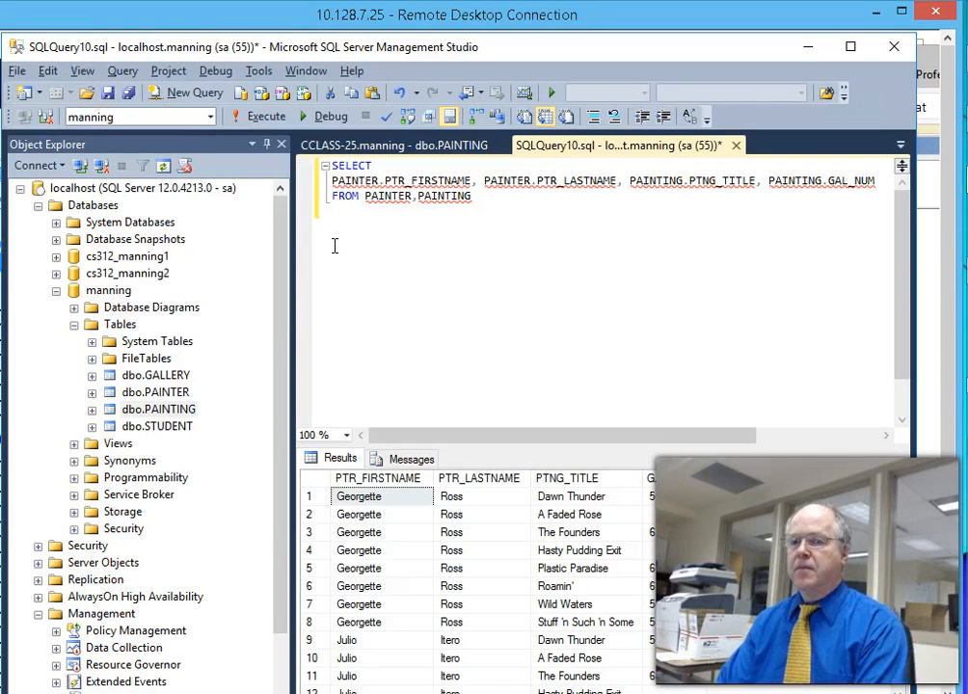
key(alt+Tab)
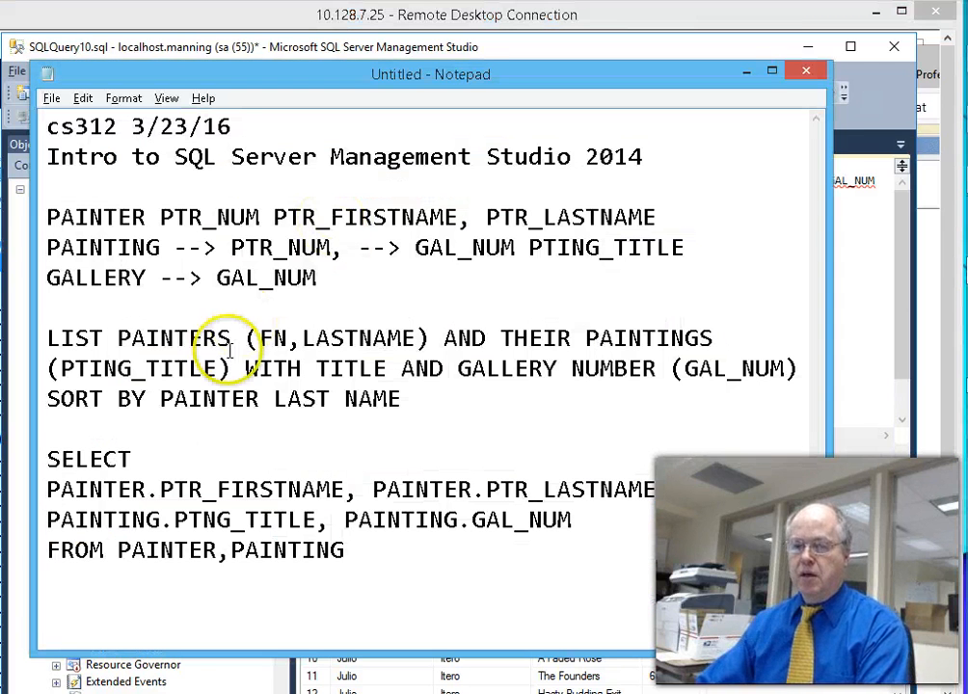
click(364, 550)
key(Return)
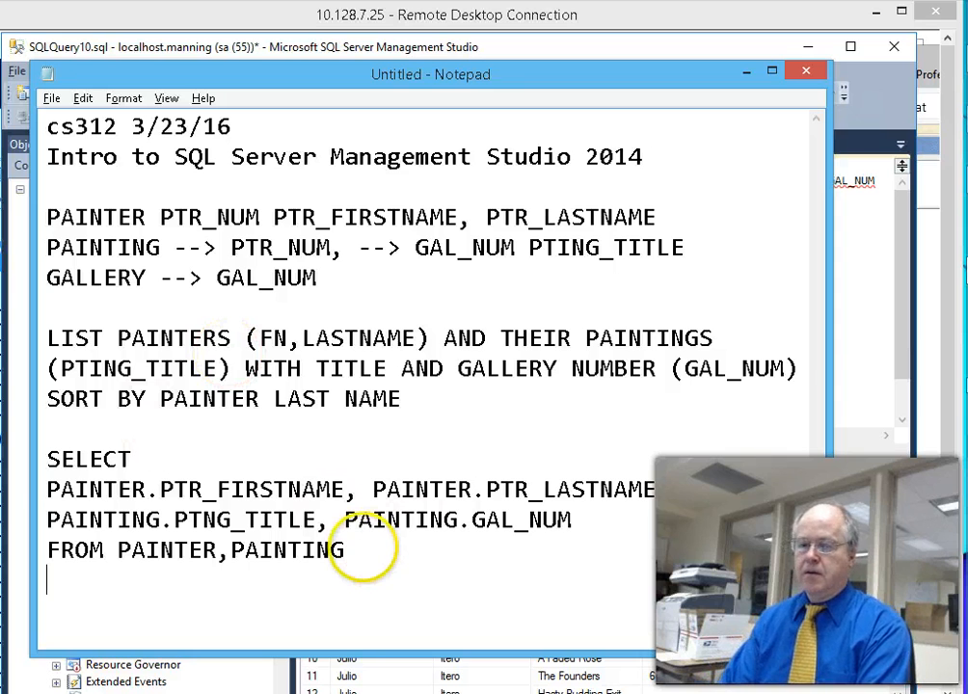
text(WHERE PAINTER.)
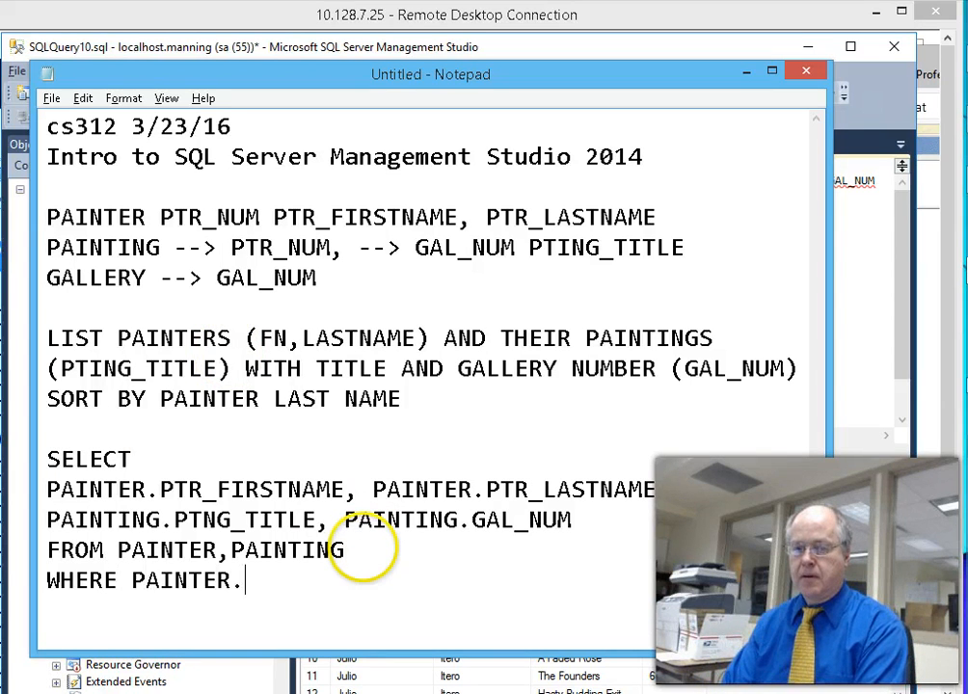
text(PTR_NUM)
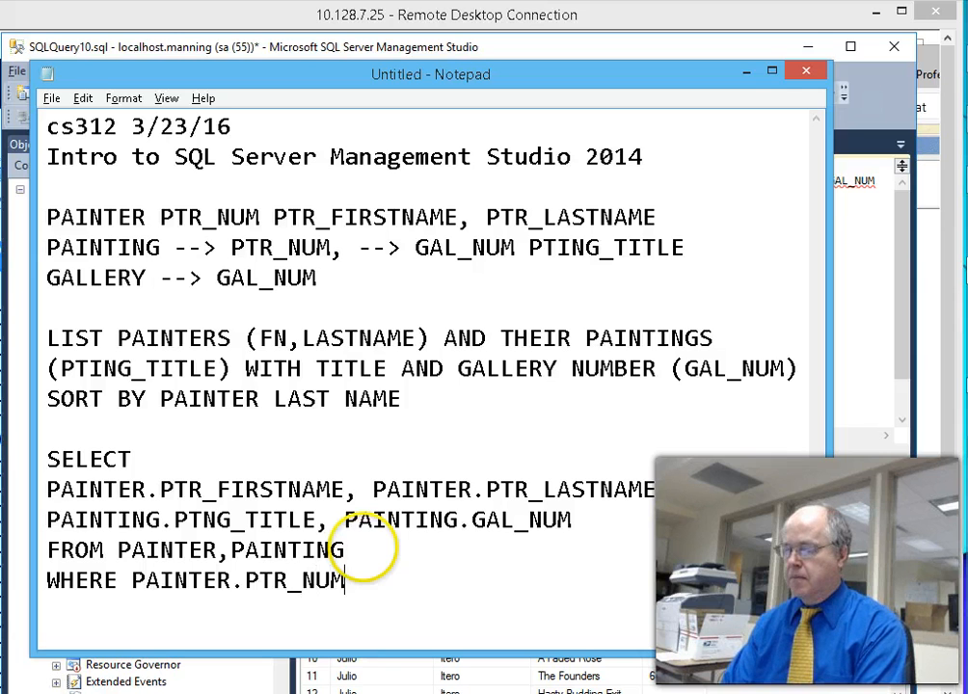
text(=PAINTE)
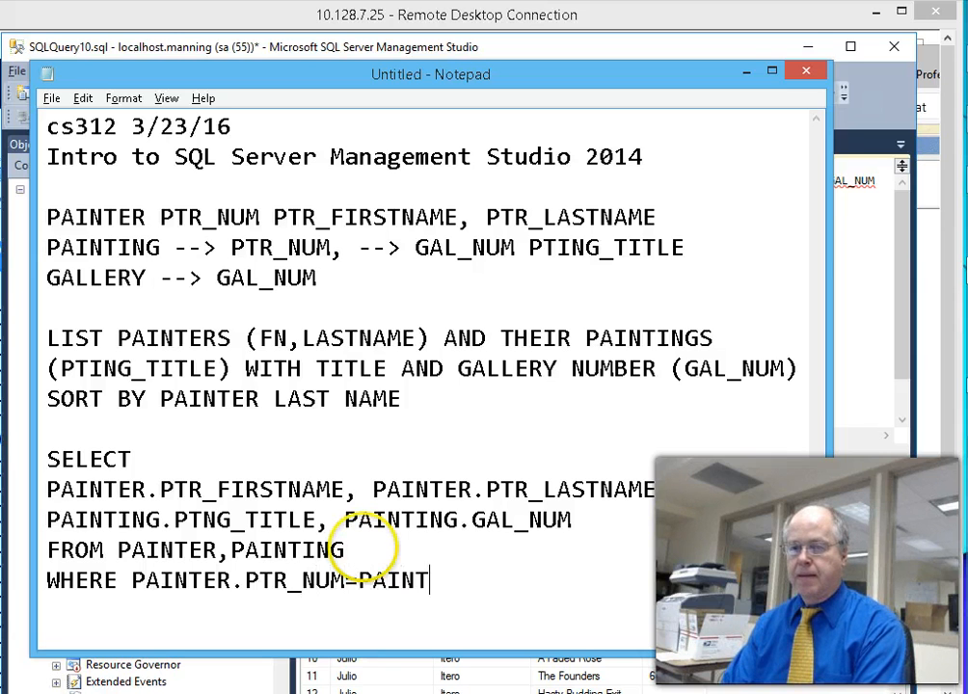
key(BackSpace)
text(INTG)
key(BackSpace)
key(BackSpace)
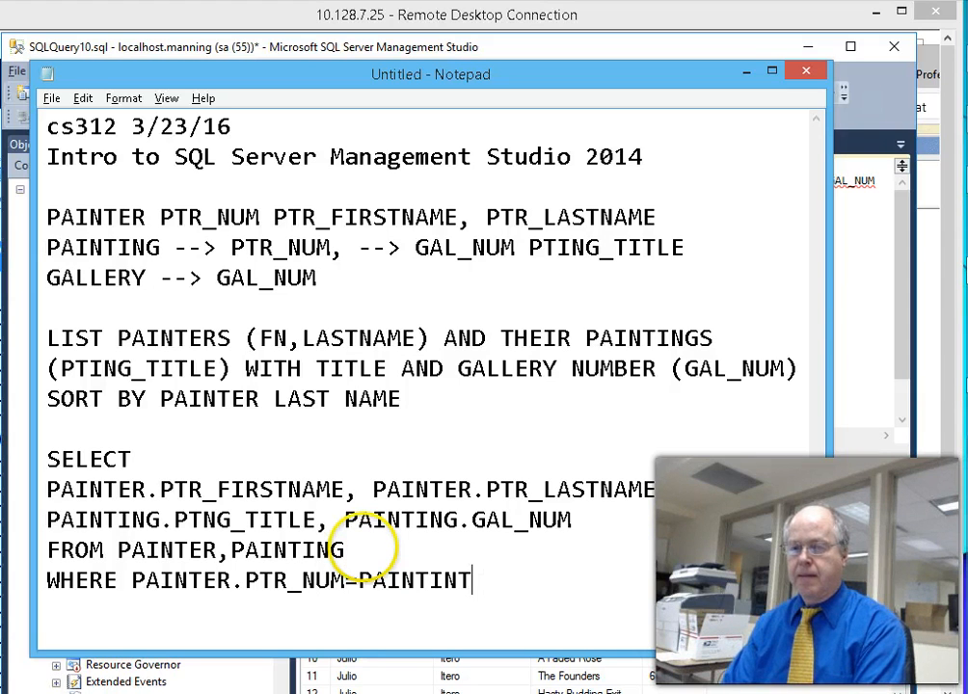
text(G.PTR_NUM)
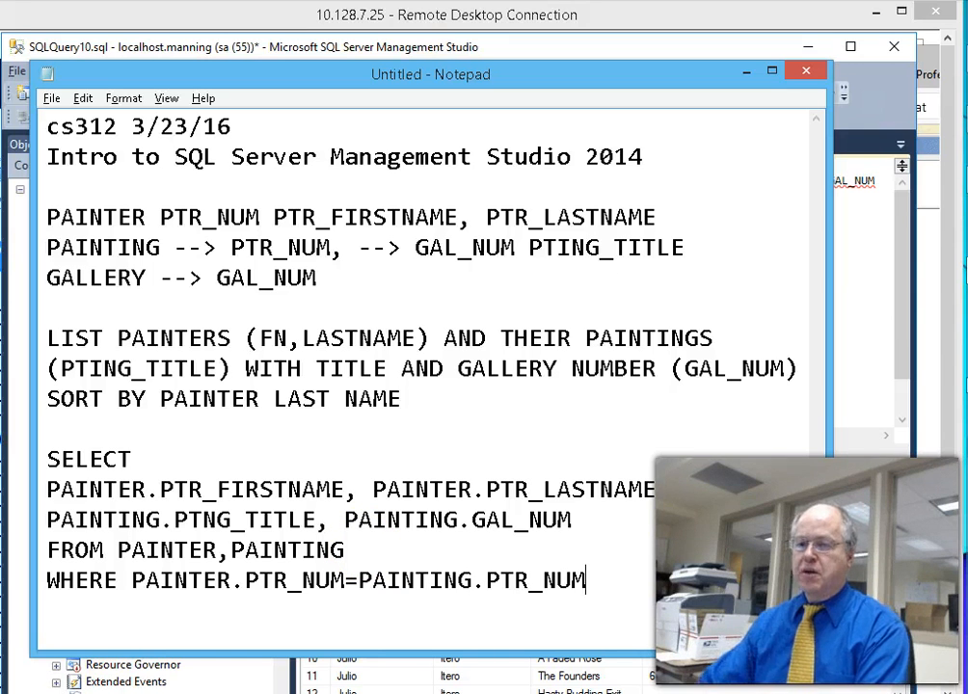
drag(587, 580, 42, 584)
key(ctrl+c)
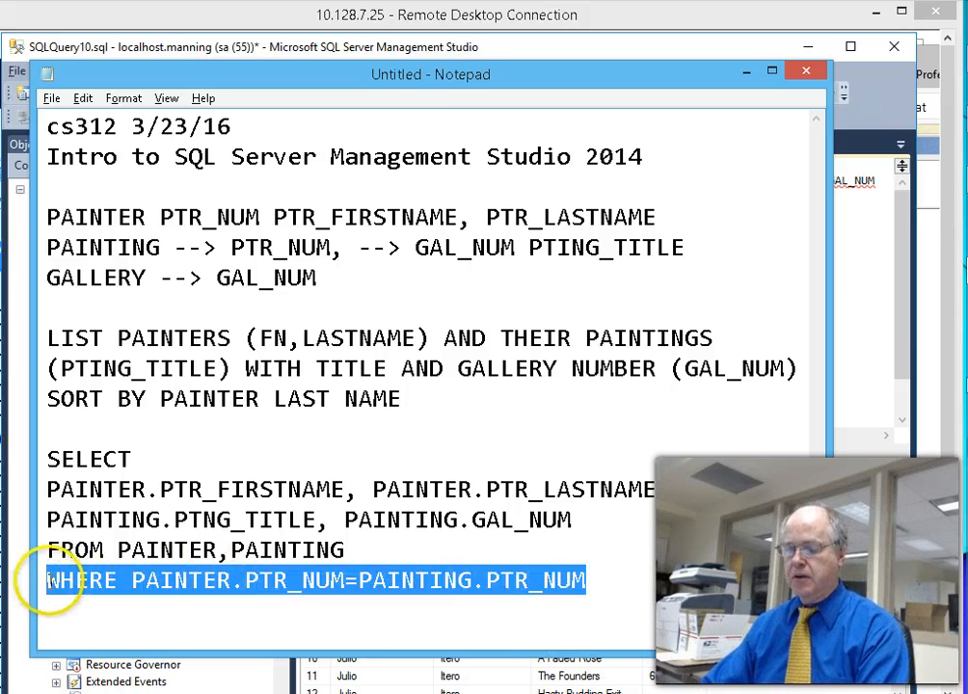
key(alt+Tab)
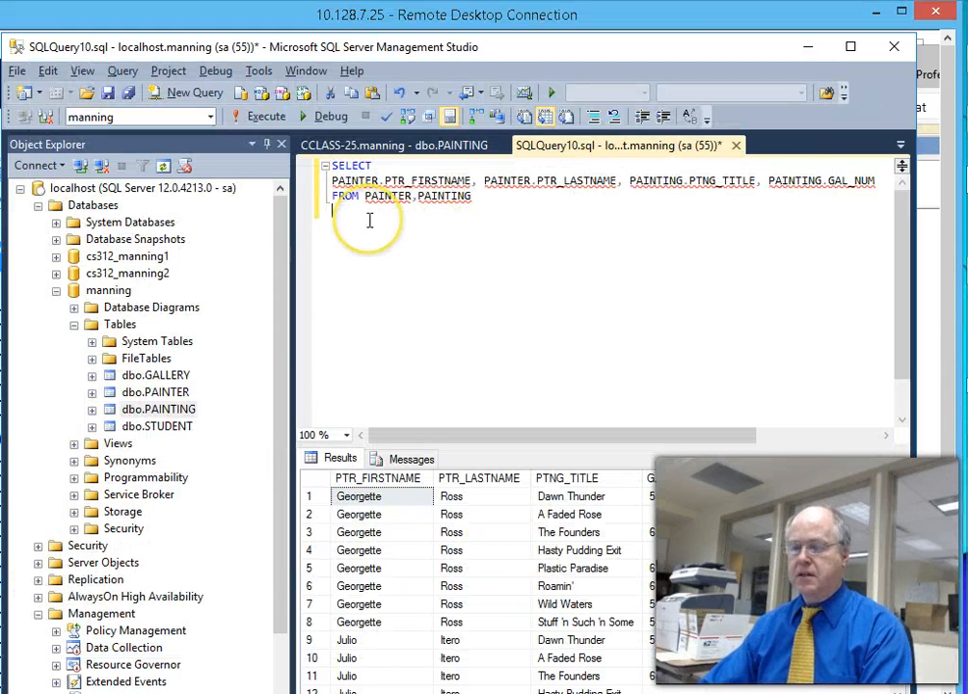
- Paste the WHERE PTR_NUM join under FROM and run the query, returning eight matched rows
key(ctrl+v)
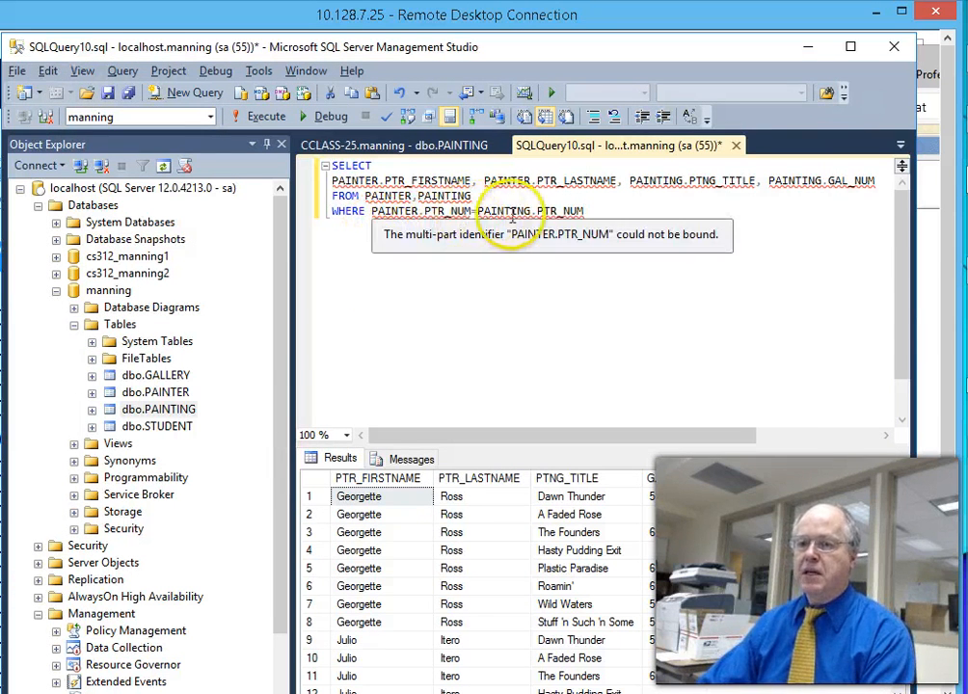
mouse_move(518, 217)
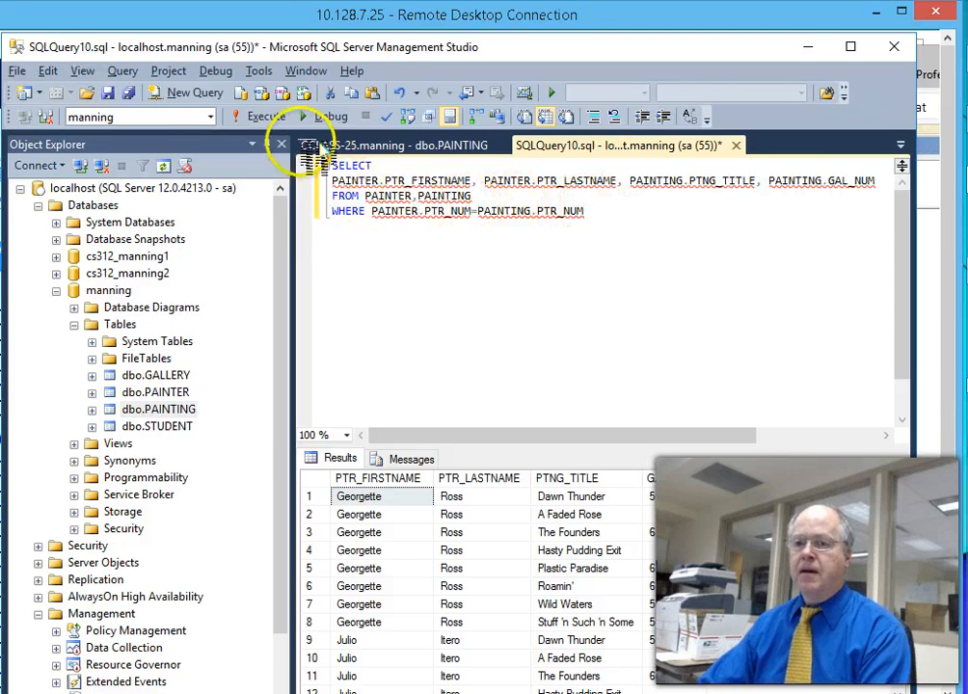
click(260, 117)
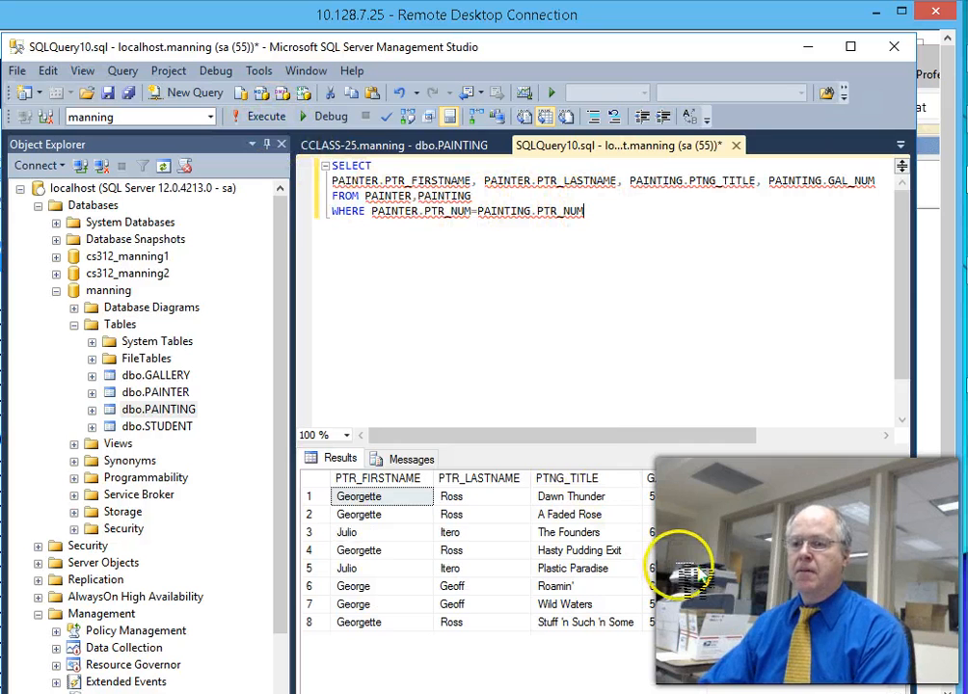